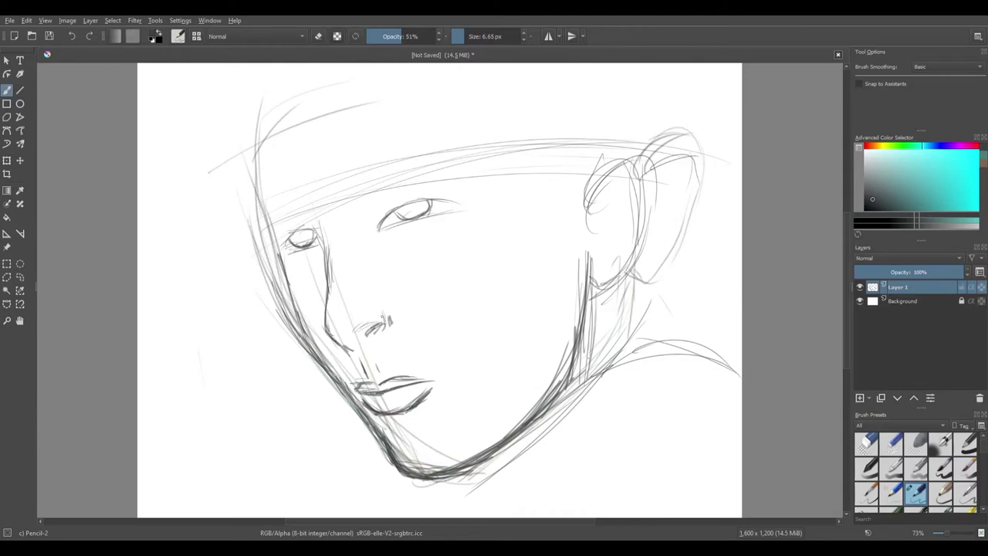
Step: Sketch the side of the nose, brow lines above both eyes and jaw strokes in front of the ear
drag(353, 273, 362, 308)
mouse_move(378, 229)
mouse_down()
mouse_move(398, 207)
mouse_move(453, 202)
mouse_up()
mouse_move(364, 208)
mouse_down()
mouse_move(446, 186)
mouse_move(437, 189)
mouse_up()
mouse_move(278, 226)
mouse_down()
mouse_move(320, 217)
mouse_move(309, 215)
mouse_up()
drag(572, 281, 569, 351)
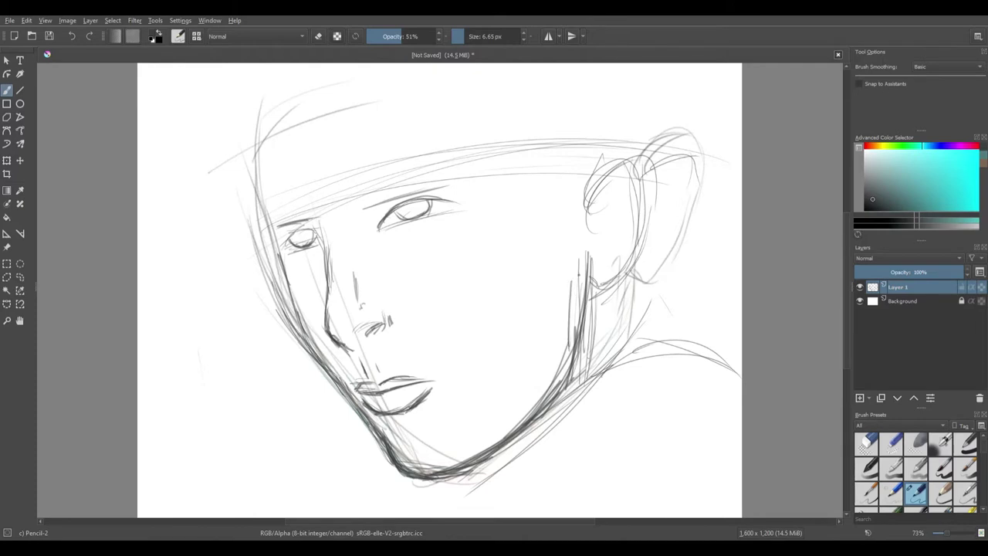
drag(579, 261, 571, 370)
drag(576, 294, 573, 357)
Step: Erase the surplus construction lines around the far cheek, chin, jaw, ear and neck
click(859, 451)
drag(274, 294, 253, 232)
mouse_move(253, 232)
mouse_down()
mouse_move(297, 359)
mouse_move(244, 156)
mouse_move(298, 346)
mouse_move(375, 456)
mouse_up()
mouse_move(450, 484)
mouse_down()
mouse_move(441, 483)
mouse_move(512, 432)
mouse_move(544, 388)
mouse_move(597, 311)
mouse_move(589, 280)
mouse_move(655, 196)
mouse_move(678, 258)
mouse_up()
Step: Redraw the upper jaw edge and a smaller ear with its outer rim, lobe and inner fold using Pencil-2
click(912, 488)
mouse_move(581, 281)
mouse_down()
mouse_move(565, 386)
mouse_move(567, 375)
mouse_up()
drag(575, 217, 628, 175)
drag(579, 312, 618, 281)
drag(640, 211, 607, 311)
drag(631, 186, 634, 273)
mouse_move(613, 193)
mouse_down()
mouse_move(597, 246)
mouse_move(589, 232)
mouse_up()
drag(627, 192, 625, 224)
drag(622, 262, 609, 293)
drag(607, 286, 593, 301)
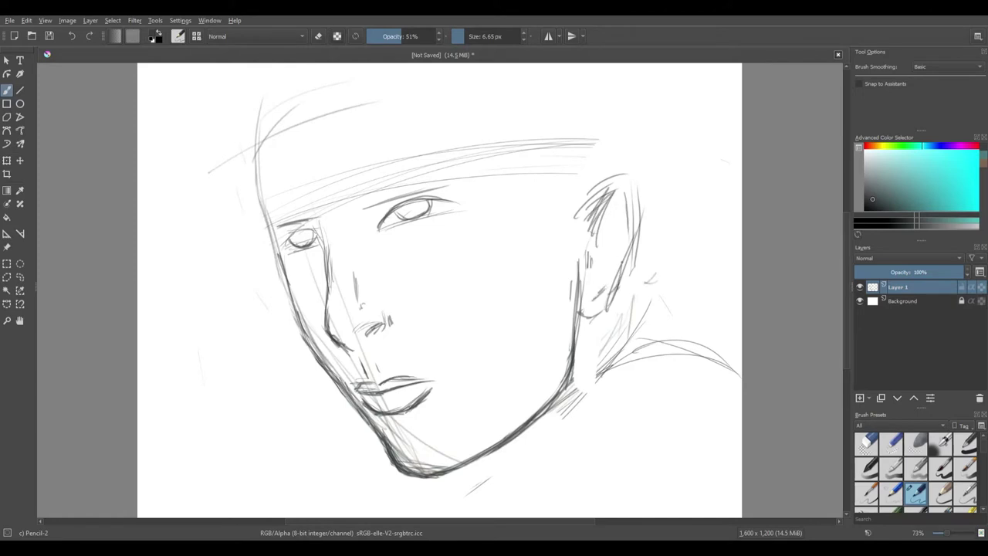
drag(614, 222, 602, 278)
Step: Touch up the jaw corner, refine the corner of the mouth and add a short crease below the lower lip
drag(568, 367, 556, 390)
drag(403, 386, 430, 378)
key(e)
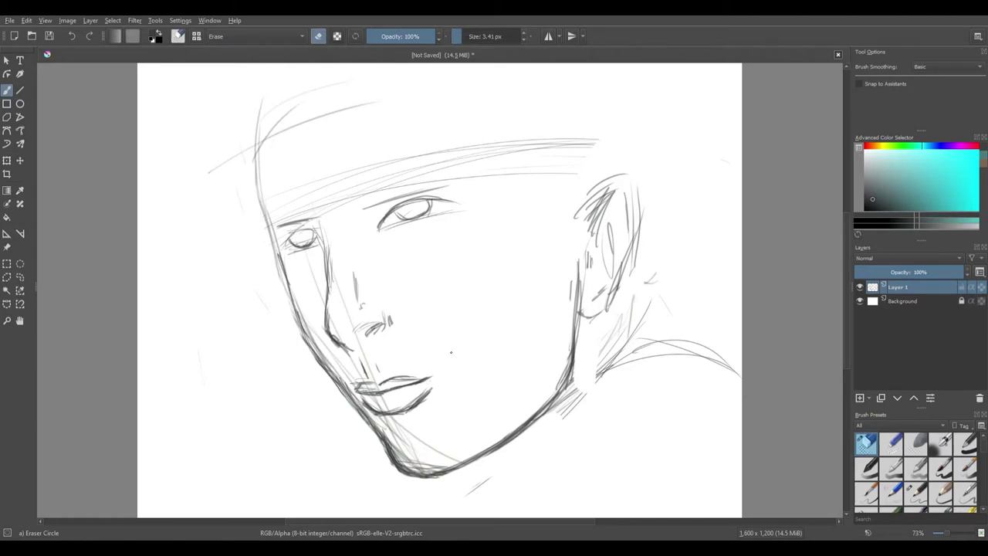
key(e)
drag(421, 382, 434, 378)
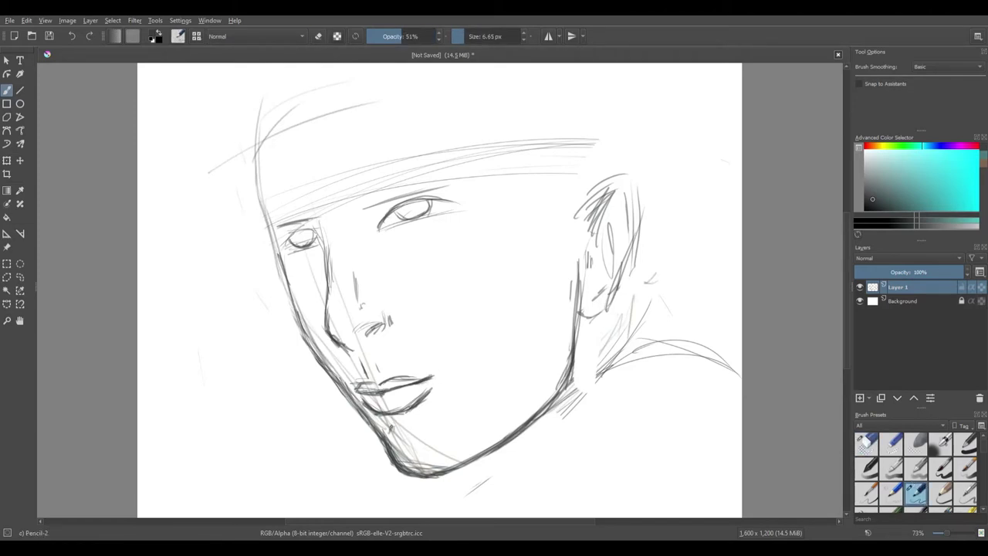
drag(386, 433, 394, 423)
Step: Shade the irises of both eyes and darken their lids, corners and lashes
drag(379, 233, 407, 248)
mouse_move(392, 216)
mouse_down()
mouse_move(426, 206)
mouse_move(409, 216)
mouse_move(419, 215)
mouse_move(420, 202)
mouse_move(409, 214)
mouse_move(428, 204)
mouse_move(426, 218)
mouse_up()
mouse_move(293, 244)
mouse_down()
mouse_move(311, 236)
mouse_move(305, 244)
mouse_move(305, 232)
mouse_move(310, 242)
mouse_move(301, 230)
mouse_move(313, 233)
mouse_up()
drag(386, 213, 398, 206)
drag(288, 235, 282, 251)
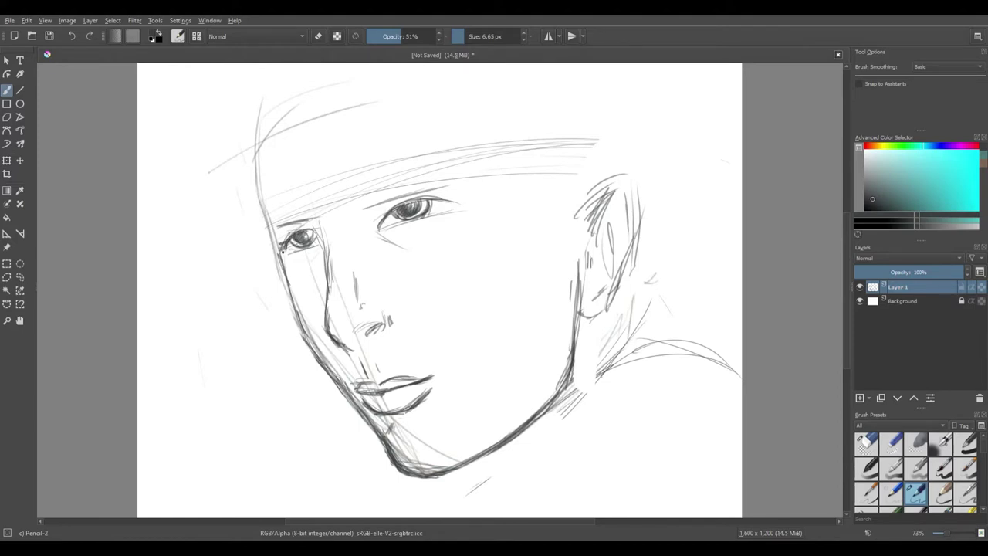
drag(403, 204, 463, 198)
drag(381, 229, 449, 208)
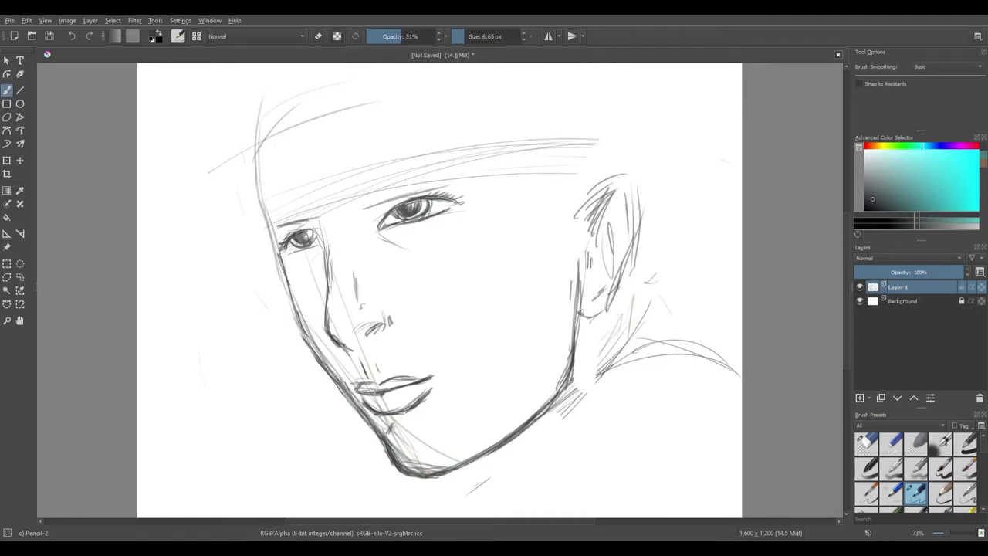
Step: Add a cheek fold beside the nose, shade the far side of the nose and hatch both eyebrows
mouse_move(394, 303)
mouse_down()
mouse_move(431, 343)
mouse_move(425, 335)
mouse_up()
drag(321, 288, 311, 310)
drag(322, 262, 308, 295)
mouse_move(357, 210)
mouse_down()
mouse_move(383, 182)
mouse_move(445, 179)
mouse_up()
mouse_move(278, 219)
mouse_down()
mouse_move(317, 208)
mouse_move(280, 216)
mouse_up()
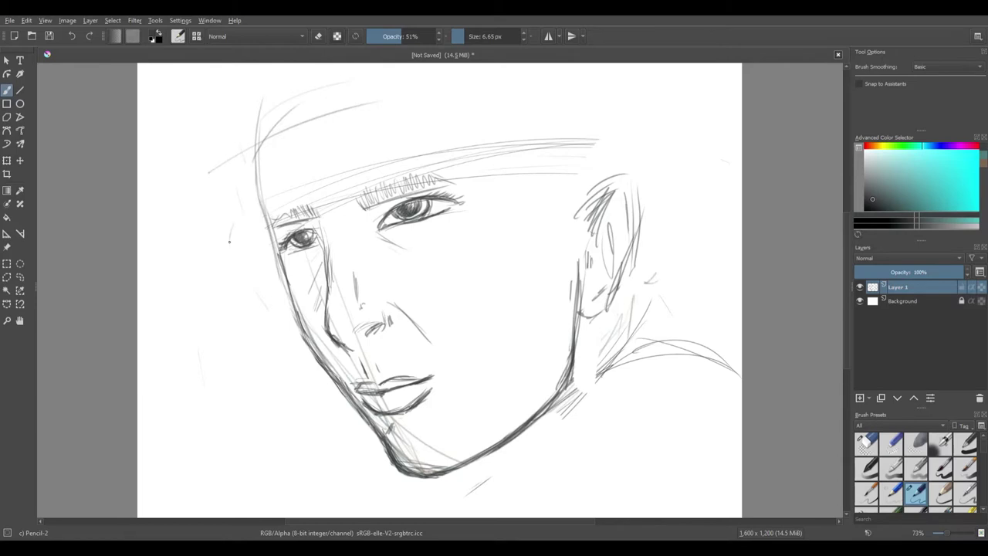
Step: Sketch loose hair strands beside the far temple and sideburn strokes in front of the ear
drag(229, 234, 260, 300)
drag(530, 196, 560, 267)
drag(541, 197, 577, 248)
drag(581, 190, 563, 239)
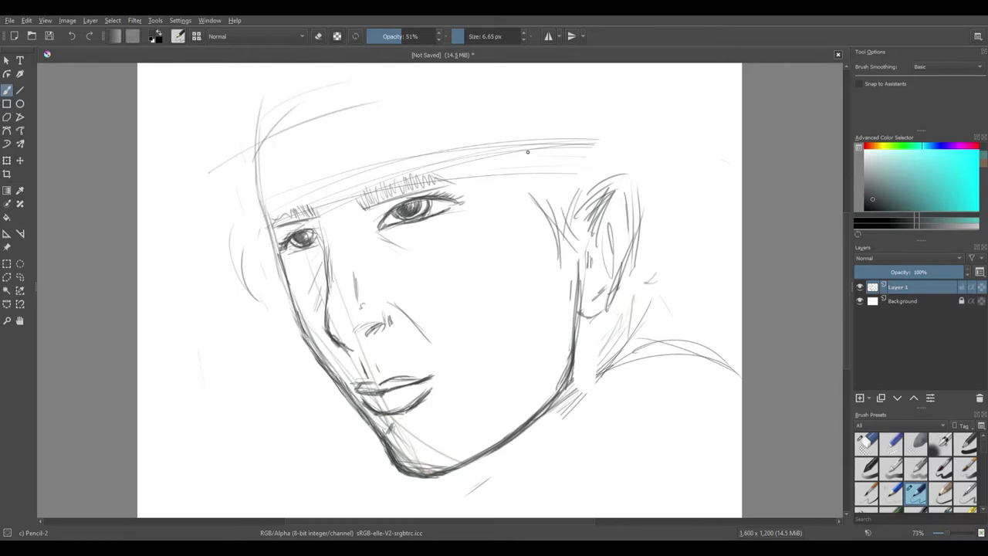
Step: Darken and extend the sideburn with Pencil-1 Hard at 75% opacity and 5.88 px
click(888, 486)
drag(527, 179, 559, 246)
click(418, 37)
drag(566, 196, 562, 269)
click(464, 36)
drag(567, 230, 568, 272)
drag(536, 179, 567, 221)
drag(506, 156, 527, 190)
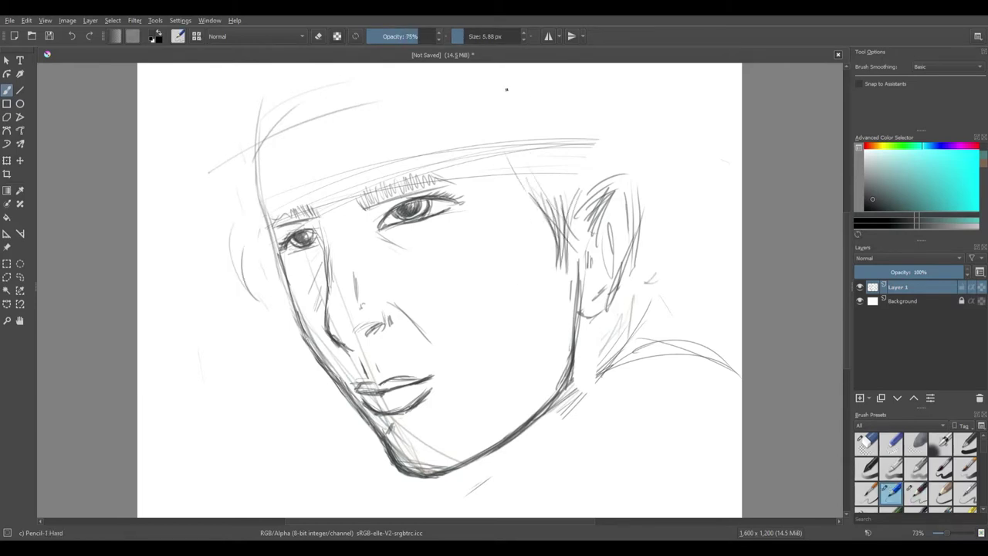
Step: Draw a hair strand across the top of the head and strengthen the jaw edge below the ear
drag(409, 93, 461, 133)
drag(569, 292, 568, 352)
drag(568, 367, 536, 421)
drag(577, 285, 571, 366)
Step: Erase the old ear and sketch a new ear outline closer to the face, joining it to the jaw
mouse_move(573, 198)
mouse_down()
mouse_move(557, 233)
mouse_move(670, 336)
mouse_up()
key(slash)
key(slash)
drag(559, 215, 577, 191)
drag(556, 202, 590, 176)
mouse_move(576, 306)
mouse_down()
mouse_move(587, 305)
mouse_move(604, 234)
mouse_up()
drag(538, 185, 573, 155)
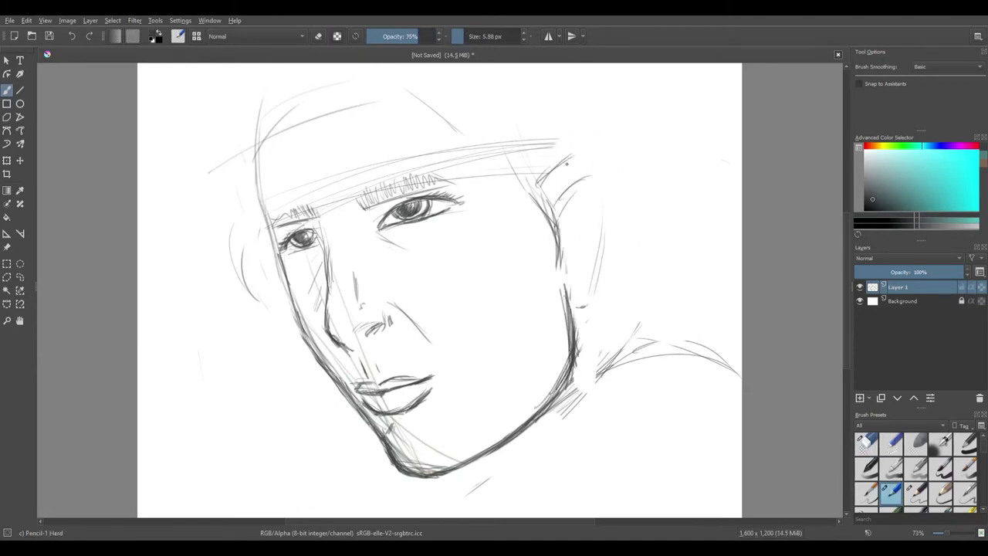
drag(547, 204, 576, 159)
drag(573, 148, 613, 190)
drag(615, 210, 580, 305)
drag(601, 252, 579, 307)
drag(565, 296, 568, 372)
Step: Erase the shoulder lines, most of the new ear and the upper jaw edge with a 50.01 px eraser
key(slash)
click(476, 37)
mouse_move(584, 331)
mouse_down()
mouse_move(582, 401)
mouse_move(591, 364)
mouse_move(570, 411)
mouse_move(711, 348)
mouse_up()
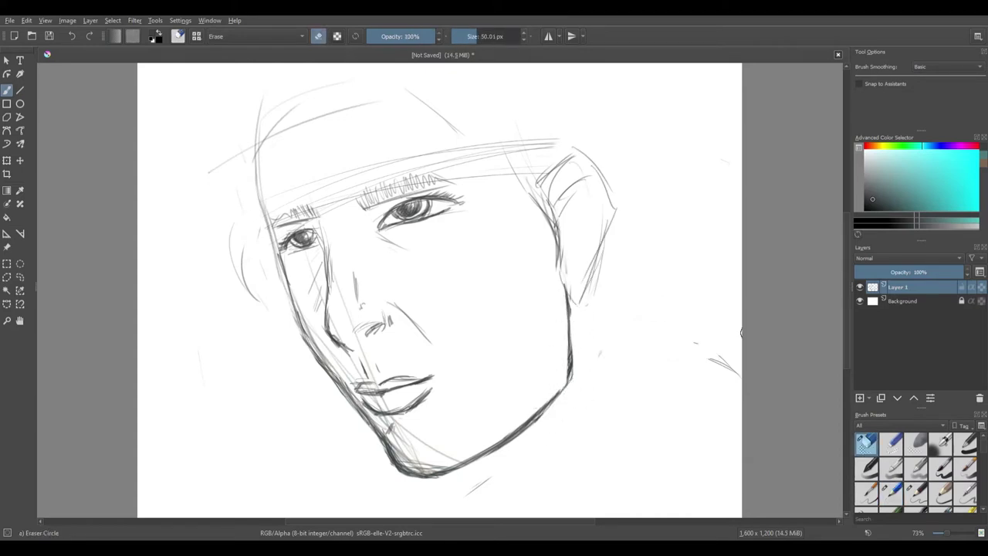
mouse_move(539, 197)
mouse_down()
mouse_move(571, 163)
mouse_move(613, 183)
mouse_up()
drag(568, 282, 554, 342)
Step: Redraw the ear slightly farther back with Pencil-1 Hard and add vertical neck lines beneath it
click(893, 493)
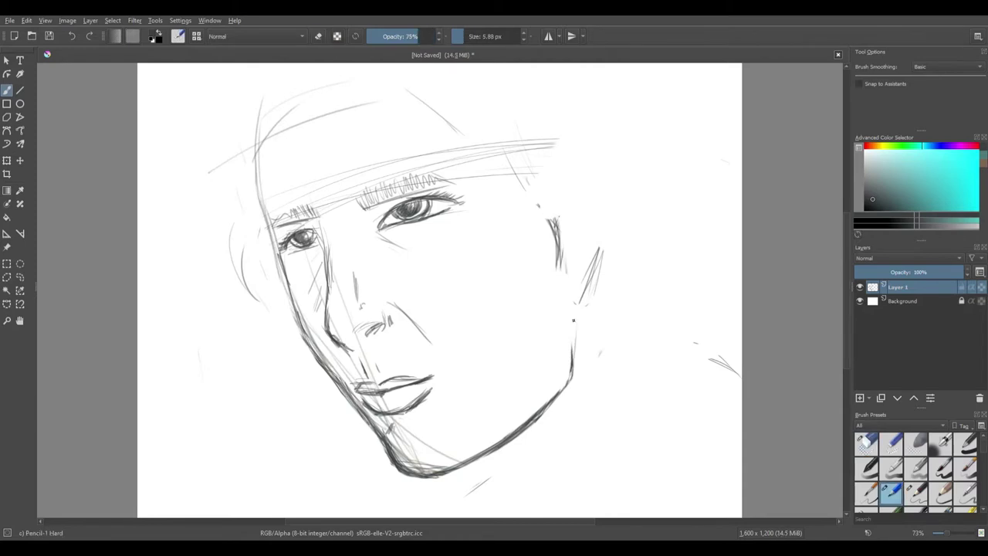
mouse_move(588, 156)
mouse_down()
mouse_move(567, 187)
mouse_move(630, 179)
mouse_move(593, 294)
mouse_up()
mouse_move(595, 188)
mouse_down()
mouse_move(571, 239)
mouse_move(594, 200)
mouse_up()
mouse_move(598, 216)
mouse_down()
mouse_move(586, 293)
mouse_move(594, 384)
mouse_up()
drag(582, 333, 585, 381)
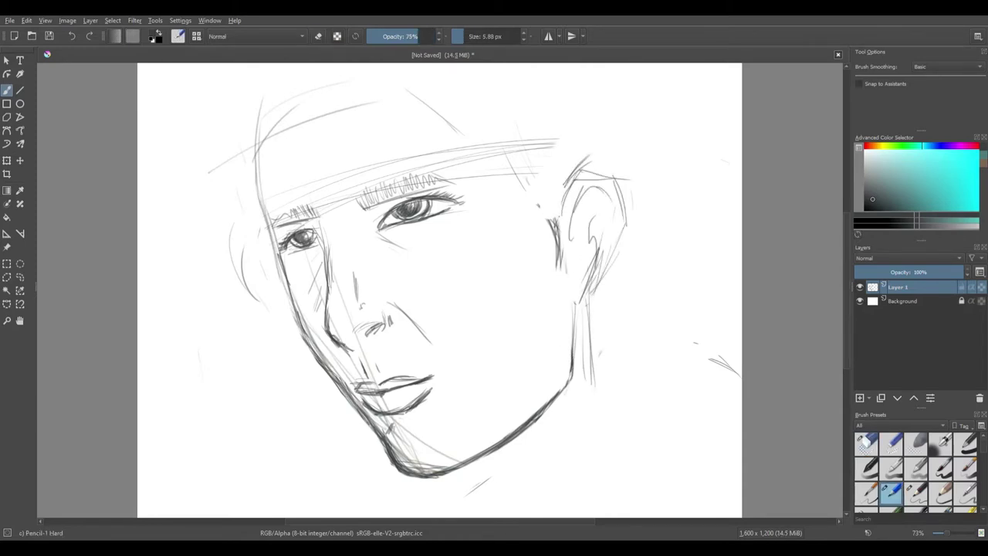
Step: Sketch collar lines below the chin on the far side and diagonal collar lines under the near jaw
drag(359, 429, 334, 476)
drag(345, 451, 345, 488)
drag(623, 345, 502, 500)
drag(624, 357, 526, 479)
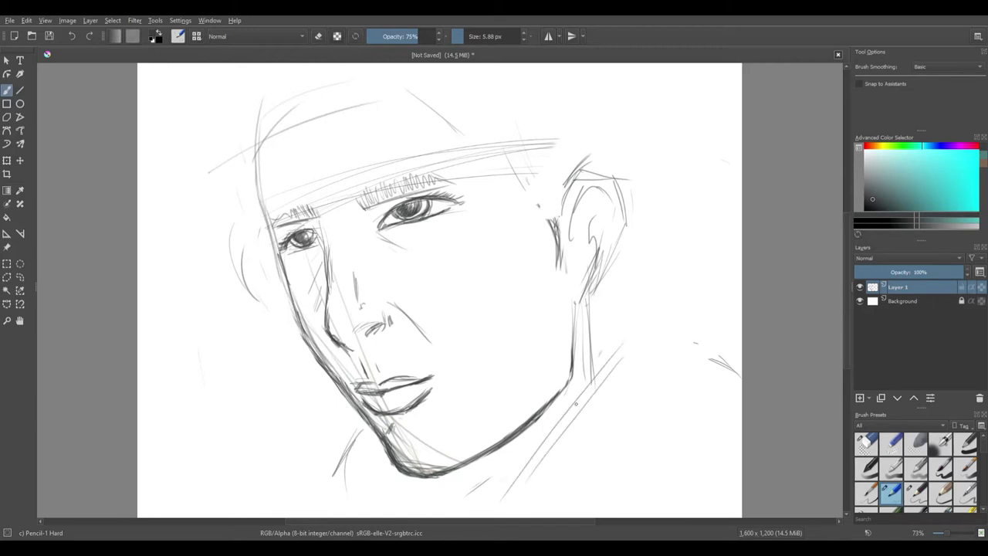
drag(561, 420, 503, 480)
drag(634, 354, 548, 500)
Step: Draw the back of the neck and the sloping near shoulder with several loose strokes
mouse_move(602, 360)
mouse_down()
mouse_move(699, 379)
mouse_move(664, 401)
mouse_up()
drag(628, 359, 687, 411)
drag(595, 280, 618, 361)
drag(597, 292, 631, 371)
drag(647, 373, 729, 446)
drag(622, 383, 722, 427)
drag(633, 365, 694, 399)
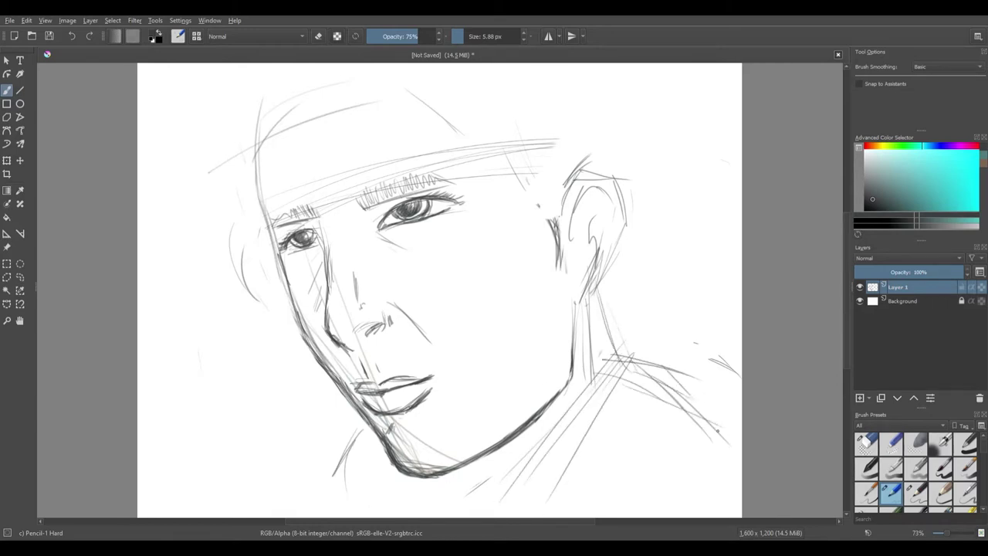
Step: Add collar folds on both sides of the neck and reinforce the outer shoulder line
mouse_move(373, 429)
mouse_down()
mouse_move(380, 502)
mouse_move(391, 491)
mouse_up()
drag(641, 374, 575, 432)
drag(491, 460, 434, 494)
drag(658, 327, 746, 348)
drag(700, 377, 755, 385)
drag(638, 334, 759, 386)
drag(670, 349, 761, 383)
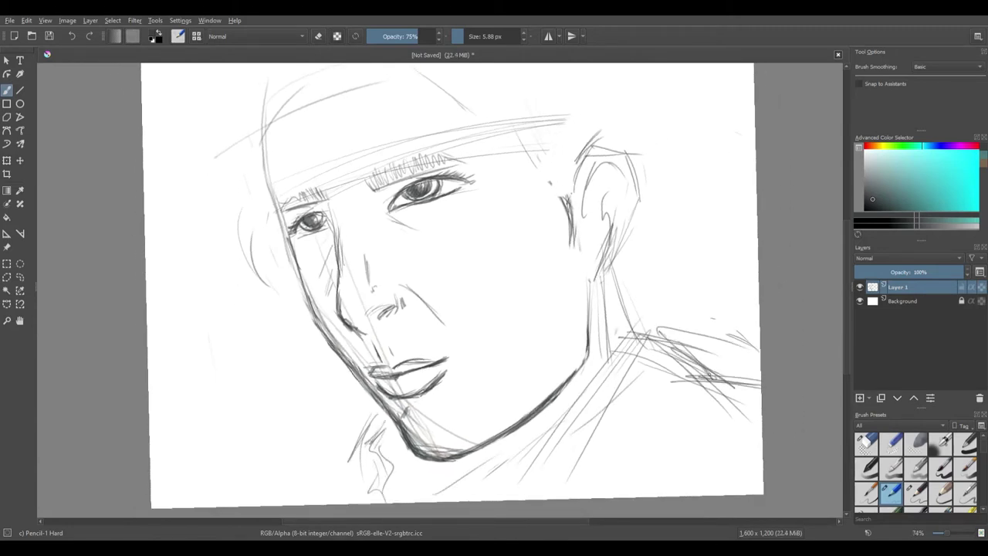
Step: Strengthen the collar's diagonal edge and sketch vertical garment folds below the near shoulder
drag(713, 359, 601, 466)
mouse_move(655, 355)
mouse_down()
mouse_move(555, 498)
mouse_move(690, 375)
mouse_move(665, 496)
mouse_up()
drag(690, 426, 679, 496)
drag(682, 369, 675, 463)
drag(688, 381, 688, 491)
drag(703, 392, 738, 398)
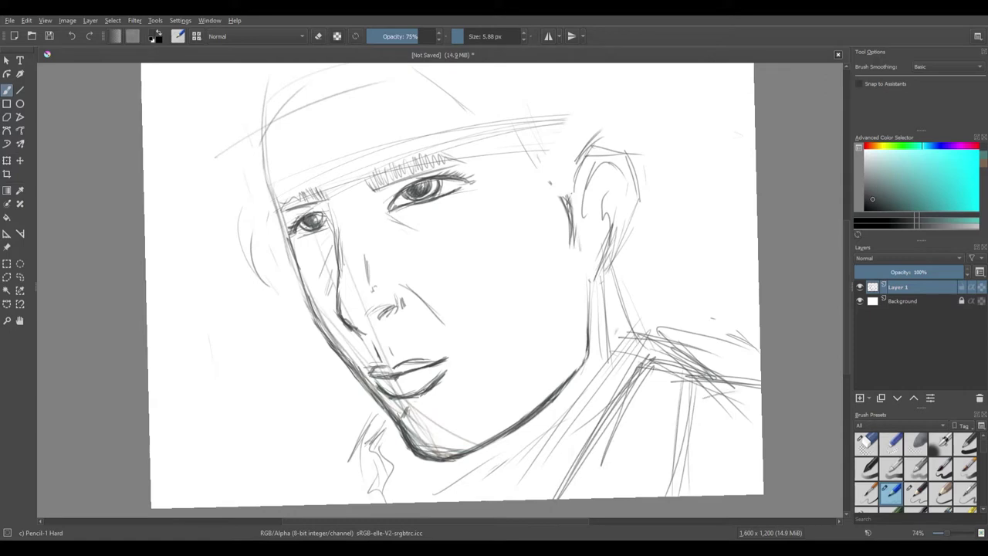
Step: Darken the contour from the chin up the far cheek and trim its outer edge with the eraser
mouse_move(425, 454)
mouse_down()
mouse_move(327, 326)
mouse_move(295, 241)
mouse_up()
mouse_move(308, 289)
mouse_down()
mouse_move(356, 367)
mouse_move(295, 250)
mouse_up()
drag(416, 442, 428, 449)
click(873, 440)
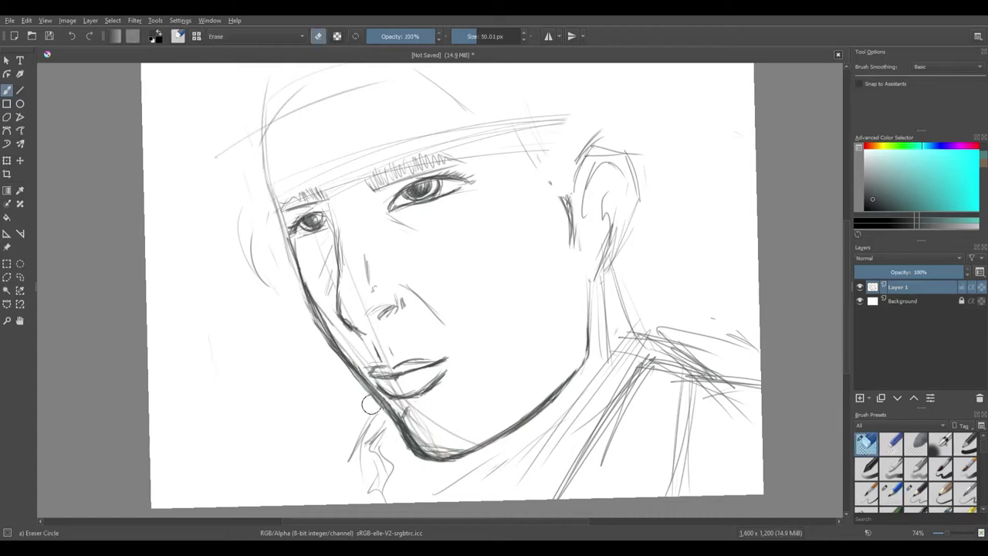
mouse_move(312, 332)
mouse_down()
mouse_move(331, 311)
mouse_move(309, 275)
mouse_move(304, 285)
mouse_up()
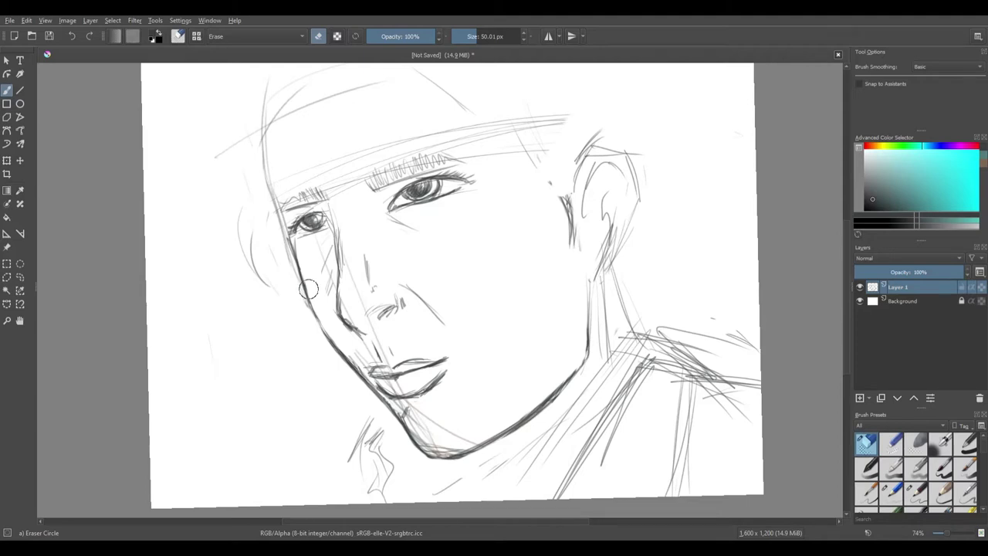
Step: Darken the nose line and set the Pencil-2 brush to 70% opacity and 1.75 px
key(slash)
mouse_move(333, 225)
mouse_down()
mouse_move(340, 324)
mouse_move(364, 334)
mouse_up()
click(415, 37)
click(458, 36)
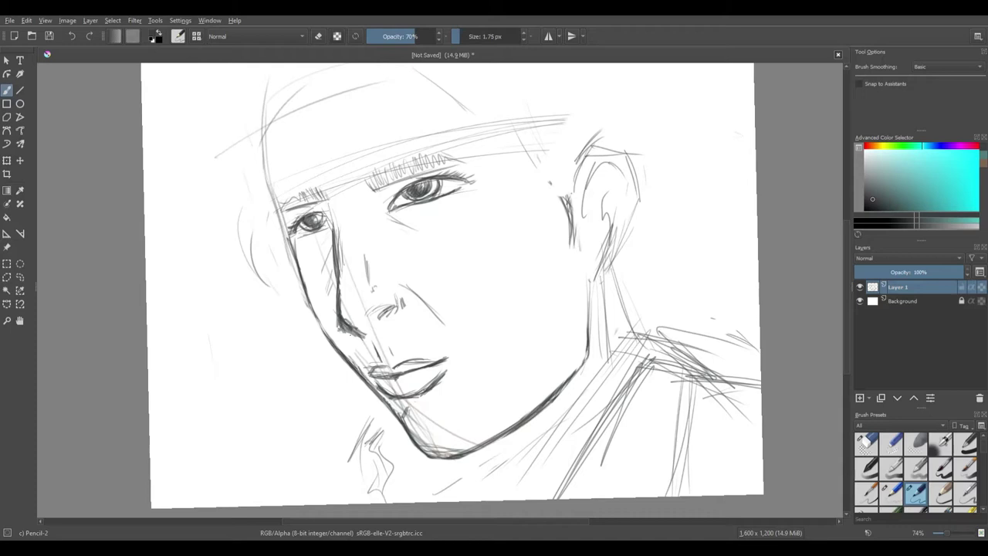
Step: Set Pencil-2 to 74% opacity, adjust its size and test the stroke beside the face
click(461, 37)
click(941, 493)
click(907, 487)
click(417, 36)
click(468, 36)
click(466, 36)
drag(472, 40, 459, 40)
drag(239, 352, 277, 418)
Step: Erase the old nose and redraw its bridge, tip and nostril with Pencil-2 at 74% opacity and 5.18 px
click(869, 449)
mouse_move(339, 231)
mouse_down()
mouse_move(345, 297)
mouse_move(388, 324)
mouse_move(432, 309)
mouse_up()
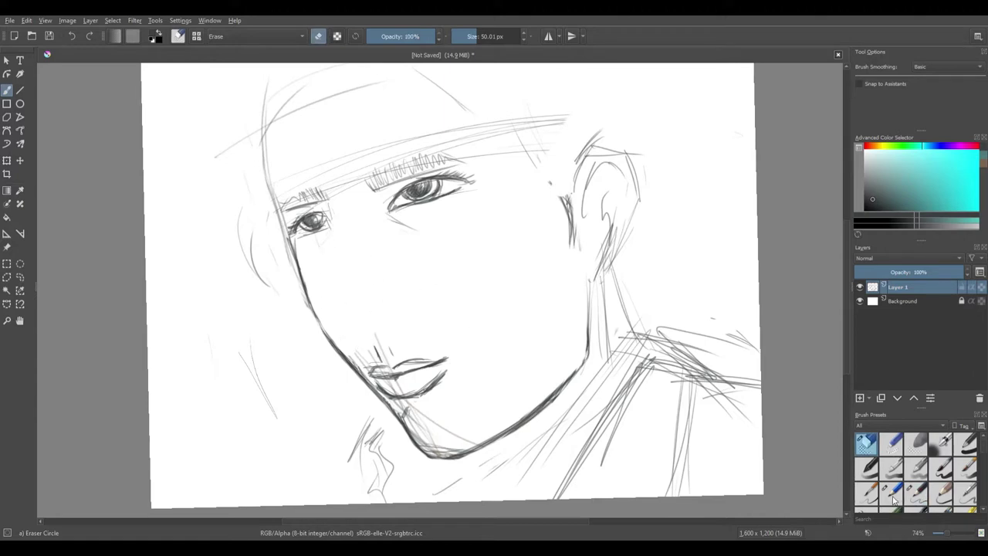
click(892, 467)
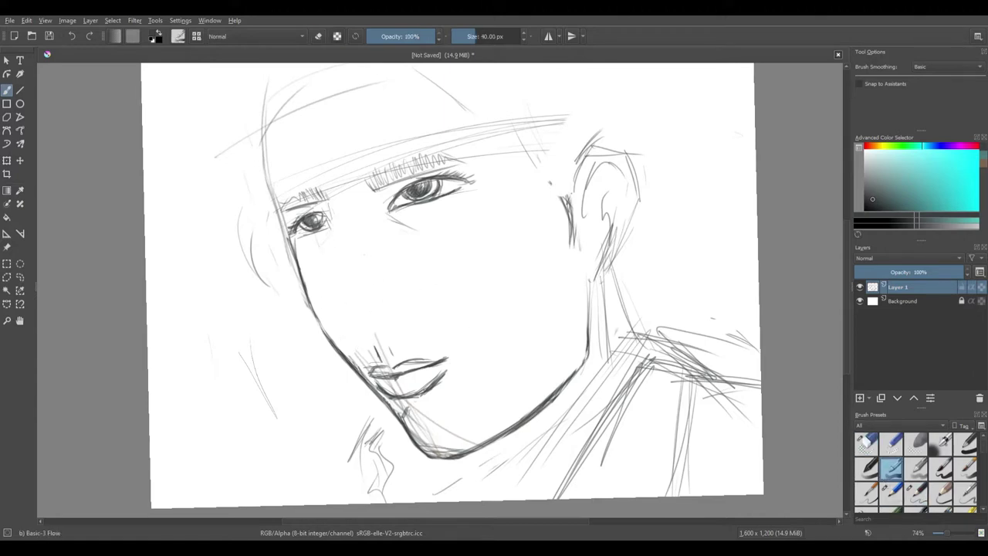
click(916, 494)
drag(467, 41, 474, 40)
mouse_move(323, 212)
mouse_down()
mouse_move(336, 224)
mouse_move(341, 263)
mouse_up()
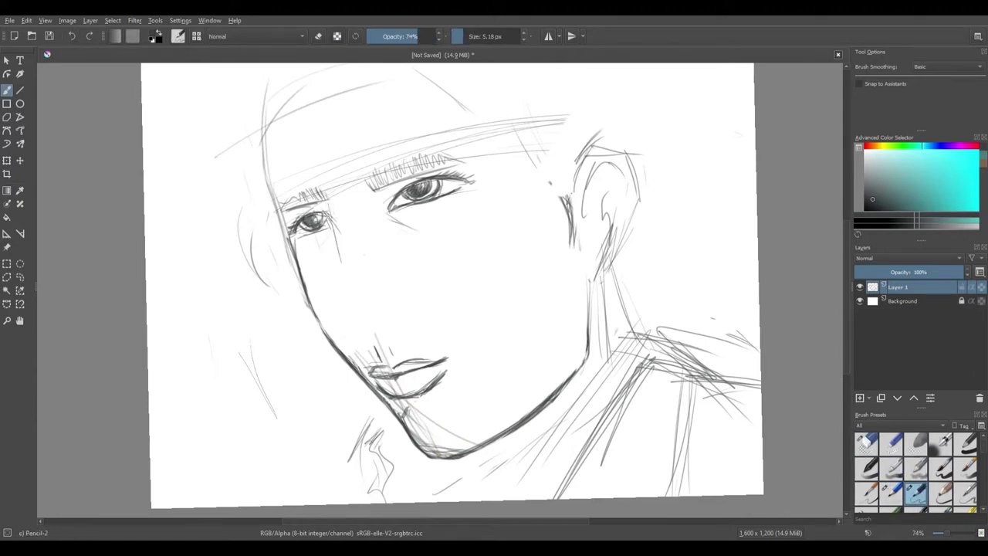
drag(333, 219, 342, 318)
drag(376, 319, 394, 308)
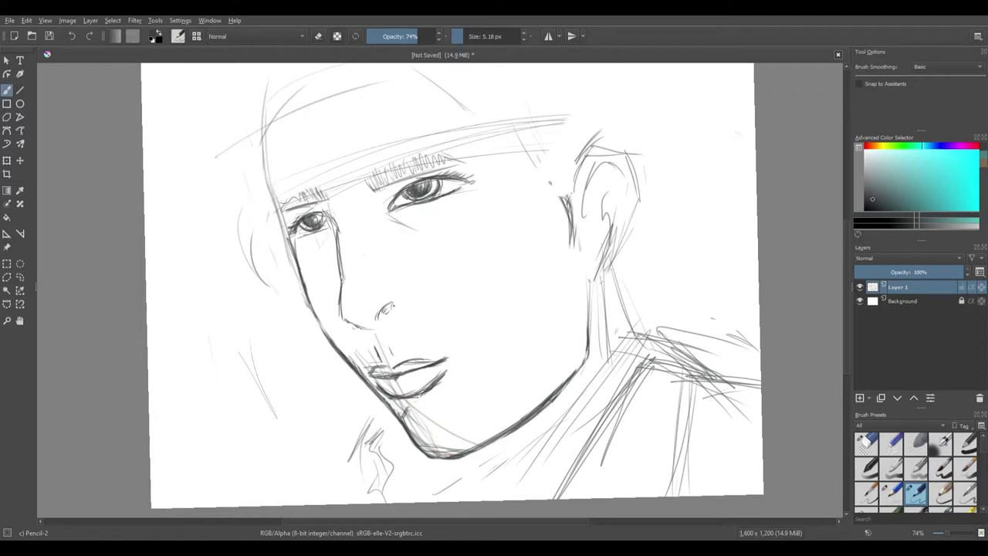
Step: Darken the chin line, erase the old mouth and redraw the line between the lips
mouse_move(423, 450)
mouse_down()
mouse_move(469, 448)
mouse_move(535, 410)
mouse_up()
key(e)
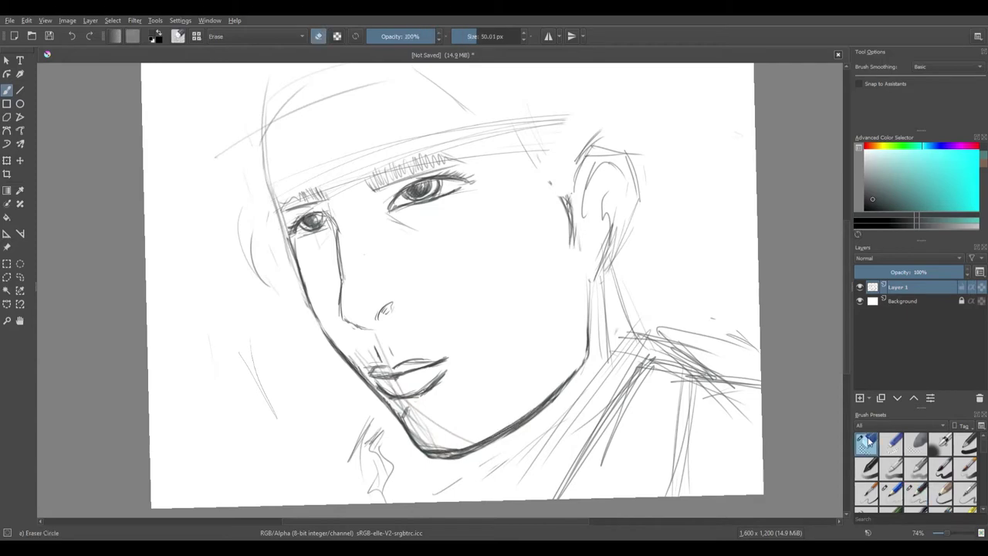
mouse_move(371, 360)
mouse_down()
mouse_move(408, 376)
mouse_move(447, 362)
mouse_up()
key(e)
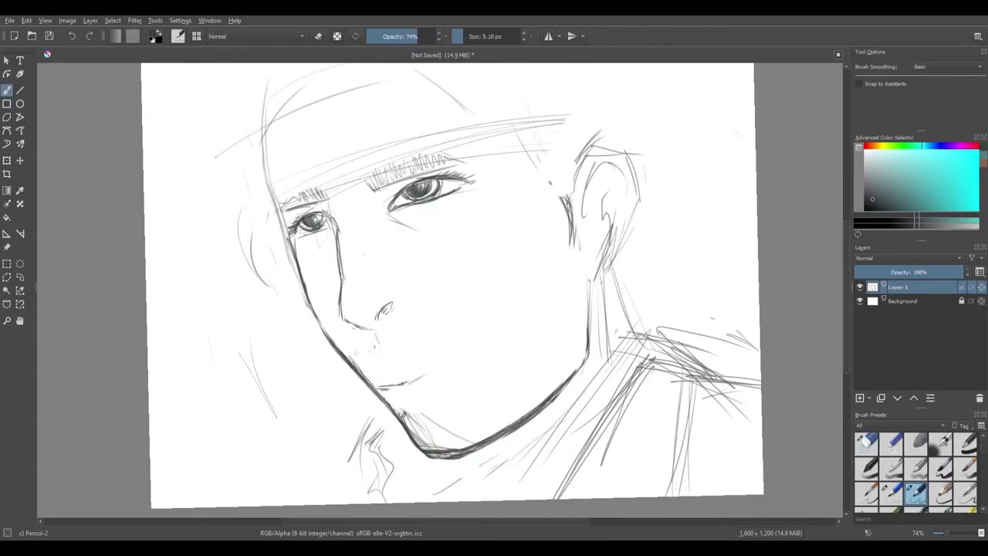
drag(401, 383, 460, 351)
mouse_move(387, 392)
mouse_down()
mouse_move(437, 396)
mouse_move(440, 372)
mouse_move(457, 356)
mouse_up()
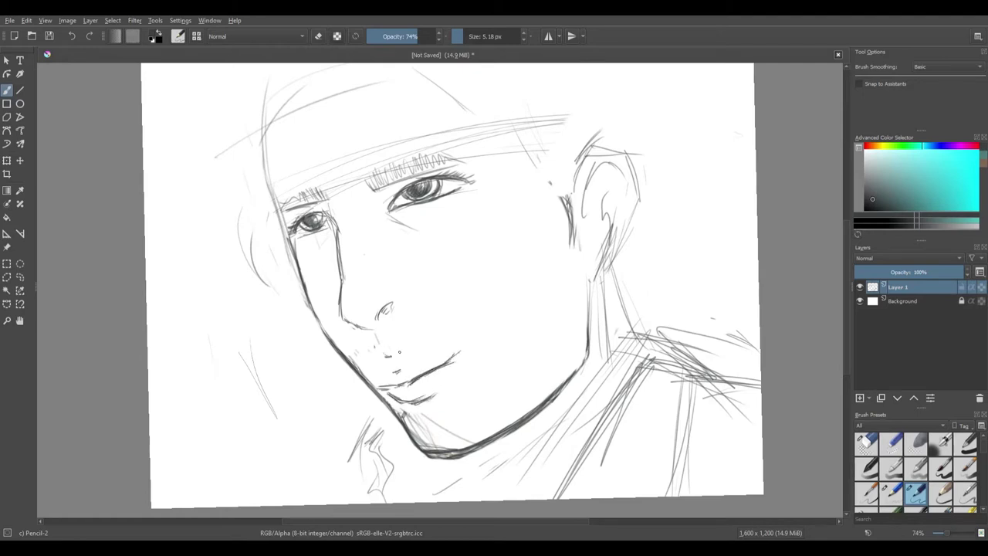
Step: Erase the lower lip and redraw it as a fuller curve beneath a refined mouth line
key(e)
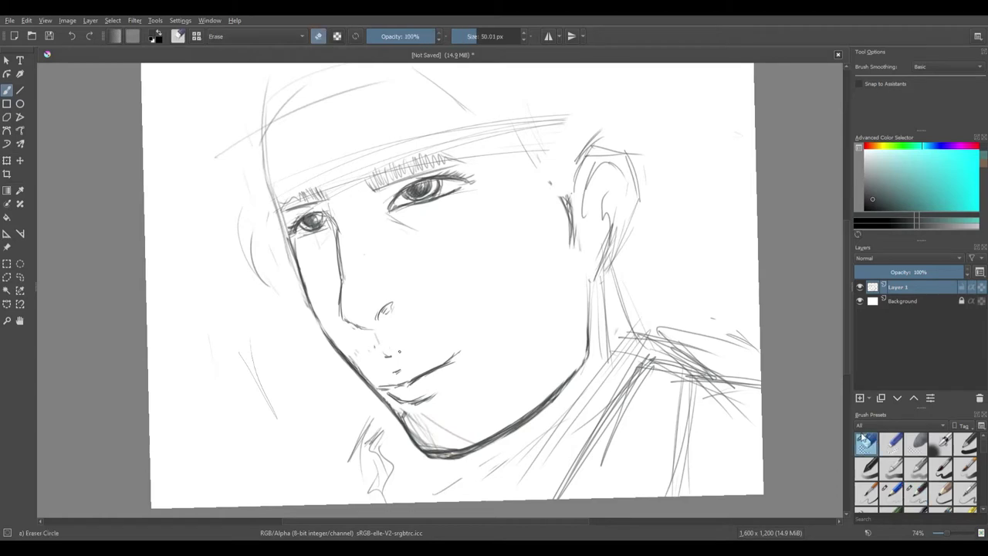
mouse_move(386, 394)
mouse_down()
mouse_move(393, 366)
mouse_move(421, 417)
mouse_up()
key(e)
drag(397, 380, 456, 360)
mouse_move(383, 391)
mouse_down()
mouse_move(425, 398)
mouse_move(461, 371)
mouse_up()
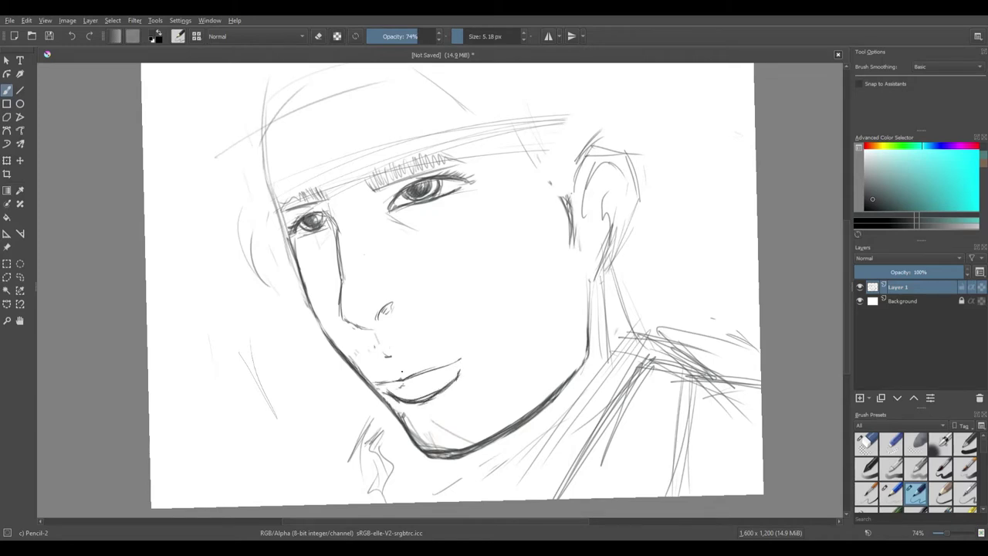
Step: Draw the upper lip and philtrum, add a shadow line beside the lower lip and darken the nostril
drag(387, 361, 409, 357)
drag(408, 359, 437, 354)
mouse_move(397, 381)
mouse_down()
mouse_move(463, 356)
mouse_move(452, 375)
mouse_move(490, 388)
mouse_up()
drag(421, 398, 494, 388)
mouse_move(375, 337)
mouse_down()
mouse_move(390, 361)
mouse_move(342, 317)
mouse_move(399, 308)
mouse_up()
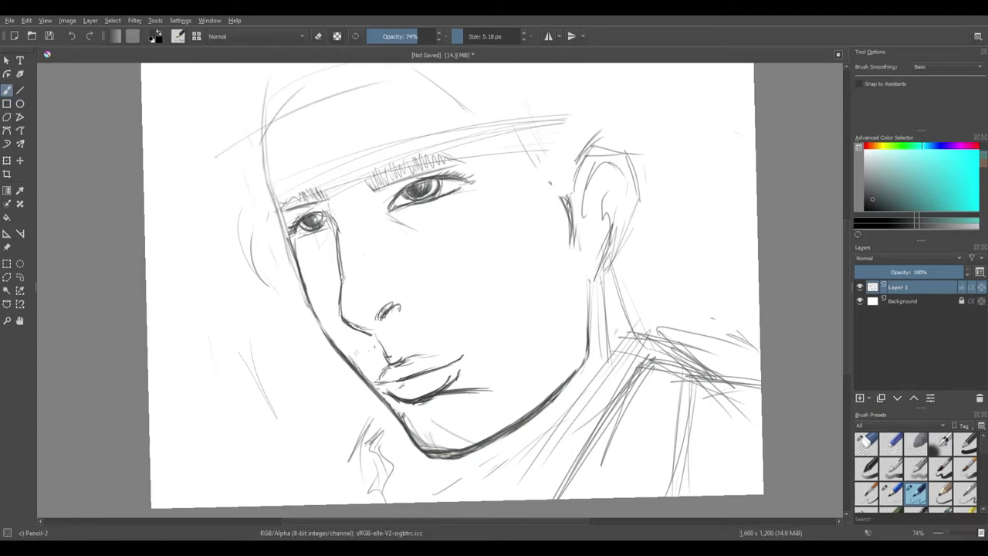
Step: Add crease strokes beneath the eyes and extend the hairline down to the sideburn
drag(395, 210, 453, 190)
mouse_move(412, 218)
mouse_down()
mouse_move(389, 227)
mouse_move(422, 202)
mouse_up()
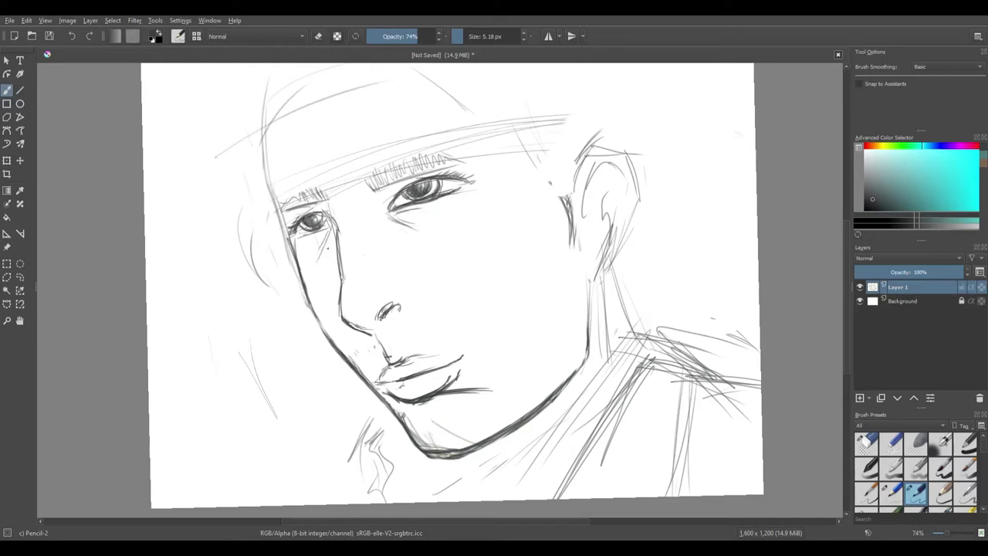
mouse_move(533, 146)
mouse_down()
mouse_move(561, 211)
mouse_move(563, 252)
mouse_up()
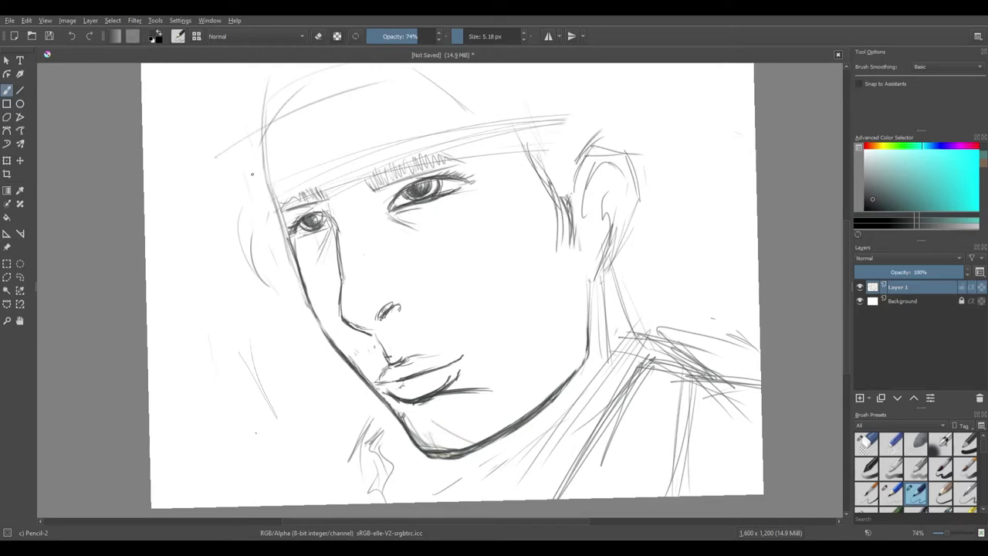
Step: Sketch wavy locks of hair outside the far side of the face and head
drag(208, 159, 227, 251)
drag(219, 219, 200, 321)
drag(250, 216, 272, 311)
drag(173, 193, 176, 84)
key(alt+shift+d)
mouse_move(309, 122)
mouse_down()
mouse_move(179, 65)
mouse_move(142, 71)
mouse_up()
drag(143, 159, 205, 258)
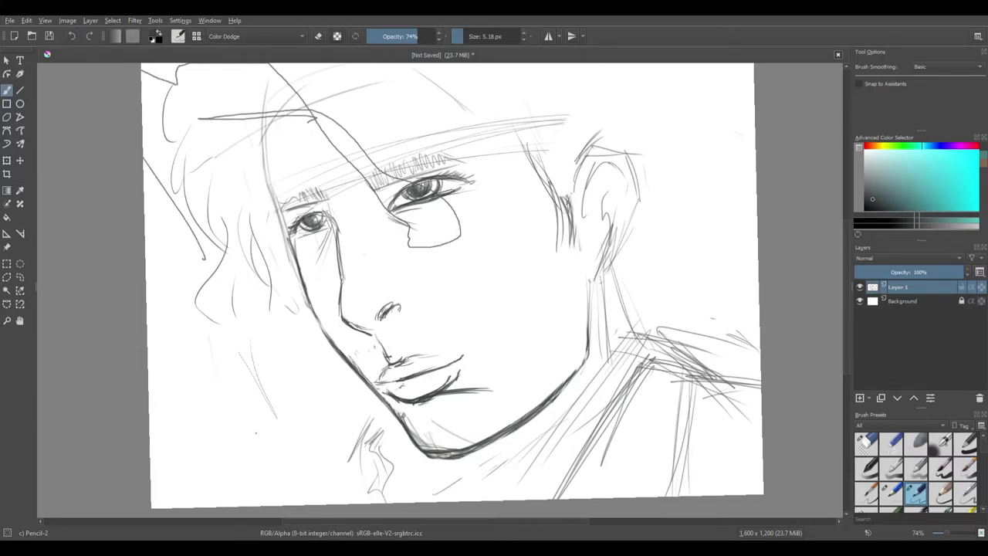
right_click(152, 156)
click(71, 37)
click(71, 37)
click(71, 36)
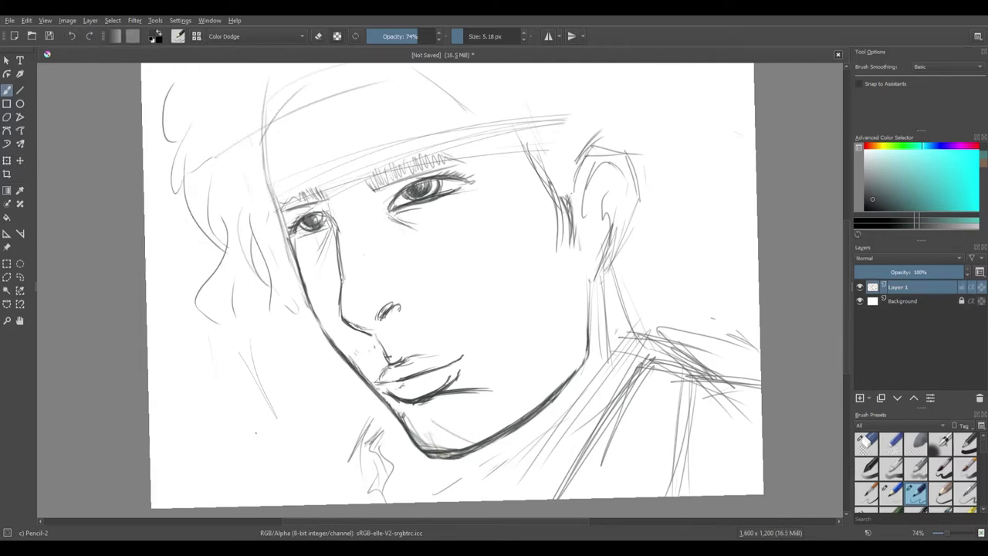
Step: Sketch more curled locks along the outer edge of the hair on the far side of the head
mouse_move(227, 246)
mouse_down()
mouse_move(242, 254)
mouse_move(236, 273)
mouse_up()
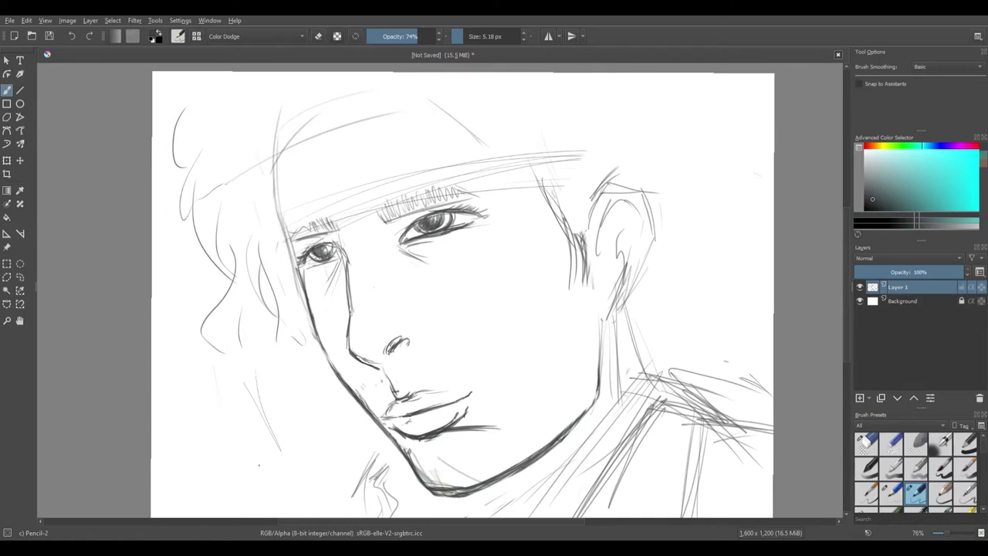
drag(192, 149, 177, 164)
drag(171, 154, 176, 191)
drag(162, 165, 173, 203)
drag(174, 101, 167, 127)
Step: Sketch the front hairline with loose curls above the forehead and long strands sweeping across to the ear
drag(257, 101, 271, 121)
drag(295, 124, 338, 112)
drag(324, 106, 360, 98)
drag(285, 120, 322, 103)
mouse_move(339, 103)
mouse_down()
mouse_move(360, 73)
mouse_move(500, 130)
mouse_up()
drag(386, 82, 600, 151)
drag(434, 105, 605, 144)
drag(592, 151, 522, 162)
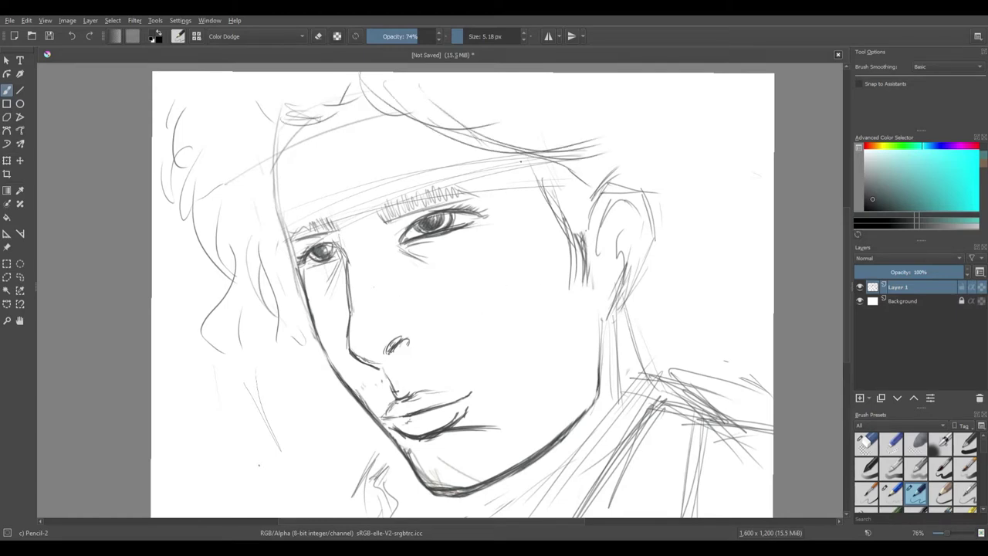
Step: Draw long wavy locks falling beside the far side of the face down past the cheek
drag(218, 102, 196, 219)
drag(278, 112, 326, 101)
drag(203, 200, 162, 248)
drag(224, 179, 216, 249)
drag(198, 249, 232, 328)
drag(240, 216, 294, 361)
drag(264, 328, 248, 408)
drag(298, 312, 299, 335)
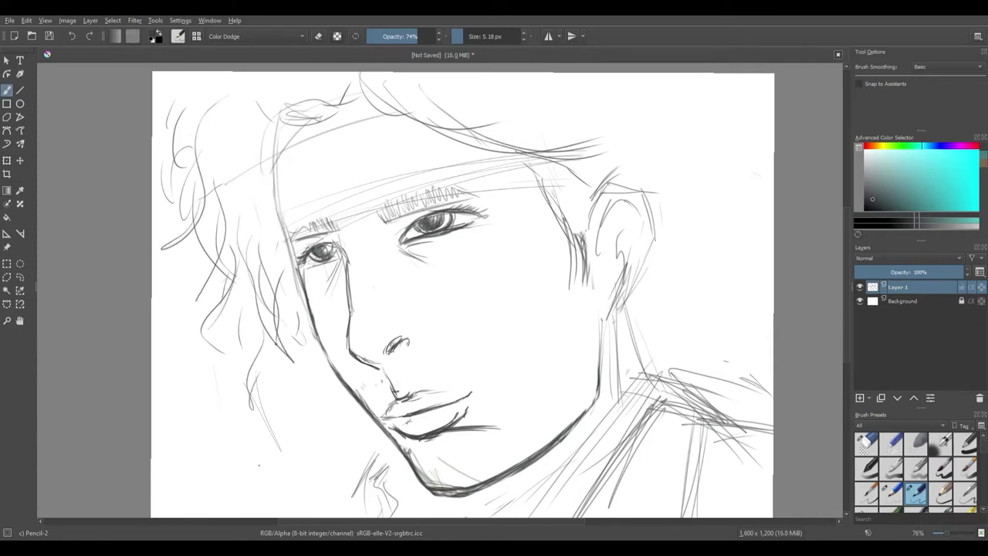
drag(213, 210, 182, 318)
drag(170, 225, 166, 237)
Step: Add neck strokes beneath the ear and short shadow lines under the chin
drag(637, 363, 607, 392)
mouse_move(511, 477)
mouse_down()
mouse_move(499, 517)
mouse_move(463, 517)
mouse_up()
drag(509, 477, 498, 516)
drag(417, 521, 462, 521)
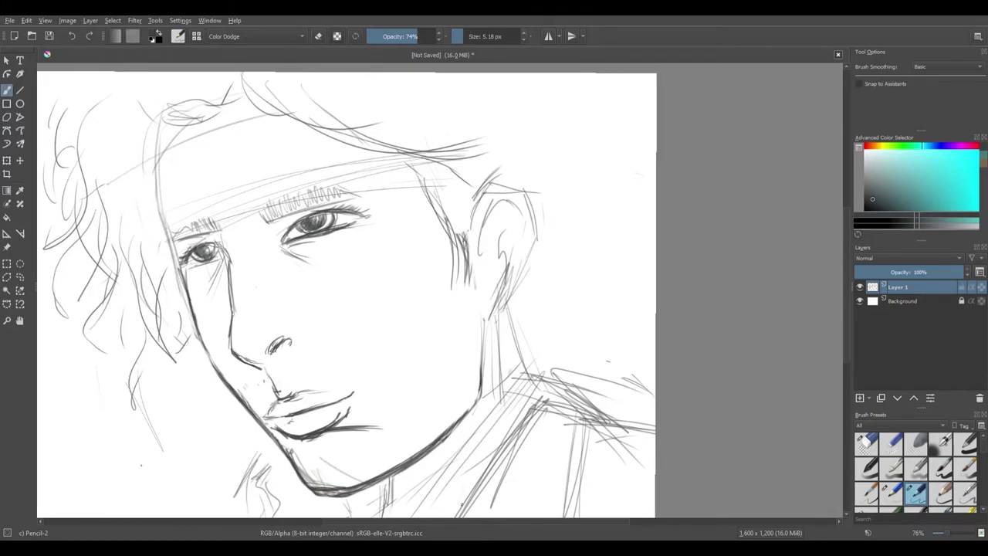
Step: Sketch wavy hair behind the ear, with curls flaring outward above and strands reaching down to the collar
scroll(462, 504, down, 1)
scroll(440, 290, up, 1)
drag(711, 68, 757, 135)
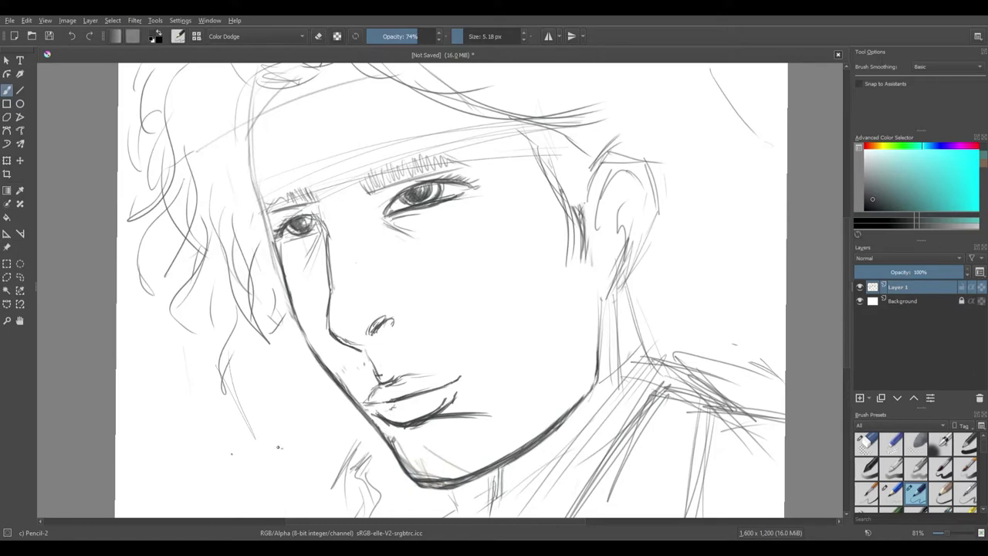
drag(668, 208, 705, 341)
drag(627, 294, 748, 309)
drag(641, 261, 655, 302)
drag(670, 203, 725, 295)
drag(719, 131, 692, 181)
drag(722, 151, 673, 253)
drag(687, 109, 755, 142)
drag(740, 90, 774, 144)
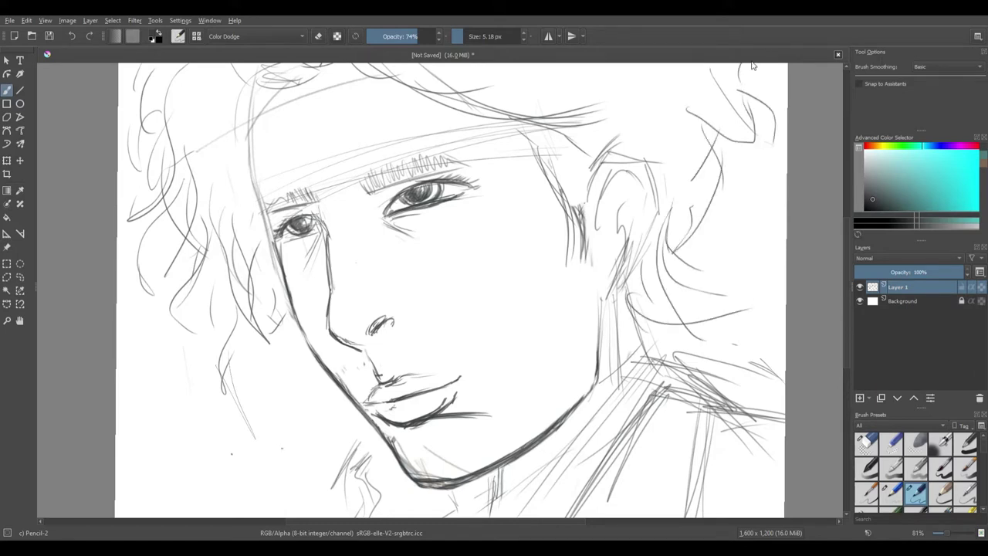
Step: Add dark collar strokes behind the neck and a few strands of hair falling over the shoulder
mouse_move(686, 315)
mouse_down()
mouse_move(540, 483)
mouse_move(637, 371)
mouse_up()
drag(679, 343, 779, 437)
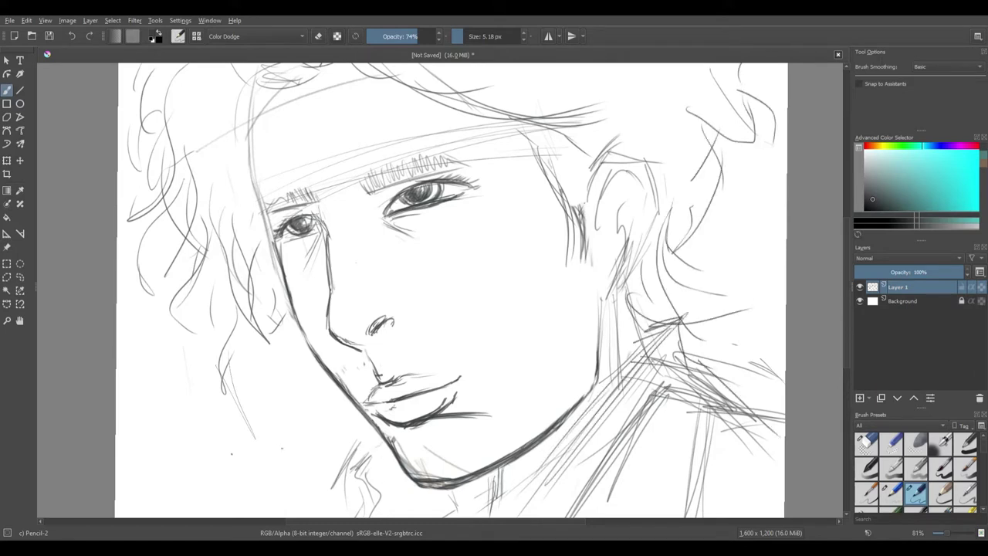
drag(384, 441, 371, 517)
drag(436, 521, 570, 521)
right_click(571, 382)
right_click(571, 383)
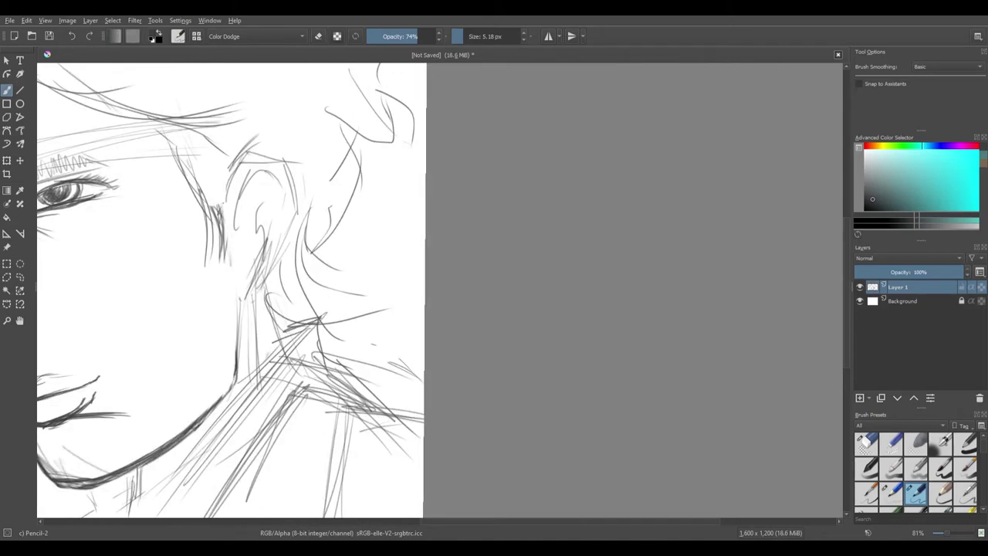
drag(193, 293, 602, 303)
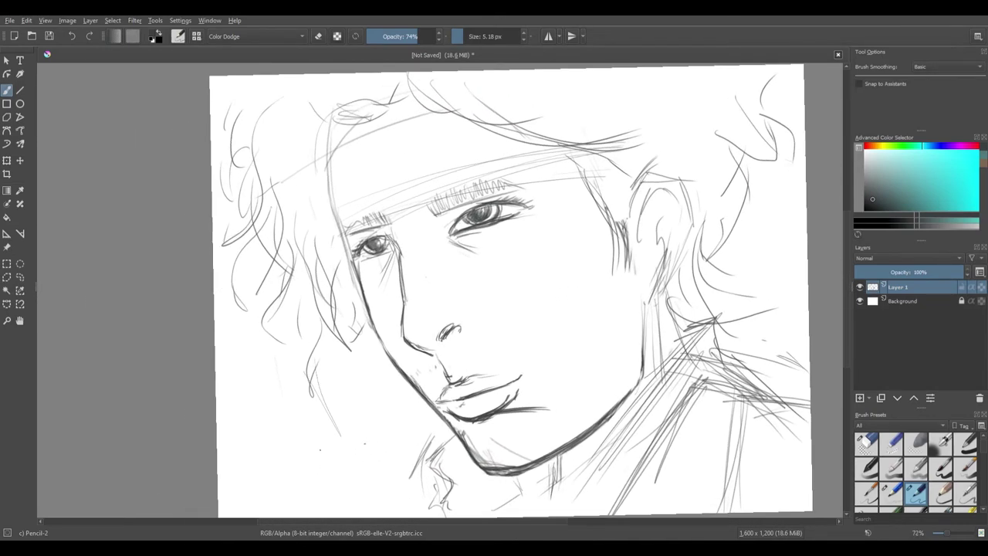
Step: Darken the mouth line and the rear jawline, and add strokes to the neck under the chin
drag(318, 453, 310, 475)
drag(449, 400, 487, 387)
drag(445, 403, 458, 398)
drag(640, 369, 622, 398)
drag(646, 328, 645, 341)
mouse_move(545, 469)
mouse_down()
mouse_move(530, 488)
mouse_move(539, 483)
mouse_up()
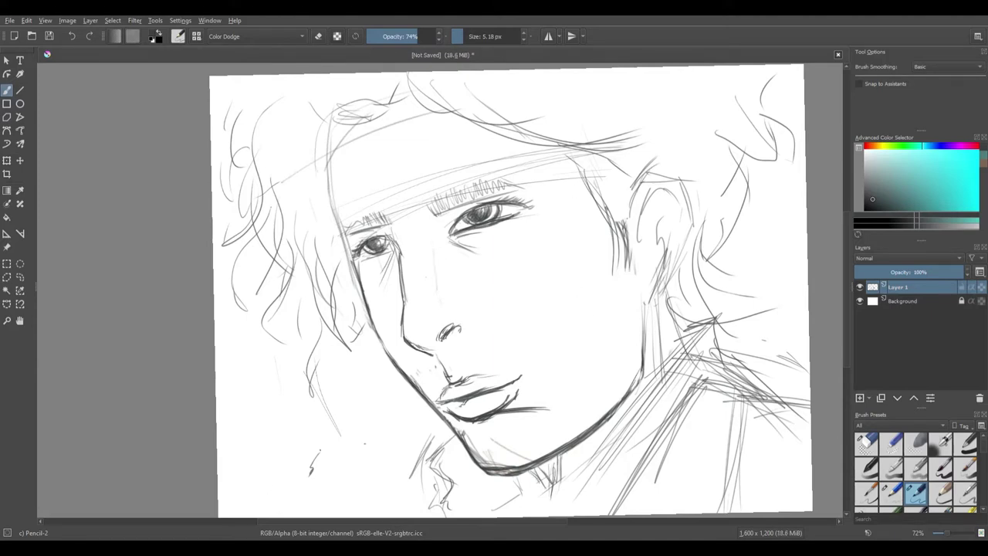
Step: Erase the nostril and redraw it with a faint line along the side of the nose
click(864, 447)
drag(456, 328, 442, 337)
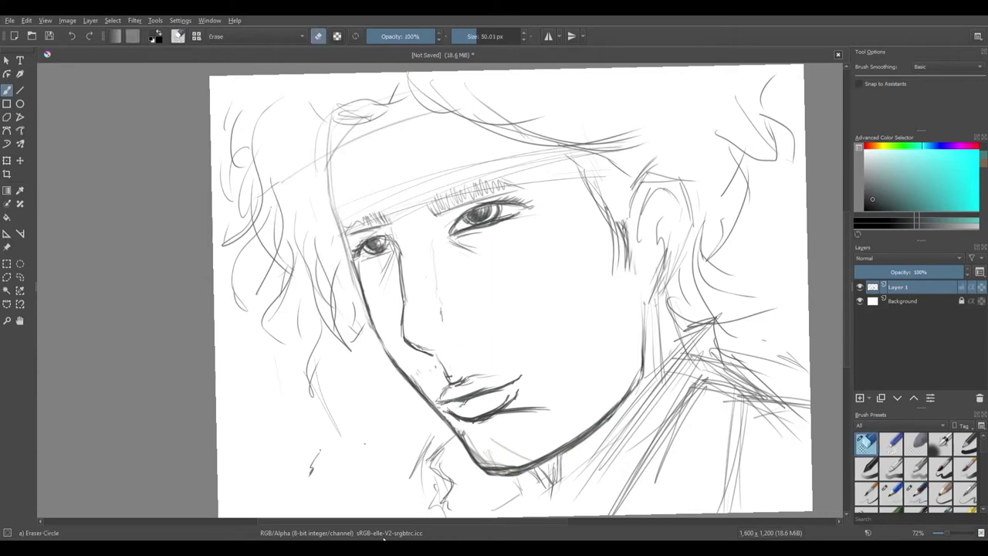
click(914, 485)
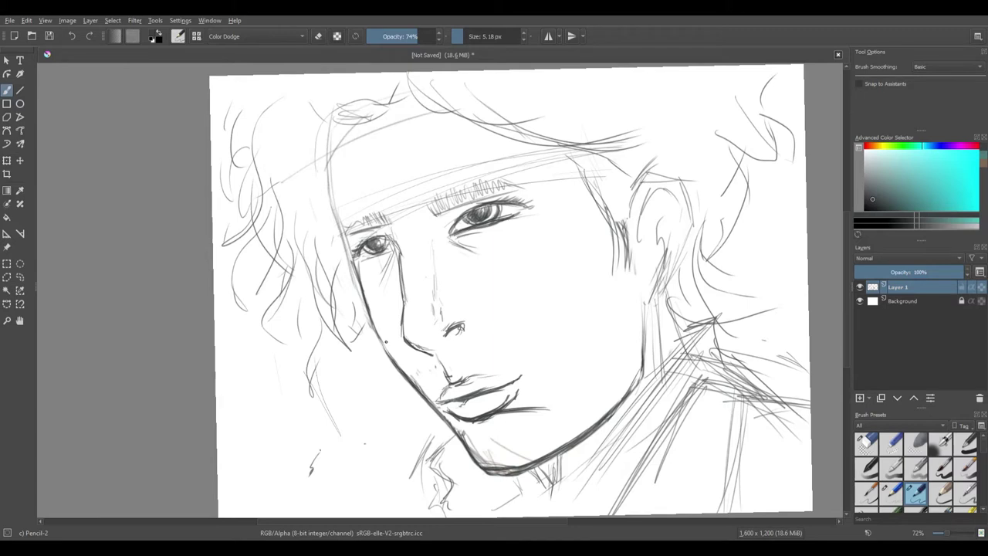
Step: Thicken the far cheek contour with the pencil and erase its outer edge into a cleaner line
mouse_move(386, 341)
mouse_down()
mouse_move(360, 298)
mouse_move(444, 417)
mouse_up()
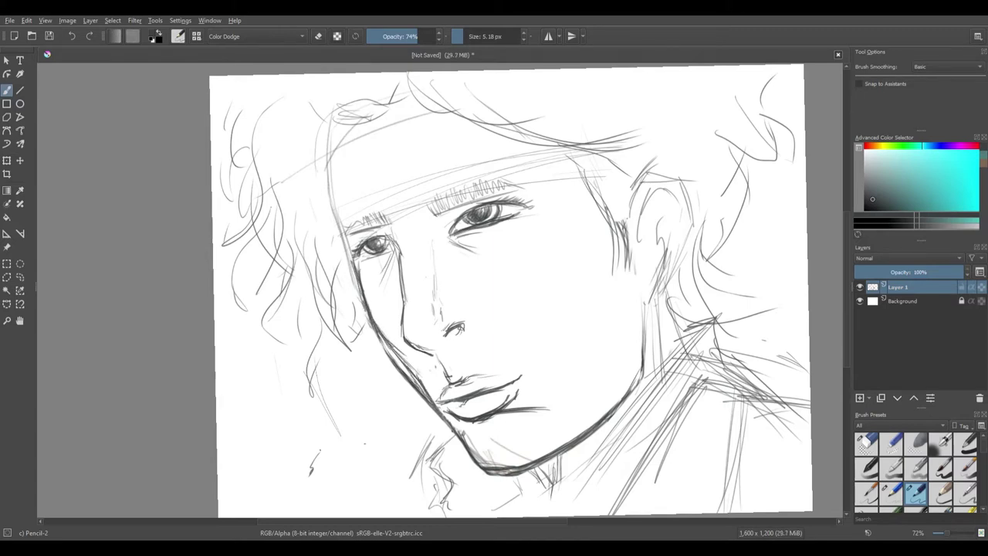
click(867, 444)
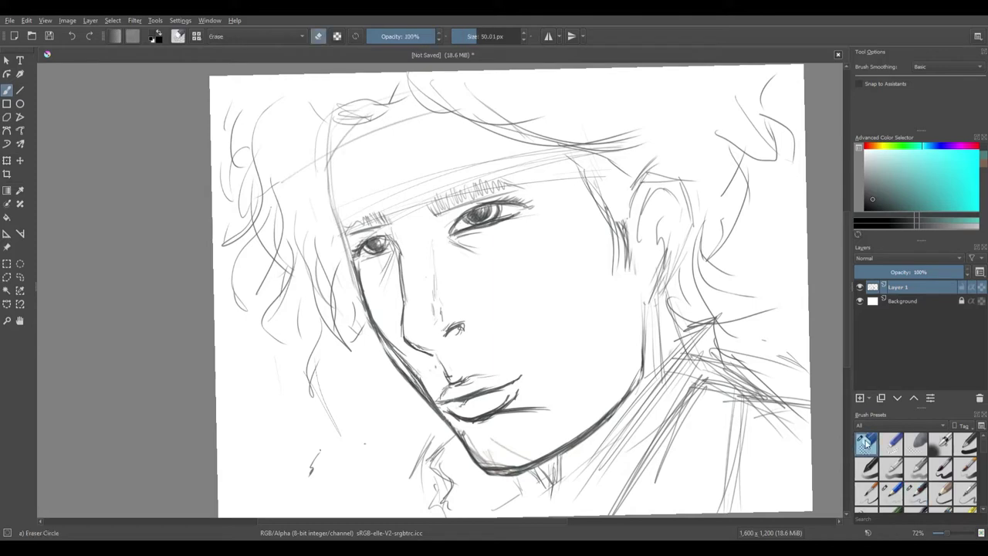
drag(390, 361, 422, 409)
drag(370, 340, 359, 325)
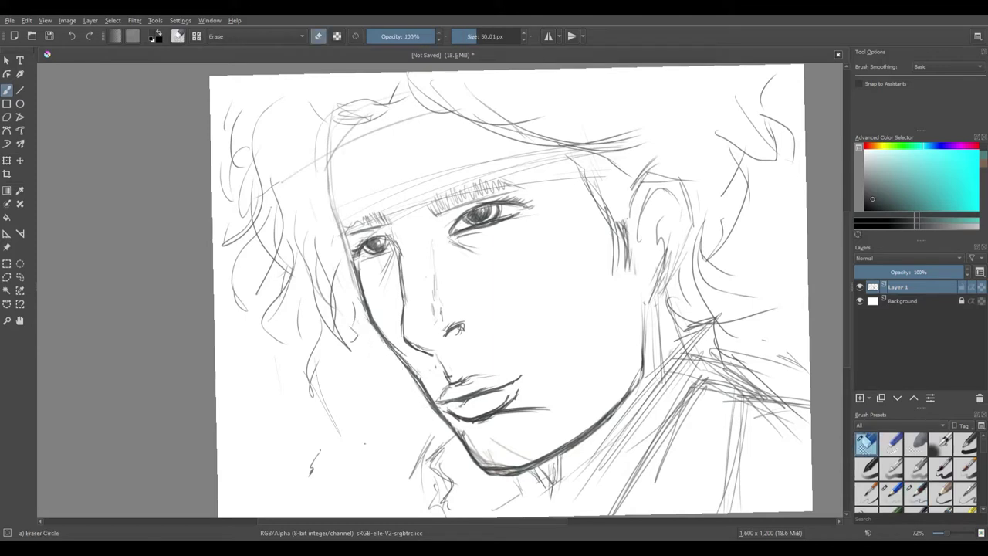
Step: Draw a flatter chin line and erase the old chin contour beneath it with Eraser Small
click(916, 493)
drag(517, 463, 475, 459)
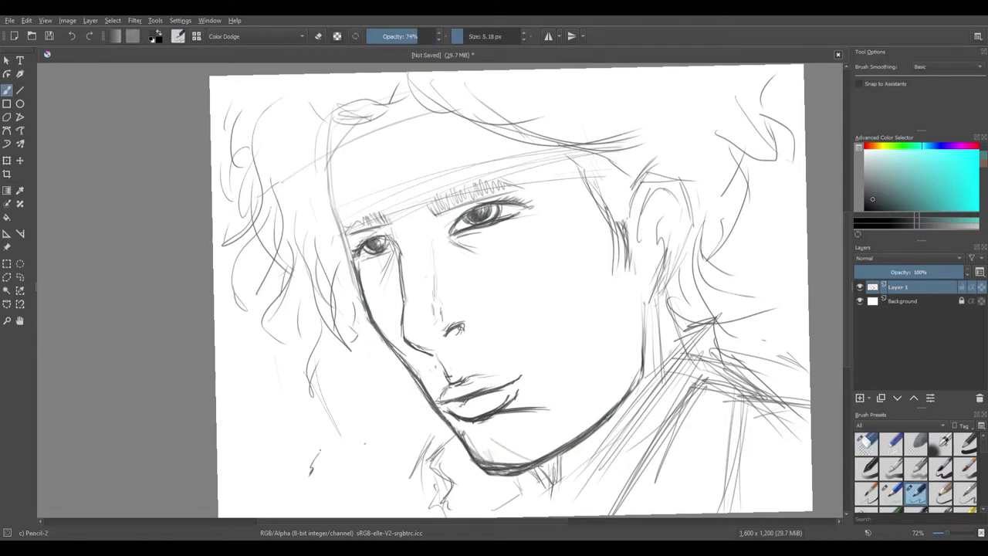
click(887, 446)
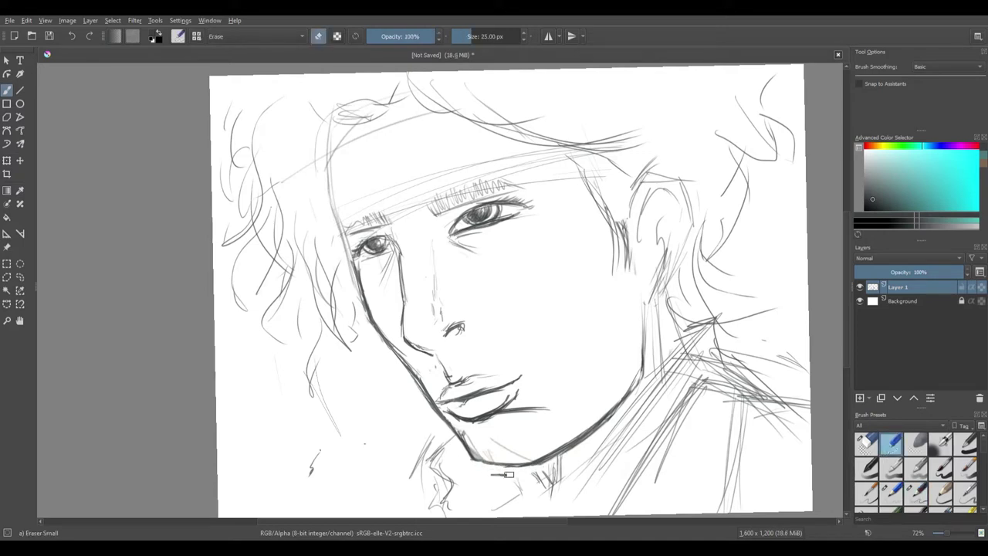
Step: Erase the mouth corner and the long line under the lower lip, and redraw it as a shorter shadow
click(914, 498)
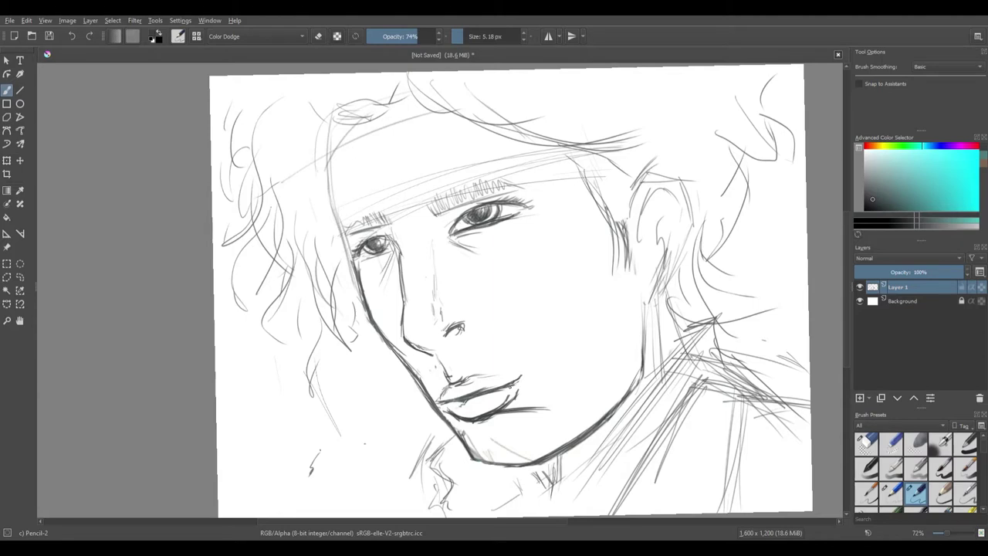
key(slash)
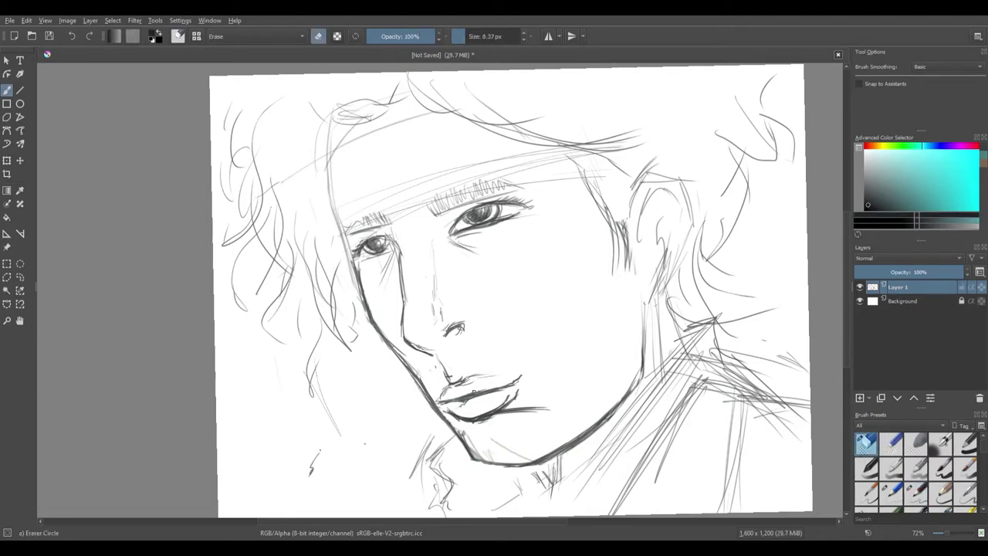
drag(473, 390, 506, 383)
mouse_move(498, 414)
mouse_down()
mouse_move(474, 421)
mouse_move(541, 411)
mouse_up()
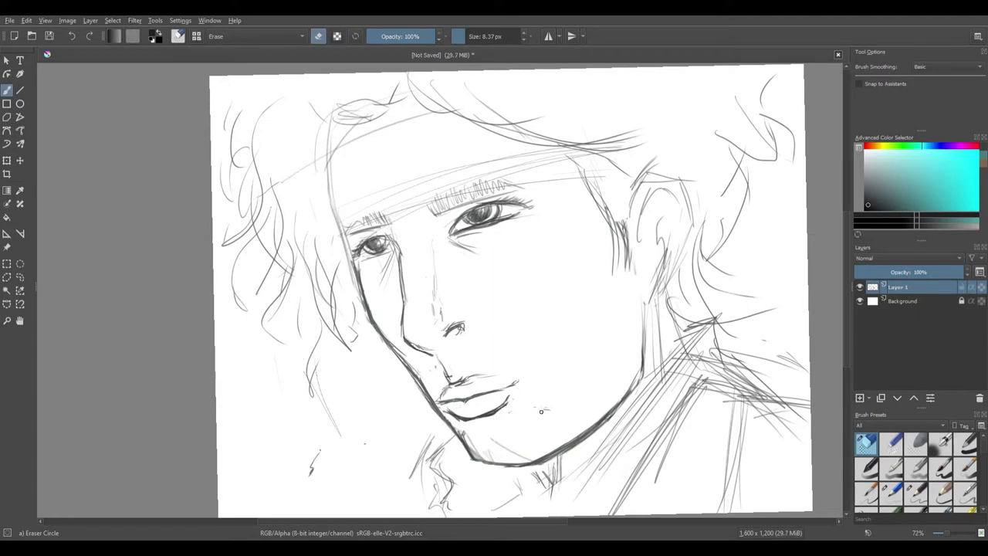
click(914, 494)
drag(472, 421, 520, 411)
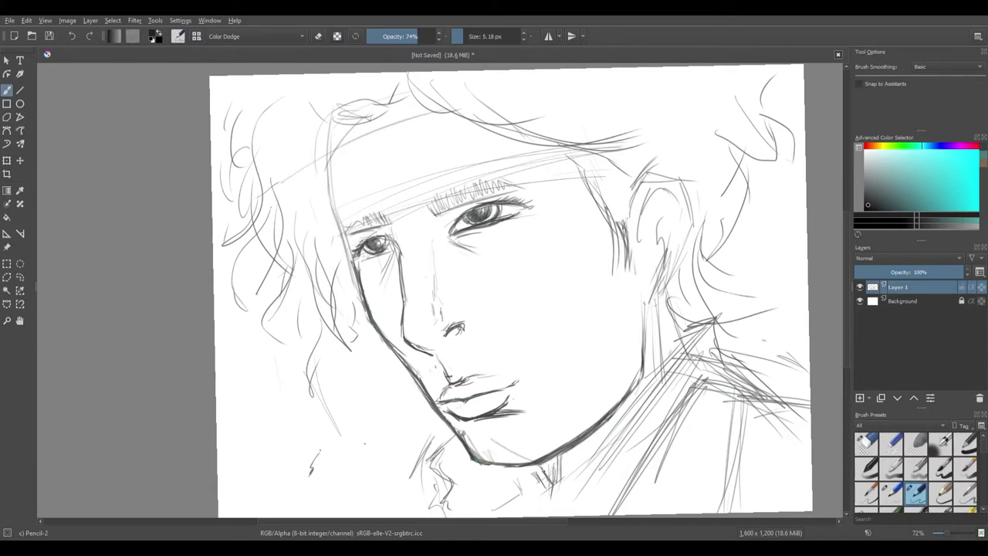
Step: Shade the neck beneath the jaw with the pencil at 30% opacity and 15.28 px size
click(468, 36)
click(403, 35)
mouse_move(544, 465)
mouse_down()
mouse_move(554, 474)
mouse_move(562, 463)
mouse_move(550, 465)
mouse_move(577, 448)
mouse_up()
click(388, 37)
mouse_move(544, 488)
mouse_down()
mouse_move(596, 434)
mouse_move(574, 472)
mouse_move(591, 440)
mouse_up()
mouse_move(648, 349)
mouse_down()
mouse_move(645, 312)
mouse_move(633, 370)
mouse_up()
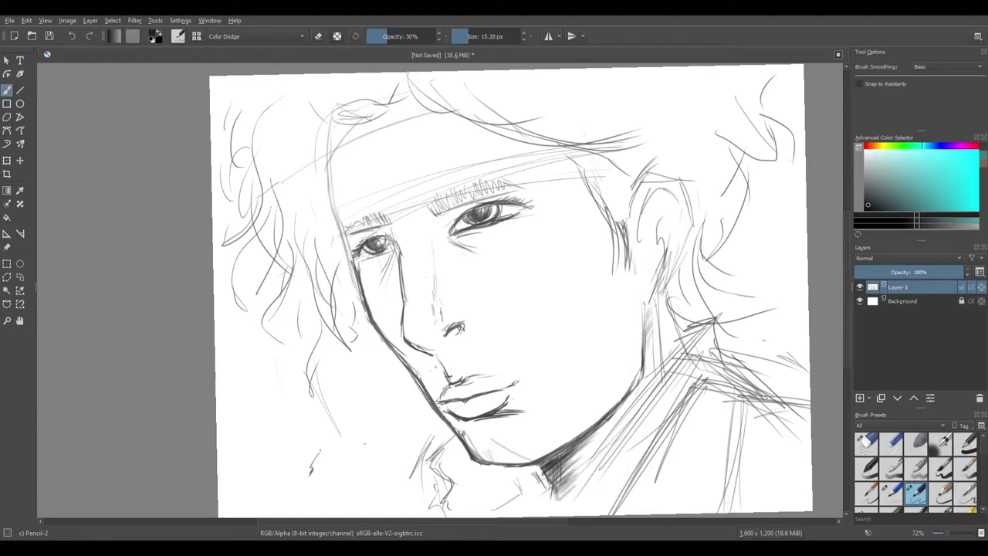
Step: Shade the socket and area beneath the near eye, with lighter shading under the far eye and at the chin
mouse_move(437, 239)
mouse_down()
mouse_move(451, 210)
mouse_move(471, 201)
mouse_move(460, 216)
mouse_move(473, 233)
mouse_move(519, 253)
mouse_up()
mouse_move(454, 255)
mouse_down()
mouse_move(506, 238)
mouse_move(500, 225)
mouse_up()
mouse_move(455, 247)
mouse_down()
mouse_move(498, 231)
mouse_move(502, 255)
mouse_up()
drag(440, 257, 491, 246)
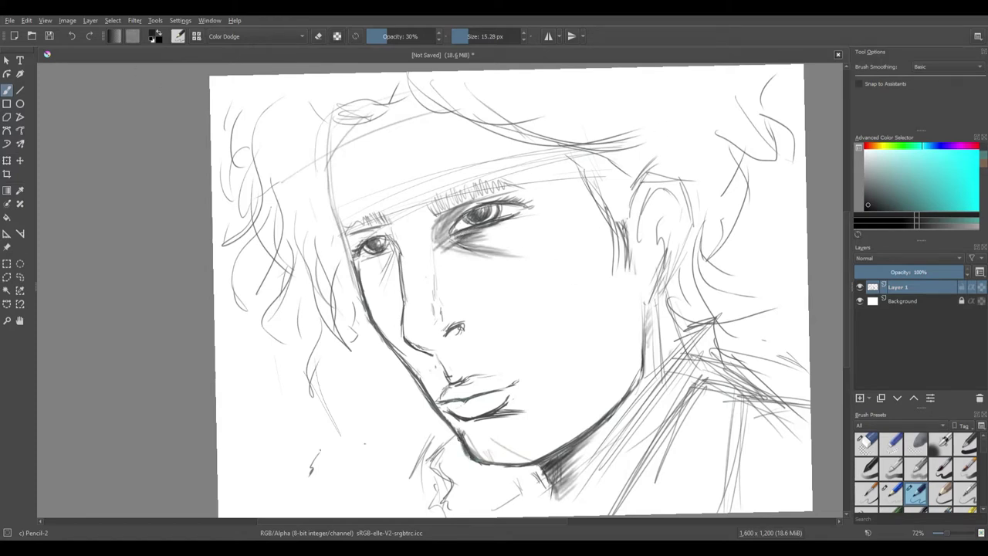
drag(459, 433, 483, 465)
mouse_move(375, 263)
mouse_down()
mouse_move(463, 212)
mouse_move(497, 234)
mouse_move(497, 254)
mouse_up()
mouse_move(451, 225)
mouse_down()
mouse_move(478, 203)
mouse_move(504, 215)
mouse_up()
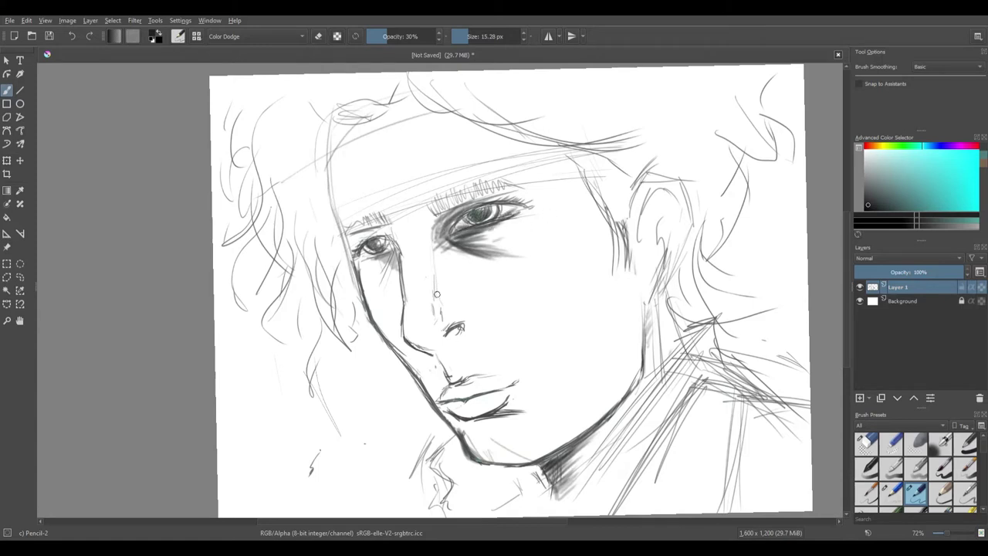
Step: Shade the side and bridge of the nose, the philtrum and the crease between the eyebrows
mouse_move(437, 267)
mouse_down()
mouse_move(440, 306)
mouse_move(458, 315)
mouse_move(437, 321)
mouse_move(458, 309)
mouse_up()
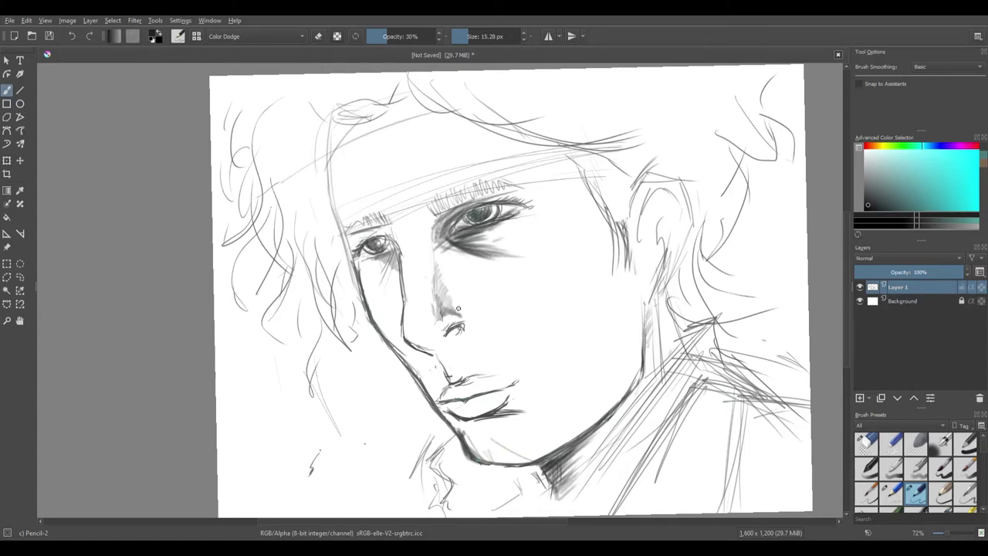
mouse_move(436, 357)
mouse_down()
mouse_move(460, 369)
mouse_move(449, 363)
mouse_move(454, 352)
mouse_move(463, 378)
mouse_move(454, 348)
mouse_up()
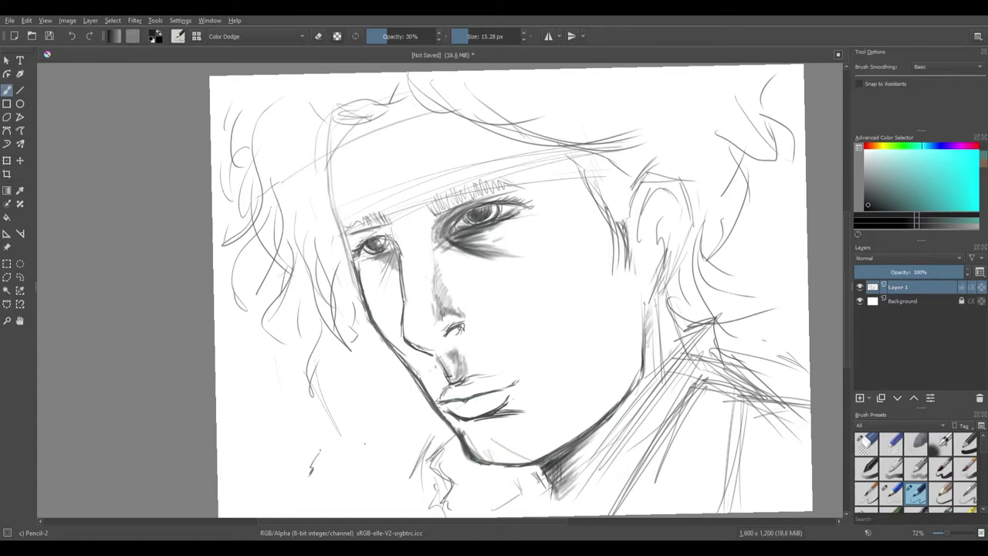
drag(403, 217, 396, 188)
drag(385, 142, 402, 215)
drag(409, 216, 393, 178)
drag(427, 255, 435, 227)
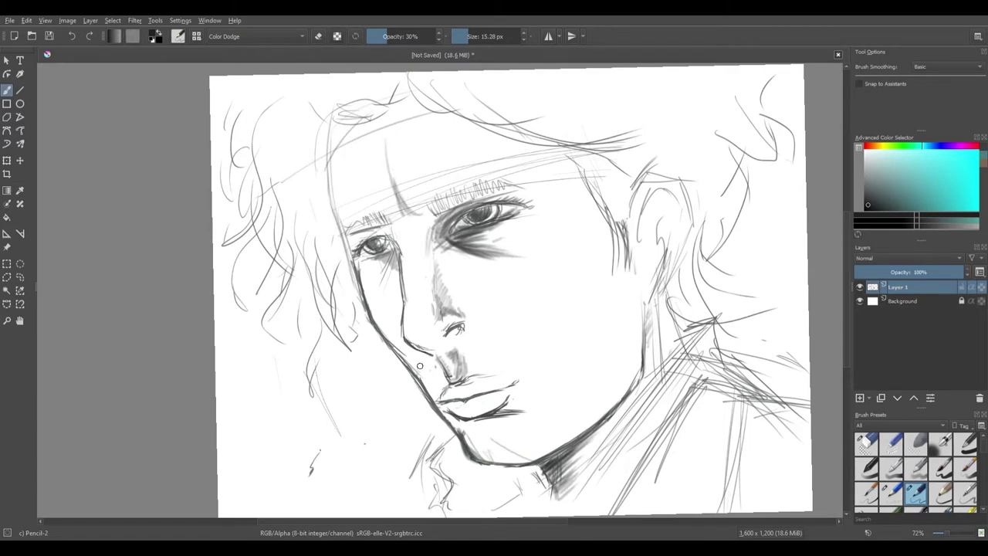
Step: Shade both lips, the chin below them and the far cheek under the eye
drag(390, 267, 384, 292)
drag(451, 416, 481, 440)
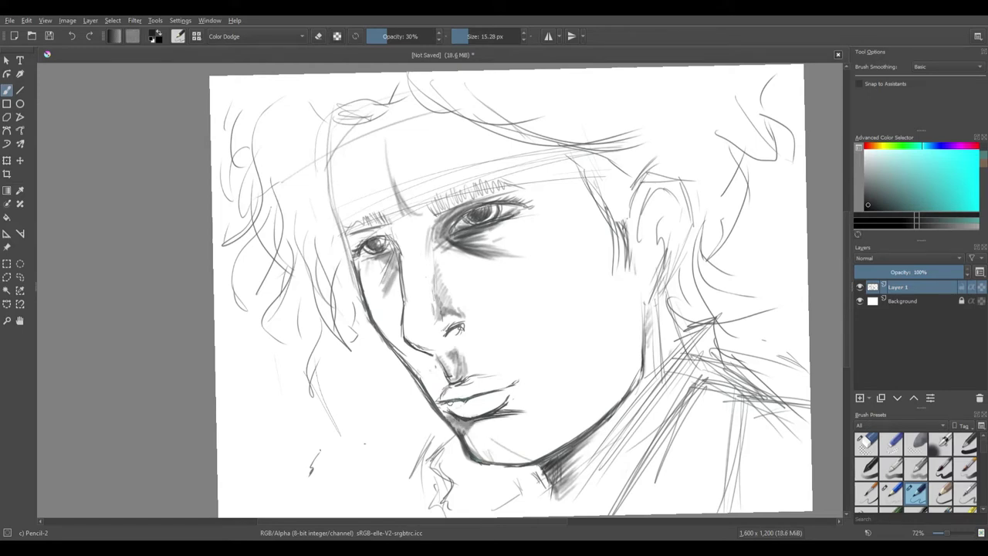
drag(448, 402, 478, 394)
mouse_move(462, 387)
mouse_down()
mouse_move(475, 374)
mouse_move(514, 382)
mouse_move(483, 386)
mouse_move(511, 381)
mouse_move(472, 401)
mouse_move(508, 391)
mouse_move(486, 406)
mouse_move(473, 400)
mouse_move(511, 391)
mouse_move(472, 432)
mouse_move(473, 454)
mouse_move(510, 462)
mouse_up()
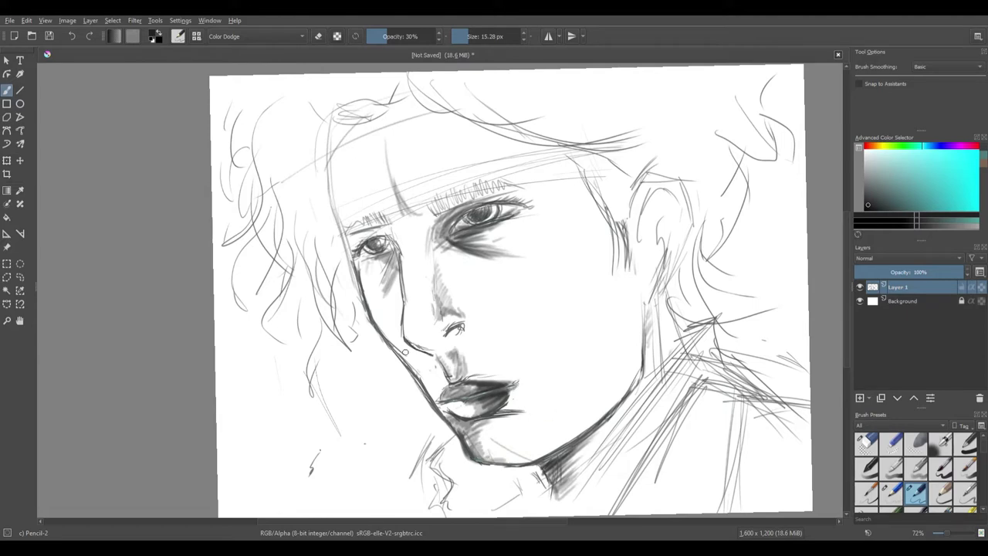
drag(398, 327, 417, 378)
Step: Darken the near jawline up toward the ear, using 54% opacity and a 4.53 px pencil for the finer strokes
mouse_move(622, 369)
mouse_down()
mouse_move(609, 413)
mouse_move(639, 325)
mouse_move(593, 424)
mouse_move(598, 419)
mouse_up()
click(403, 36)
click(463, 37)
drag(645, 326, 635, 369)
drag(643, 310, 643, 332)
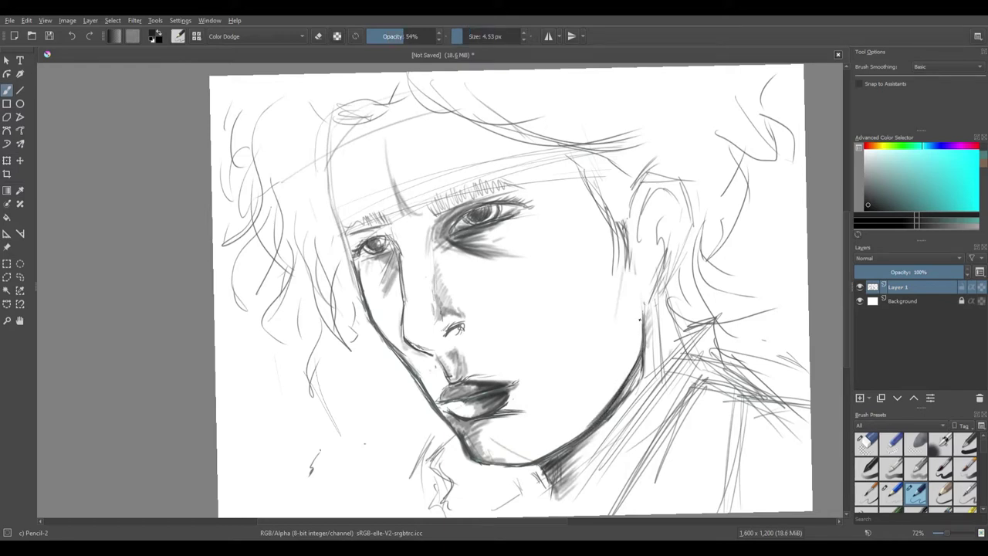
drag(625, 385, 644, 306)
drag(640, 359, 585, 430)
Step: Enlarge the pencil to 38.74 px at 24% opacity and shade the near side of the face, ear and under-eye area
key(bracketright)
key(bracketright)
key(bracketright)
key(bracketright)
key(bracketright)
key(bracketright)
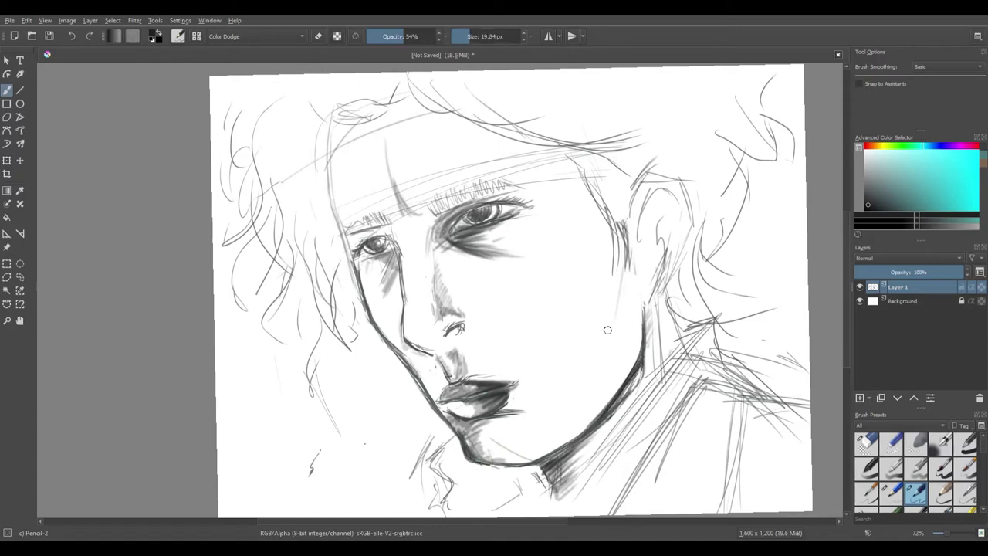
key(i)
key(i)
mouse_move(637, 281)
mouse_down()
mouse_move(622, 346)
mouse_move(586, 420)
mouse_move(629, 286)
mouse_move(617, 240)
mouse_move(604, 341)
mouse_move(602, 223)
mouse_up()
mouse_move(637, 299)
mouse_down()
mouse_move(675, 193)
mouse_move(664, 277)
mouse_up()
click(384, 38)
mouse_move(466, 237)
mouse_down()
mouse_move(513, 227)
mouse_move(437, 288)
mouse_move(447, 271)
mouse_up()
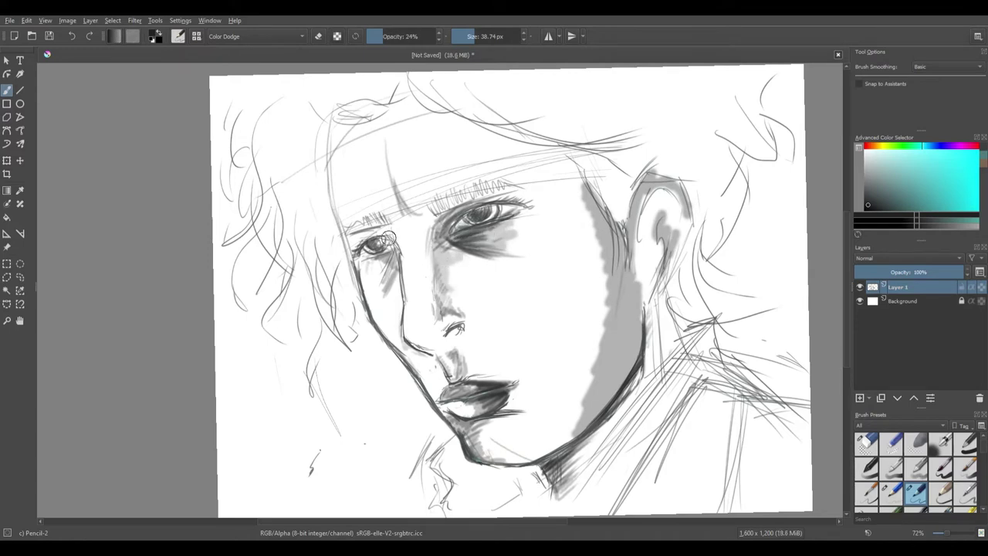
Step: Add light shading to the forehead at the far temple, between the brows and beneath the front hair
mouse_move(337, 213)
mouse_down()
mouse_move(334, 166)
mouse_move(346, 211)
mouse_up()
drag(327, 170, 331, 196)
drag(520, 137, 534, 156)
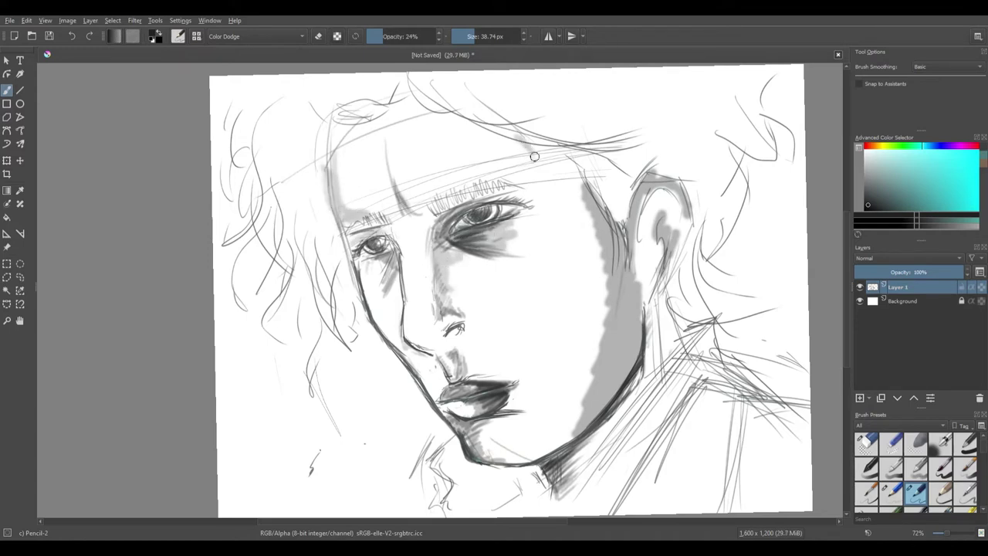
drag(414, 189, 423, 207)
drag(555, 159, 557, 175)
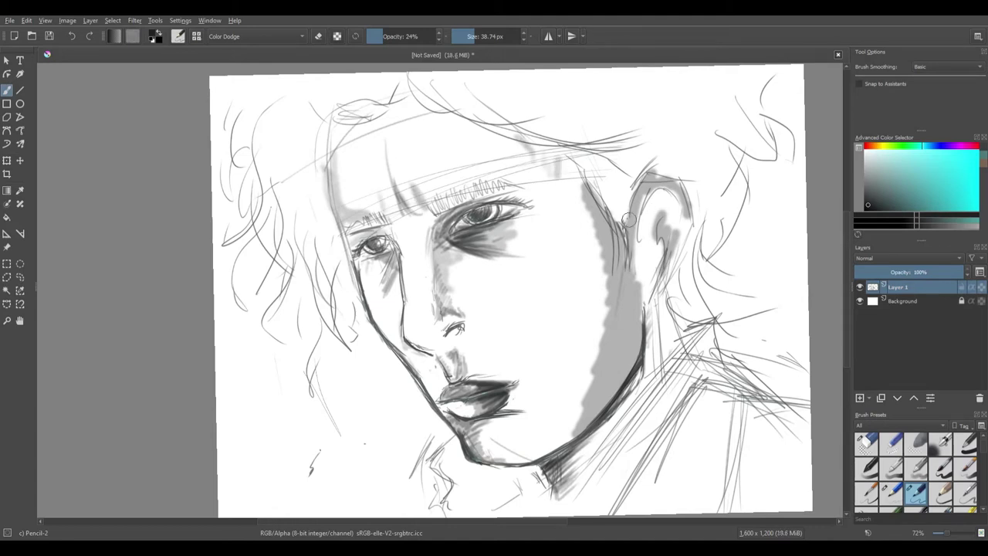
Step: Darken the inner ear fold with the pencil at 28% opacity and 12.67 px size
click(387, 37)
click(467, 37)
drag(660, 220, 662, 237)
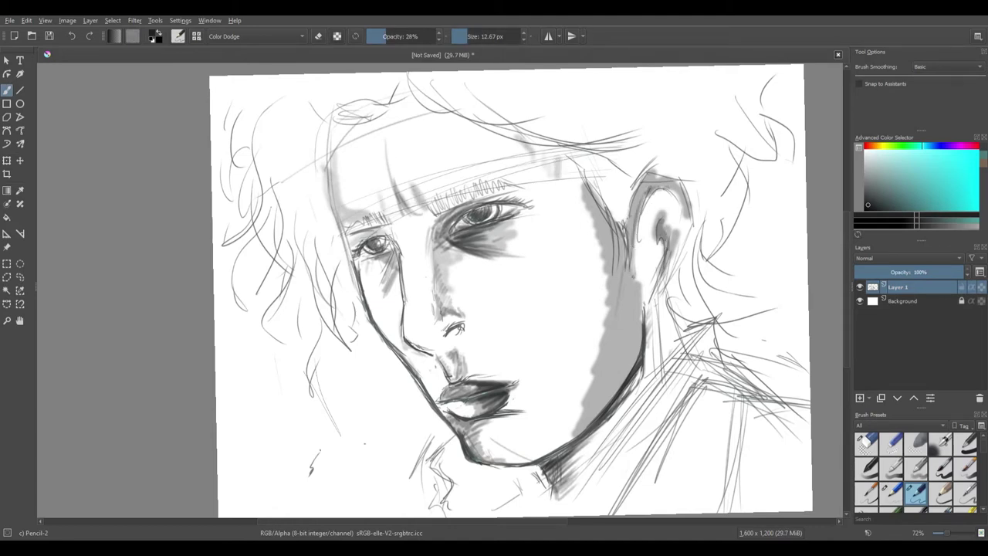
Step: Deepen the shading along the near jaw with the pencil at 31% opacity and 41.38 px size
key(o)
key(bracketright)
key(bracketright)
key(bracketright)
mouse_move(622, 397)
mouse_down()
mouse_move(629, 343)
mouse_move(646, 329)
mouse_up()
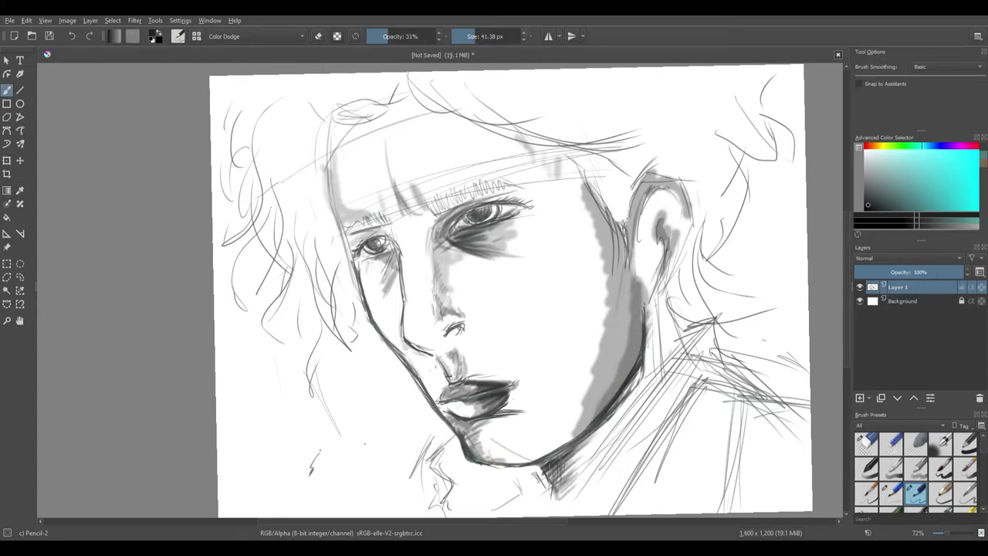
Step: Darken the shadow under the chin with the pencil at 64% opacity and 5.88 px size
click(467, 36)
click(411, 36)
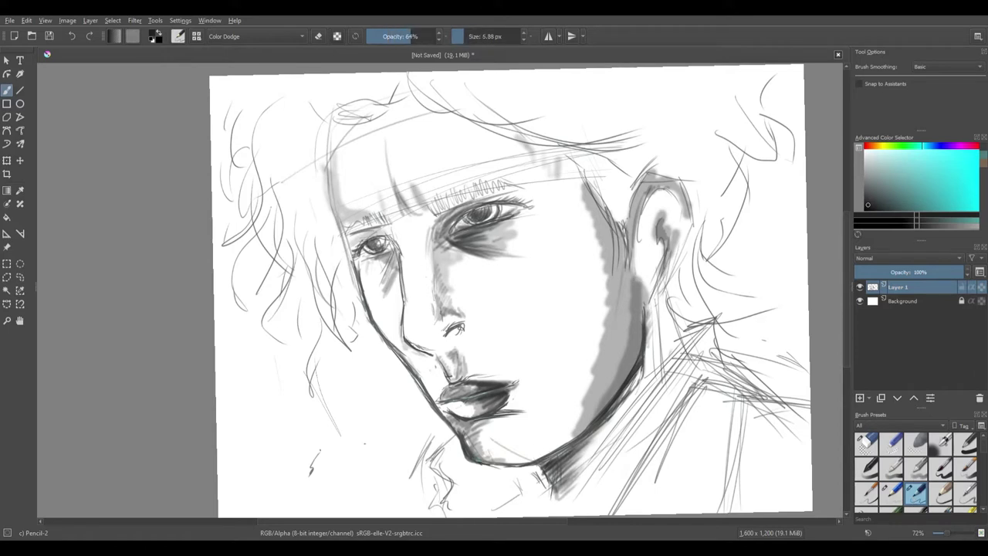
mouse_move(545, 470)
mouse_down()
mouse_move(555, 501)
mouse_move(569, 451)
mouse_move(599, 431)
mouse_up()
Step: Enlarge the pencil to 12.67 px and darken the nape and the long inner and outer edges of the coat collar
click(468, 37)
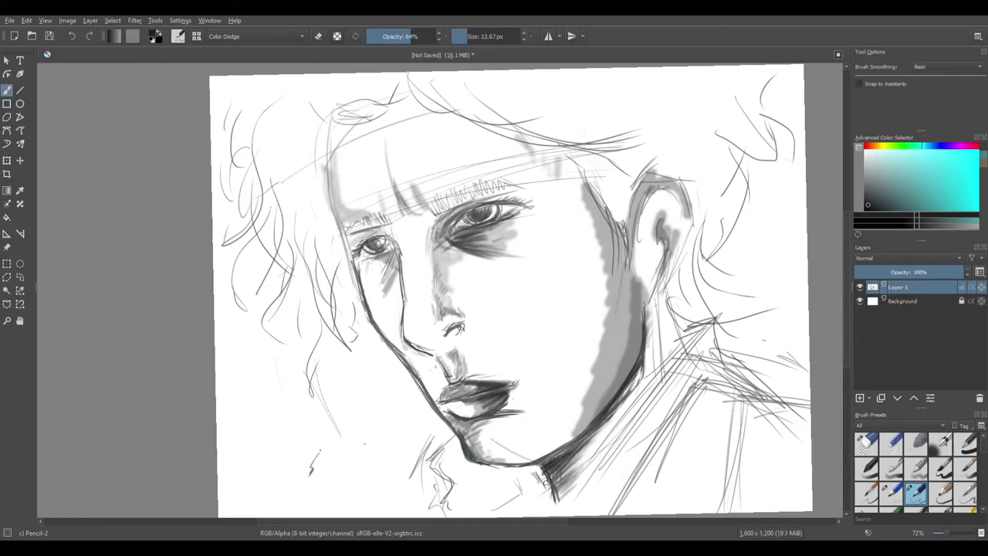
drag(570, 494, 679, 349)
drag(558, 514, 683, 346)
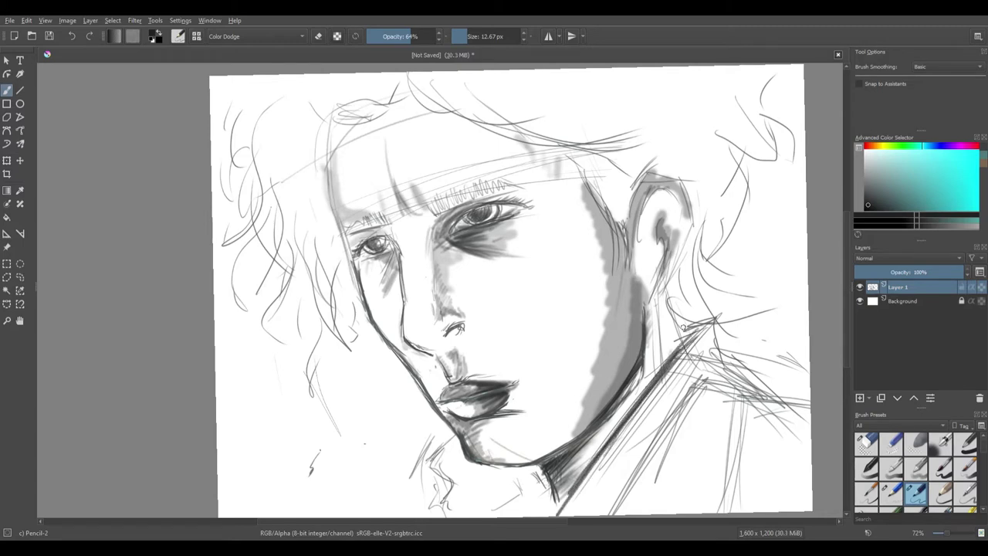
drag(665, 294, 682, 338)
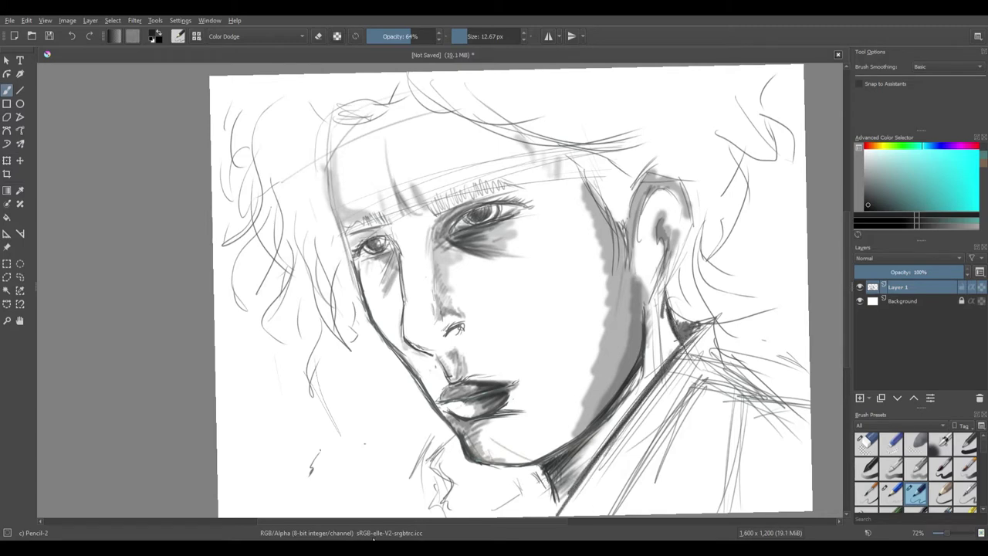
drag(605, 453, 536, 515)
mouse_move(700, 363)
mouse_down()
mouse_move(575, 513)
mouse_move(627, 466)
mouse_up()
drag(698, 368, 686, 389)
drag(700, 334, 684, 345)
mouse_move(717, 315)
mouse_down()
mouse_move(684, 347)
mouse_move(740, 363)
mouse_up()
drag(712, 313, 752, 379)
mouse_move(716, 328)
mouse_down()
mouse_move(748, 376)
mouse_move(727, 343)
mouse_up()
Step: Reduce the pencil to 8.37 px and strengthen the collar's lower edge and the shoulder line
click(459, 36)
click(465, 37)
drag(735, 360, 764, 392)
drag(683, 385, 791, 397)
drag(718, 391, 760, 394)
drag(685, 390, 786, 409)
mouse_move(746, 378)
mouse_down()
mouse_move(797, 414)
mouse_move(789, 417)
mouse_up()
mouse_move(697, 394)
mouse_down()
mouse_move(776, 406)
mouse_move(800, 448)
mouse_up()
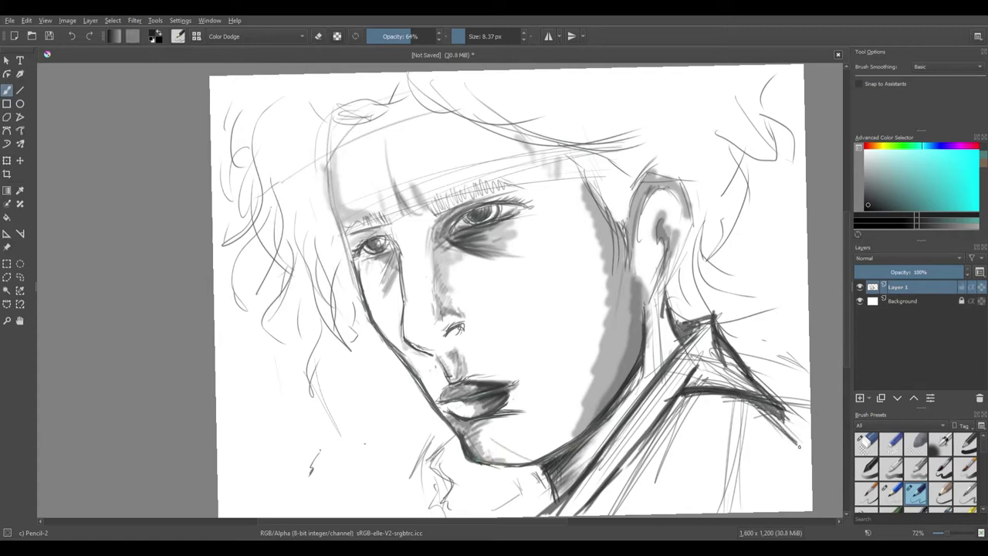
drag(761, 409, 809, 457)
drag(780, 426, 809, 464)
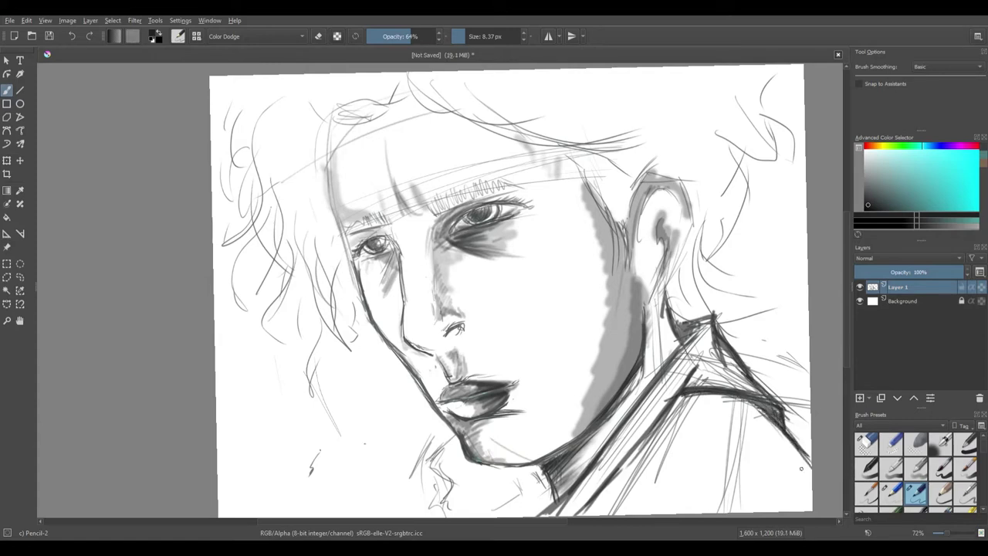
Step: Reinforce the chin line and draw the sleeve seam and folds on the coat, undoing the last stroke
mouse_move(480, 465)
mouse_down()
mouse_move(528, 469)
mouse_move(529, 456)
mouse_up()
drag(745, 401, 733, 501)
mouse_move(775, 421)
mouse_down()
mouse_move(795, 453)
mouse_move(798, 487)
mouse_move(811, 445)
mouse_up()
drag(797, 508, 811, 477)
drag(531, 483, 549, 477)
click(72, 36)
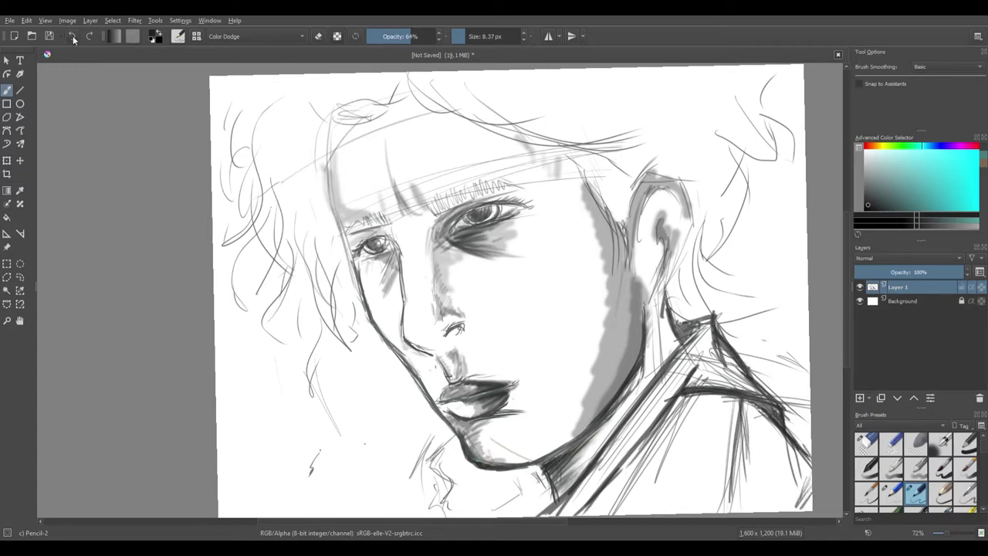
Step: Outline the far edge of the turtleneck and fill it with grey using the pencil at 31.50 px
drag(454, 437, 440, 456)
mouse_move(455, 437)
mouse_down()
mouse_move(433, 463)
mouse_move(458, 514)
mouse_up()
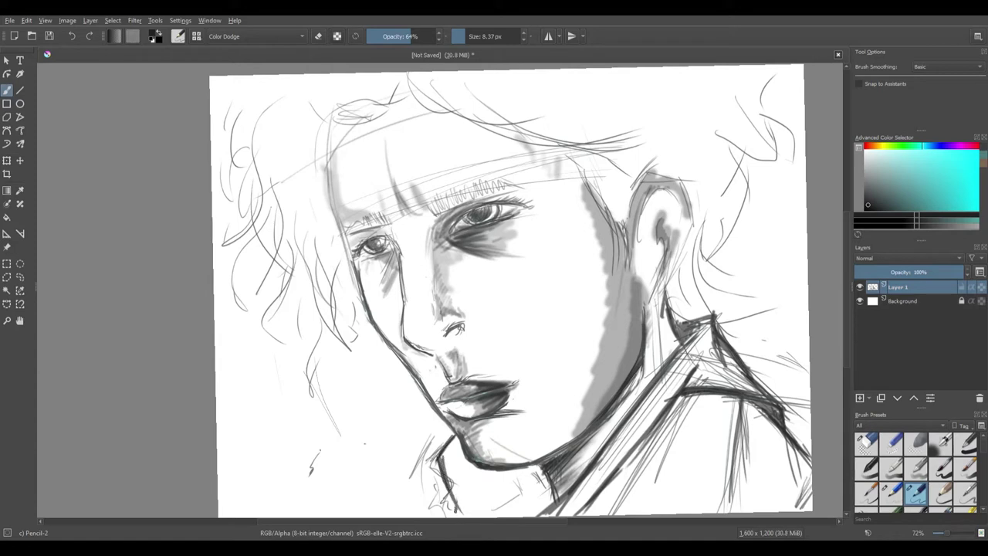
click(479, 38)
click(471, 39)
drag(448, 467, 455, 451)
key(bracketright)
key(bracketright)
mouse_move(447, 441)
mouse_down()
mouse_move(459, 469)
mouse_move(479, 474)
mouse_move(466, 508)
mouse_move(546, 494)
mouse_move(529, 488)
mouse_move(547, 511)
mouse_up()
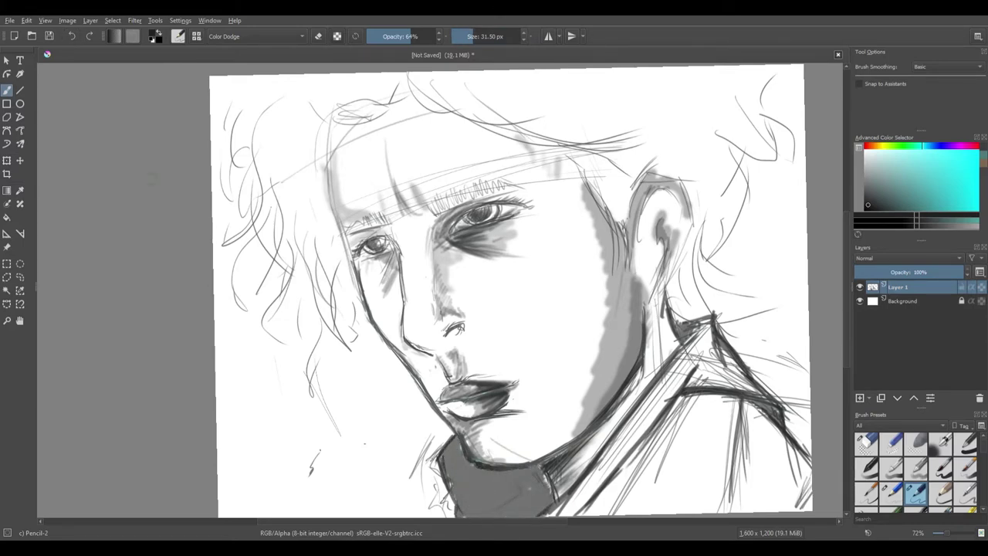
Step: Raise the pencil opacity to 77% and deepen the turtleneck fill to near black
scroll(153, 179, down, 1)
mouse_move(428, 425)
mouse_down()
mouse_move(494, 474)
mouse_move(472, 485)
mouse_move(433, 448)
mouse_move(448, 479)
mouse_move(450, 459)
mouse_up()
drag(424, 36, 434, 36)
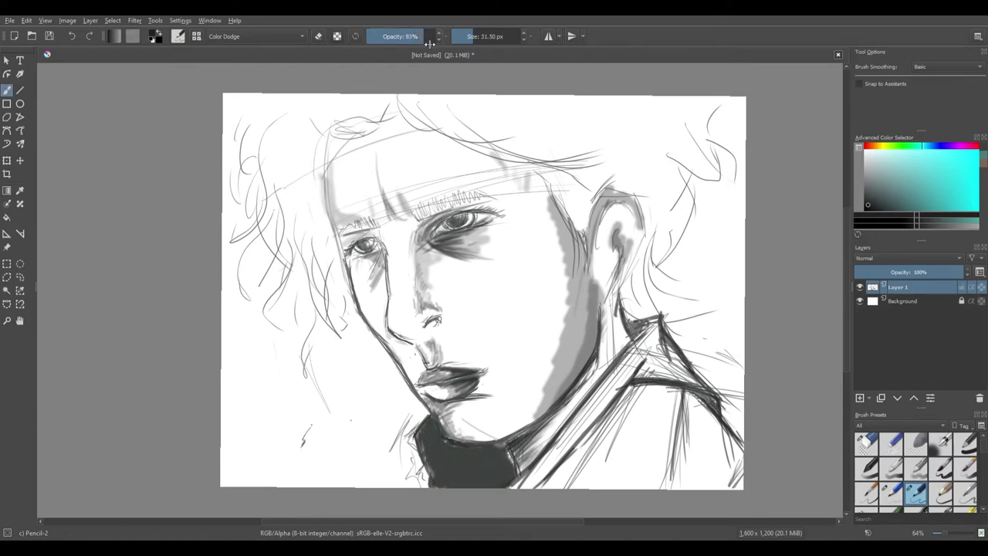
mouse_move(429, 423)
mouse_down()
mouse_move(453, 453)
mouse_move(513, 483)
mouse_move(498, 450)
mouse_up()
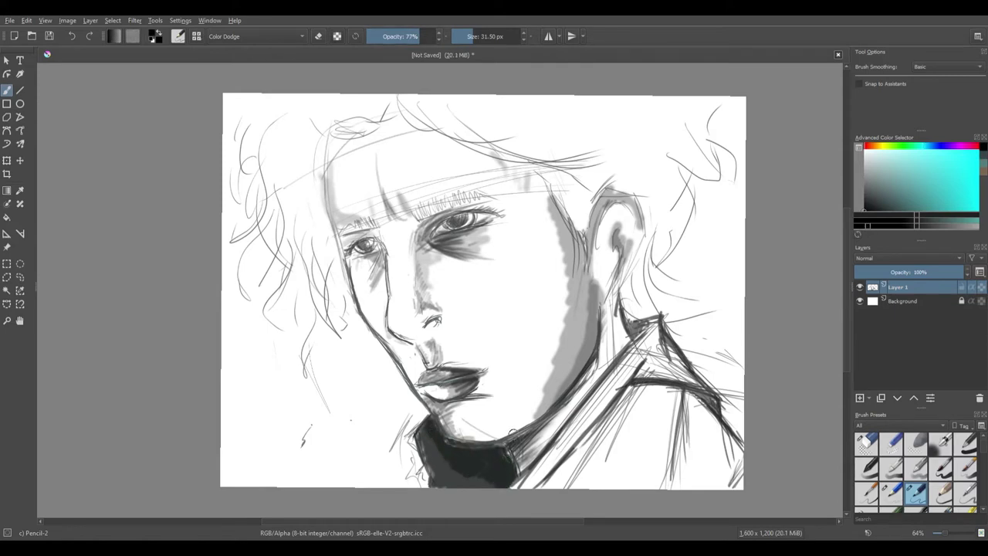
Step: Lower the opacity to 43%, then fill the neck shadow, collar and whole coat with mid grey
drag(432, 36, 402, 37)
mouse_move(511, 437)
mouse_down()
mouse_move(528, 459)
mouse_move(517, 467)
mouse_move(572, 400)
mouse_up()
drag(530, 462, 616, 373)
mouse_move(525, 483)
mouse_down()
mouse_move(628, 374)
mouse_move(649, 330)
mouse_move(687, 377)
mouse_move(560, 482)
mouse_move(656, 390)
mouse_move(694, 460)
mouse_move(656, 447)
mouse_move(622, 413)
mouse_move(649, 390)
mouse_move(731, 463)
mouse_move(716, 414)
mouse_up()
drag(591, 480, 622, 392)
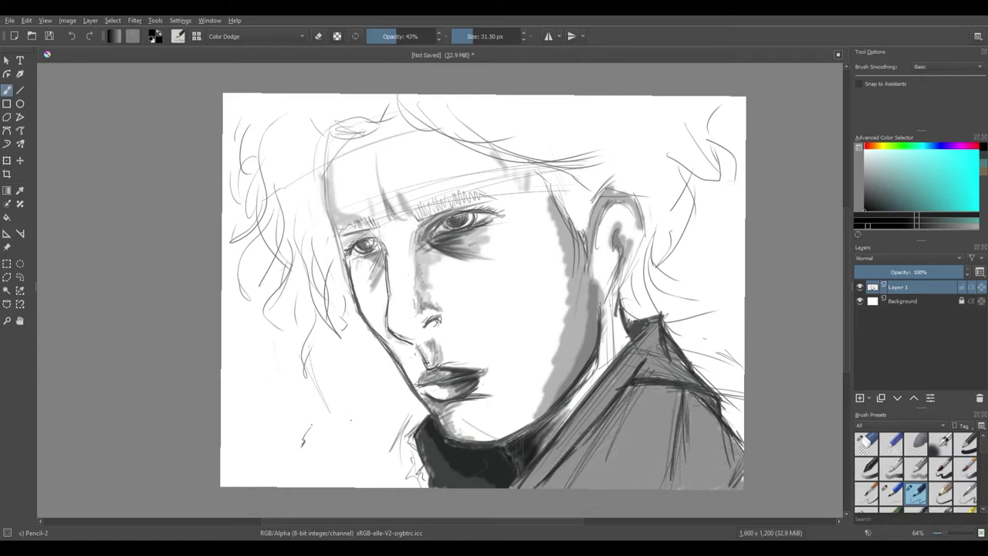
Step: Darken the coat body and sleeve below the collar at 52% opacity, then deepen the sleeve and lapel shadow at 57%
mouse_move(556, 463)
mouse_down()
mouse_move(595, 432)
mouse_move(587, 464)
mouse_move(648, 463)
mouse_move(646, 470)
mouse_move(629, 393)
mouse_move(679, 394)
mouse_move(660, 386)
mouse_up()
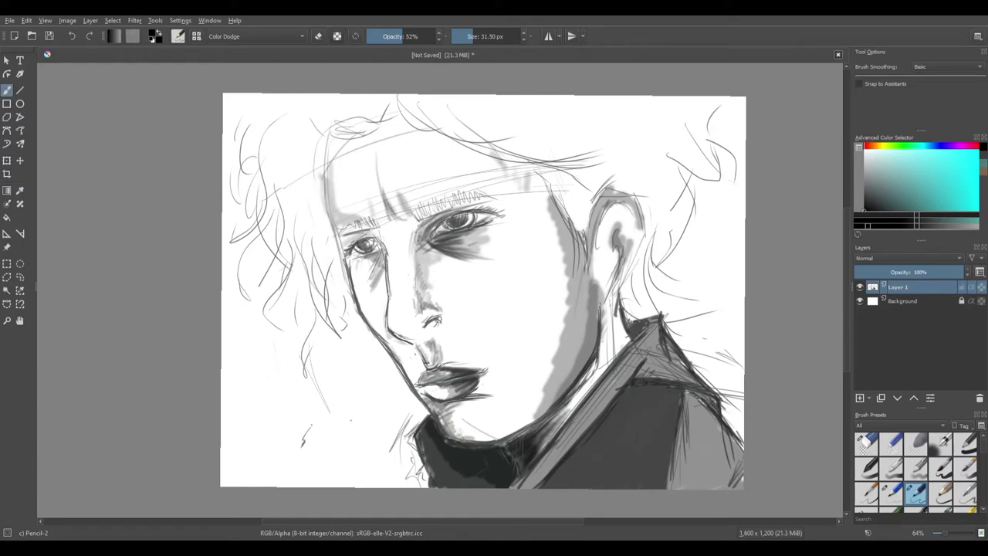
mouse_move(698, 396)
mouse_down()
mouse_move(724, 479)
mouse_move(727, 443)
mouse_move(737, 485)
mouse_up()
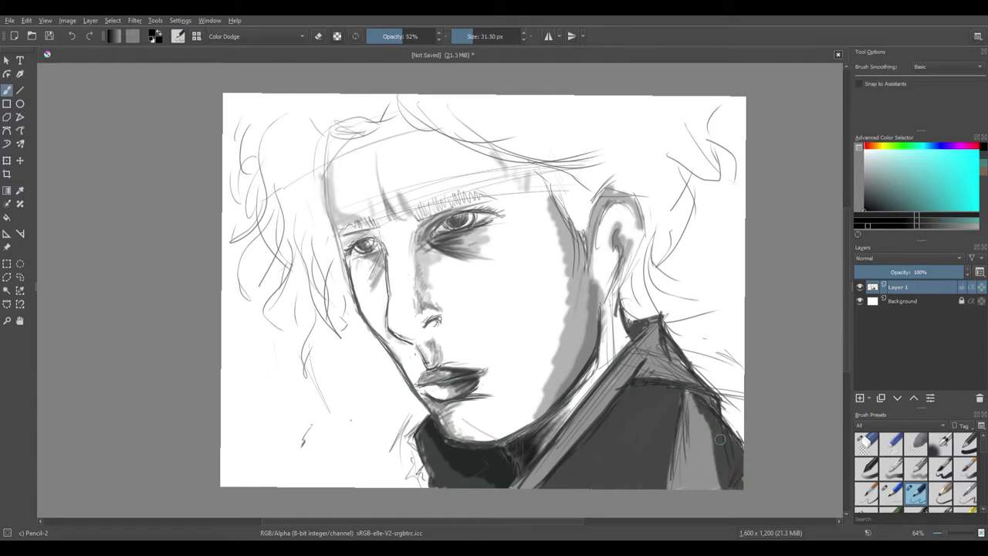
mouse_move(719, 439)
mouse_down()
mouse_move(707, 476)
mouse_move(689, 430)
mouse_move(680, 431)
mouse_move(684, 467)
mouse_move(709, 465)
mouse_up()
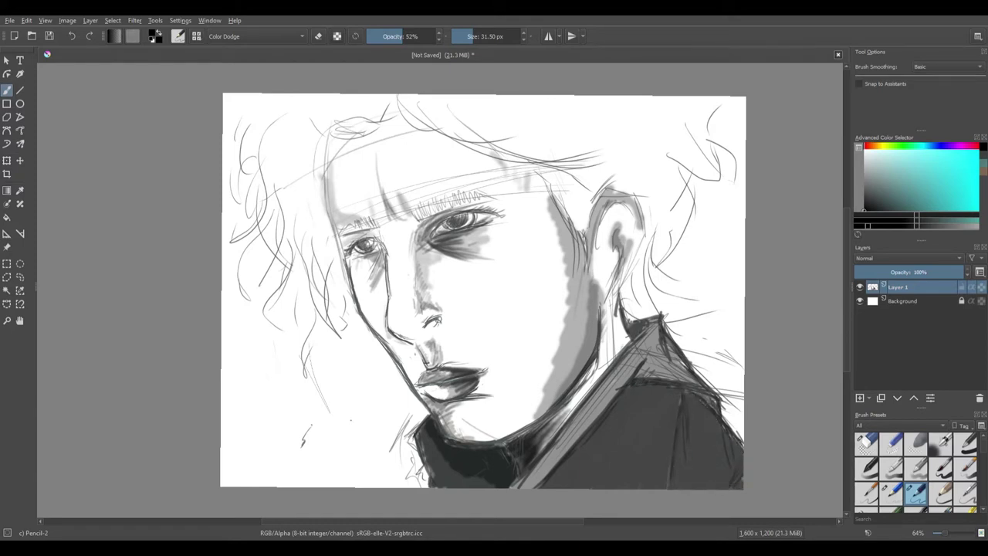
drag(422, 37, 406, 37)
mouse_move(681, 465)
mouse_down()
mouse_move(690, 398)
mouse_move(718, 435)
mouse_move(728, 480)
mouse_move(698, 416)
mouse_move(693, 476)
mouse_move(612, 406)
mouse_move(551, 485)
mouse_move(571, 468)
mouse_move(598, 486)
mouse_up()
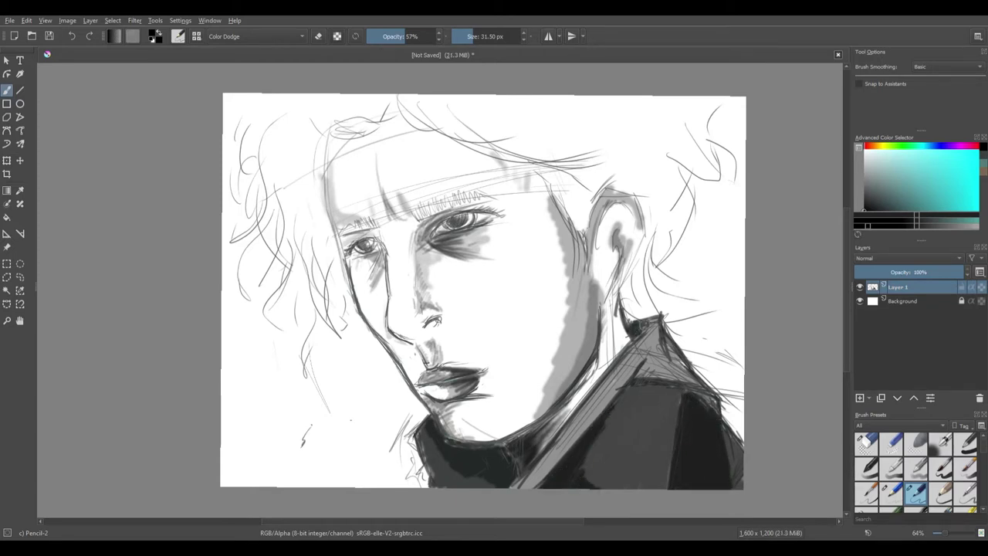
Step: Darken the ear outline, inner fold and hair line below the lobe with the pencil at 77% opacity and 8.37 px
mouse_move(615, 241)
mouse_down()
mouse_move(614, 189)
mouse_move(633, 267)
mouse_move(608, 301)
mouse_move(618, 322)
mouse_up()
click(465, 36)
click(420, 36)
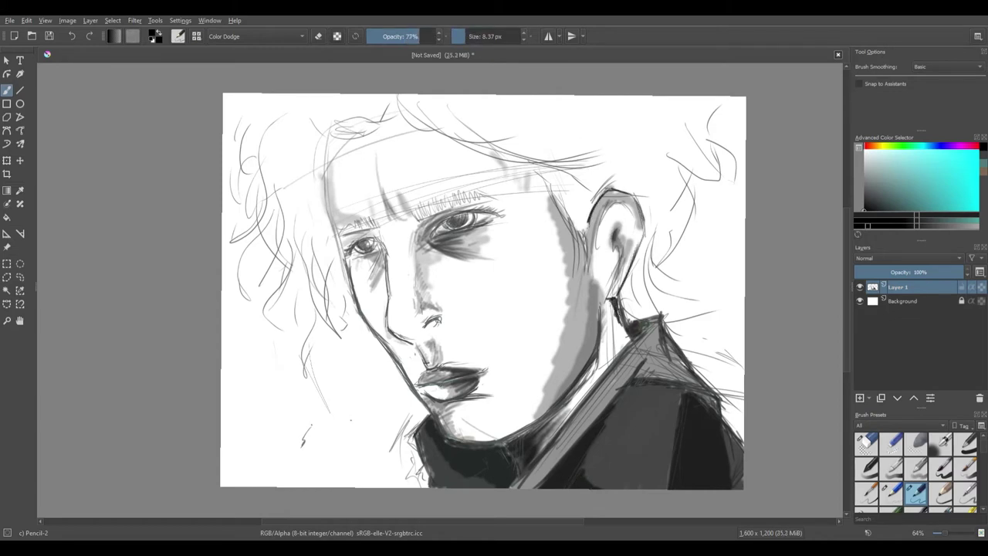
Step: Darken the sideburn strands and the curls behind the ear
drag(534, 169, 580, 278)
drag(583, 221, 576, 266)
drag(556, 184, 583, 239)
mouse_move(625, 286)
mouse_down()
mouse_move(690, 187)
mouse_move(693, 238)
mouse_move(723, 181)
mouse_up()
drag(705, 133, 725, 148)
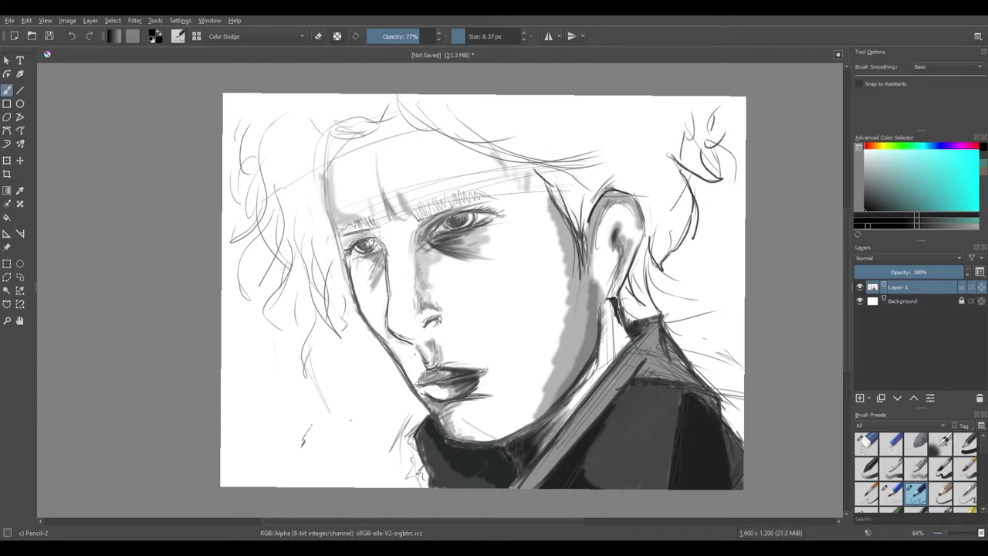
Step: Draw bold wavy strands across the front curls above the forehead
mouse_move(389, 104)
mouse_down()
mouse_move(355, 141)
mouse_move(324, 147)
mouse_up()
drag(330, 117, 369, 122)
drag(298, 107, 360, 129)
drag(323, 98, 372, 110)
drag(287, 118, 351, 139)
drag(320, 95, 376, 110)
Step: Redraw the long wavy locks hanging down the far side of the face with dark strokes
mouse_move(329, 100)
mouse_down()
mouse_move(287, 224)
mouse_move(292, 210)
mouse_up()
drag(309, 121, 294, 241)
drag(291, 101, 250, 220)
drag(253, 114, 231, 268)
drag(281, 216, 264, 318)
drag(282, 272, 266, 318)
drag(315, 257, 289, 327)
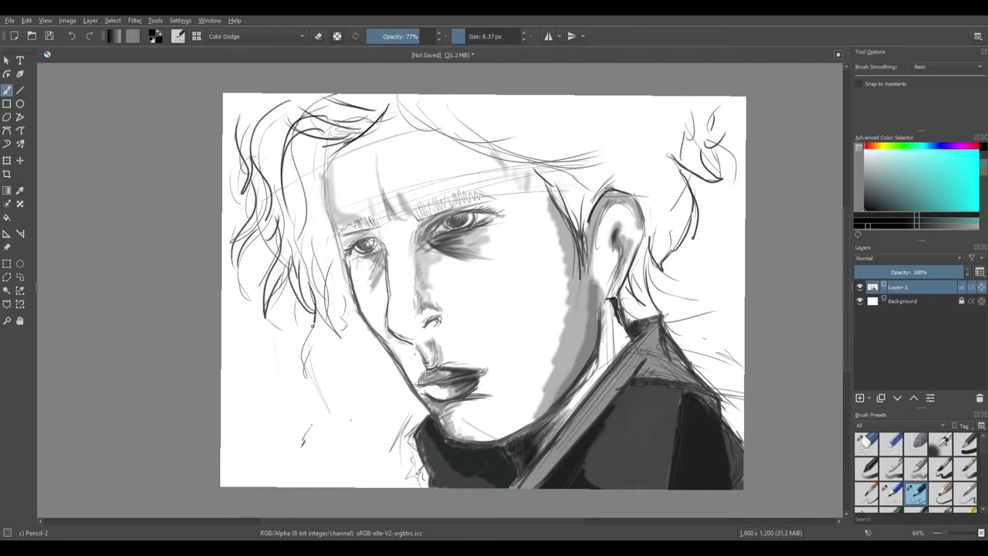
drag(292, 270, 285, 317)
drag(331, 289, 318, 366)
drag(336, 294, 378, 368)
Step: Add hair strands along the far temple and fill in both eyebrows and the nostril with dark strokes
mouse_move(346, 142)
mouse_down()
mouse_move(327, 198)
mouse_move(333, 266)
mouse_up()
drag(327, 160, 316, 210)
drag(335, 142, 309, 191)
mouse_move(332, 153)
mouse_down()
mouse_move(324, 221)
mouse_move(357, 224)
mouse_move(342, 231)
mouse_up()
drag(414, 213, 488, 195)
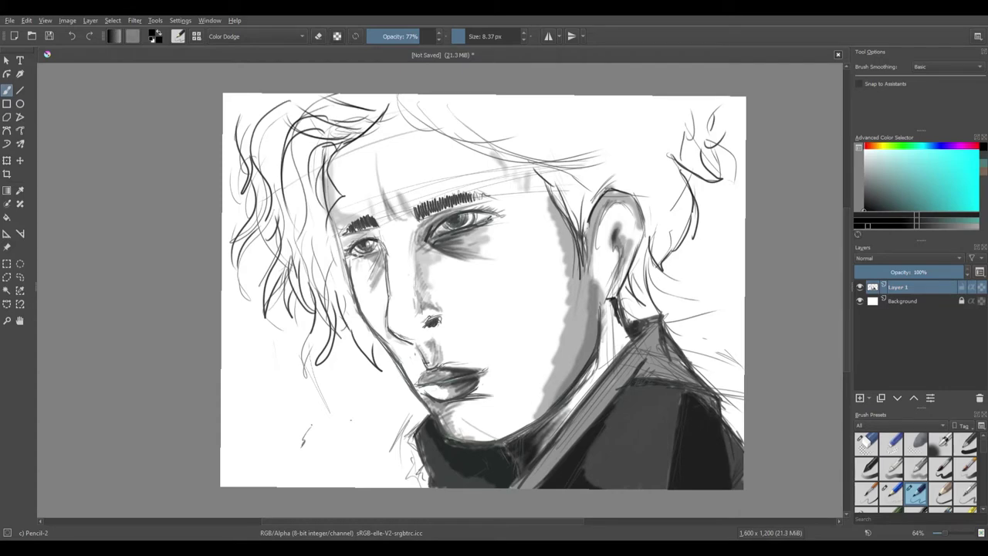
Step: Duplicate Layer 1 and hide the original sketch layer
scroll(984, 488, down, 2)
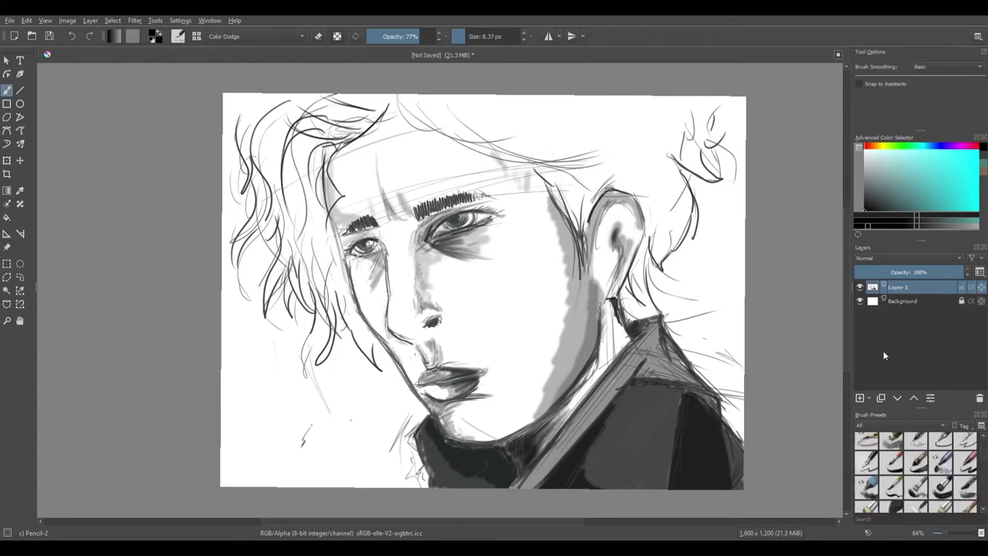
key(ctrl+j)
click(860, 301)
Step: Smooth the near cheek, jaw, nose and under-eye shading with the Blender Blur brush at 60 px, lowering its opacity to 38%
scroll(985, 471, down, 3)
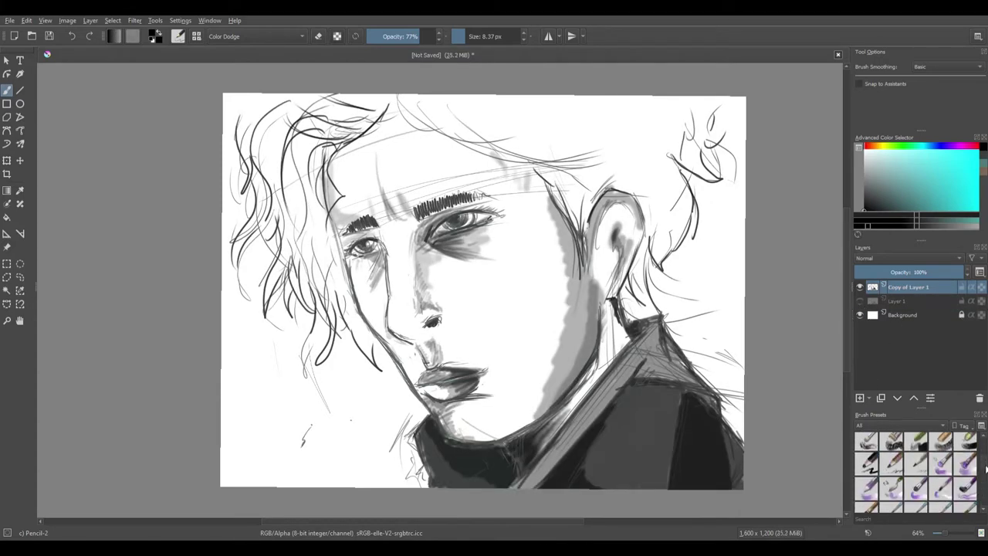
scroll(985, 482, down, 1)
click(866, 467)
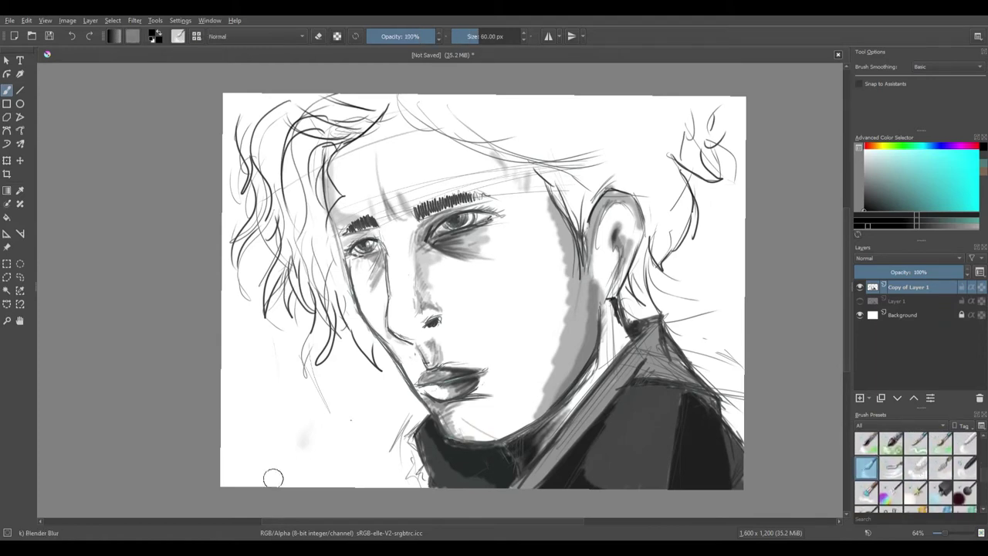
mouse_move(568, 340)
mouse_down()
mouse_move(532, 399)
mouse_move(557, 378)
mouse_move(567, 341)
mouse_move(556, 232)
mouse_move(572, 231)
mouse_up()
mouse_move(525, 421)
mouse_down()
mouse_move(593, 293)
mouse_move(569, 326)
mouse_move(586, 327)
mouse_move(550, 386)
mouse_move(514, 413)
mouse_move(562, 301)
mouse_move(499, 306)
mouse_move(453, 414)
mouse_move(470, 408)
mouse_move(463, 420)
mouse_move(482, 423)
mouse_move(444, 407)
mouse_move(463, 425)
mouse_move(461, 409)
mouse_move(487, 406)
mouse_move(474, 428)
mouse_move(538, 403)
mouse_up()
mouse_move(494, 234)
mouse_down()
mouse_move(429, 252)
mouse_move(440, 280)
mouse_move(424, 305)
mouse_up()
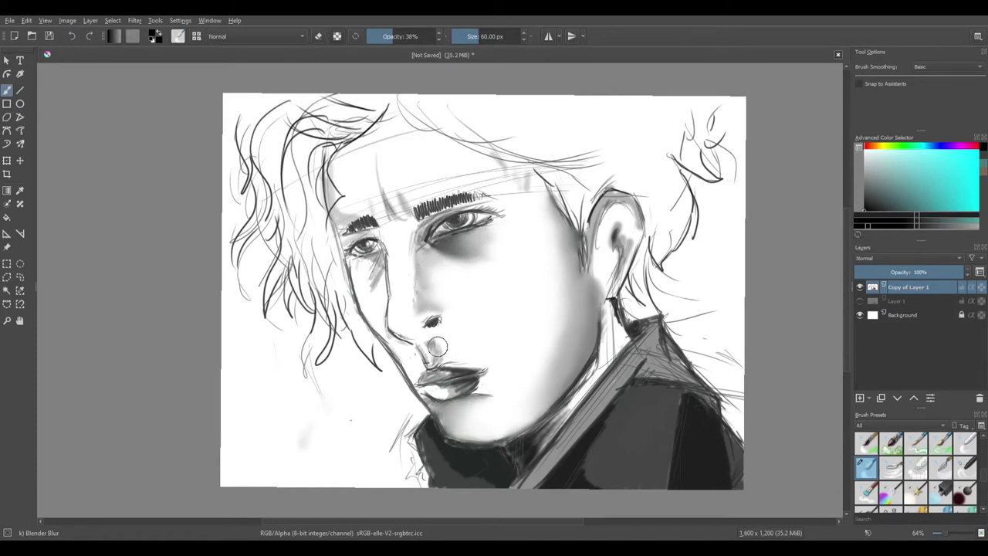
drag(378, 264, 374, 270)
Step: Reduce the blending brush size and smear the forehead shading upward from between the brows
click(470, 36)
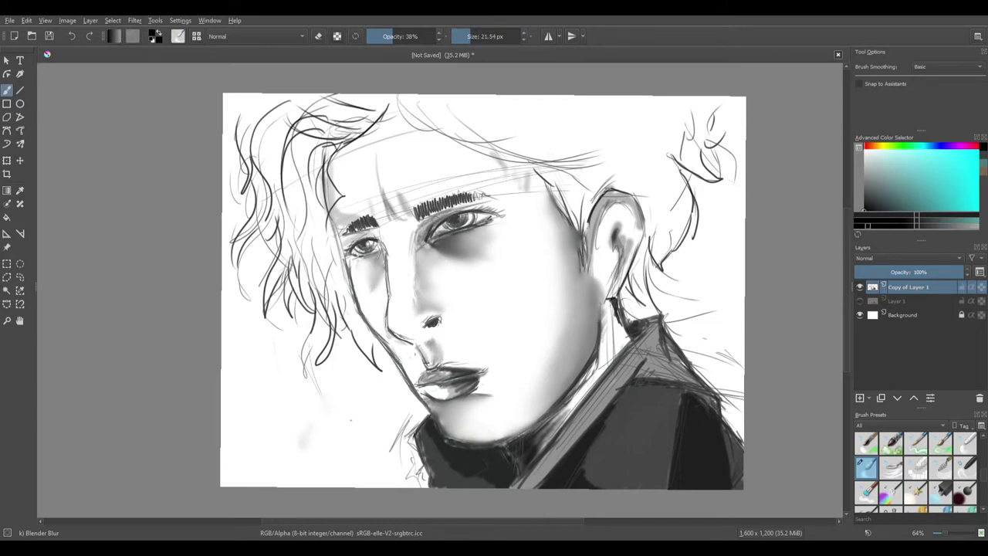
click(418, 37)
drag(406, 210, 397, 176)
key(slash)
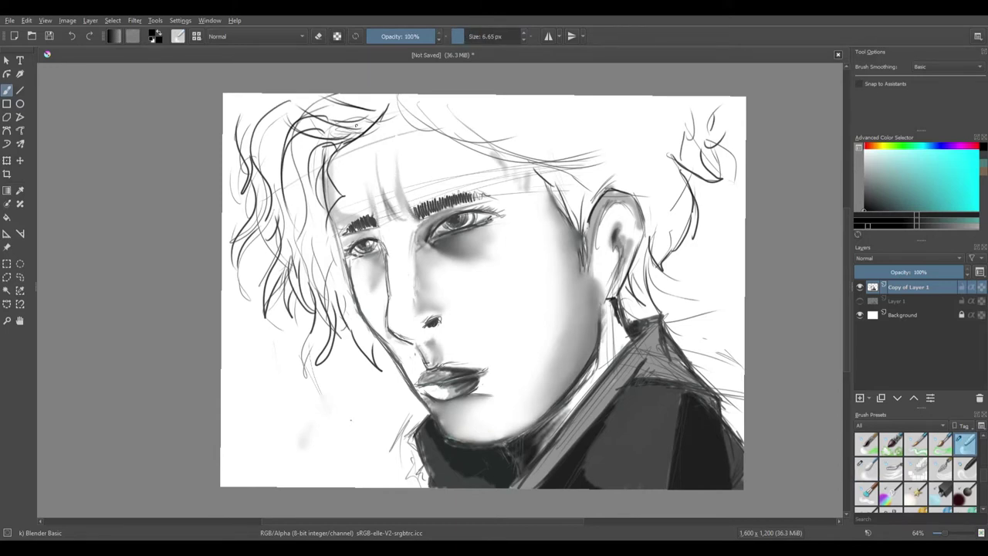
Step: Blend the lips and mouth corner with Blender Blur at 76% opacity and 21.54 px
click(866, 467)
drag(459, 383, 447, 389)
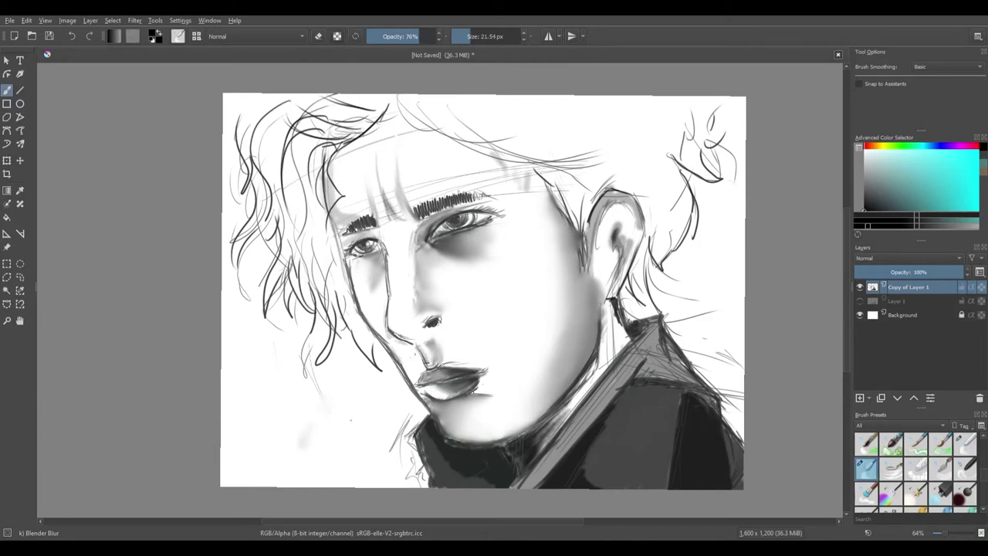
drag(472, 390, 501, 394)
Step: Soften the far cheek contour, nose line and ear shading, enlarging the blur brush to 29.30 px
mouse_move(419, 392)
mouse_down()
mouse_move(411, 358)
mouse_move(359, 306)
mouse_move(353, 266)
mouse_up()
mouse_move(476, 37)
mouse_down()
mouse_move(505, 68)
mouse_move(479, 74)
mouse_move(478, 37)
mouse_up()
mouse_move(357, 267)
mouse_down()
mouse_move(386, 342)
mouse_move(401, 327)
mouse_move(395, 322)
mouse_up()
click(472, 36)
drag(393, 267, 393, 257)
mouse_move(393, 293)
mouse_down()
mouse_move(393, 327)
mouse_move(409, 336)
mouse_move(406, 326)
mouse_up()
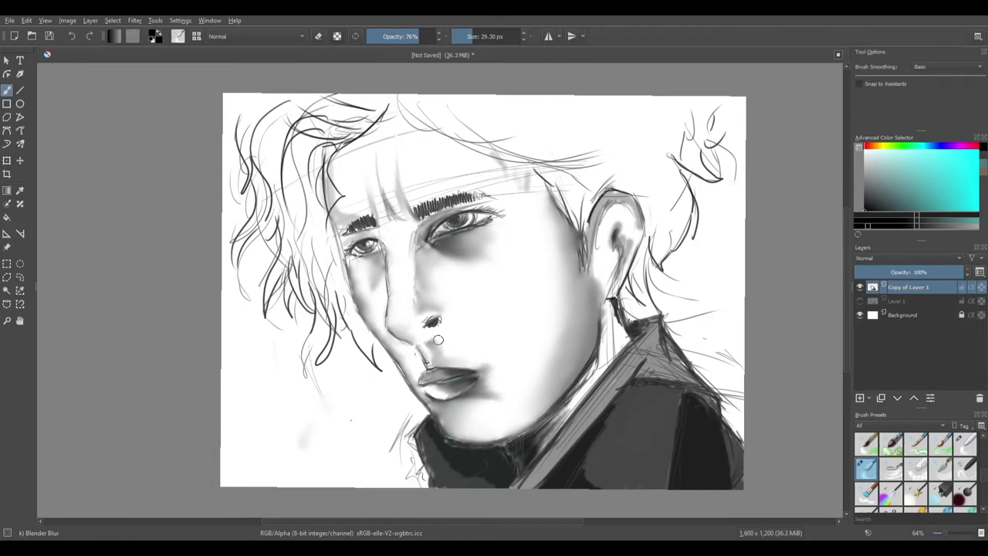
mouse_move(599, 253)
mouse_down()
mouse_move(611, 339)
mouse_move(616, 297)
mouse_up()
Step: Enlarge the blur brush to 78.72 px and smooth the dark fills of the coat and turtleneck
click(481, 37)
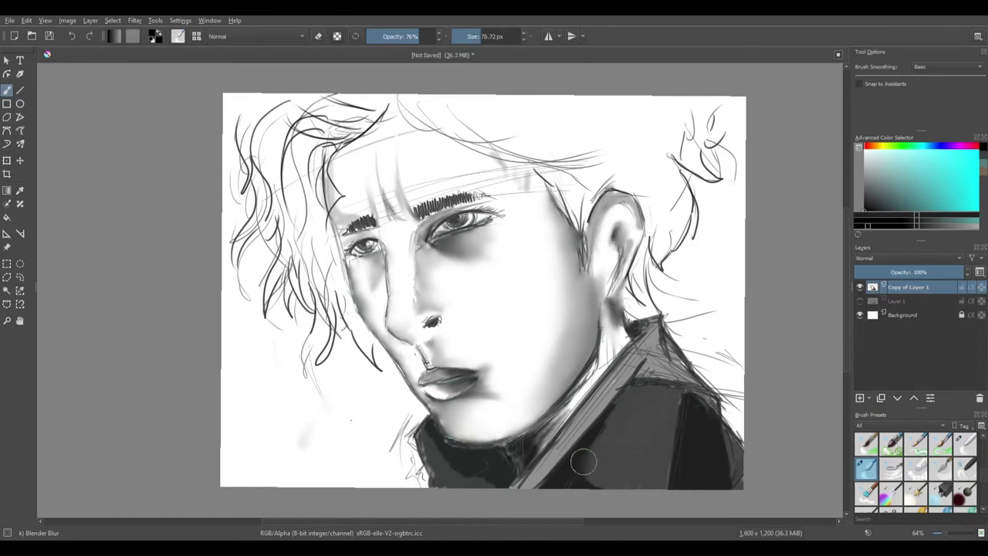
mouse_move(584, 462)
mouse_down()
mouse_move(593, 480)
mouse_move(571, 483)
mouse_up()
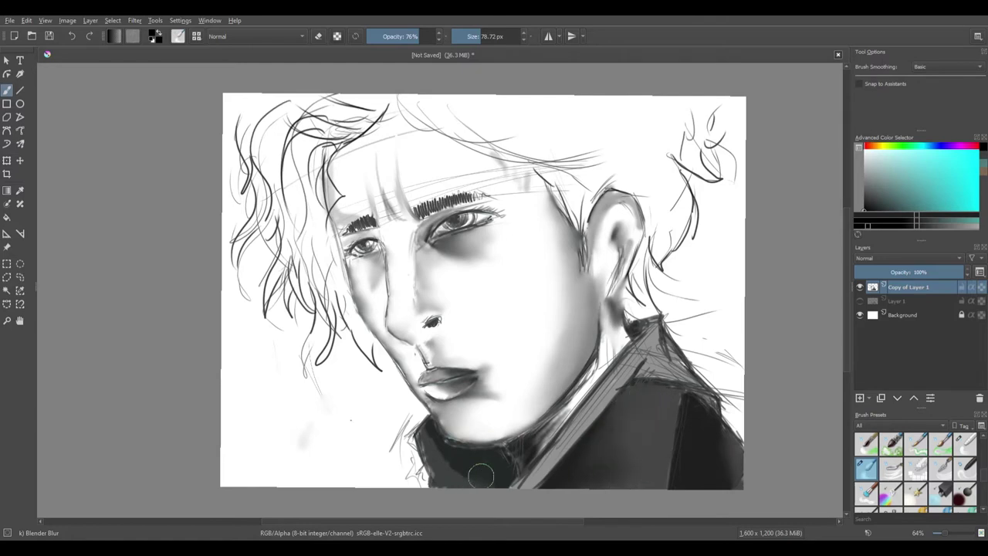
mouse_move(480, 475)
mouse_down()
mouse_move(469, 473)
mouse_move(457, 500)
mouse_up()
Step: Return the blur brush to 29.30 px and blend the neck beside the jaw, the chin and the coat collar
click(479, 37)
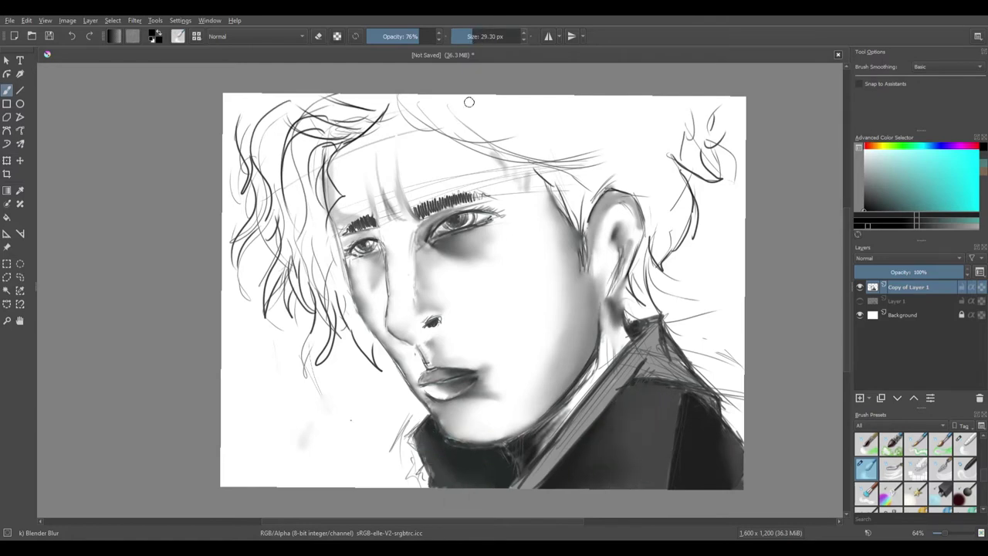
mouse_move(563, 411)
mouse_down()
mouse_move(599, 349)
mouse_move(615, 354)
mouse_move(598, 371)
mouse_up()
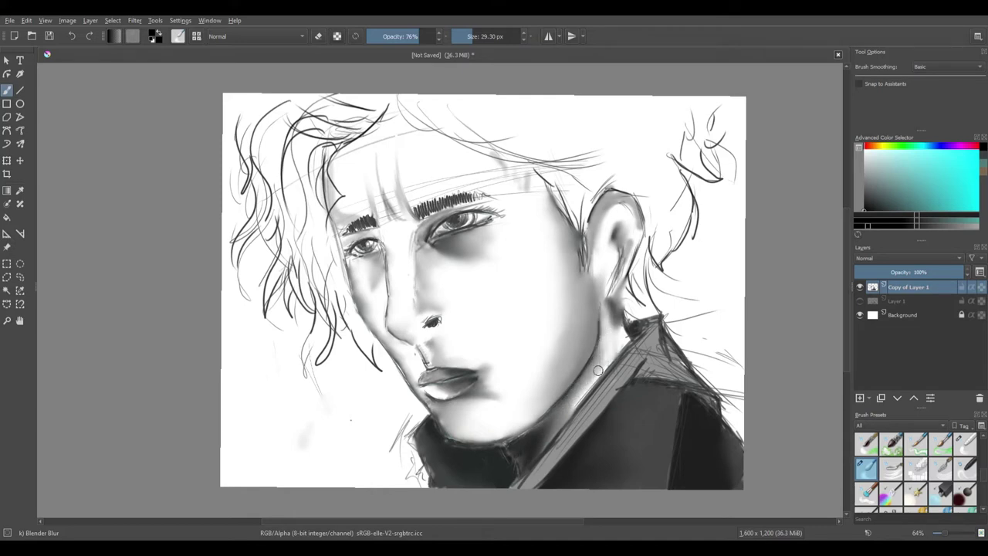
mouse_move(456, 434)
mouse_down()
mouse_move(501, 428)
mouse_move(500, 417)
mouse_up()
mouse_move(495, 380)
mouse_down()
mouse_move(498, 394)
mouse_move(481, 364)
mouse_up()
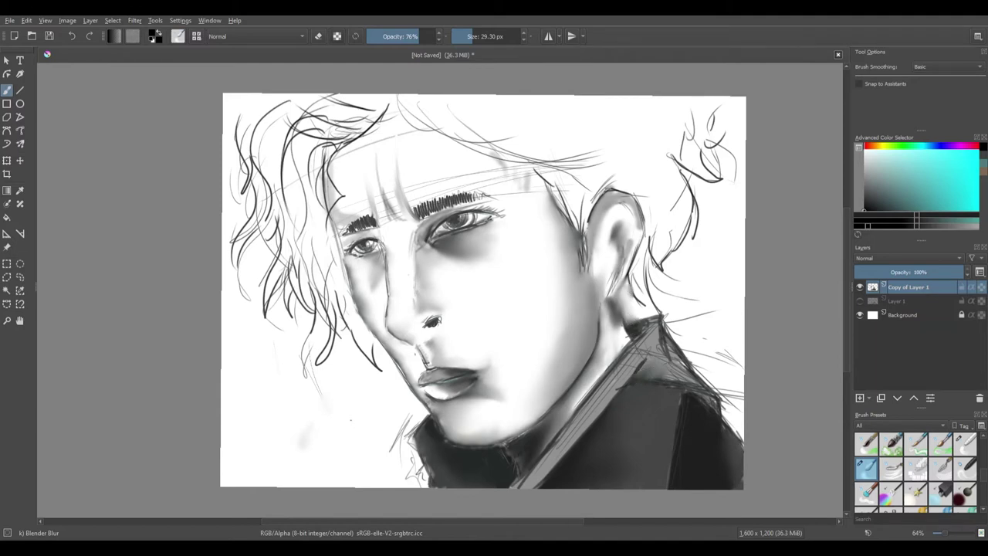
drag(668, 343, 708, 403)
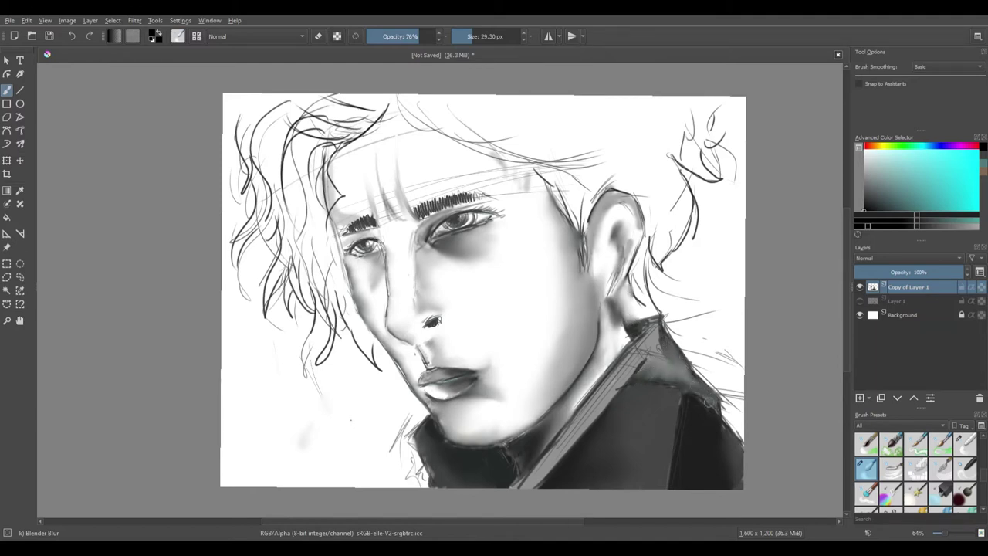
Step: Blend the coat lapel and nostril, switch to Blender Smear at 100% opacity and 27.21 px, and undo the last smear
drag(636, 346, 526, 479)
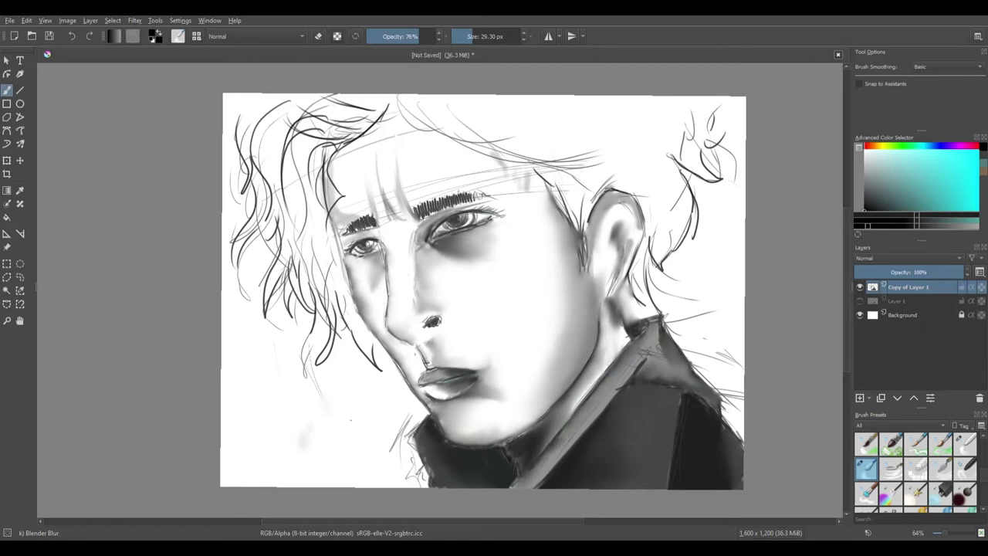
mouse_move(433, 322)
mouse_down()
mouse_move(438, 312)
mouse_move(440, 326)
mouse_up()
key(slash)
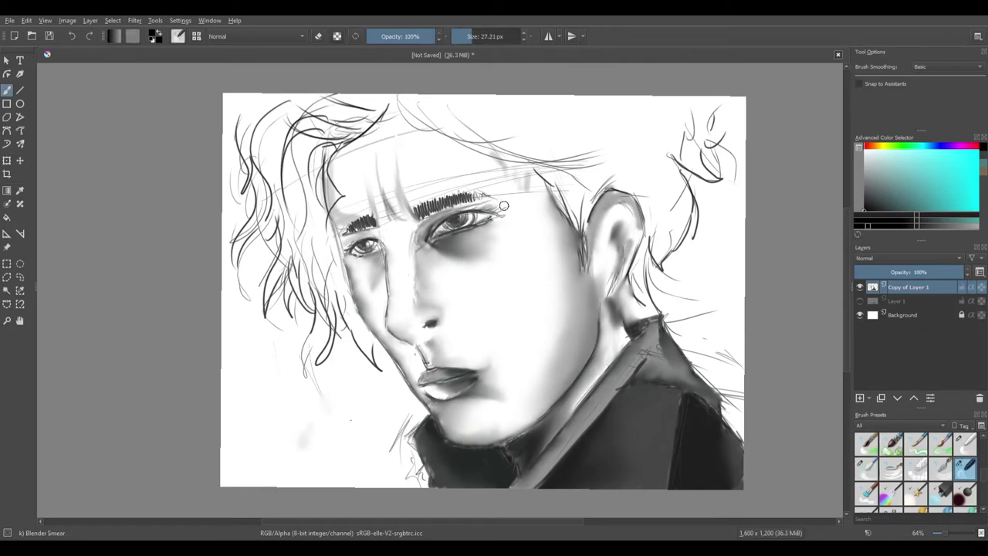
click(69, 37)
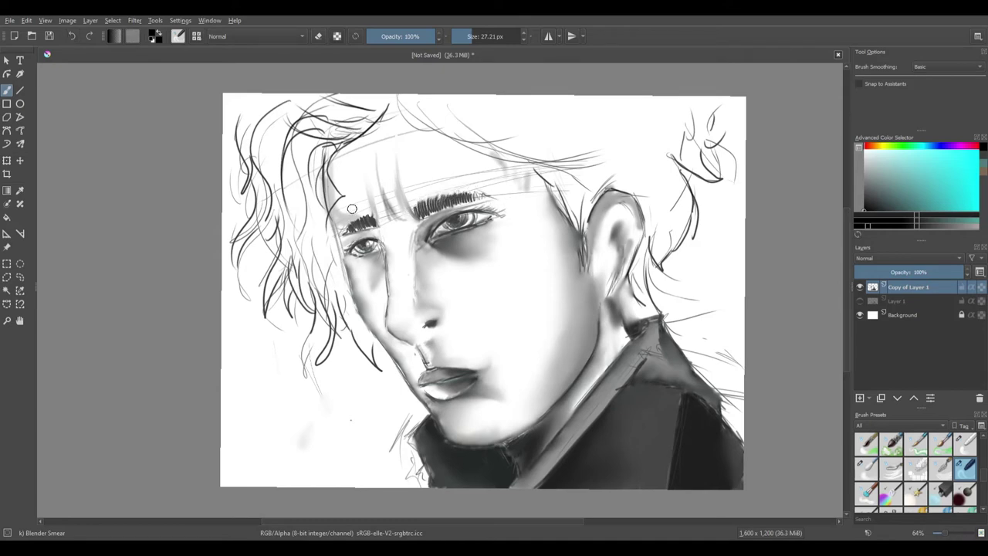
Step: Erase the stray marks on the forehead, beside the turtleneck and in the blank background with Eraser Circle at 31.50 px
key(e)
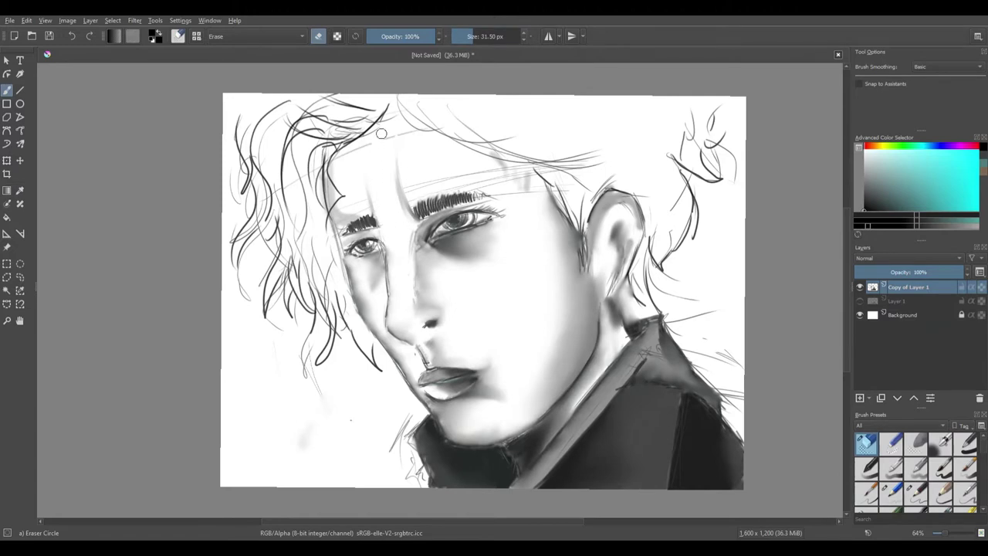
drag(407, 418, 407, 468)
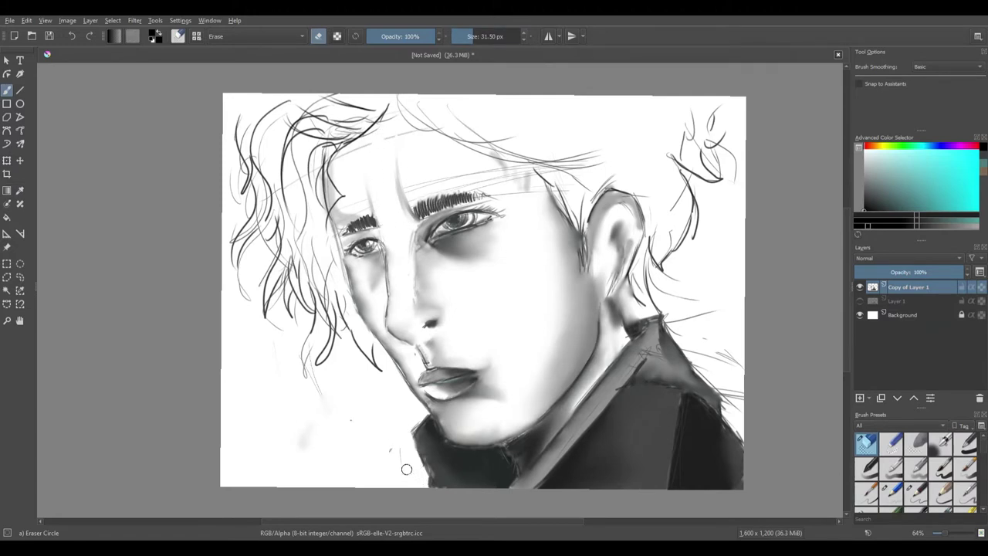
drag(308, 429, 303, 445)
click(352, 416)
Step: Compare the blended copy with the original sketch by repeatedly showing and hiding Layer 1
click(859, 301)
click(860, 301)
click(860, 301)
click(860, 301)
click(860, 302)
click(860, 301)
click(860, 301)
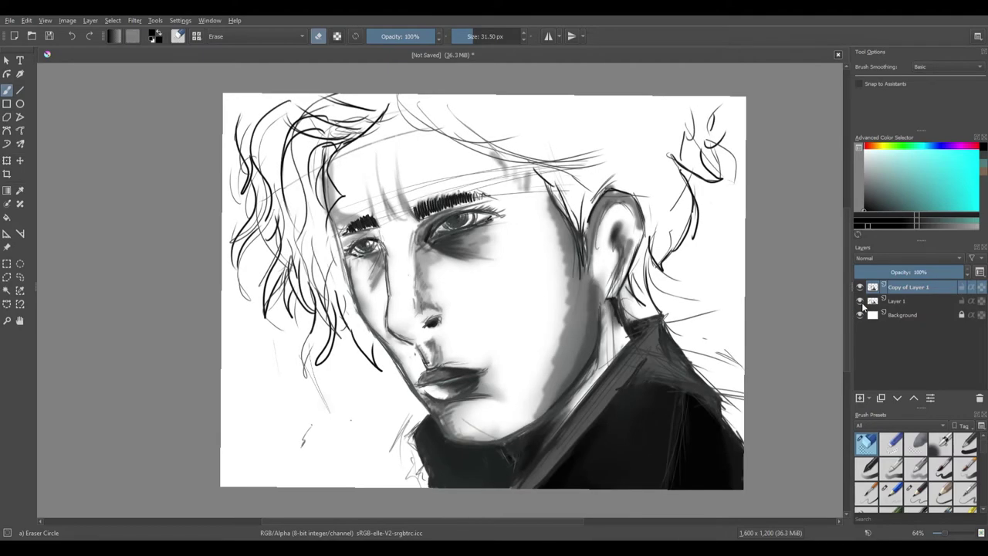
click(860, 301)
click(859, 301)
click(861, 302)
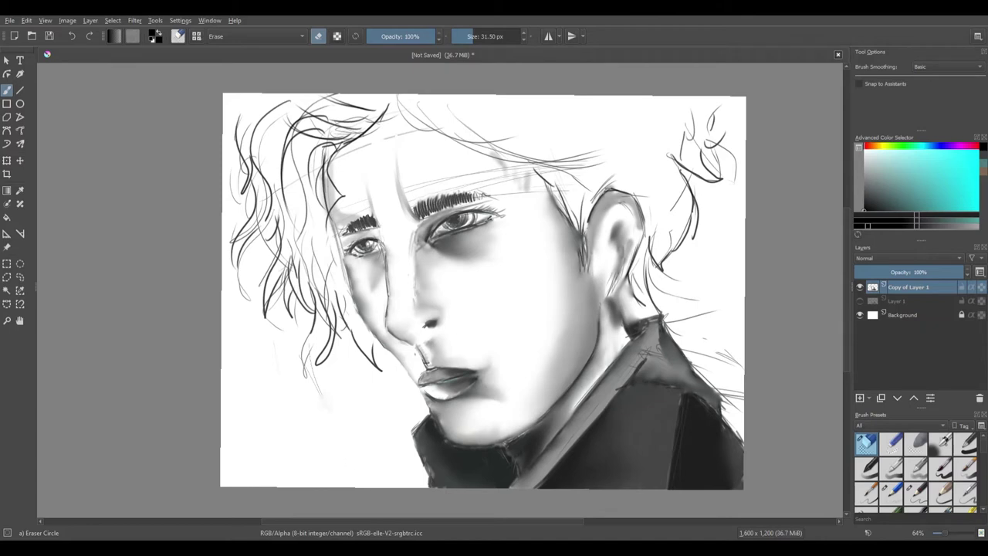
Step: Darken the far cheek contour, the mouth line and the shadow under the lower lip with Pencil-2 at 77% opacity and 8.37 px
click(916, 493)
drag(375, 335, 409, 376)
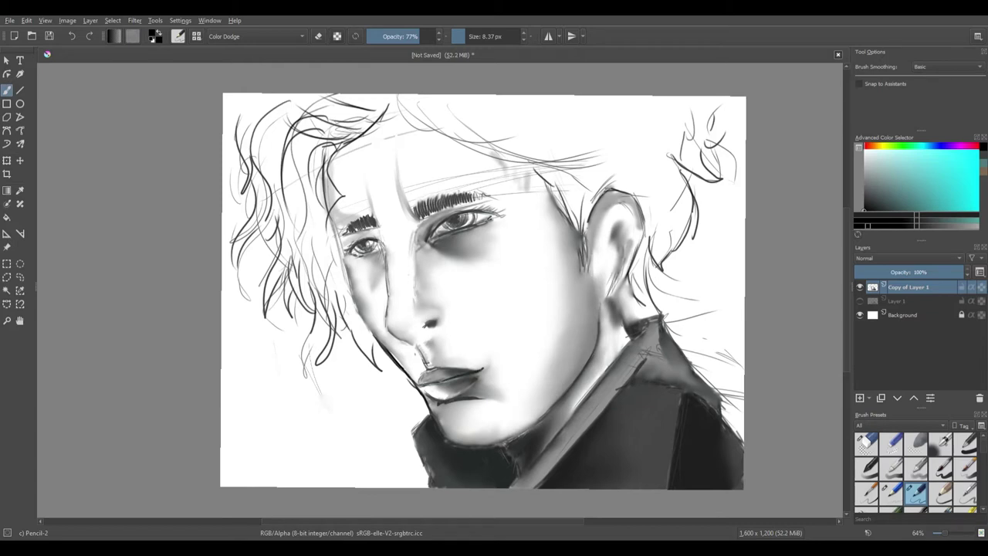
drag(381, 348, 352, 292)
Step: Soften the shadow line under the lower lip with Blender Blur at 76% opacity and 19.84 px
drag(983, 445, 982, 475)
click(867, 478)
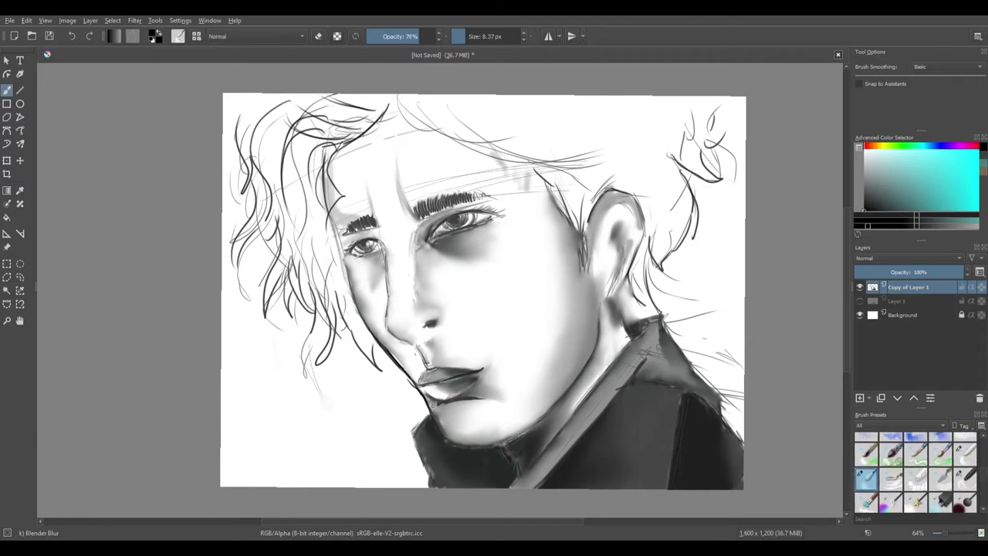
click(481, 36)
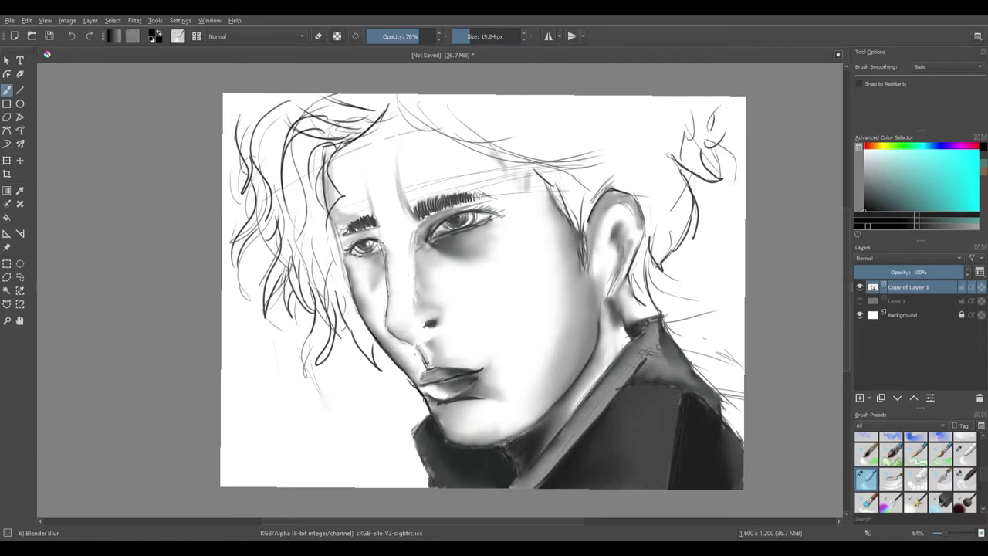
mouse_move(441, 404)
mouse_down()
mouse_move(481, 400)
mouse_move(504, 412)
mouse_move(503, 403)
mouse_up()
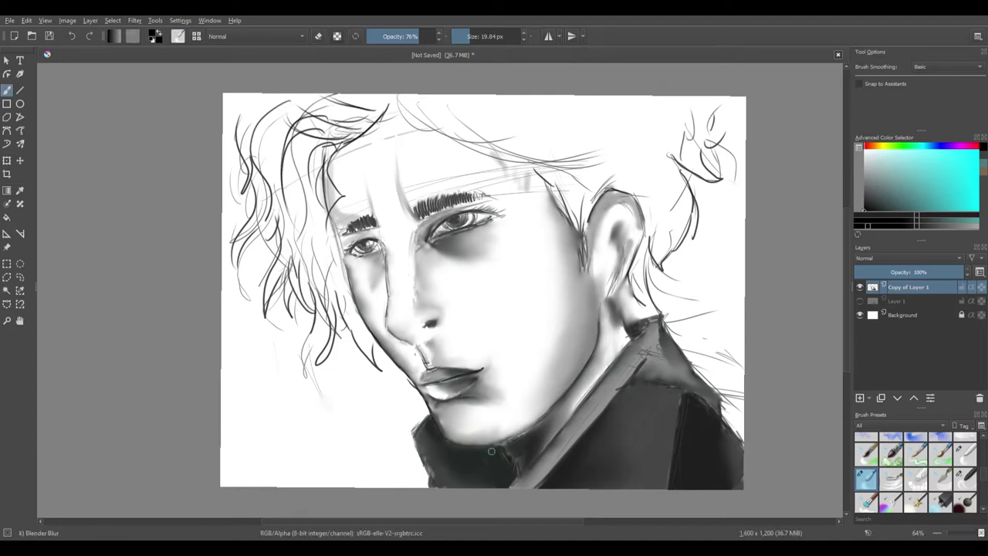
Step: Clean the face contour with Eraser Circle and redraw the far eye, nose, inner ear and turtleneck edge with Pencil-2
scroll(908, 463, up, 3)
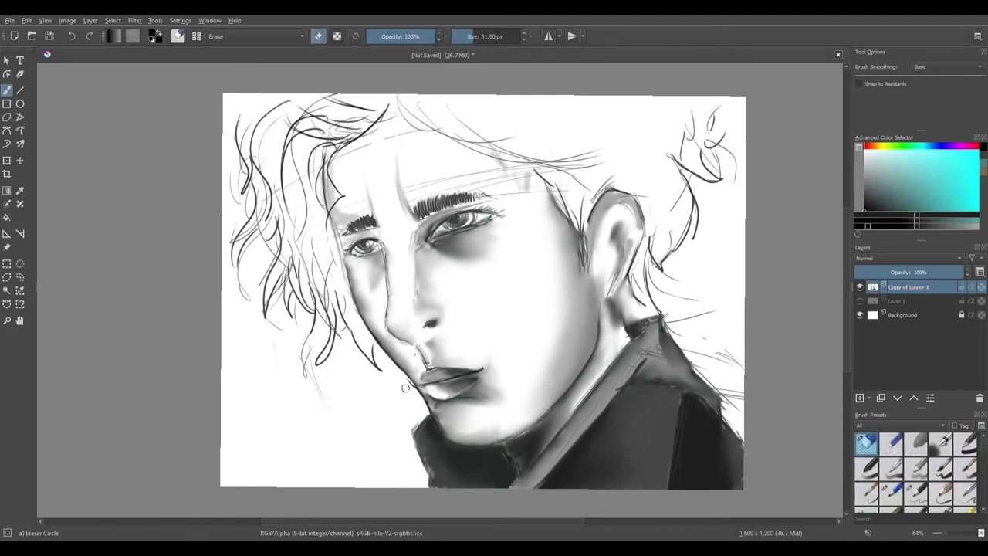
click(866, 442)
click(915, 492)
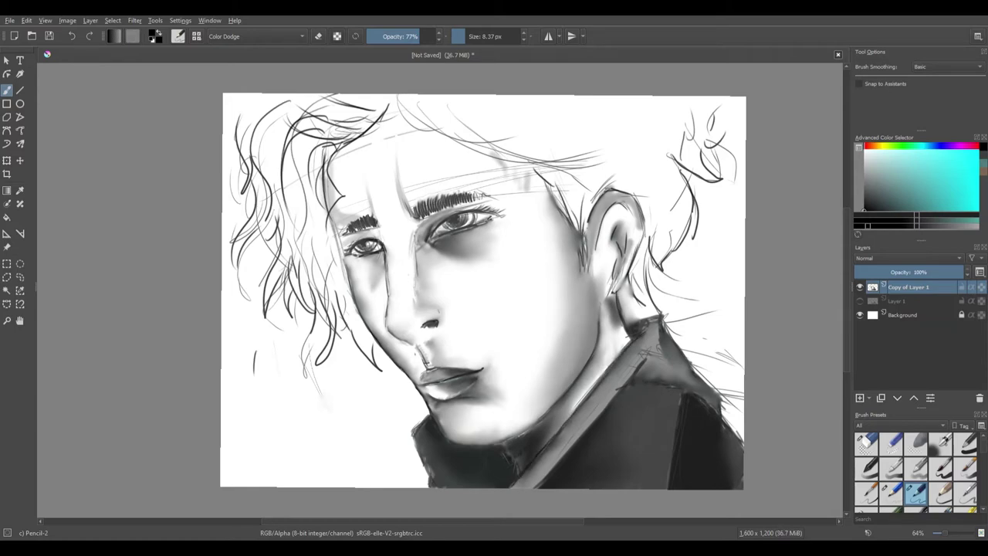
Step: Check the drawing by briefly hiding the Background layer and showing Layer 1
click(859, 315)
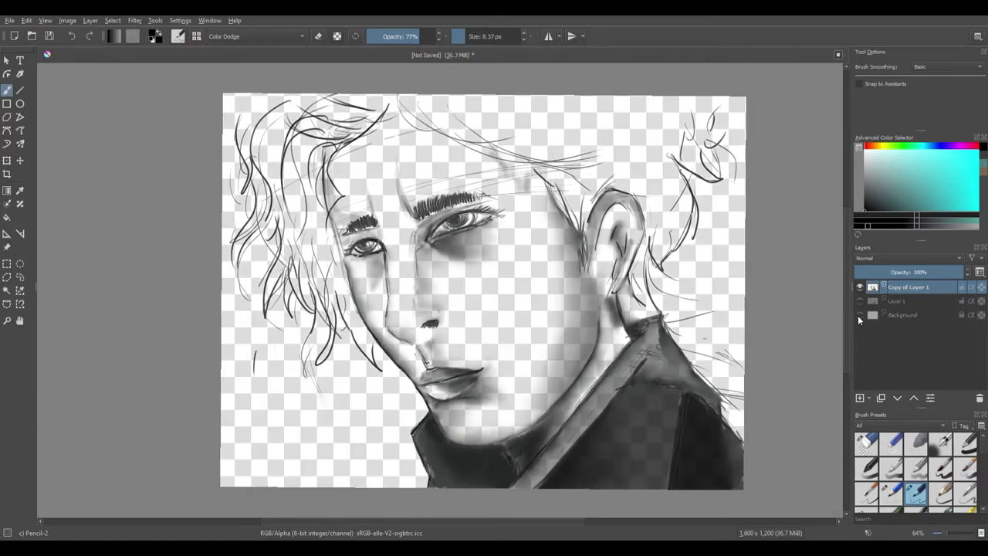
click(859, 315)
click(860, 302)
click(860, 301)
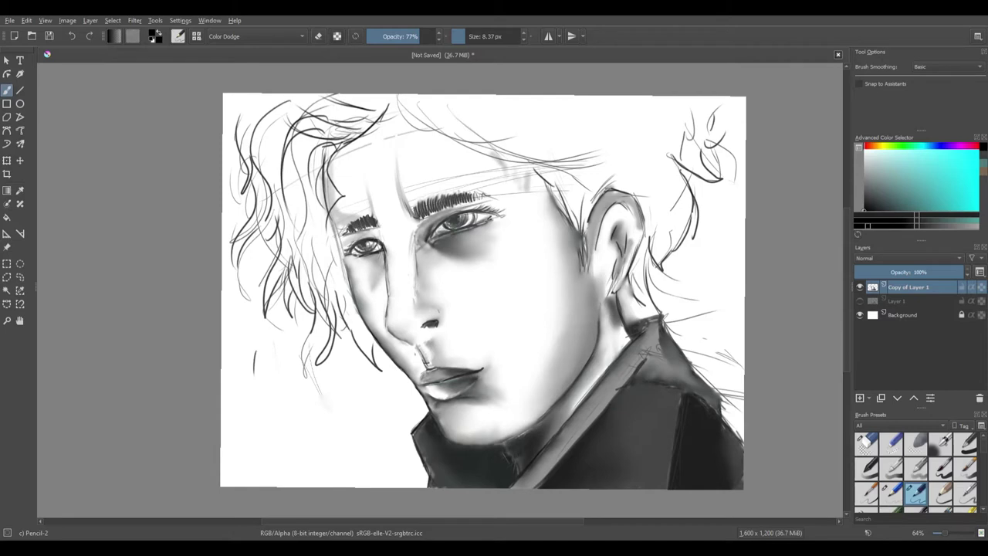
Step: Add a new layer above the sketch copy and shade along the forehead hairline with Pencil-6 Quick Shade at 60 px
scroll(980, 462, down, 3)
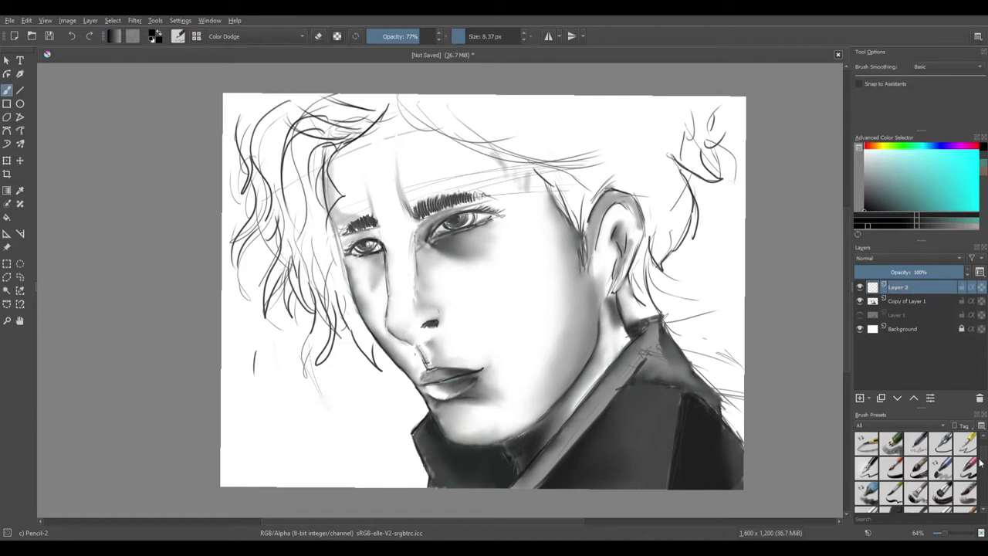
click(867, 468)
click(890, 443)
drag(248, 432, 261, 459)
mouse_move(409, 101)
mouse_down()
mouse_move(424, 119)
mouse_move(501, 132)
mouse_up()
drag(456, 137, 543, 151)
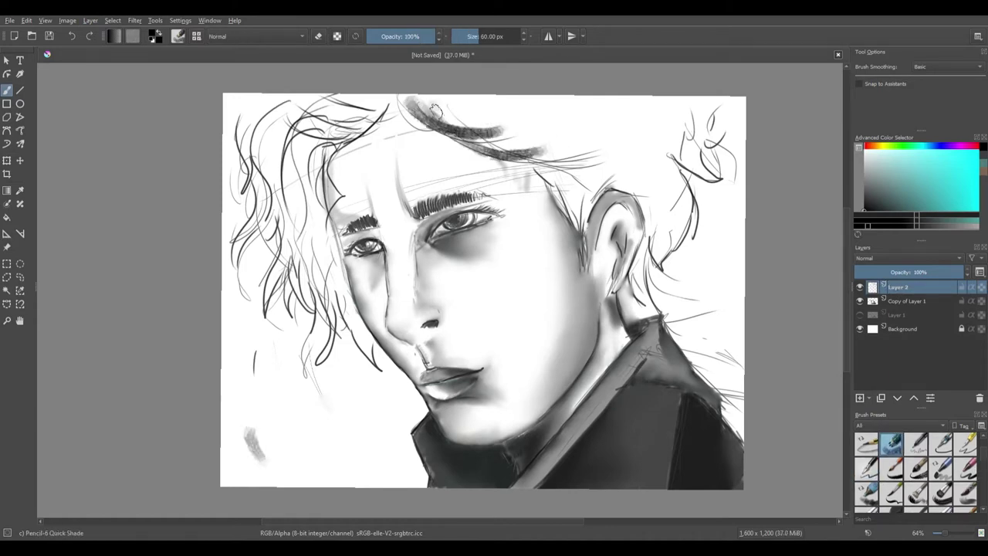
Step: Fill the top, back, sideburn and far-side curls of the hair with dark Quick Shade strokes following the strands
mouse_move(434, 108)
mouse_down()
mouse_move(533, 124)
mouse_move(587, 146)
mouse_move(641, 143)
mouse_move(554, 187)
mouse_move(592, 225)
mouse_move(584, 274)
mouse_up()
drag(585, 220, 617, 165)
mouse_move(313, 143)
mouse_down()
mouse_move(386, 99)
mouse_move(285, 154)
mouse_move(339, 108)
mouse_move(270, 135)
mouse_move(328, 109)
mouse_move(247, 177)
mouse_move(239, 216)
mouse_move(286, 309)
mouse_move(324, 285)
mouse_move(371, 371)
mouse_move(332, 220)
mouse_move(317, 201)
mouse_move(333, 174)
mouse_move(236, 96)
mouse_move(340, 127)
mouse_move(369, 316)
mouse_move(382, 165)
mouse_move(579, 131)
mouse_move(630, 305)
mouse_move(656, 200)
mouse_move(679, 162)
mouse_move(640, 139)
mouse_move(710, 176)
mouse_move(687, 100)
mouse_move(617, 147)
mouse_move(572, 147)
mouse_move(409, 101)
mouse_move(437, 114)
mouse_up()
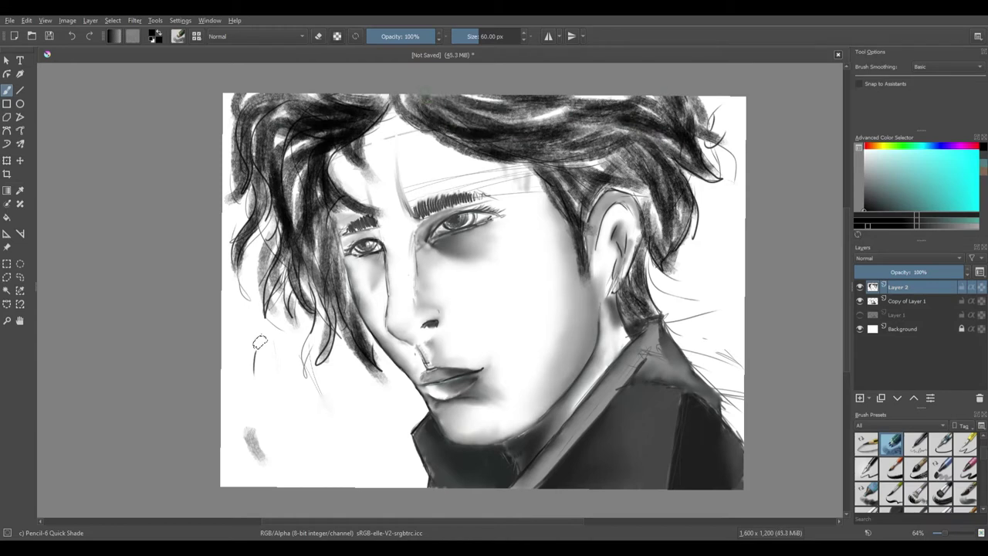
mouse_move(317, 135)
mouse_down()
mouse_move(235, 193)
mouse_move(240, 247)
mouse_move(348, 352)
mouse_up()
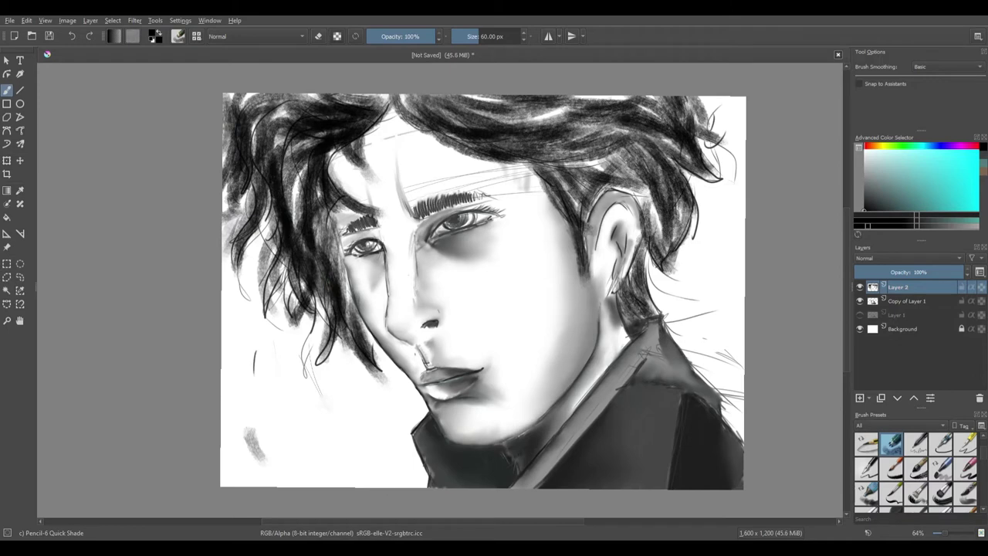
Step: Erase the shaded hair ends hanging beside the far cheek with Eraser Circle at 31.50 px to shorten the curls
scroll(911, 463, up, 2)
click(865, 441)
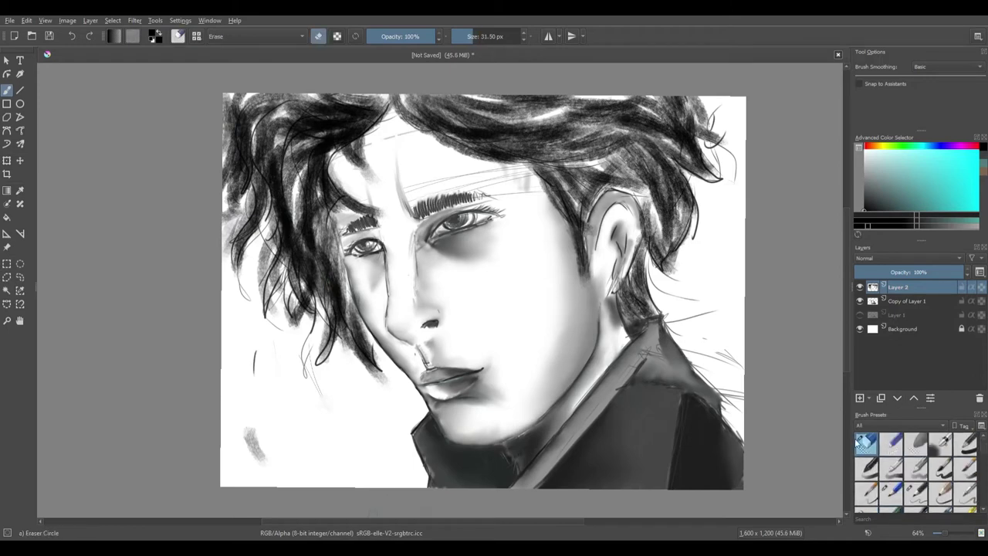
mouse_move(349, 294)
mouse_down()
mouse_move(300, 291)
mouse_move(347, 301)
mouse_move(307, 312)
mouse_move(305, 333)
mouse_move(400, 408)
mouse_up()
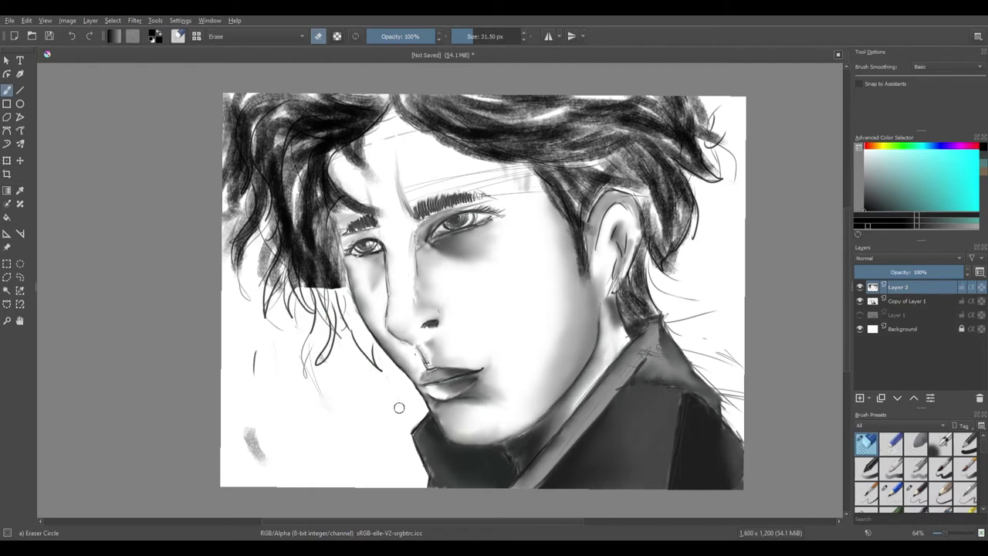
mouse_move(307, 292)
mouse_down()
mouse_move(293, 247)
mouse_move(267, 224)
mouse_move(332, 262)
mouse_move(236, 232)
mouse_up()
Step: Erase the leftover sketched curls on Copy of Layer 1 with Eraser Soft at 60 px and trim Layer 2's hair ends with Eraser Circle
click(916, 443)
click(908, 300)
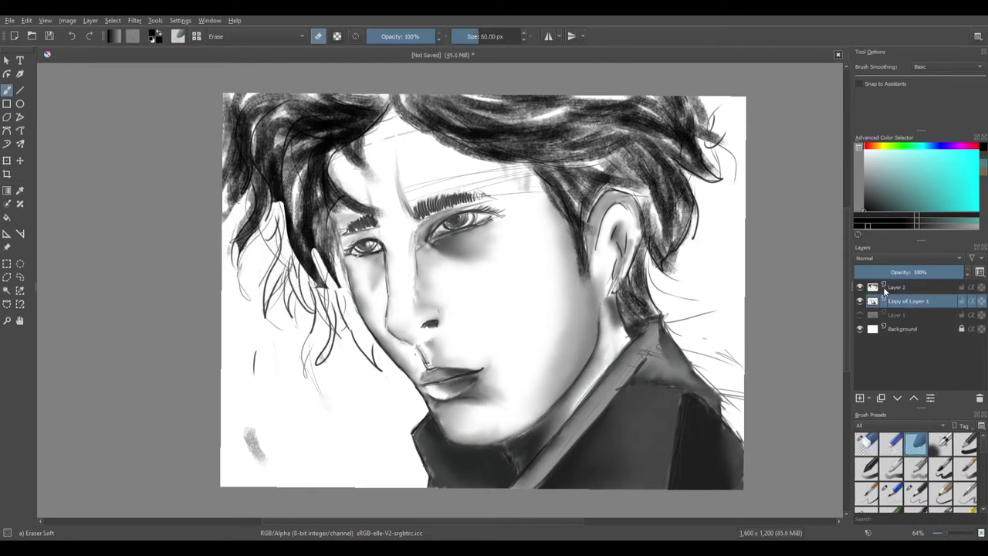
mouse_move(364, 344)
mouse_down()
mouse_move(324, 285)
mouse_move(270, 293)
mouse_move(309, 325)
mouse_up()
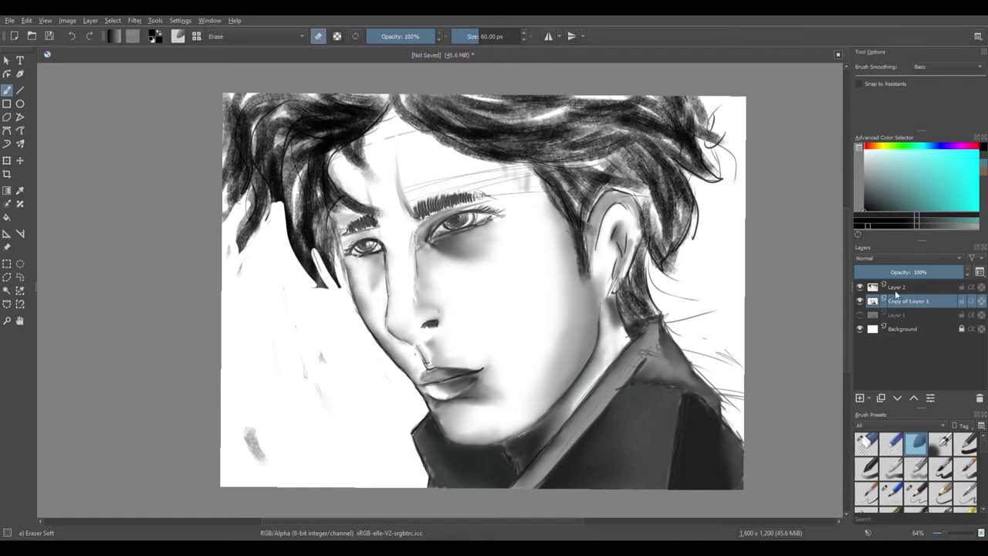
click(897, 288)
key(slash)
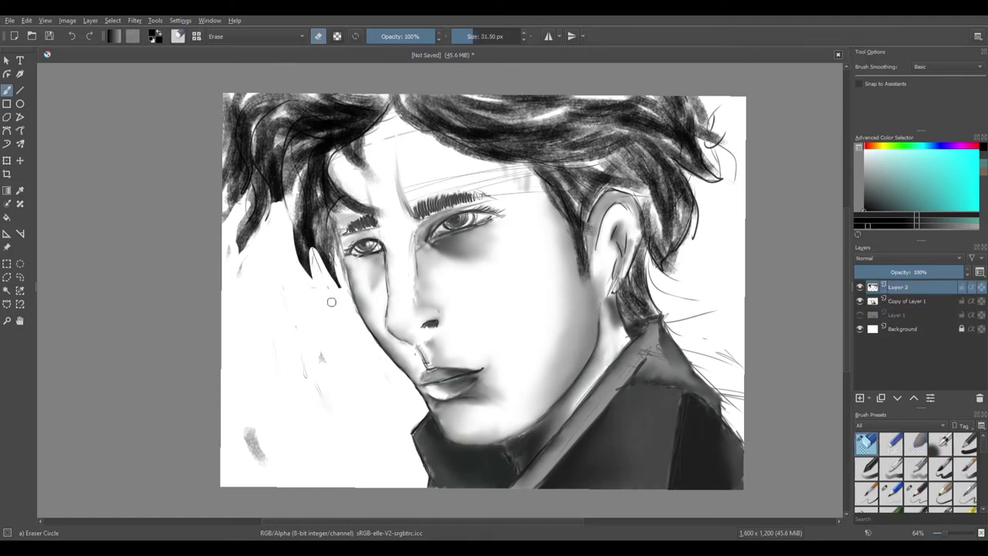
Step: Try Blender Basic on the cut hair ends, pull them into pointed strands with Blender Smear at 27.21 px, and undo the forehead lock stroke
scroll(918, 471, down, 5)
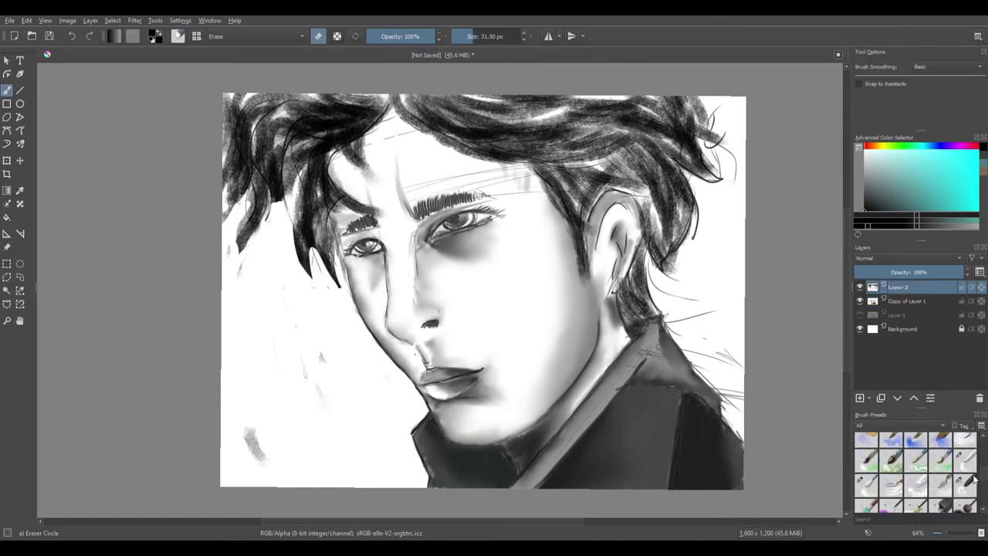
click(970, 457)
click(474, 37)
drag(277, 197, 284, 244)
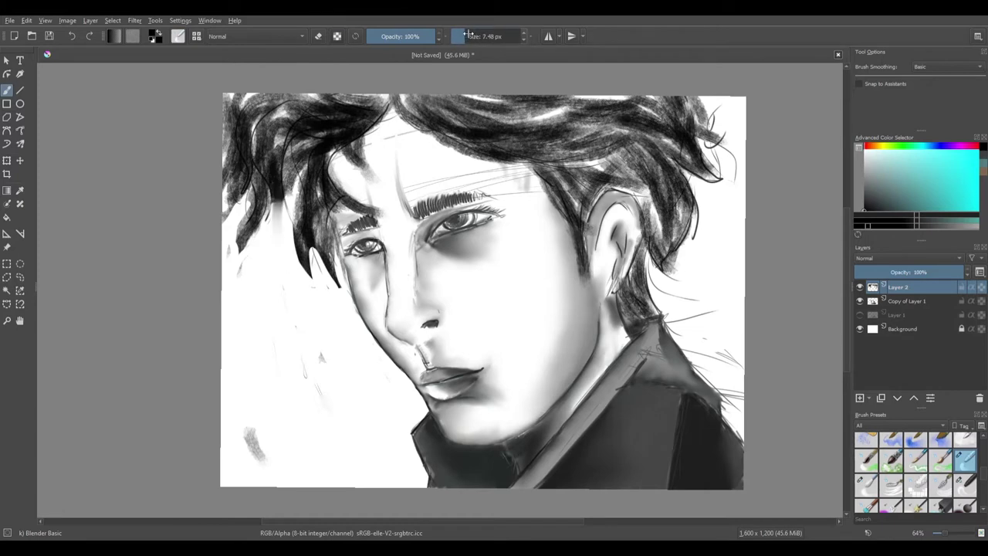
click(966, 485)
mouse_move(276, 201)
mouse_down()
mouse_move(281, 243)
mouse_move(349, 326)
mouse_up()
drag(347, 144, 377, 198)
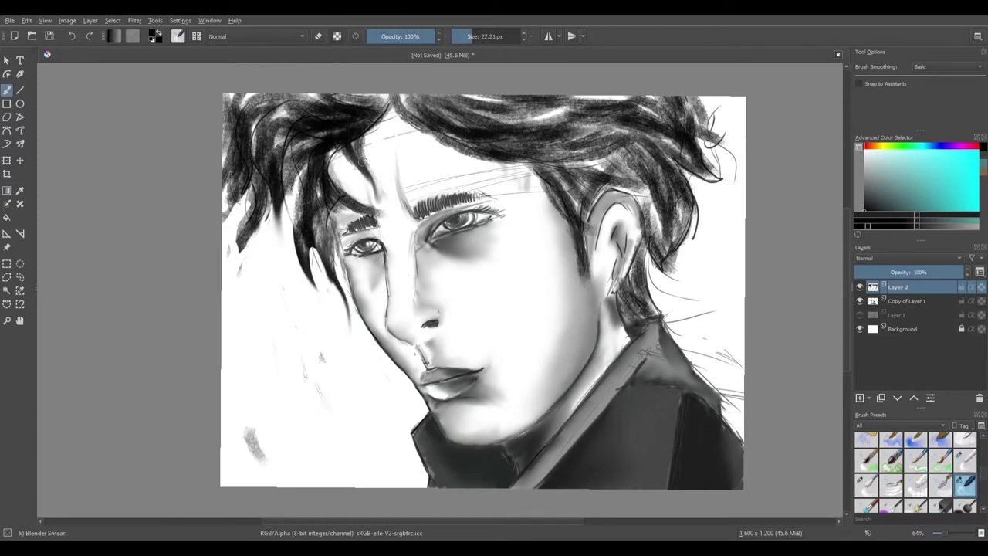
click(72, 36)
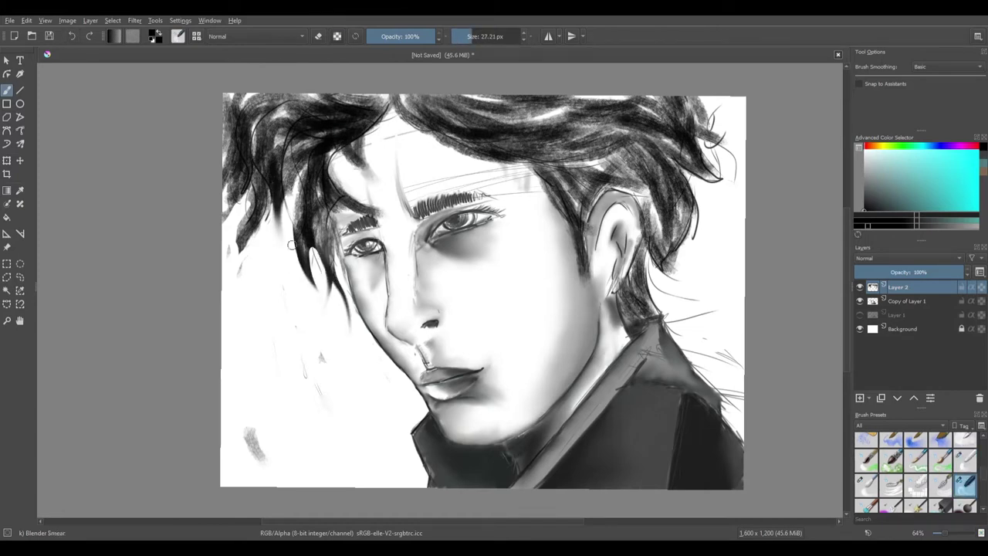
Step: Smear the outer curls on the far side of the head outward and downward into tapered strands
drag(298, 200, 284, 247)
mouse_move(324, 141)
mouse_down()
mouse_move(279, 197)
mouse_move(263, 181)
mouse_move(232, 268)
mouse_up()
mouse_move(242, 193)
mouse_down()
mouse_move(225, 224)
mouse_move(242, 254)
mouse_up()
drag(258, 157, 241, 237)
drag(290, 134, 237, 166)
drag(271, 117, 230, 153)
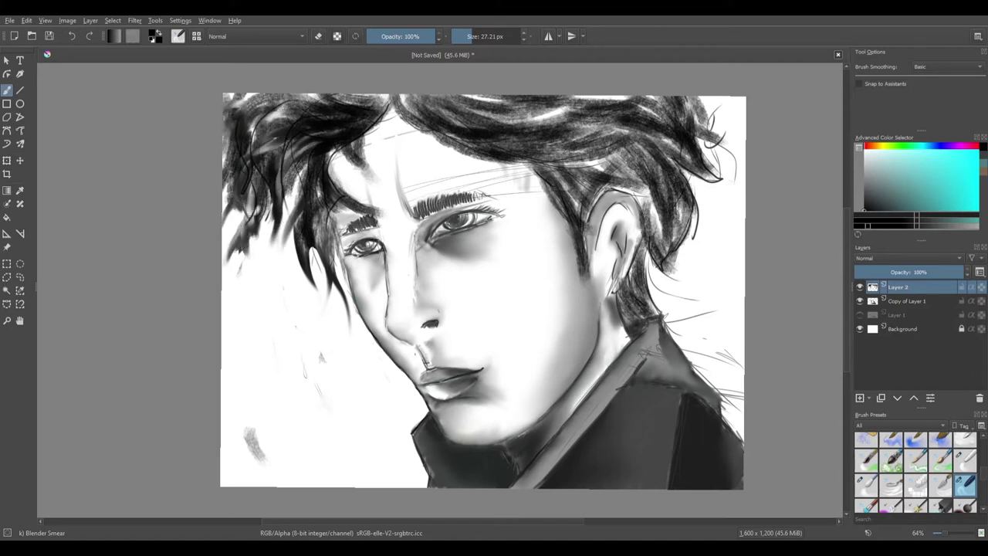
Step: Smear the hair above the far temple up to the canvas edge and shape the locks falling on the forehead
drag(264, 102, 237, 93)
drag(329, 108, 283, 93)
drag(378, 110, 341, 94)
mouse_move(333, 219)
mouse_down()
mouse_move(336, 277)
mouse_move(338, 240)
mouse_up()
mouse_move(331, 165)
mouse_down()
mouse_move(335, 203)
mouse_move(381, 200)
mouse_up()
drag(356, 150, 367, 182)
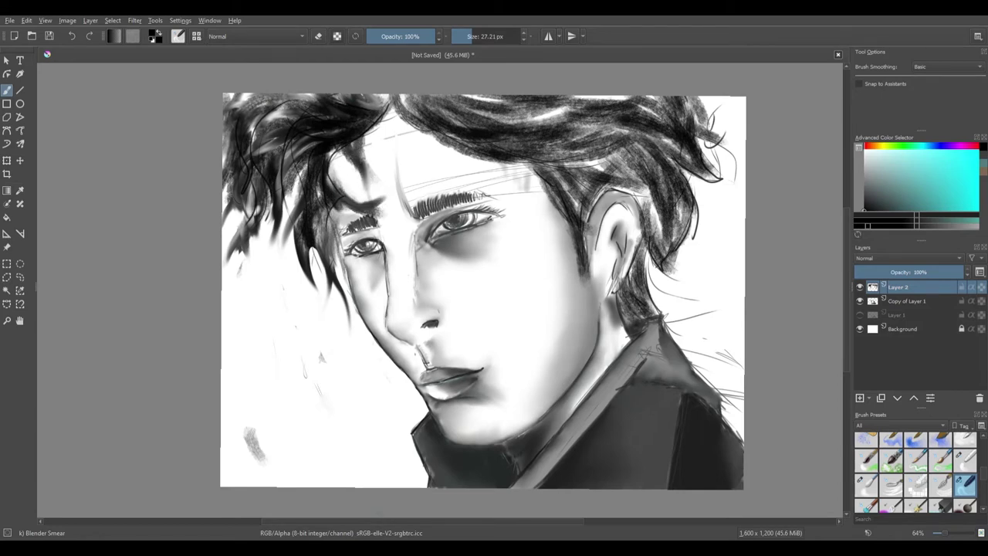
Step: Smooth the hair shading from the parting across the top of the head with Blender Smear
drag(409, 127, 402, 96)
drag(444, 151, 397, 97)
drag(432, 128, 502, 101)
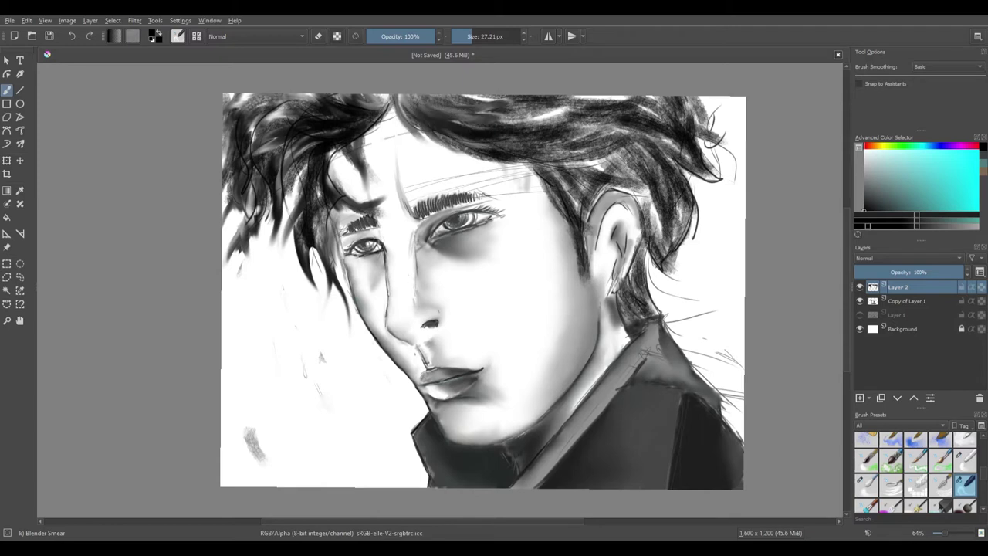
mouse_move(463, 127)
mouse_down()
mouse_move(555, 100)
mouse_move(618, 100)
mouse_move(540, 150)
mouse_move(617, 123)
mouse_up()
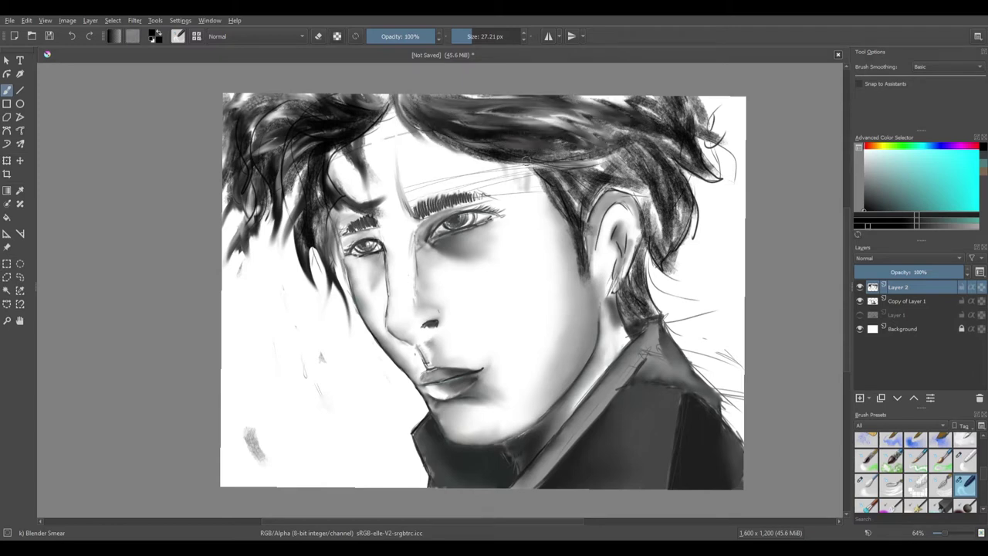
Step: Smear the hair around the near temple, above the ear and down behind it
drag(540, 166, 580, 220)
mouse_move(587, 182)
mouse_down()
mouse_move(653, 263)
mouse_move(625, 317)
mouse_up()
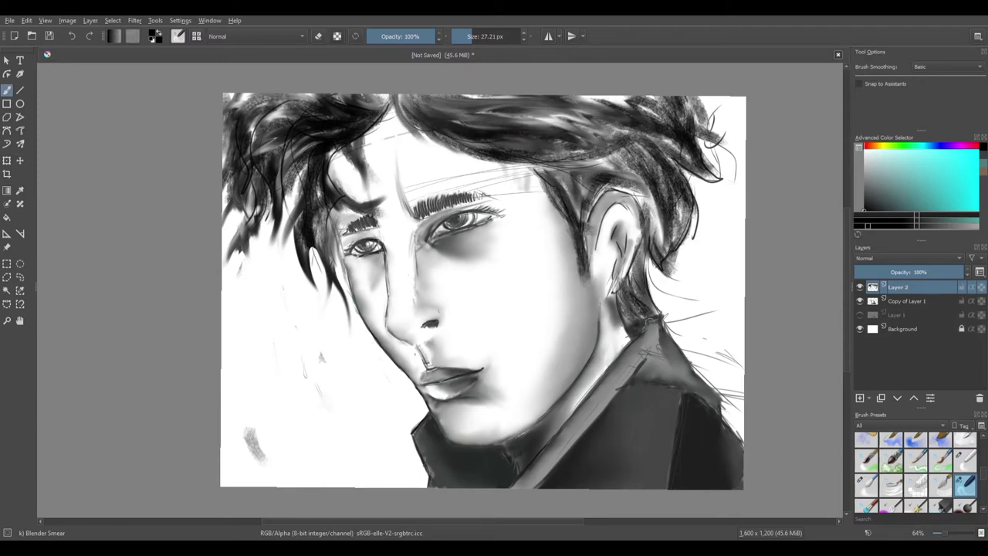
mouse_move(687, 174)
mouse_down()
mouse_move(670, 208)
mouse_move(610, 158)
mouse_up()
Step: Pull out the curls at the back of the head with the smear brush at 57% and 94% opacity
drag(423, 36, 406, 35)
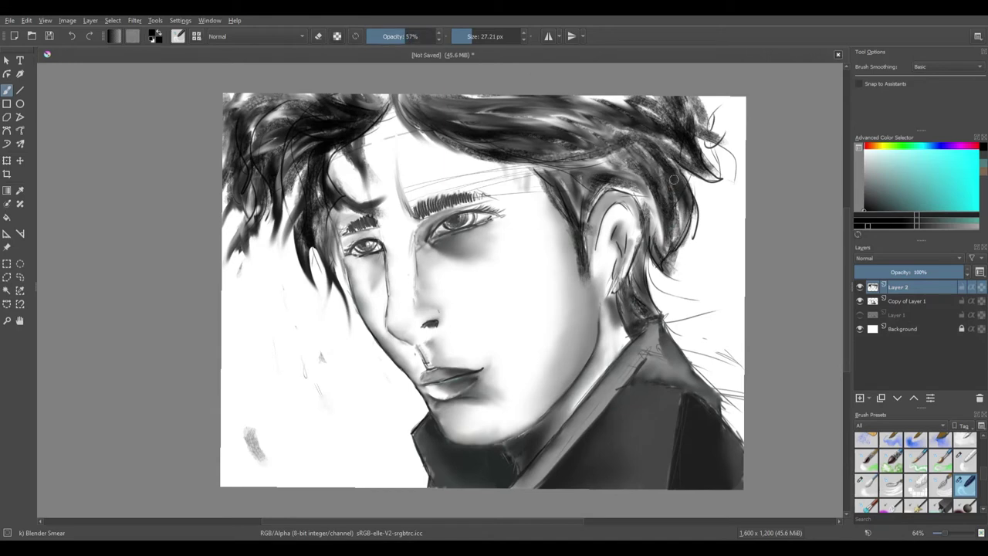
drag(679, 138, 717, 176)
drag(417, 37, 431, 36)
drag(695, 166, 726, 184)
drag(695, 131, 725, 140)
mouse_move(687, 116)
mouse_down()
mouse_move(713, 106)
mouse_move(647, 145)
mouse_move(596, 100)
mouse_up()
Step: Draw the nape hair behind the ear and the sideburn down into tapered tips with the smear brush
mouse_move(660, 171)
mouse_down()
mouse_move(602, 135)
mouse_move(663, 282)
mouse_move(689, 307)
mouse_up()
drag(626, 278, 641, 316)
drag(583, 264, 582, 300)
drag(586, 230, 576, 297)
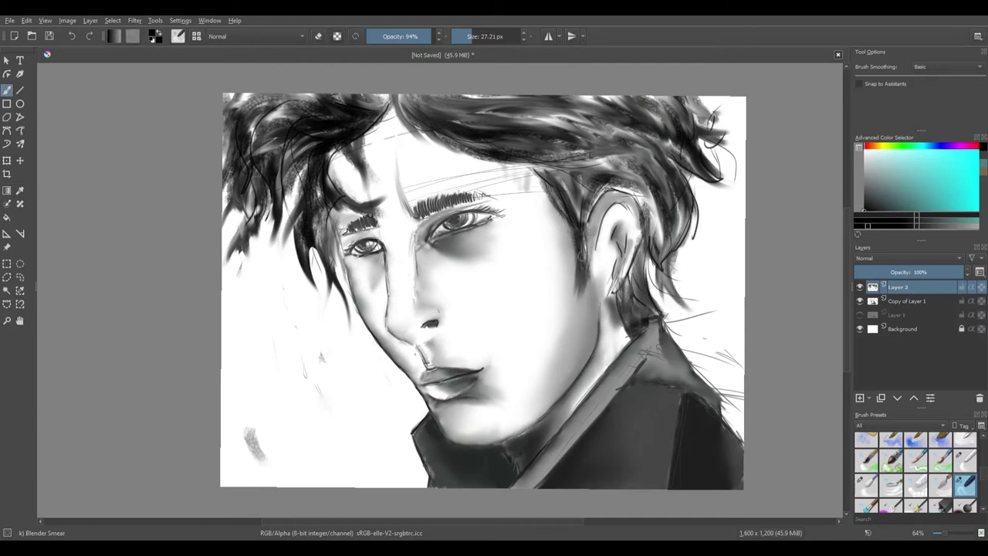
Step: Extend the sideburn tip downward and soften the far-side hair with Blender Blur at 76% opacity and about 67 px
drag(587, 252, 579, 307)
click(866, 484)
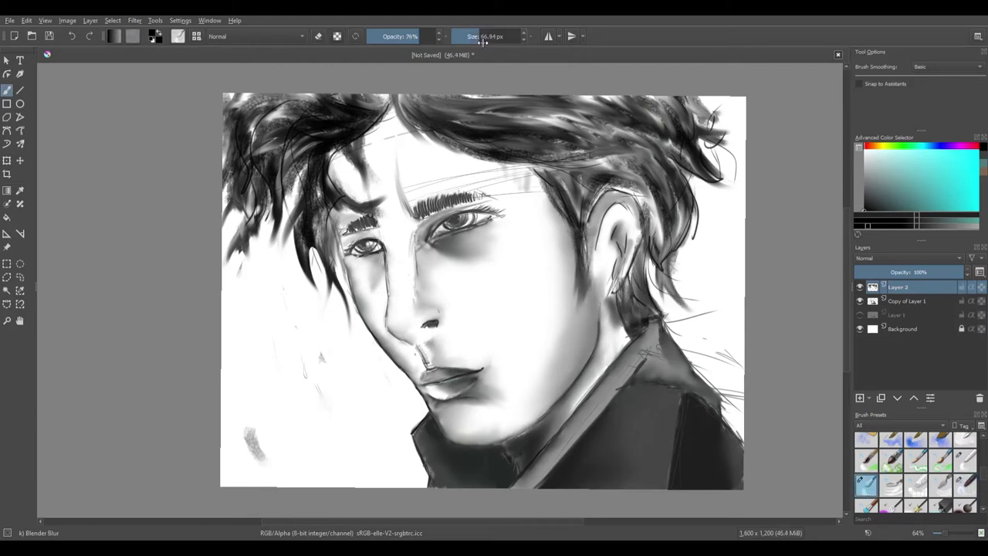
mouse_move(254, 105)
mouse_down()
mouse_move(292, 155)
mouse_move(299, 199)
mouse_up()
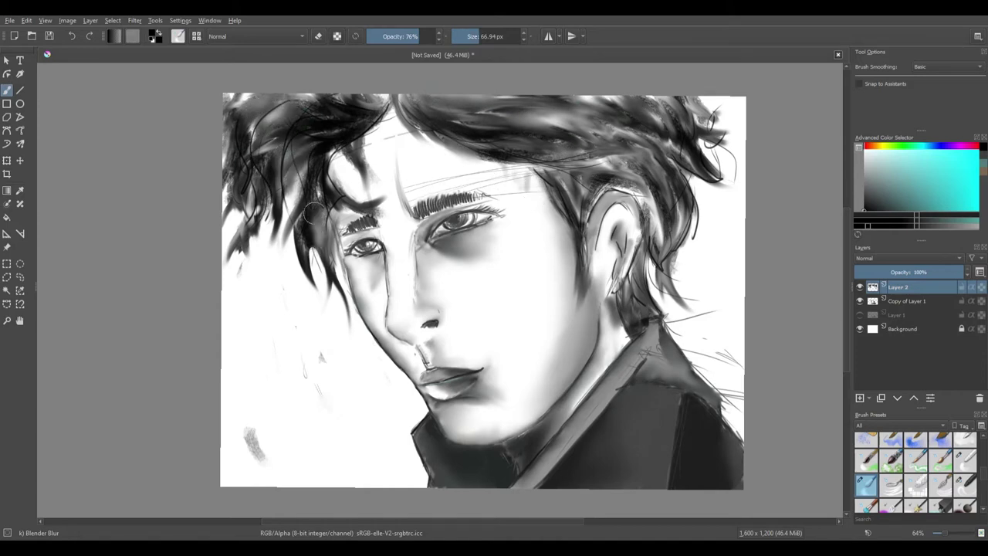
Step: Cut pointed strands into the forehead hairline near the parting with the 60 px Blender Knife Edge brush
click(964, 458)
shift+drag(455, 154, 487, 178)
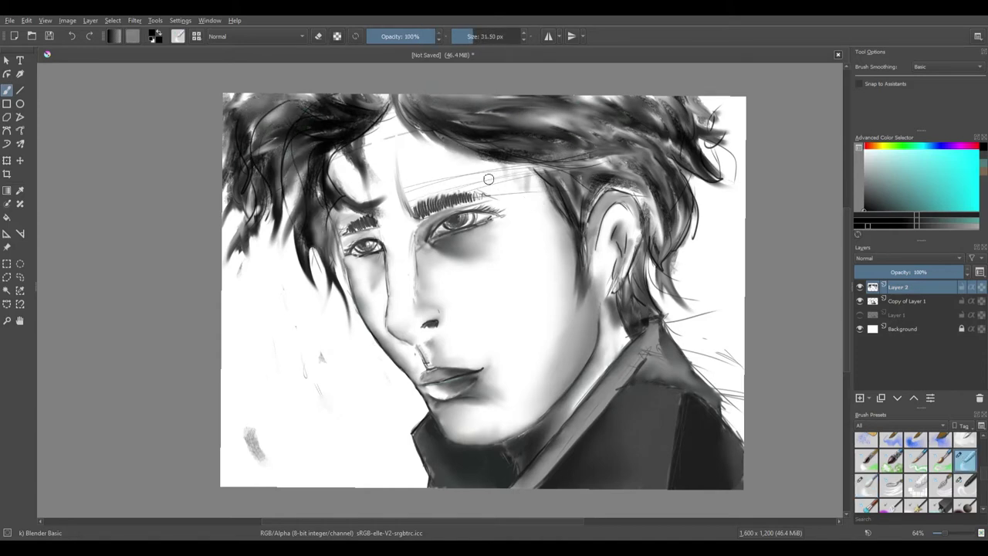
click(940, 486)
click(891, 484)
drag(441, 137, 466, 171)
mouse_move(422, 133)
mouse_down()
mouse_move(444, 167)
mouse_move(393, 99)
mouse_up()
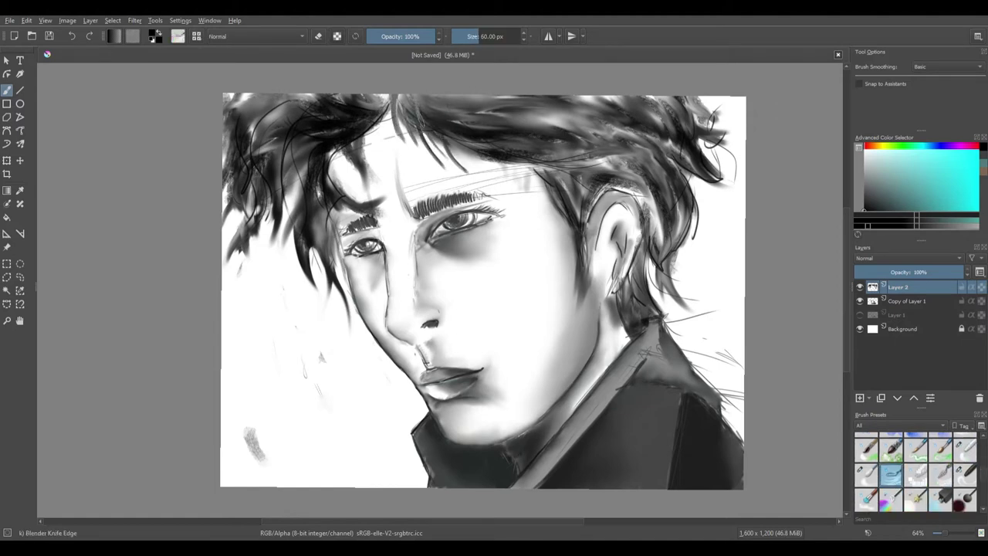
drag(494, 167, 420, 112)
drag(540, 170, 452, 123)
Step: Pull spiky strands down from the far-side hair beside the temple with Blender Knife Edge
mouse_move(367, 171)
mouse_down()
mouse_move(357, 107)
mouse_move(335, 175)
mouse_up()
mouse_move(331, 177)
mouse_down()
mouse_move(371, 210)
mouse_move(324, 263)
mouse_up()
drag(329, 210, 344, 322)
drag(321, 204, 301, 307)
drag(299, 227, 281, 296)
drag(312, 190, 274, 259)
drag(304, 163, 274, 235)
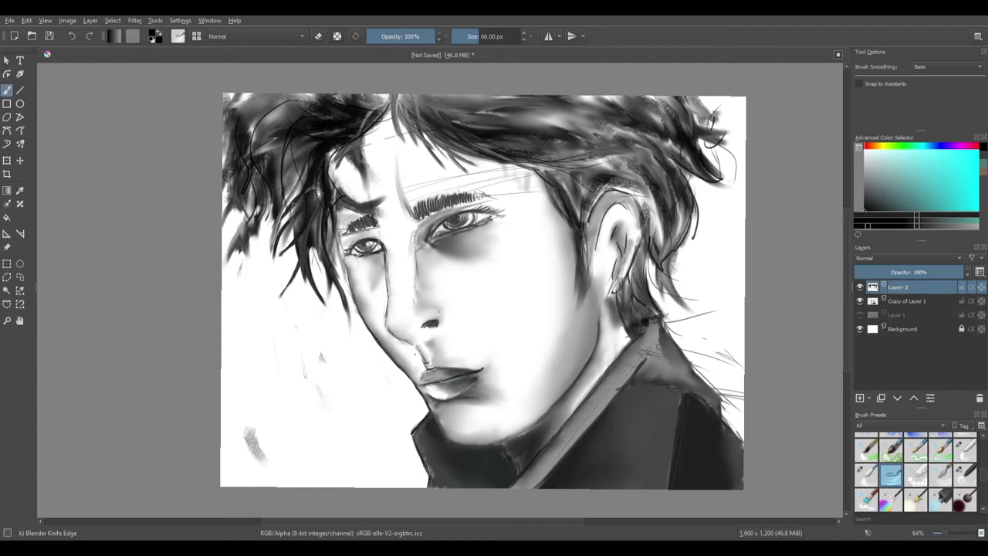
drag(284, 185, 260, 242)
mouse_move(271, 187)
mouse_down()
mouse_move(236, 258)
mouse_move(236, 244)
mouse_up()
Step: Try to flick the lower strand tips beside the far cheek sideways with Blender Knife Edge
drag(315, 297, 341, 289)
drag(287, 264, 312, 309)
drag(326, 264, 291, 312)
mouse_move(356, 280)
mouse_down()
mouse_move(336, 319)
mouse_move(284, 320)
mouse_up()
drag(343, 267, 332, 307)
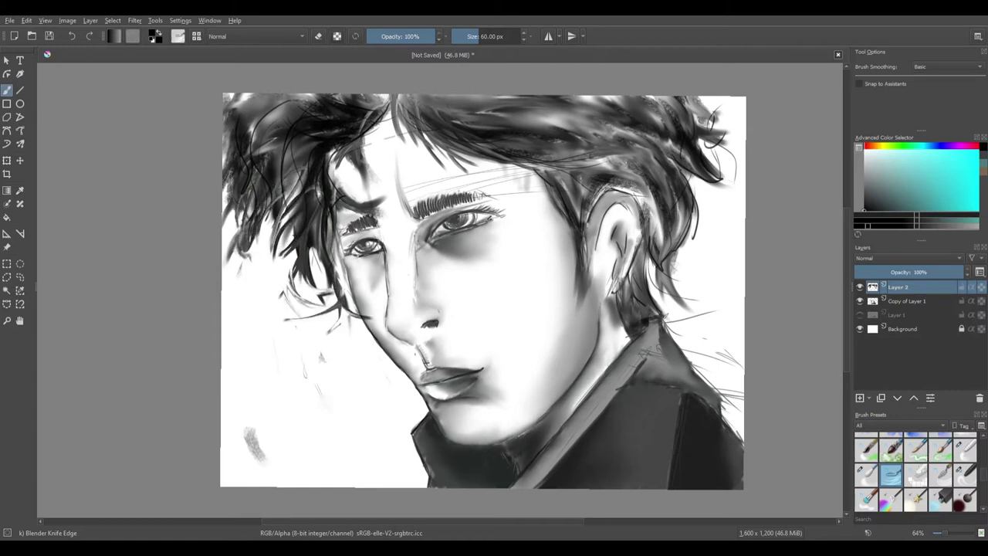
Step: Erase the messy strand tips beneath the far-side hair with the Eraser Circle brush at 31.50 px
scroll(872, 459, up, 5)
click(866, 443)
mouse_move(306, 299)
mouse_down()
mouse_move(346, 304)
mouse_move(341, 324)
mouse_move(270, 280)
mouse_move(247, 201)
mouse_move(231, 263)
mouse_up()
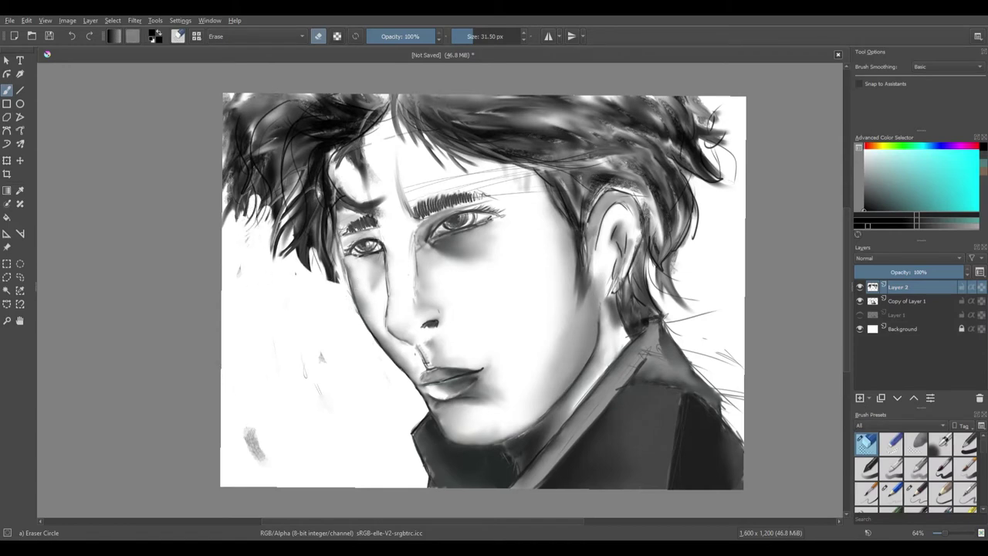
Step: Redraw tapered strand tips beside the far temple and eye with Blender Knife Edge at 60 px
scroll(976, 483, down, 10)
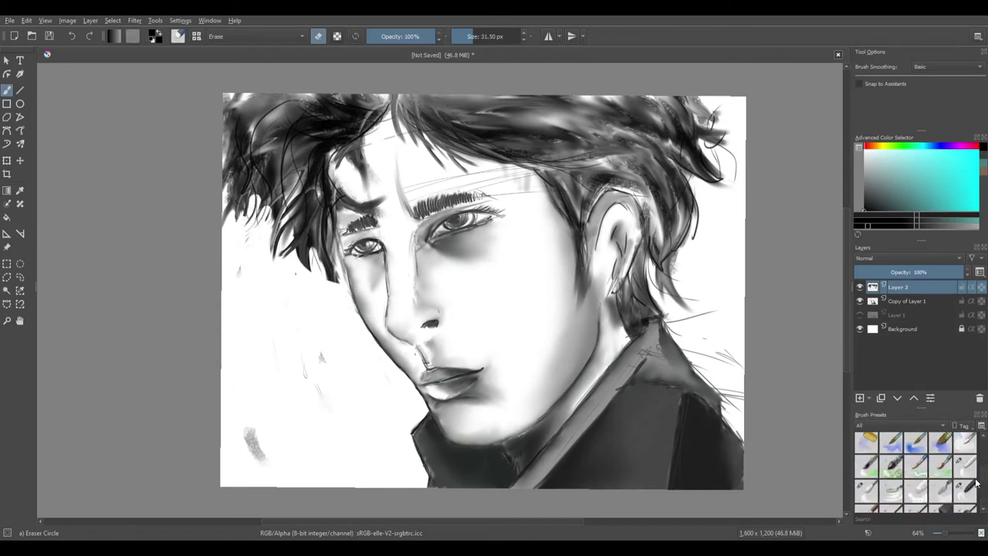
scroll(975, 483, up, 2)
click(891, 481)
scroll(891, 484, down, 2)
click(893, 463)
click(896, 488)
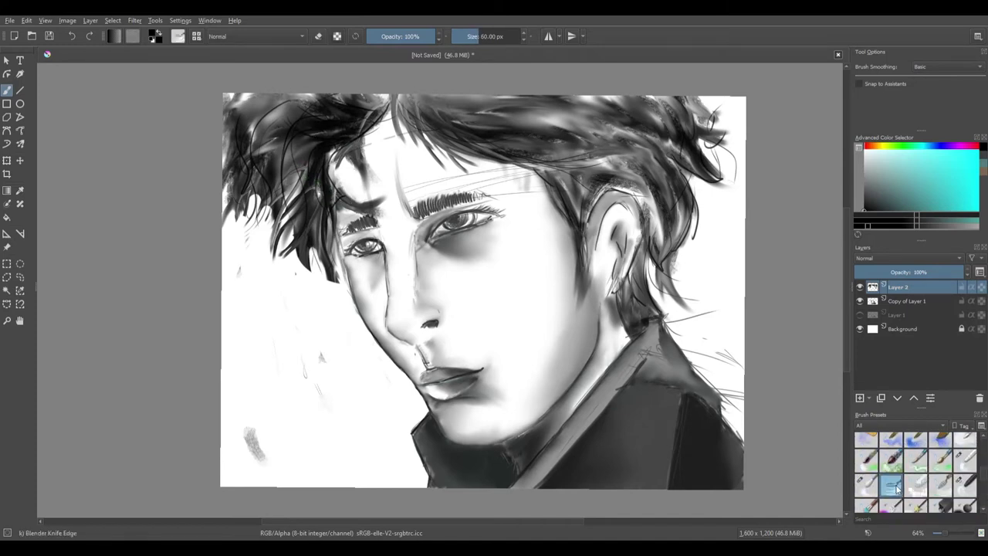
drag(329, 274, 322, 307)
drag(294, 246, 276, 283)
mouse_move(312, 252)
mouse_down()
mouse_move(306, 280)
mouse_move(346, 278)
mouse_up()
Step: Add softer wisps along the lower edge of the far-side hair with Blender Knife Edge at 66% opacity
click(411, 36)
drag(302, 220, 315, 261)
drag(273, 202, 279, 239)
mouse_move(247, 197)
mouse_down()
mouse_move(255, 234)
mouse_move(233, 231)
mouse_up()
drag(236, 210, 245, 240)
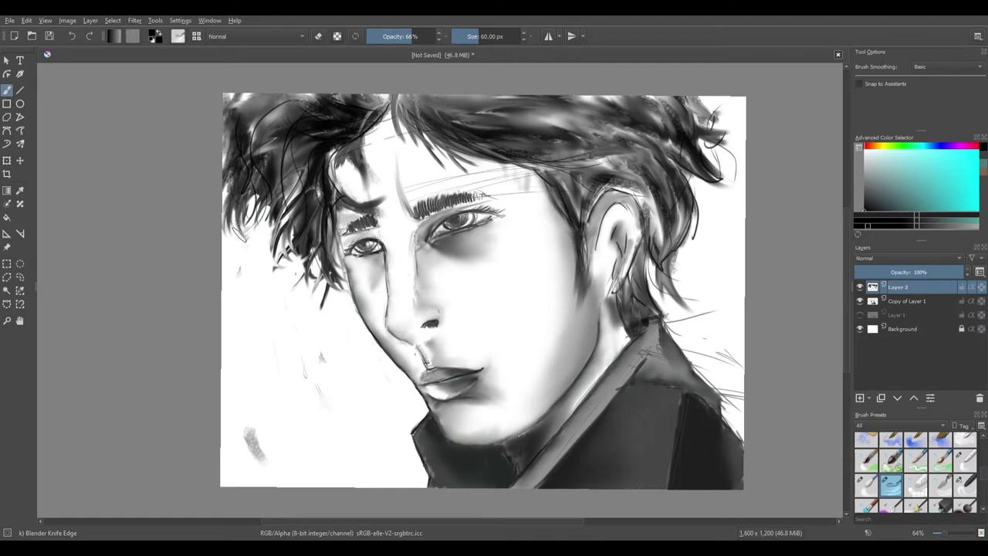
Step: Streak strands through the far-side hair, the parting and the top of the head with Blender Knife Edge at 77% opacity
key(o)
drag(248, 197, 258, 230)
drag(265, 145, 231, 165)
mouse_move(307, 108)
mouse_down()
mouse_move(267, 139)
mouse_move(238, 131)
mouse_up()
drag(374, 116, 309, 150)
mouse_move(377, 105)
mouse_down()
mouse_move(341, 115)
mouse_move(278, 108)
mouse_up()
mouse_move(423, 99)
mouse_down()
mouse_move(452, 124)
mouse_move(552, 120)
mouse_up()
drag(476, 112, 529, 145)
drag(534, 112, 641, 127)
Step: Pull fine pointed strands out of the sideburn and the hair behind the ear with Blender Knife Edge
drag(543, 169, 573, 241)
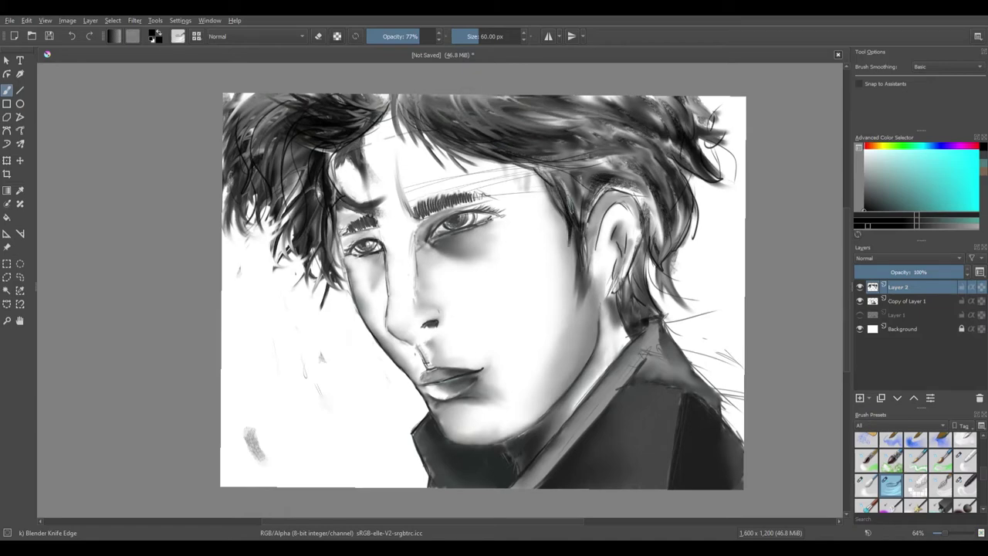
drag(575, 203, 563, 280)
drag(647, 232, 661, 298)
drag(649, 188, 676, 221)
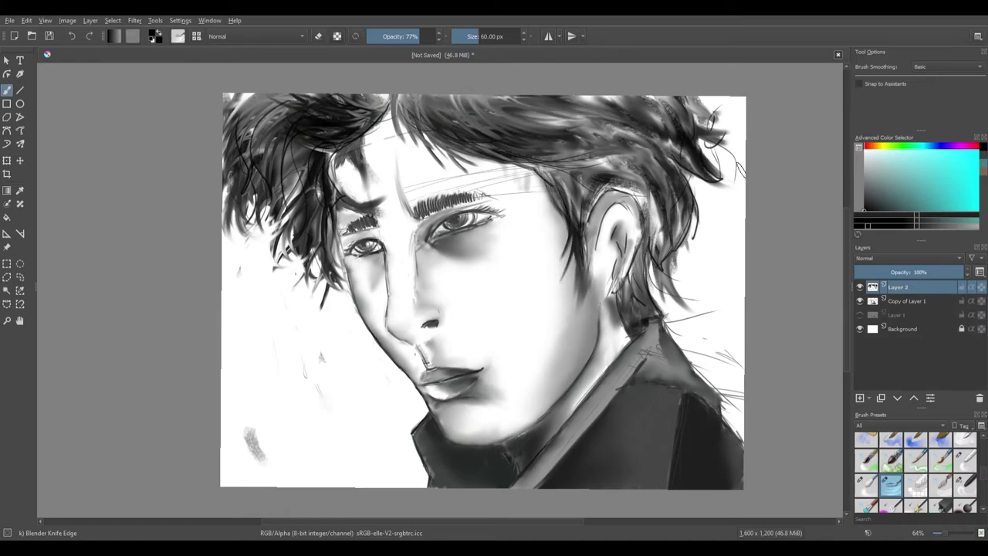
Step: Toggle the hair layer's visibility to compare, and add a new layer directly beneath it
click(861, 287)
click(861, 287)
click(861, 287)
click(860, 287)
click(145, 77)
drag(906, 292, 905, 308)
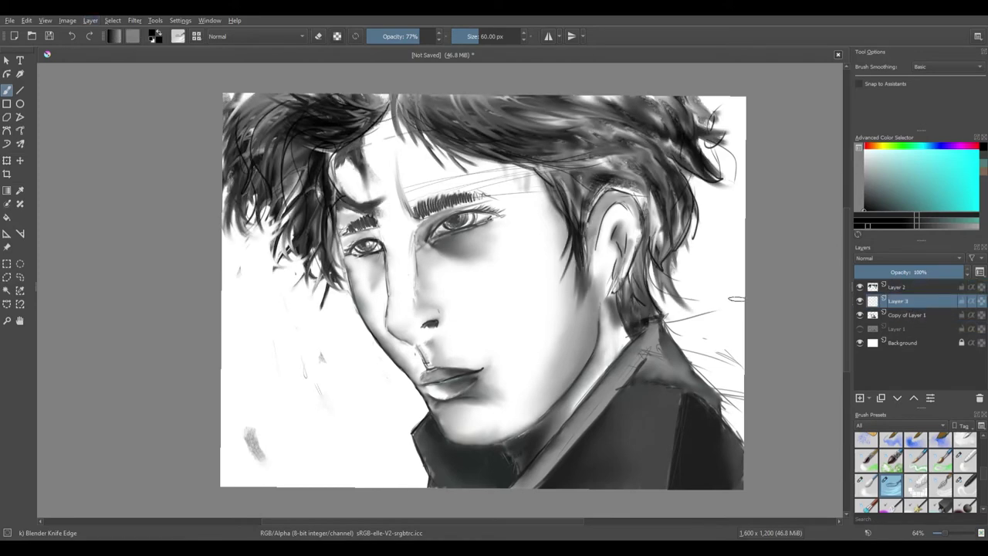
Step: Shade the near temple, cheek, jaw, ear, neck and coat with Basic-4 Flow Opacity at 63% opacity and about 101 px
scroll(917, 471, up, 4)
click(965, 442)
click(891, 468)
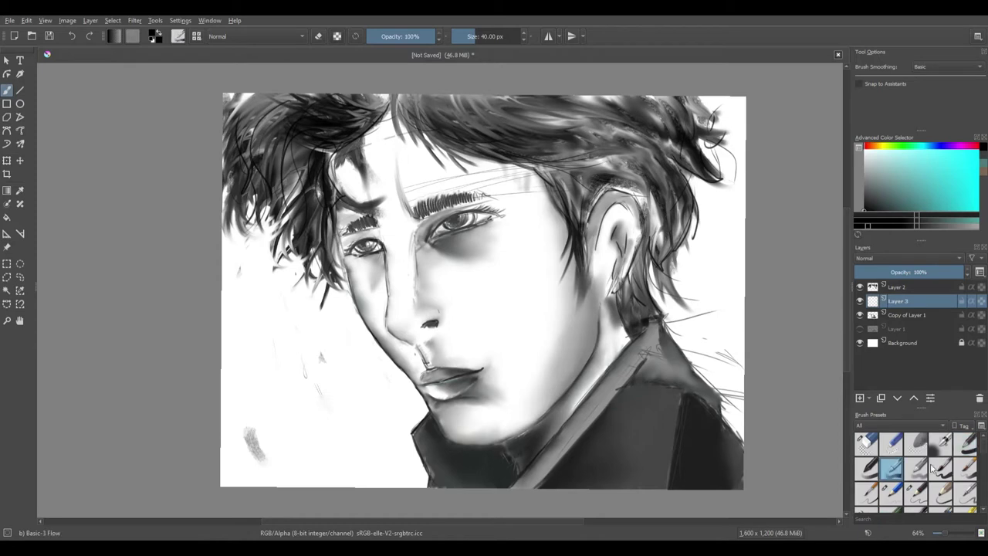
click(916, 469)
click(415, 36)
click(484, 36)
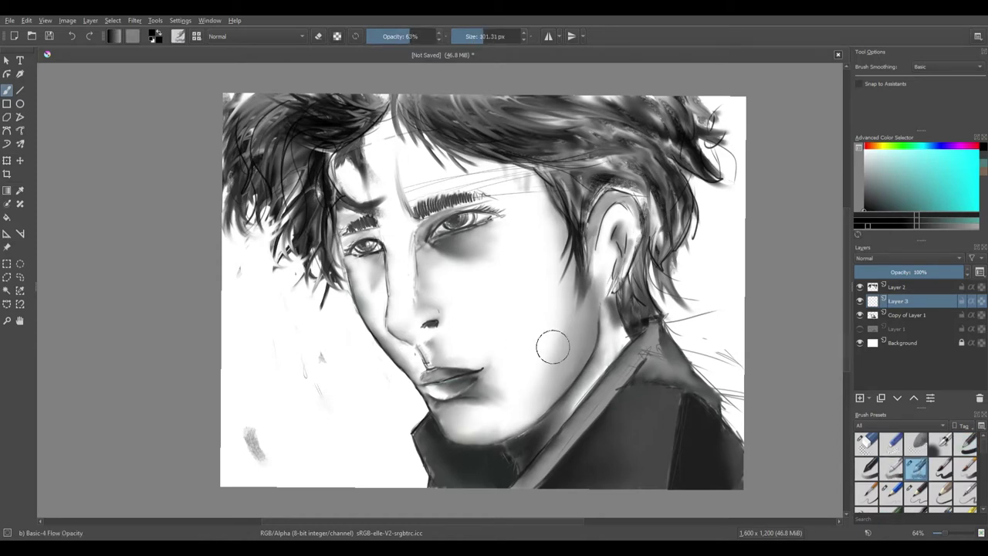
mouse_move(554, 346)
mouse_down()
mouse_move(536, 286)
mouse_move(550, 326)
mouse_move(543, 380)
mouse_move(610, 224)
mouse_move(540, 408)
mouse_move(614, 320)
mouse_move(649, 396)
mouse_move(731, 478)
mouse_up()
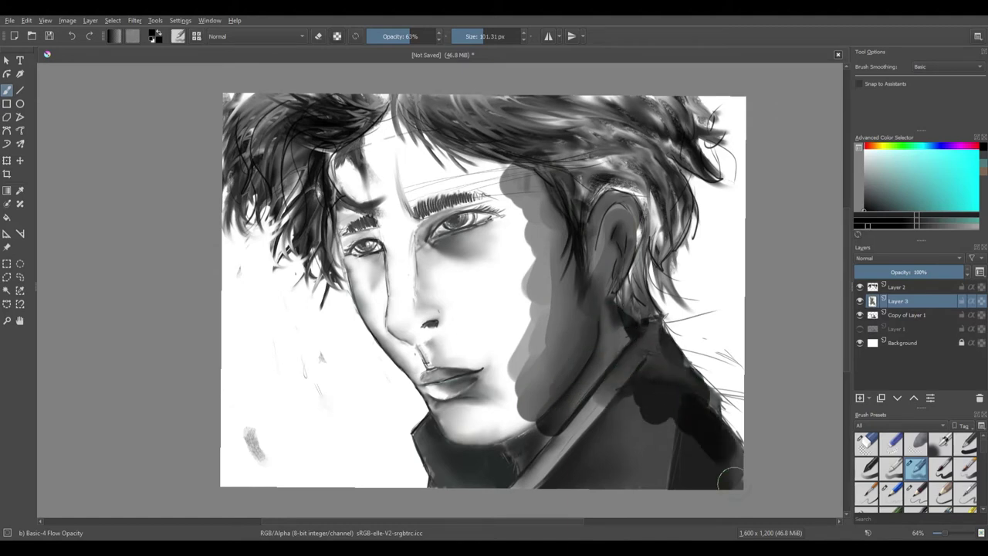
Step: Darken both eyes and their inner corners with Basic-4 Flow Opacity at 41% opacity and about 36 px
shift+drag(419, 275, 389, 264)
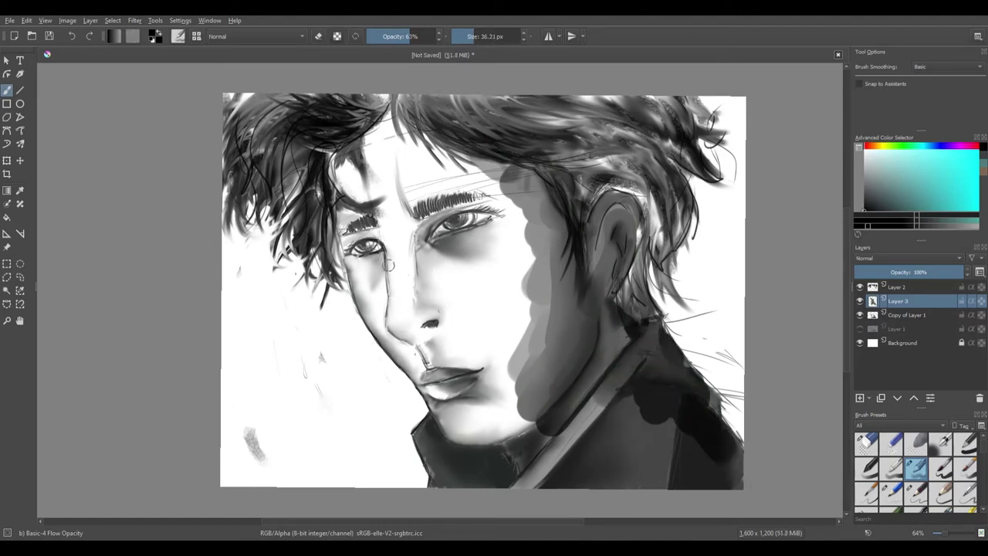
click(394, 37)
mouse_move(443, 224)
mouse_down()
mouse_move(460, 221)
mouse_move(452, 230)
mouse_up()
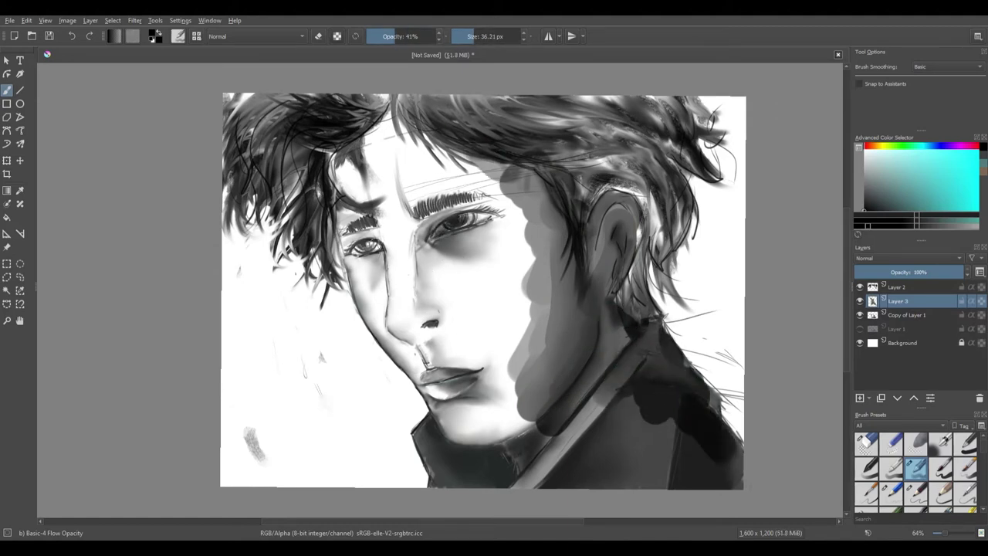
mouse_move(371, 245)
mouse_down()
mouse_move(352, 243)
mouse_move(377, 250)
mouse_up()
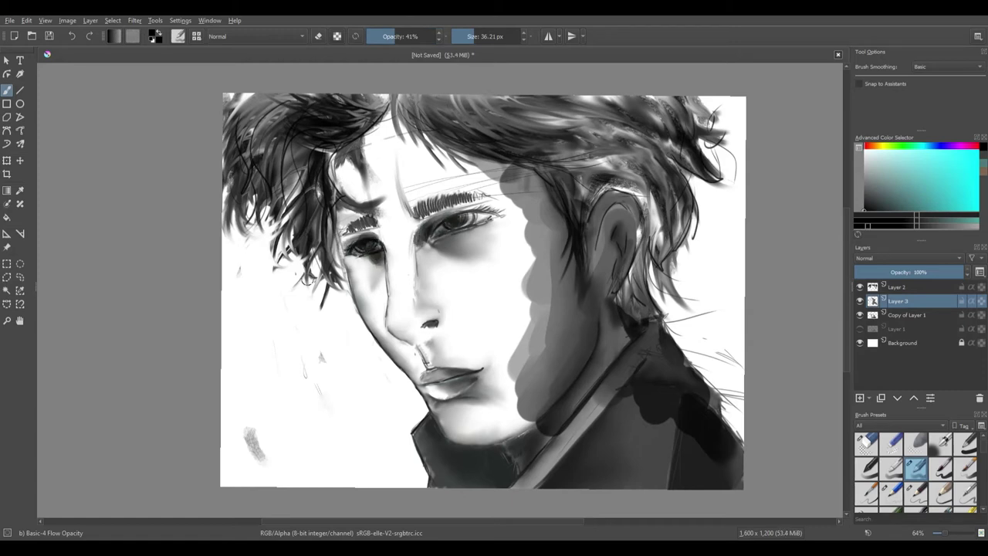
Step: Deepen the shadows under the jaw, inside the ear, on the collar and along the dark coat panel
mouse_move(503, 435)
mouse_down()
mouse_move(549, 386)
mouse_move(540, 401)
mouse_up()
drag(609, 318, 609, 303)
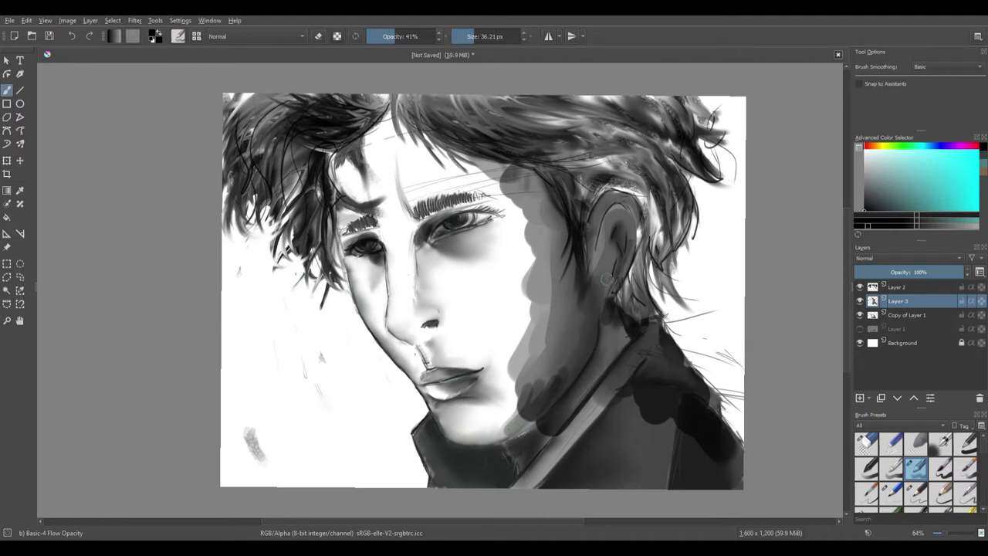
drag(605, 257, 615, 241)
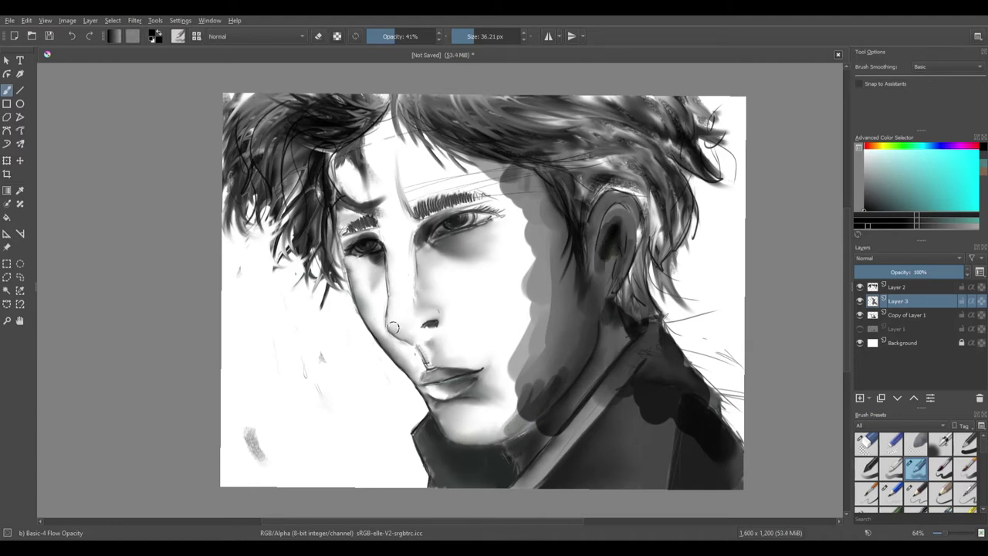
drag(558, 475, 499, 463)
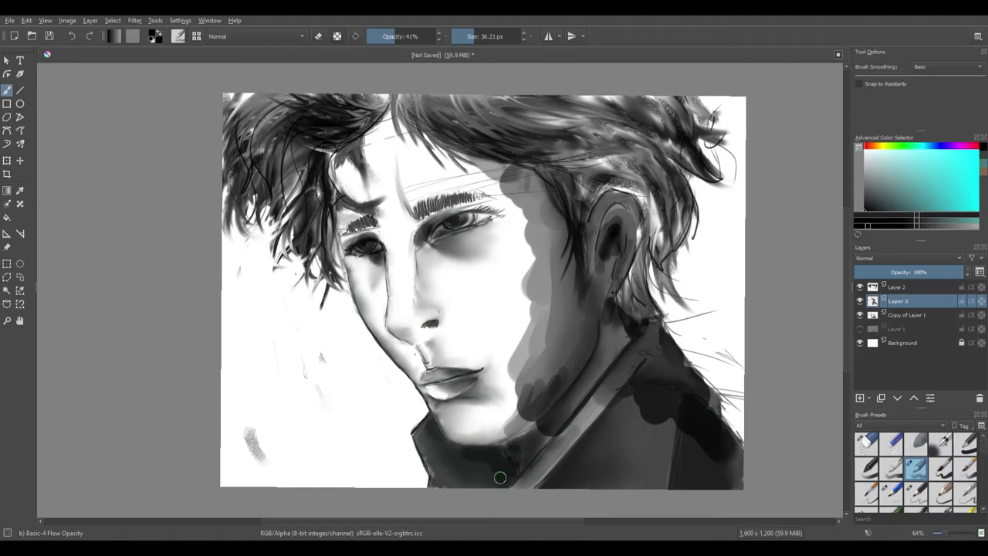
mouse_move(678, 463)
mouse_down()
mouse_move(690, 422)
mouse_move(710, 417)
mouse_move(700, 413)
mouse_up()
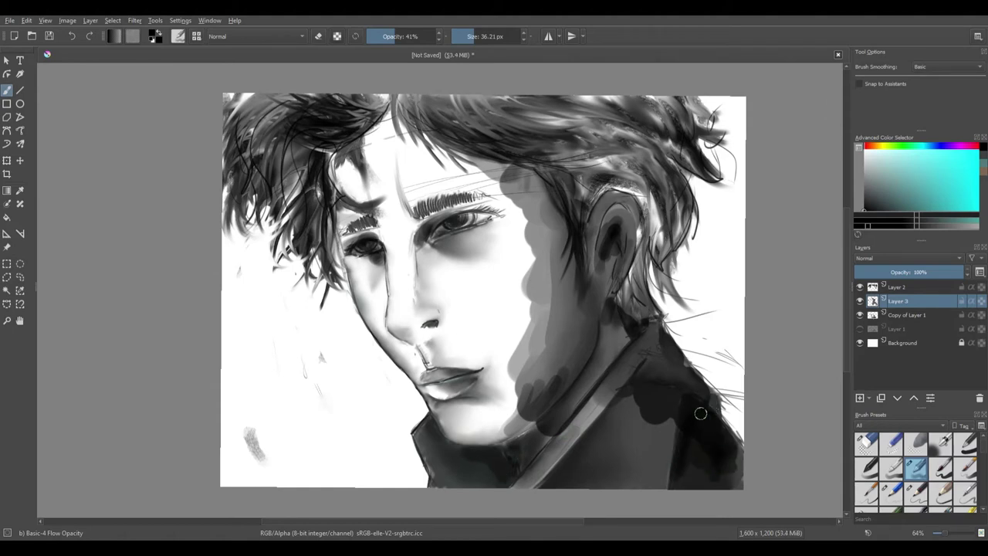
Step: Blend the shadow along the near temple, cheek and jaw with Blender Blur at 76% opacity, enlarging it to about 122 px
scroll(915, 471, down, 5)
click(867, 455)
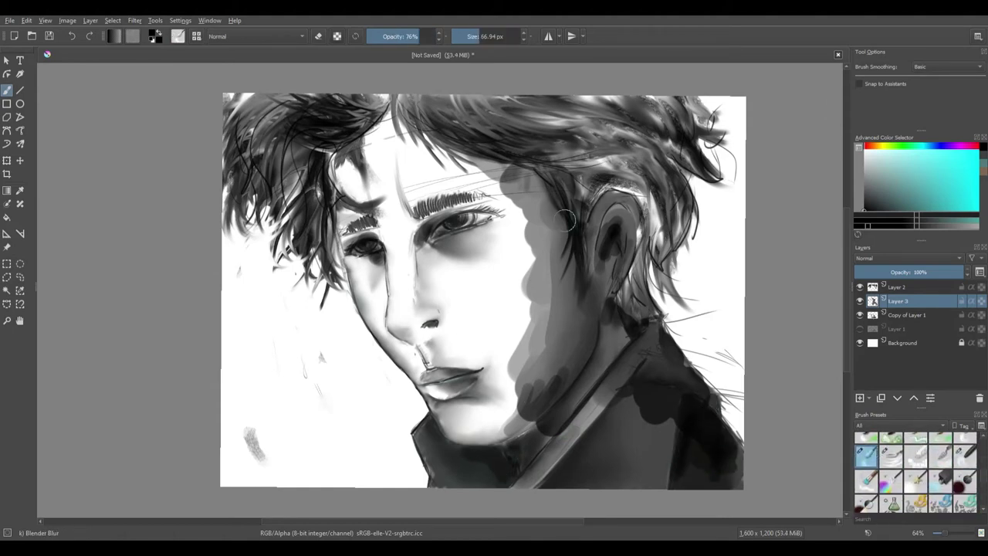
mouse_move(566, 221)
mouse_down()
mouse_move(494, 179)
mouse_move(518, 212)
mouse_move(504, 276)
mouse_move(523, 260)
mouse_move(578, 328)
mouse_move(552, 366)
mouse_move(523, 252)
mouse_move(560, 344)
mouse_move(503, 371)
mouse_move(575, 289)
mouse_move(514, 347)
mouse_up()
click(486, 36)
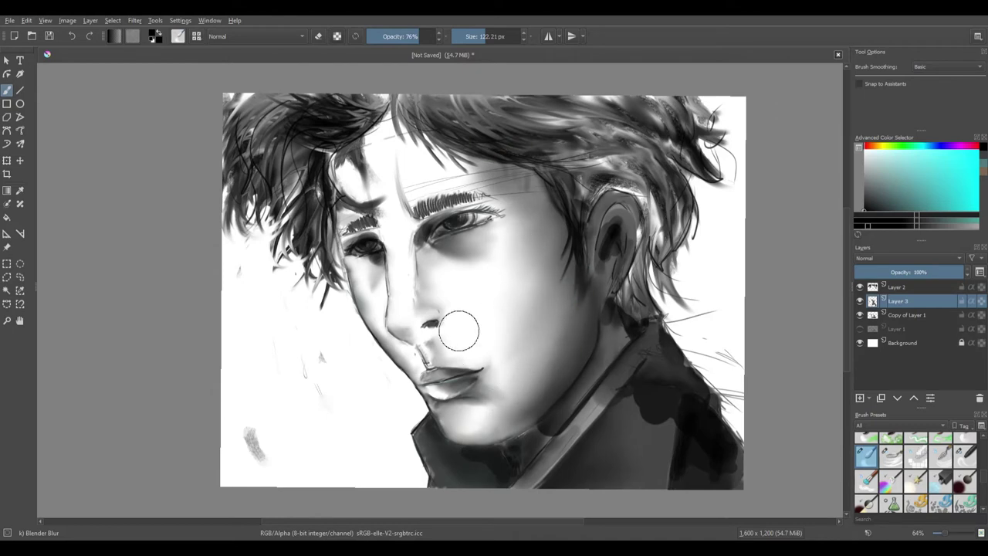
Step: Blend the shading around the far eye with Blender Blur reduced to about 53 px
click(363, 250)
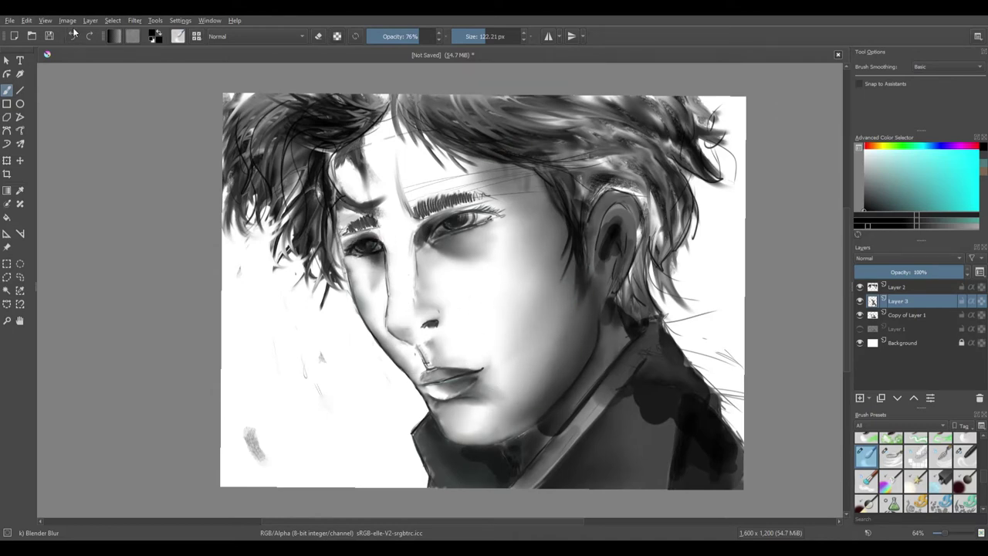
mouse_move(474, 35)
mouse_down()
mouse_move(464, 36)
mouse_move(477, 36)
mouse_up()
drag(369, 241, 351, 253)
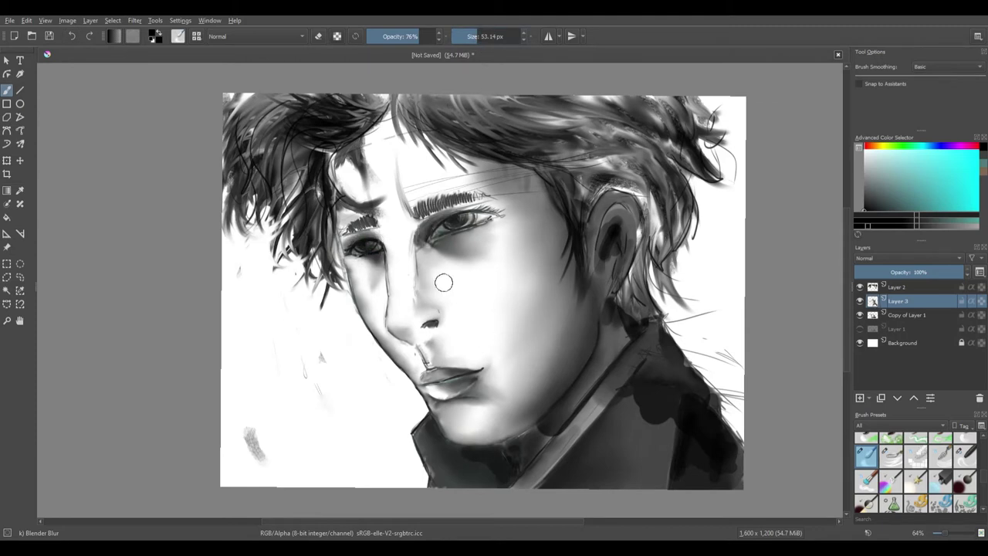
Step: Blur the shading on the collar, coat and ear, and lower the shading layer's opacity to 70%
mouse_move(527, 443)
mouse_down()
mouse_move(583, 402)
mouse_move(605, 424)
mouse_move(675, 410)
mouse_move(684, 440)
mouse_move(729, 467)
mouse_move(646, 467)
mouse_move(646, 447)
mouse_up()
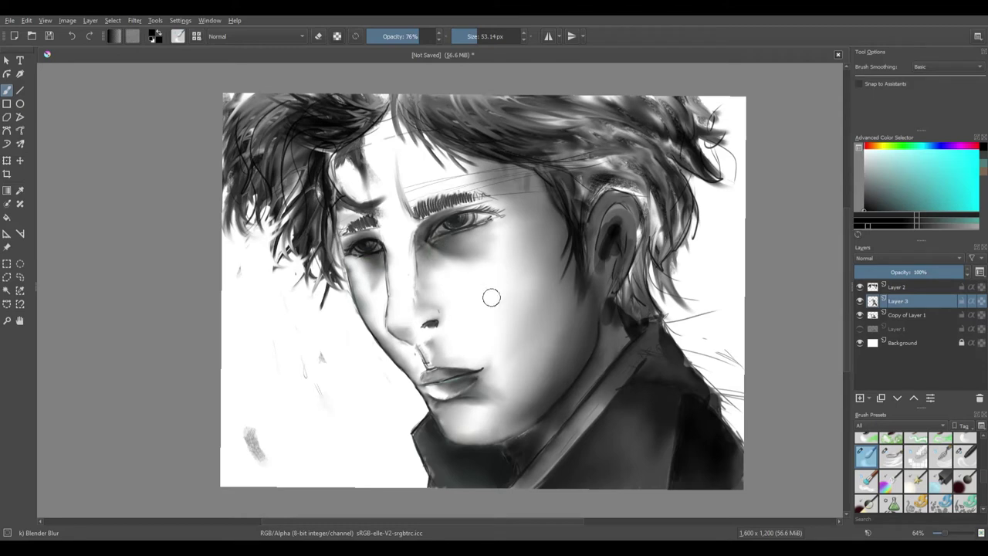
drag(614, 221, 615, 278)
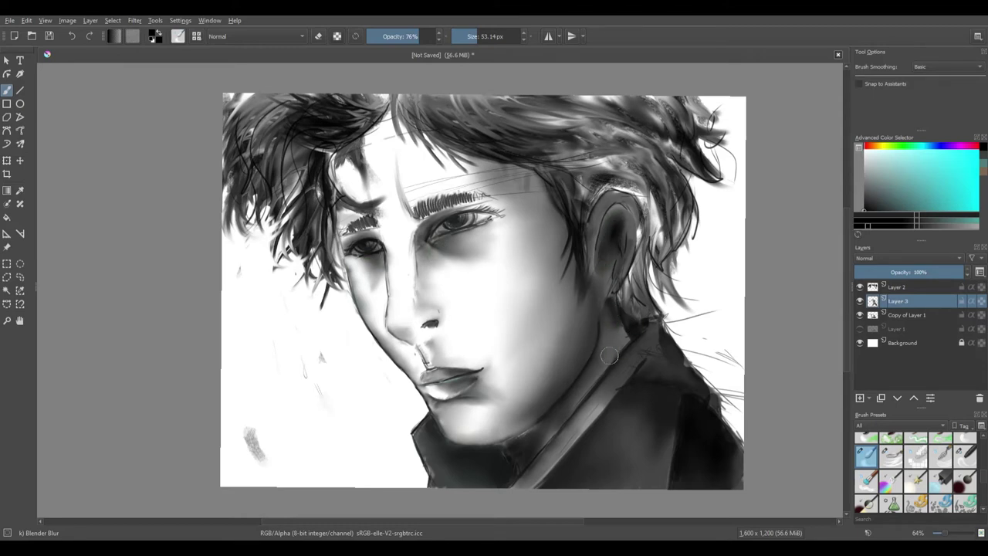
drag(946, 279, 937, 279)
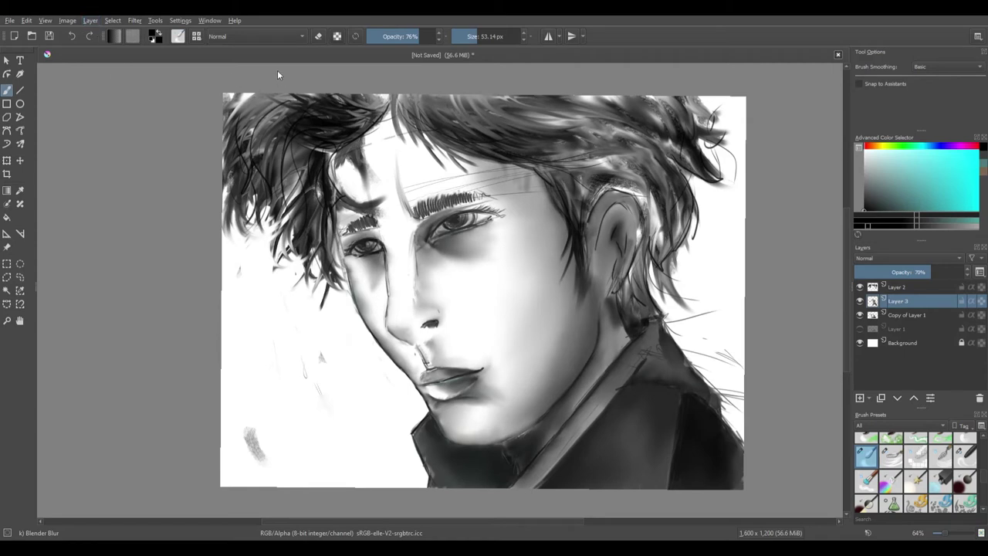
Step: Add a new layer beneath the shading layer and choose a pale peach paint colour
key(Insert)
click(870, 146)
click(885, 150)
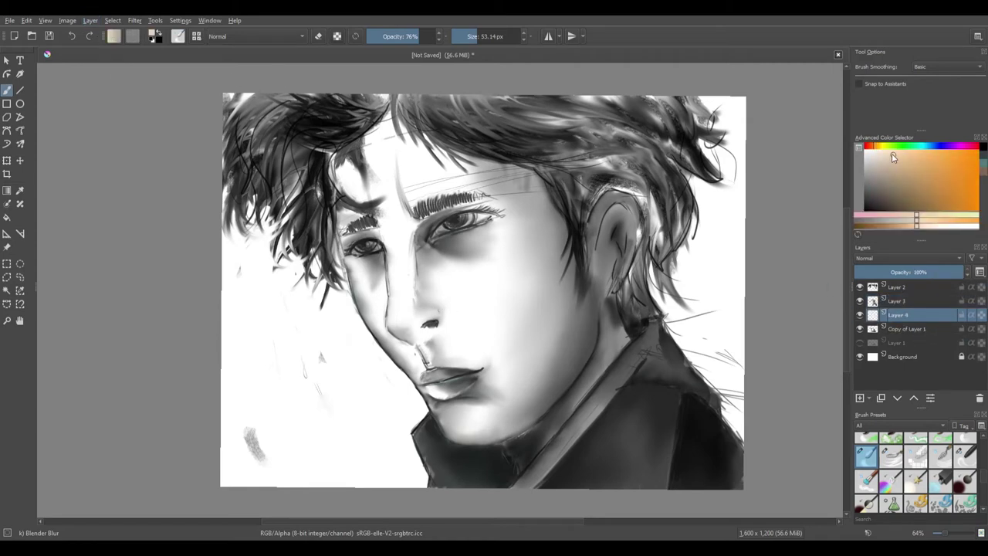
click(396, 36)
drag(414, 332, 418, 384)
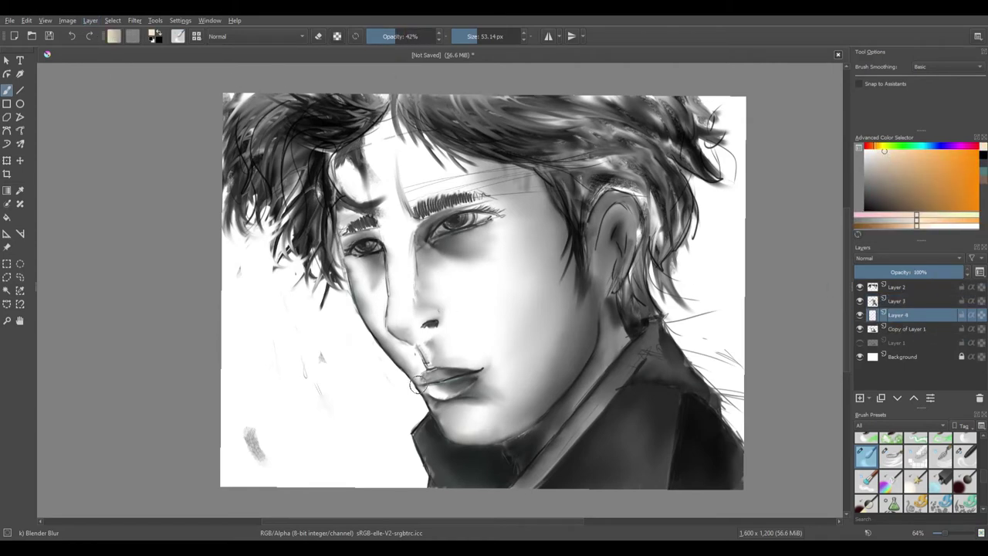
Step: Test peach strokes on the blank area beside the face with brushes including Marker Chisel Smooth and Bristles-4 Glaze
drag(984, 476, 986, 447)
scroll(986, 450, down, 6)
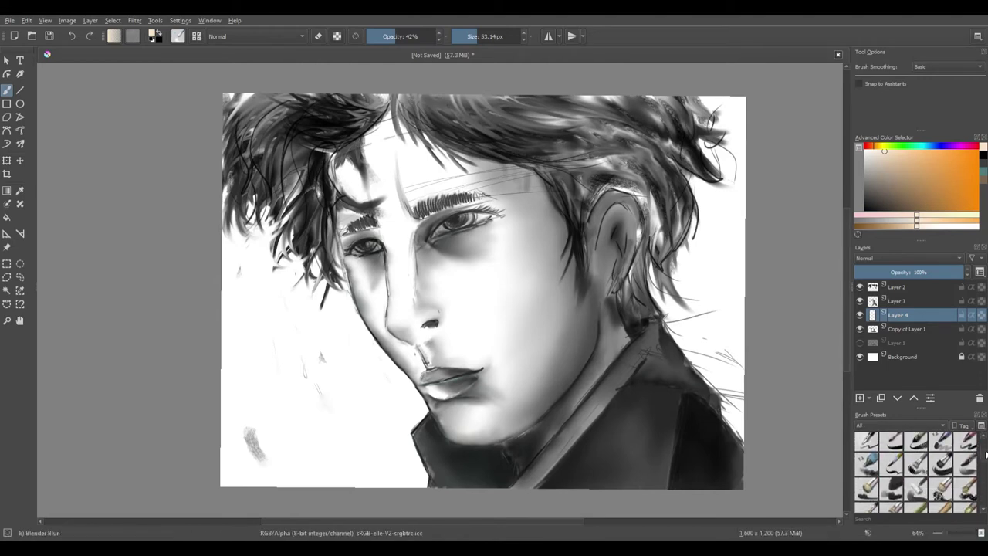
click(967, 440)
scroll(967, 446, up, 3)
drag(297, 390, 293, 453)
click(941, 442)
drag(331, 392, 325, 455)
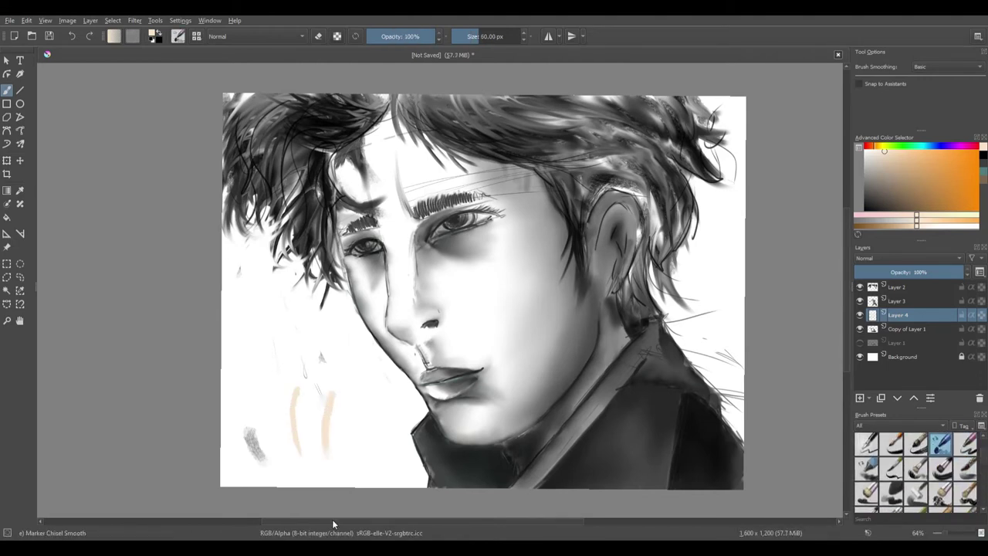
click(964, 468)
drag(320, 358, 274, 407)
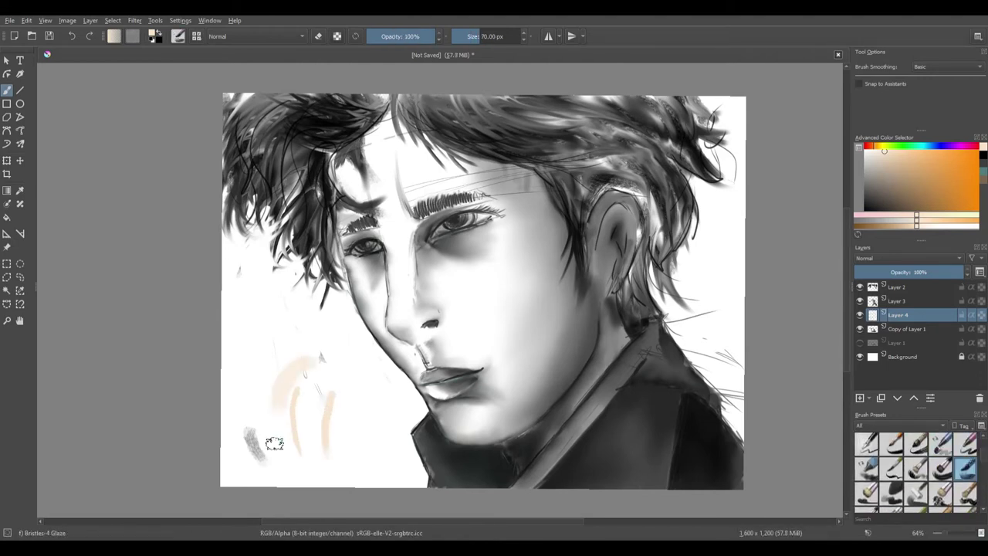
Step: Glaze pale peach over the face and neck with Bristles-4 Glaze at about 50 px and 38% opacity
click(475, 31)
mouse_move(359, 267)
mouse_down()
mouse_move(362, 295)
mouse_move(352, 261)
mouse_up()
click(71, 36)
click(394, 36)
mouse_move(374, 328)
mouse_down()
mouse_move(370, 266)
mouse_move(352, 265)
mouse_move(410, 368)
mouse_move(418, 364)
mouse_move(414, 269)
mouse_move(392, 271)
mouse_move(384, 234)
mouse_move(361, 224)
mouse_move(380, 225)
mouse_move(379, 175)
mouse_move(396, 195)
mouse_move(426, 168)
mouse_move(476, 198)
mouse_move(464, 166)
mouse_up()
mouse_move(506, 226)
mouse_down()
mouse_move(440, 240)
mouse_move(463, 255)
mouse_move(449, 325)
mouse_move(476, 375)
mouse_move(432, 394)
mouse_move(463, 432)
mouse_move(564, 379)
mouse_up()
mouse_move(525, 451)
mouse_down()
mouse_move(601, 380)
mouse_move(554, 412)
mouse_move(514, 408)
mouse_move(459, 431)
mouse_move(576, 284)
mouse_move(560, 271)
mouse_move(498, 304)
mouse_move(469, 298)
mouse_move(547, 245)
mouse_move(581, 269)
mouse_move(593, 359)
mouse_up()
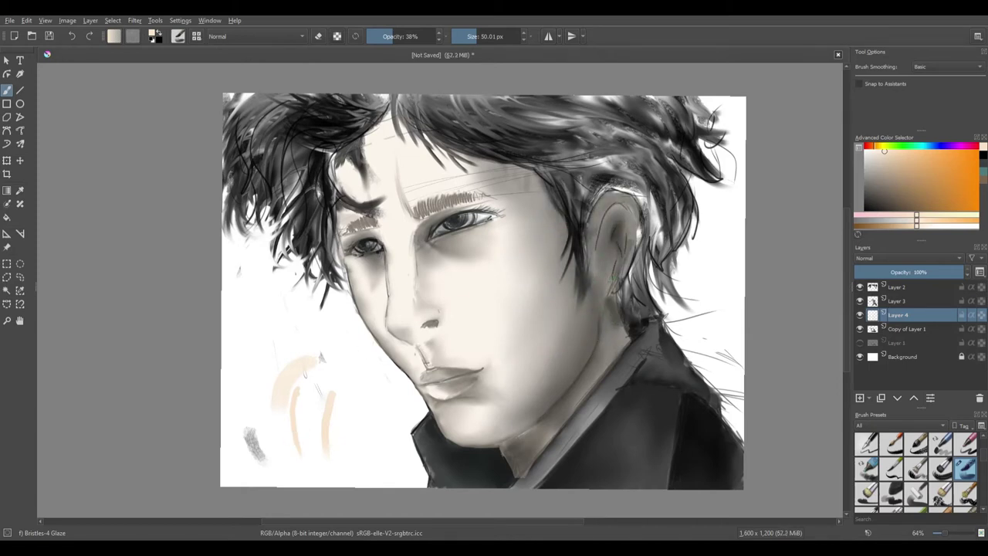
Step: Glaze light orange into the shadowed skin along the cheeks and jaw with brush opacity lowered to 13%
click(944, 157)
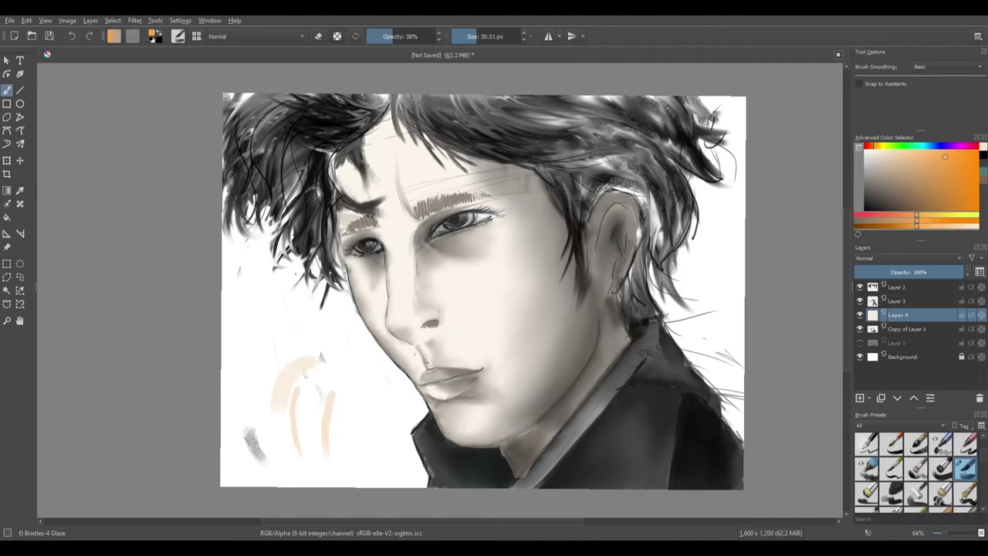
key(i)
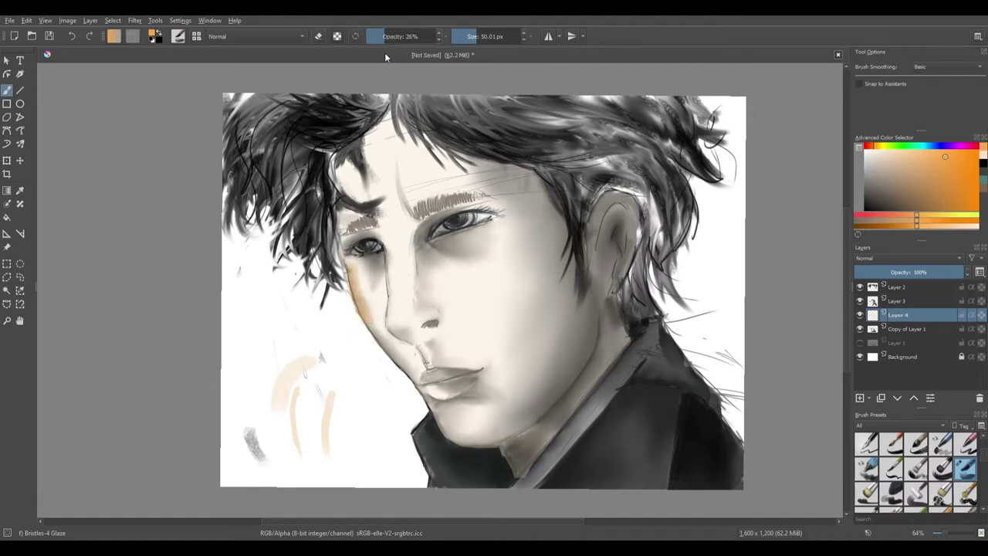
drag(264, 338, 282, 378)
click(371, 36)
click(376, 36)
drag(257, 309, 268, 337)
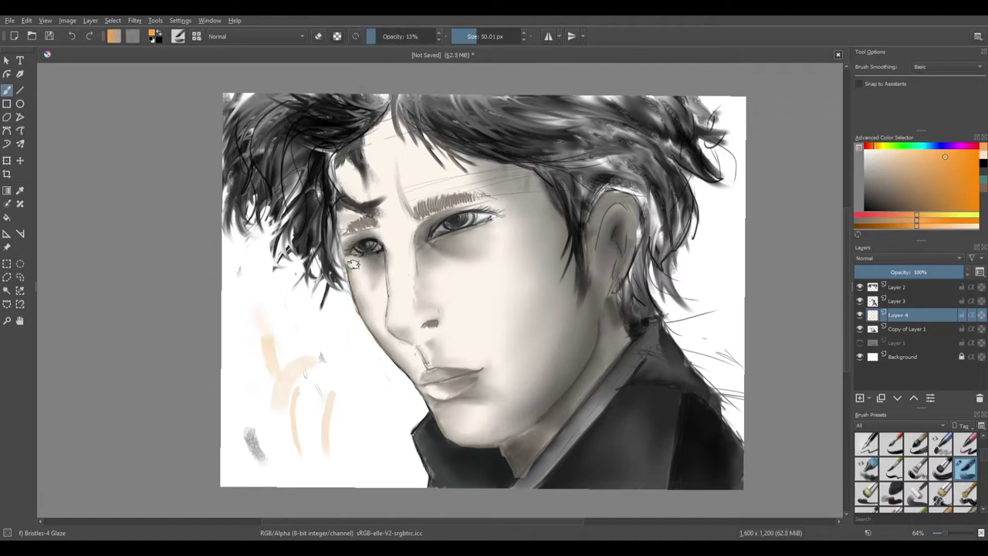
drag(353, 265, 375, 307)
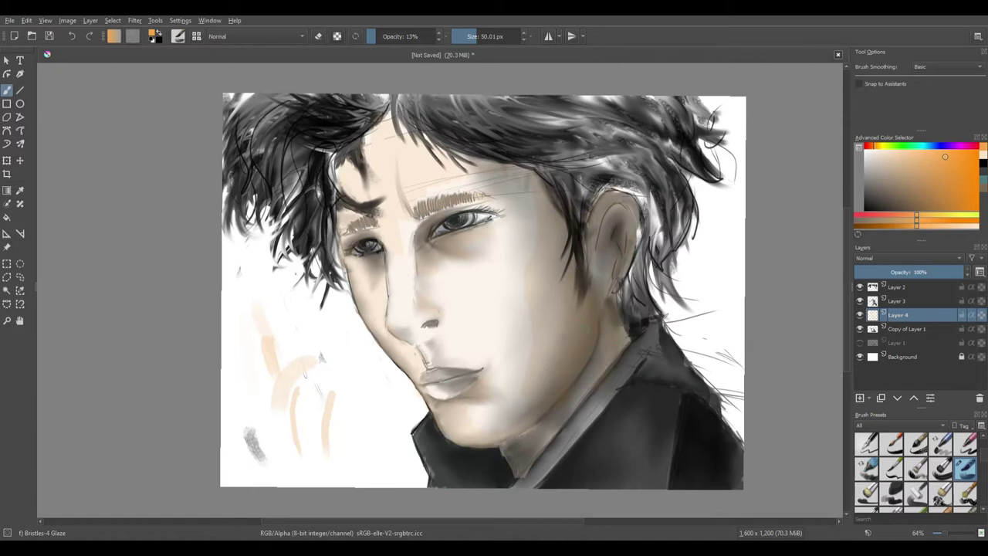
Step: Smooth the skin colour on the face and neck using Blender Blur at 84% opacity and about 79 px
scroll(917, 471, down, 5)
scroll(918, 471, up, 2)
click(866, 450)
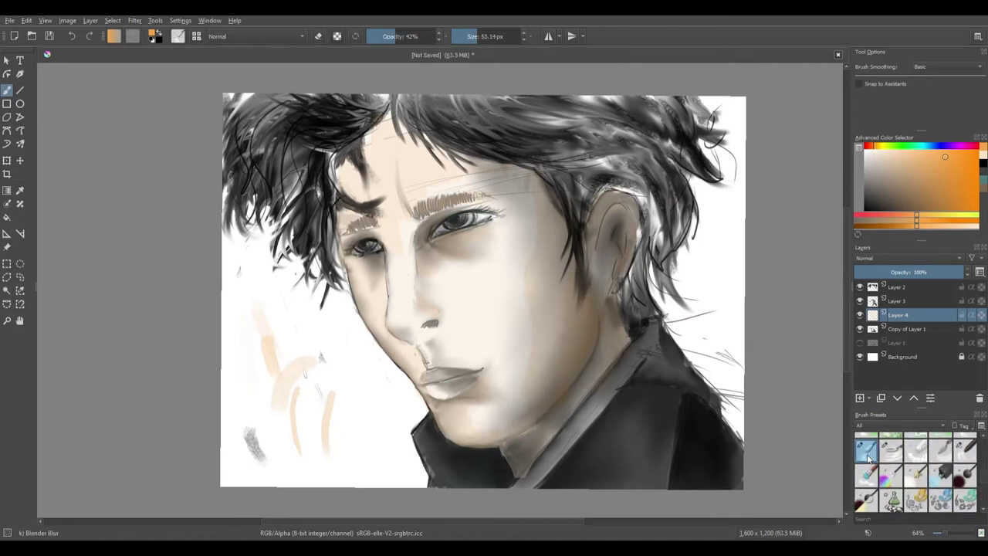
click(890, 451)
click(866, 453)
drag(401, 36, 405, 36)
drag(413, 37, 423, 36)
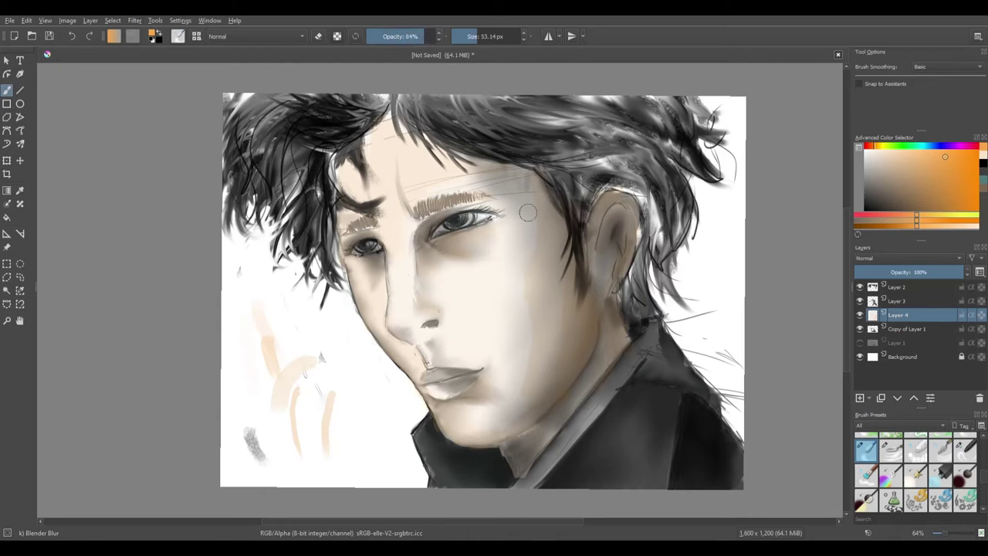
click(481, 36)
drag(511, 467, 525, 436)
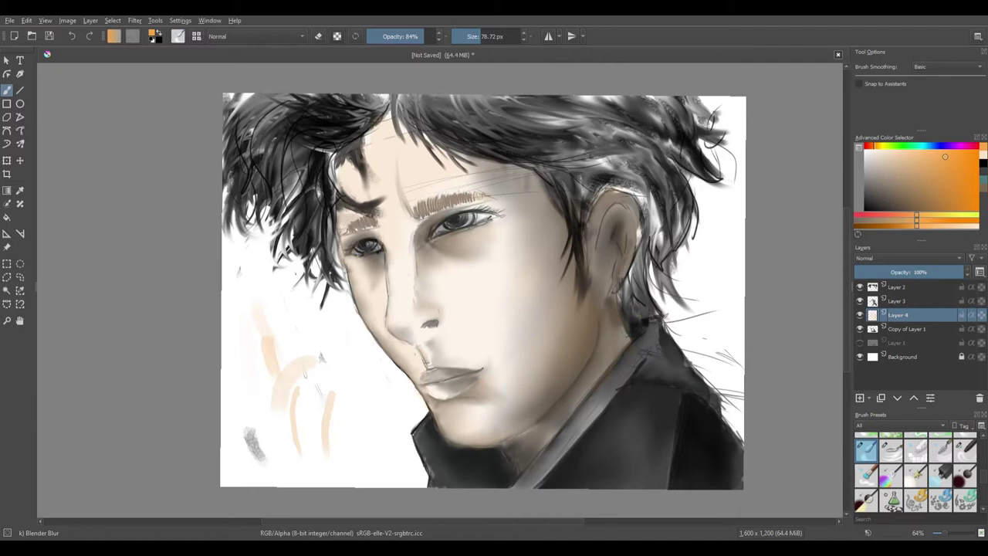
Step: Pick a slightly darker orange and return to Bristles-4 Glaze, undoing a trial dab made on the cheek with Basic-5 Size Opacity
click(945, 169)
scroll(919, 471, down, 2)
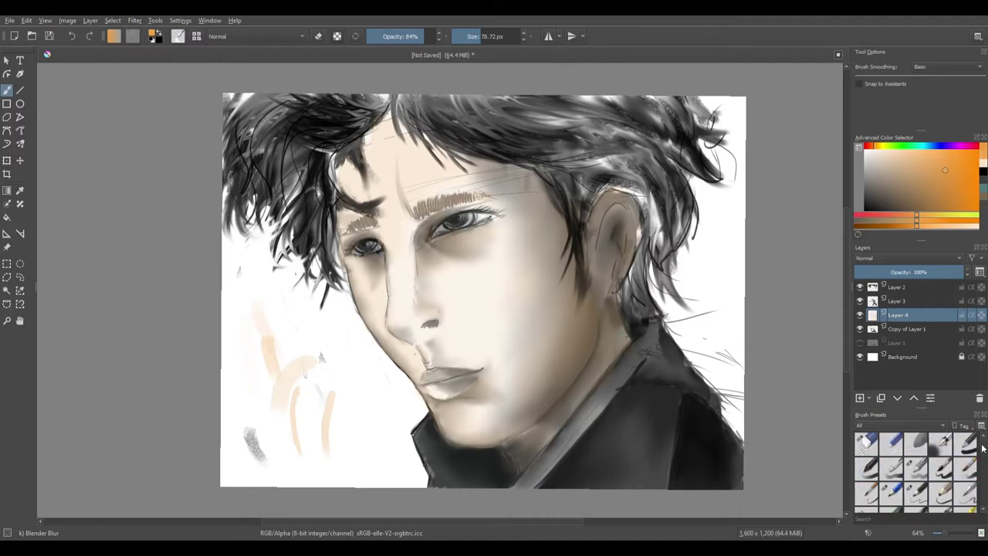
click(942, 471)
click(965, 467)
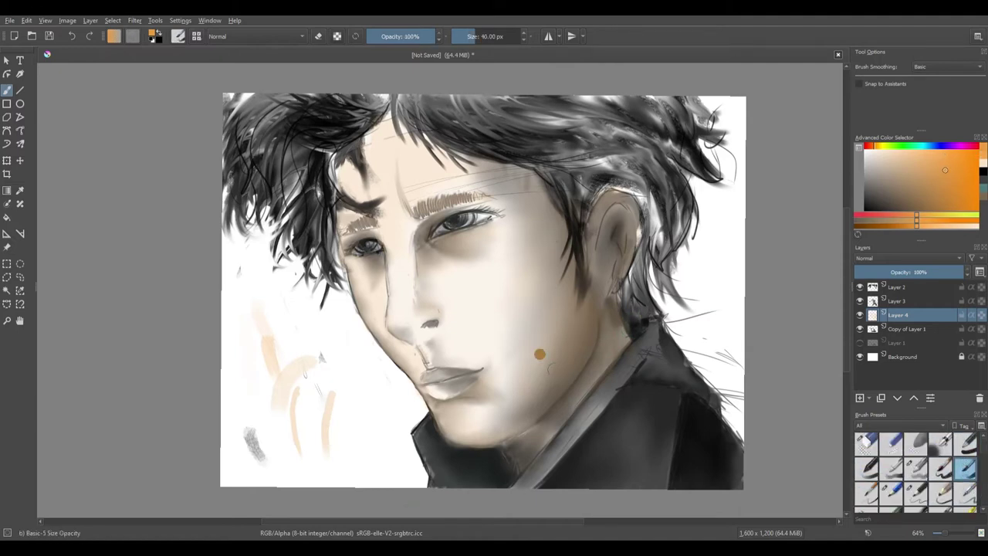
scroll(978, 464, down, 2)
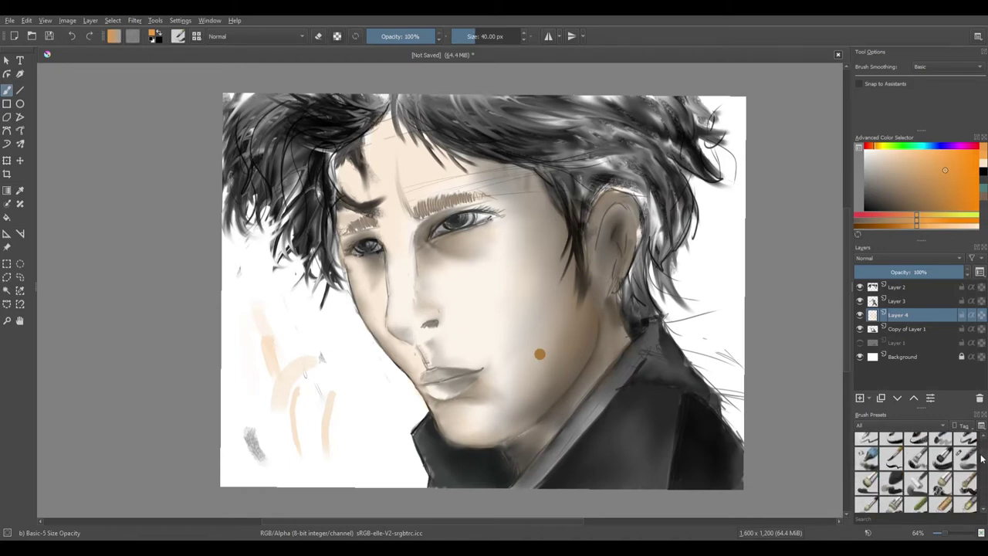
click(965, 444)
click(71, 37)
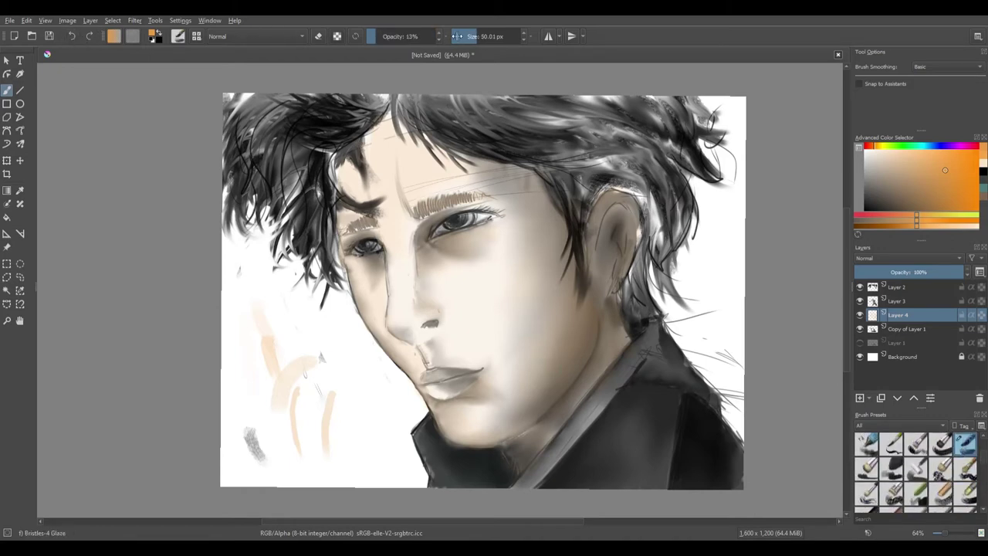
Step: Glaze orange over the near cheek, temple and jaw with the brush enlarged to about 101 px
click(484, 36)
mouse_move(538, 286)
mouse_down()
mouse_move(479, 291)
mouse_move(517, 342)
mouse_up()
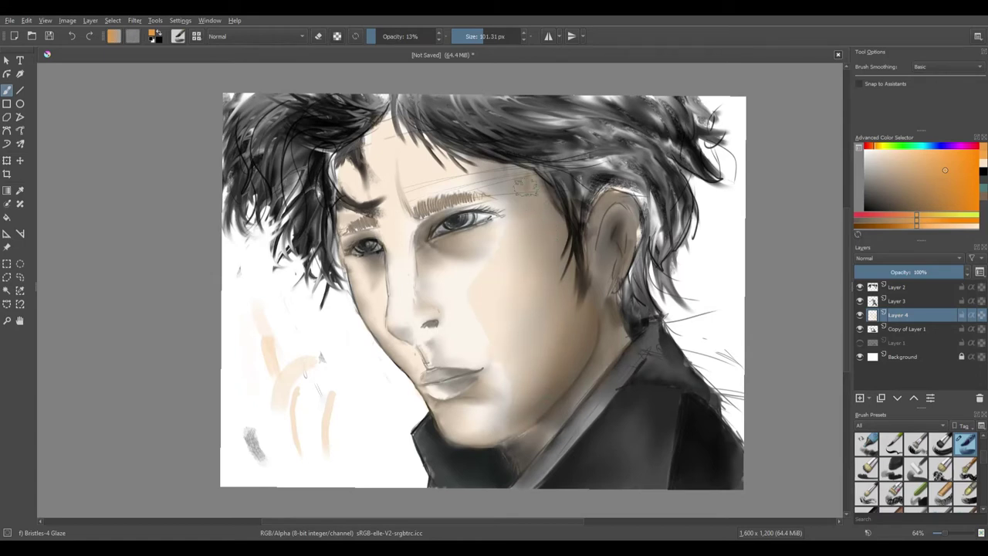
drag(511, 230, 495, 296)
mouse_move(491, 342)
mouse_down()
mouse_move(473, 279)
mouse_move(515, 229)
mouse_move(512, 175)
mouse_move(520, 364)
mouse_move(501, 154)
mouse_up()
mouse_move(471, 262)
mouse_down()
mouse_move(504, 301)
mouse_move(457, 300)
mouse_up()
Step: Tone down the orange along the side of the face and jaw with pale cream and greyish glazes, and select light peach
ctrl+click(506, 429)
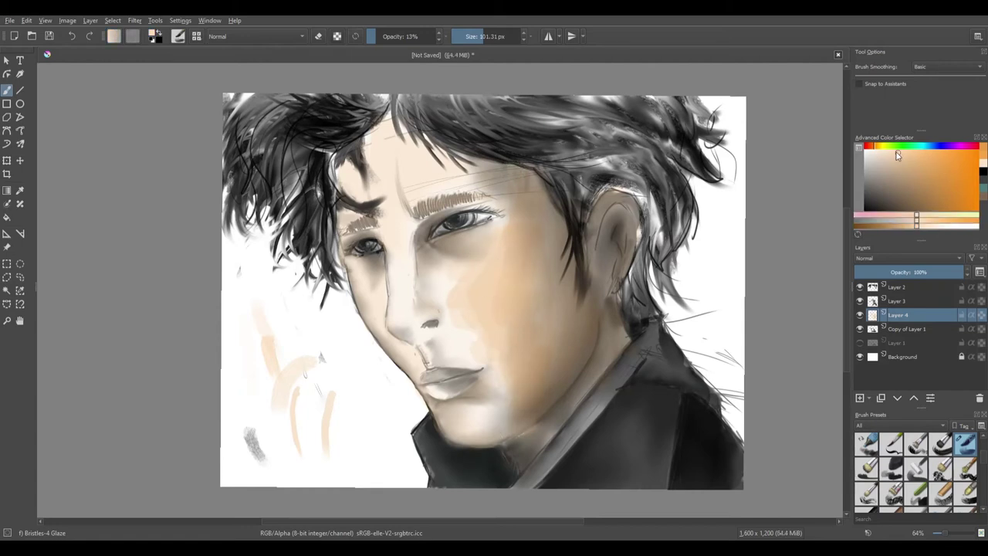
mouse_move(897, 147)
mouse_down()
mouse_move(880, 146)
mouse_move(893, 147)
mouse_move(885, 163)
mouse_move(887, 150)
mouse_up()
click(941, 153)
drag(564, 252, 594, 349)
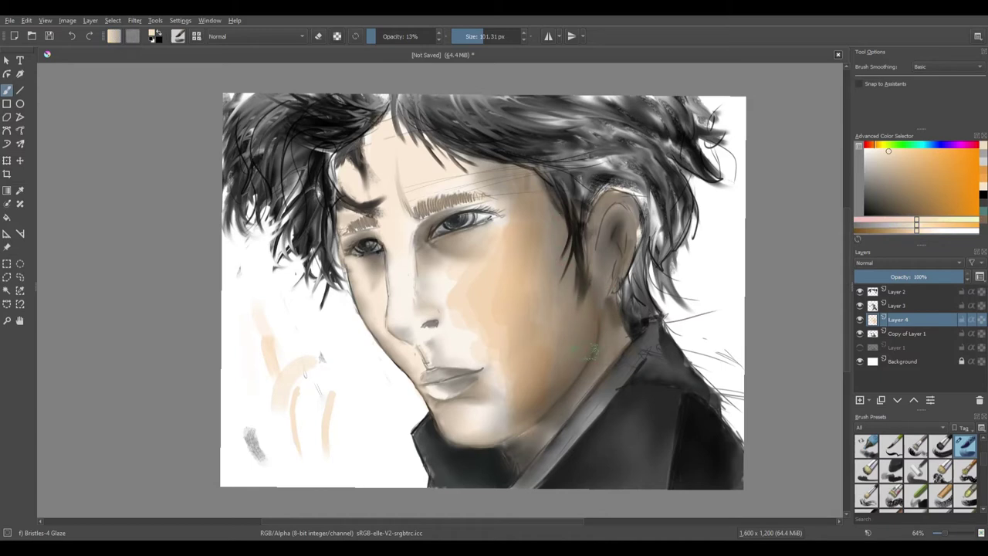
drag(312, 456, 328, 468)
click(870, 153)
drag(578, 258, 561, 228)
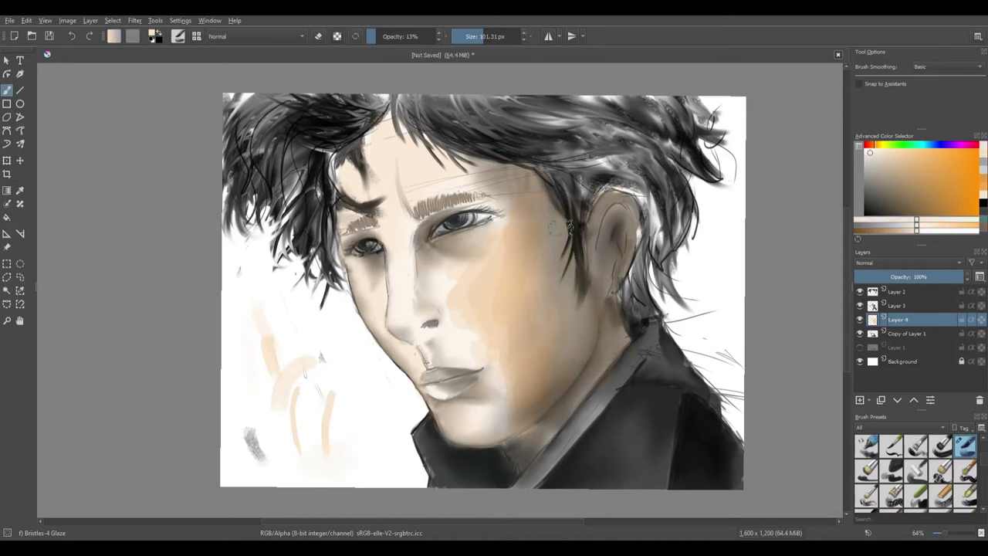
click(914, 154)
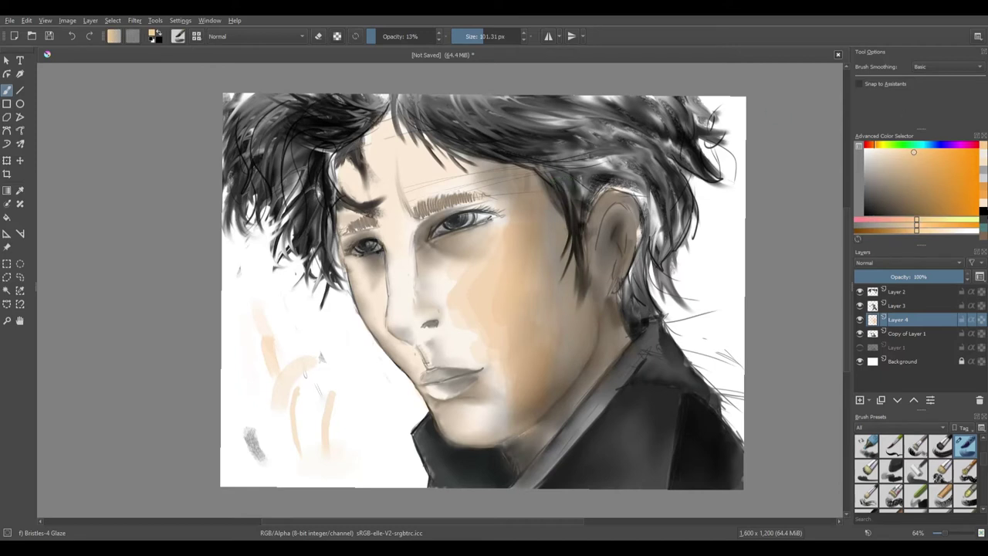
Step: Blend the orange and cream patches on the near cheek, jaw and chin with Blender Blur
scroll(985, 471, down, 5)
scroll(984, 479, up, 2)
click(866, 491)
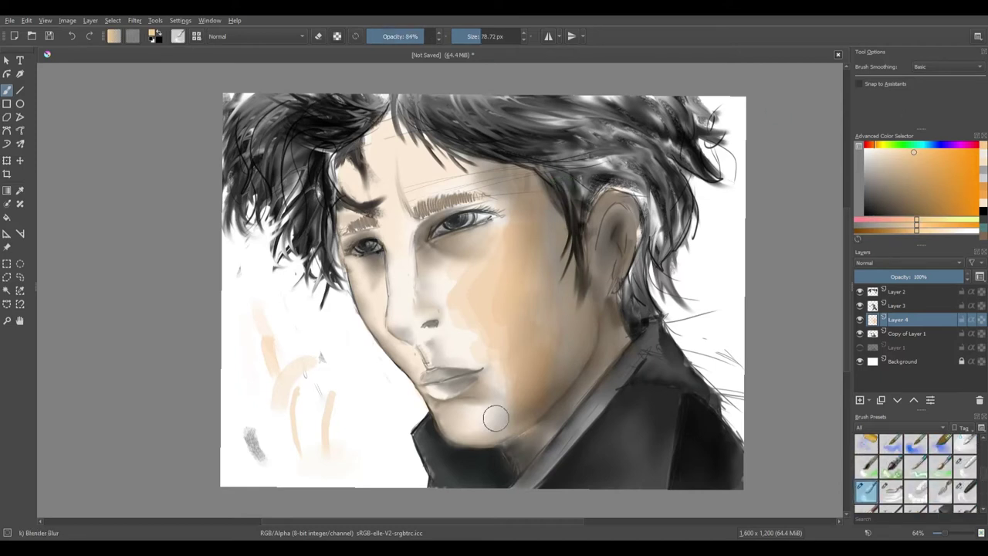
mouse_move(534, 300)
mouse_down()
mouse_move(527, 192)
mouse_move(457, 268)
mouse_move(444, 316)
mouse_move(465, 341)
mouse_move(512, 363)
mouse_move(481, 420)
mouse_move(504, 419)
mouse_move(557, 393)
mouse_move(523, 278)
mouse_move(547, 384)
mouse_move(517, 368)
mouse_move(516, 442)
mouse_up()
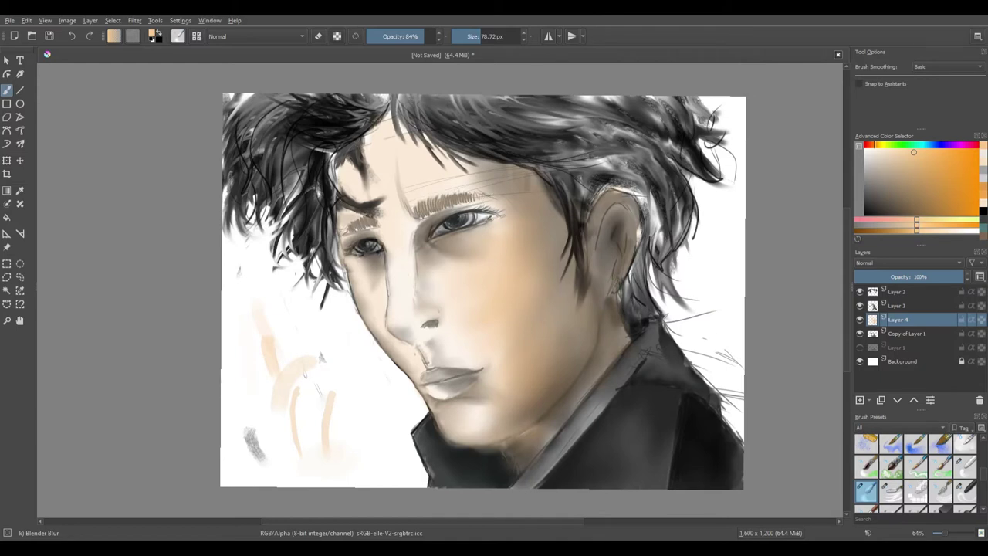
Step: Paint the lips in brown tones with Marker Chisel Smooth, reducing the brush to about 20 px and then 10 px
scroll(942, 488, down, 2)
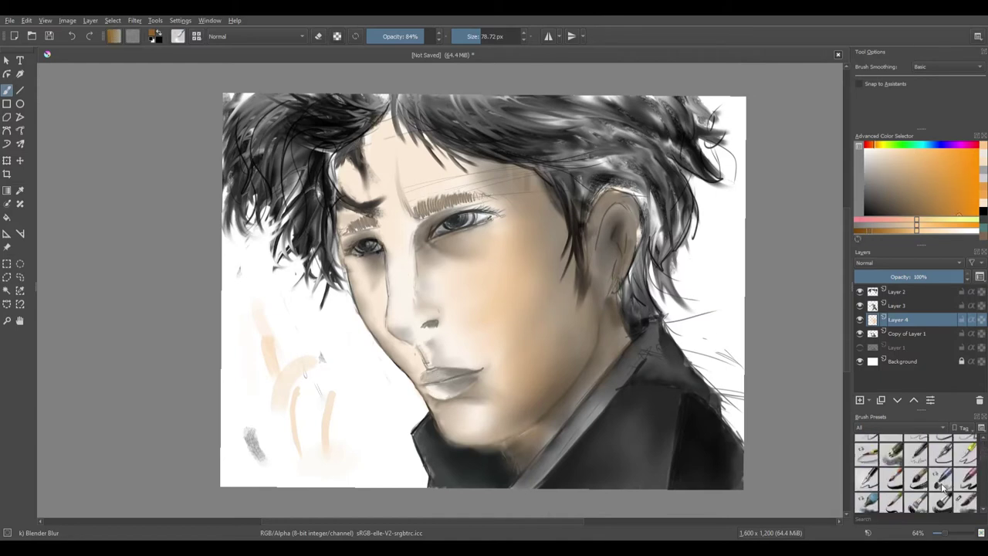
click(942, 487)
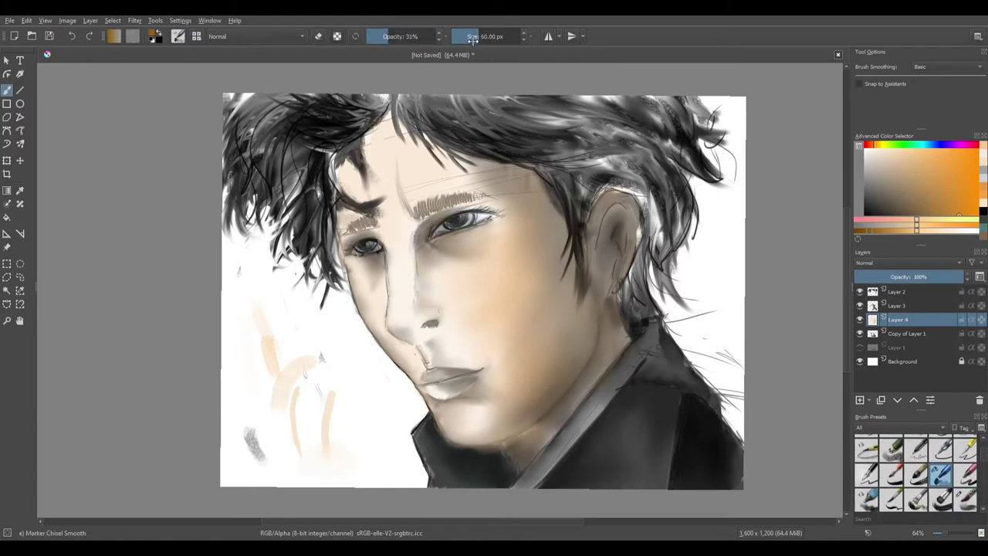
drag(472, 39, 468, 38)
drag(428, 391, 451, 393)
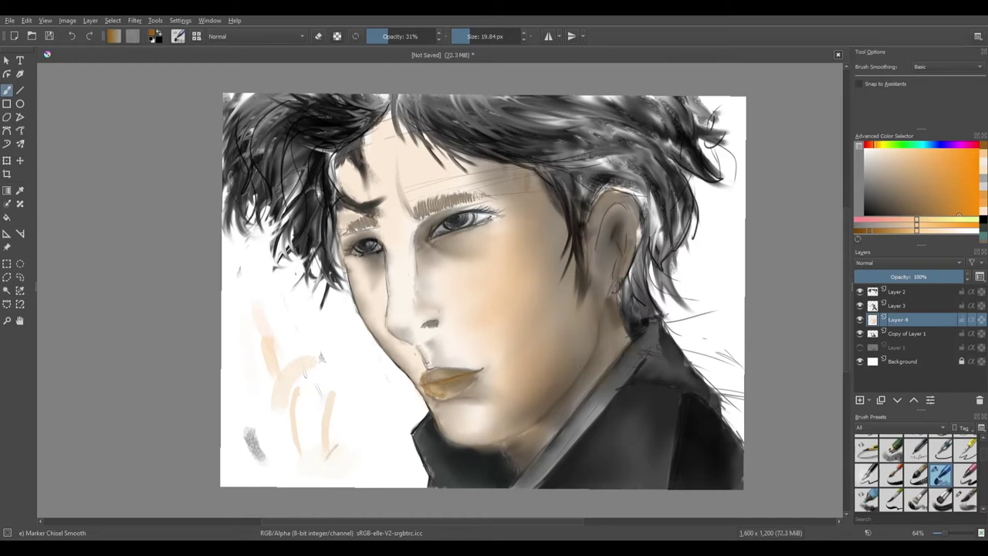
click(858, 231)
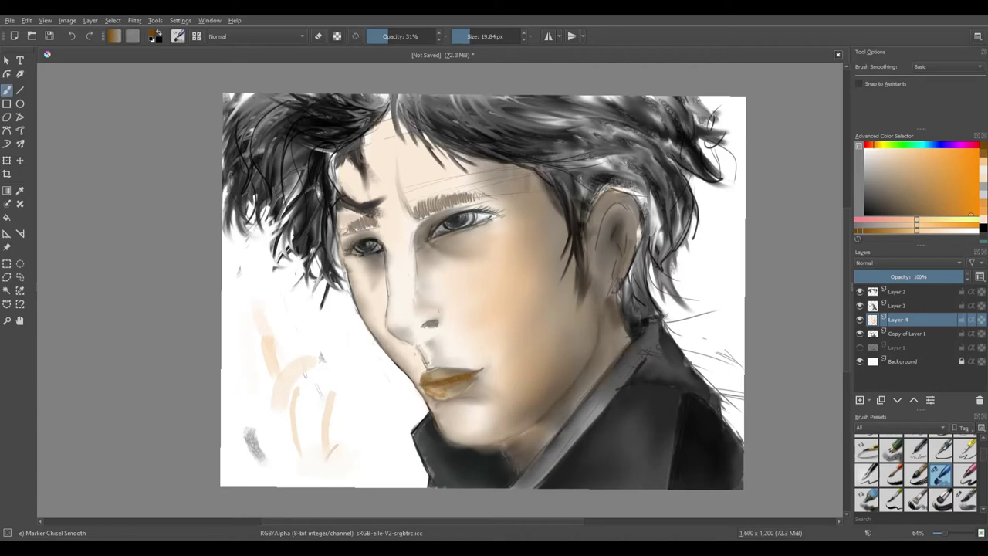
click(473, 37)
click(983, 229)
Step: Soften the brown lip colour with Blender Blur reduced to about 18 px
scroll(985, 477, down, 5)
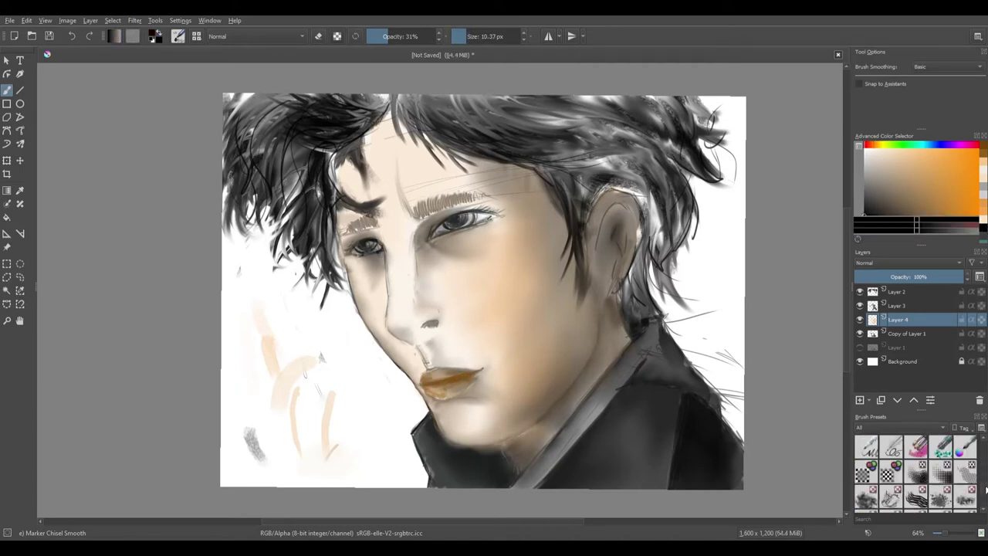
scroll(985, 477, down, 3)
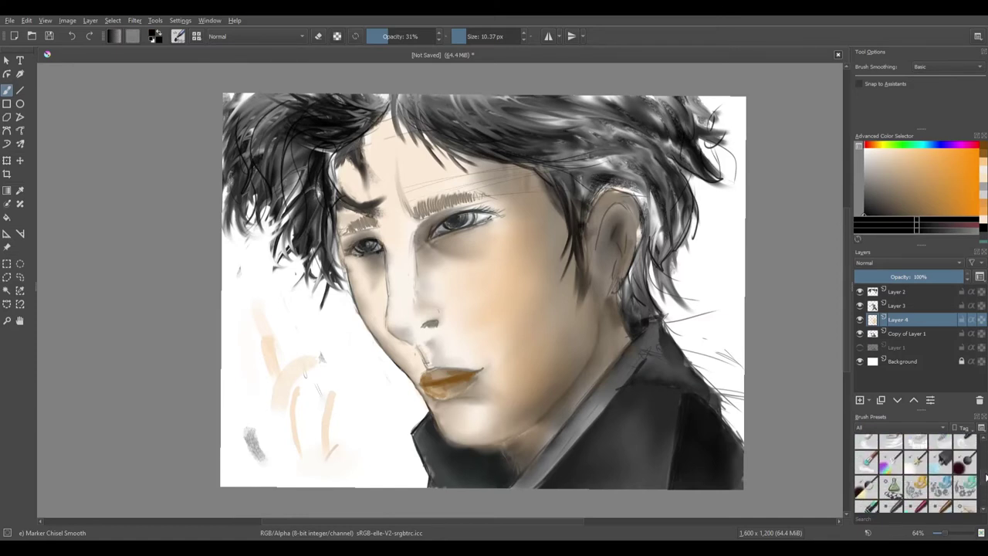
click(866, 445)
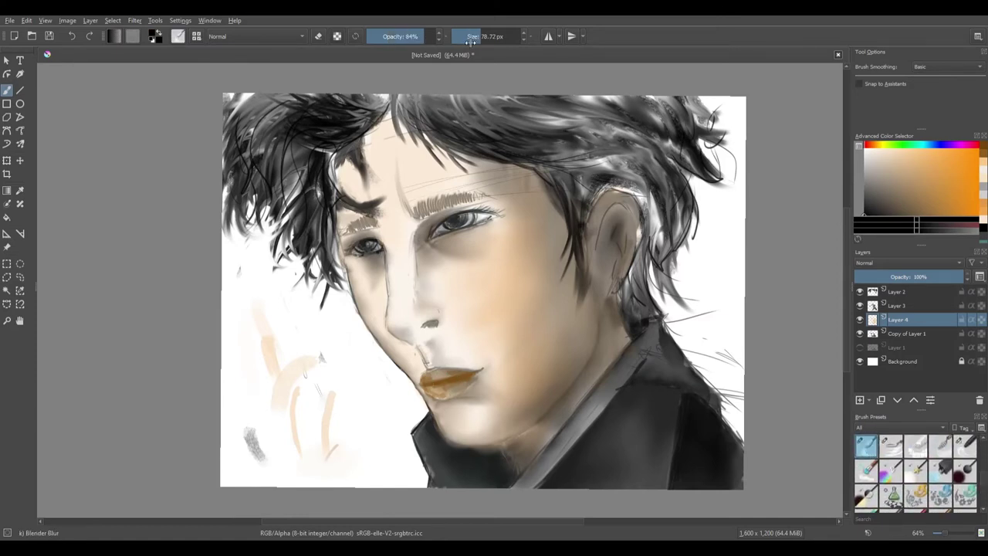
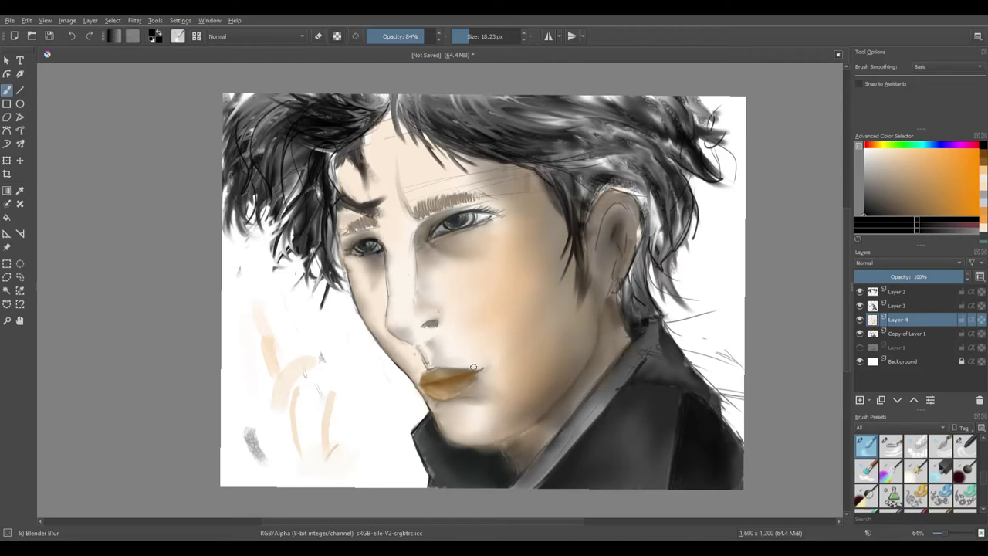
Step: Darken the mouth line and lip outline using Marker Chisel Smooth with dark red and black
scroll(915, 471, down, 3)
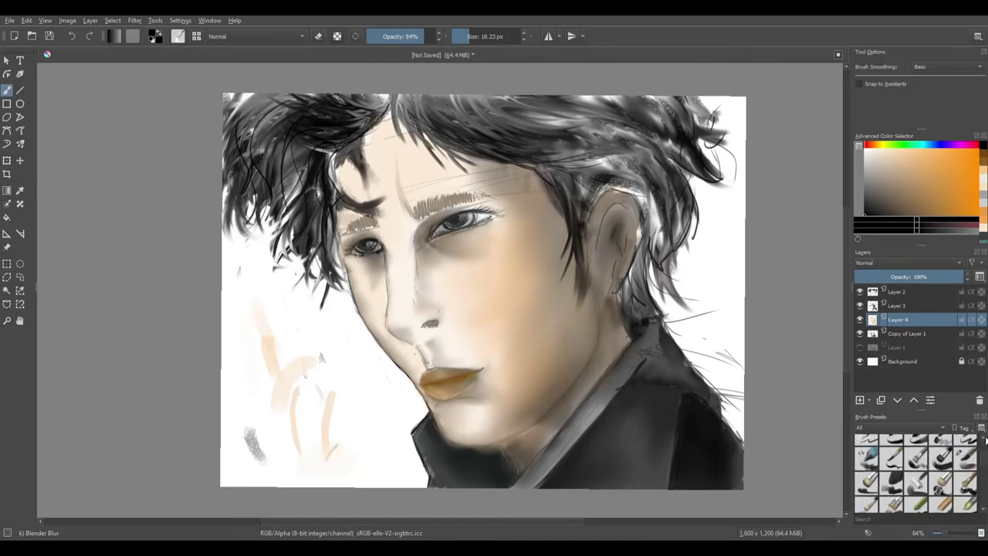
click(940, 445)
click(976, 226)
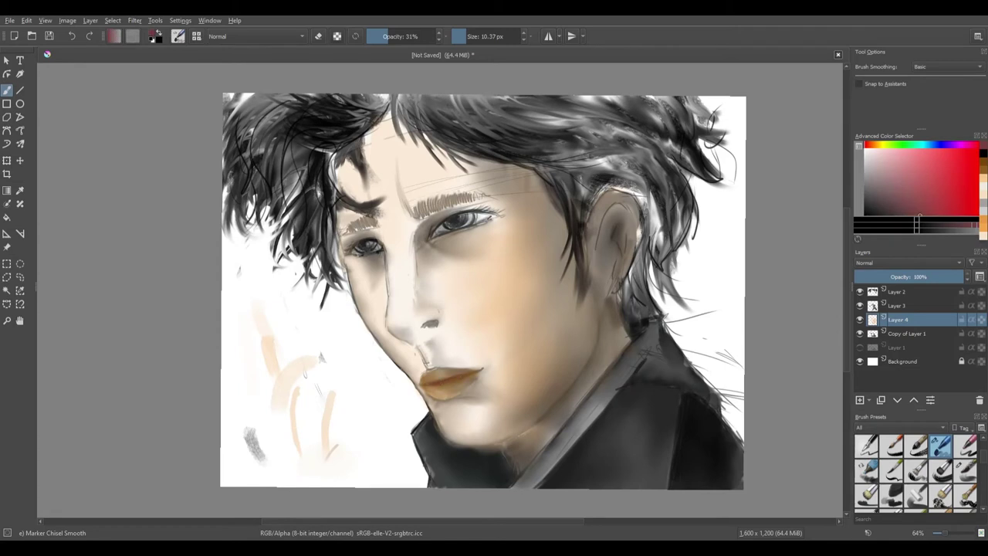
click(984, 161)
click(984, 153)
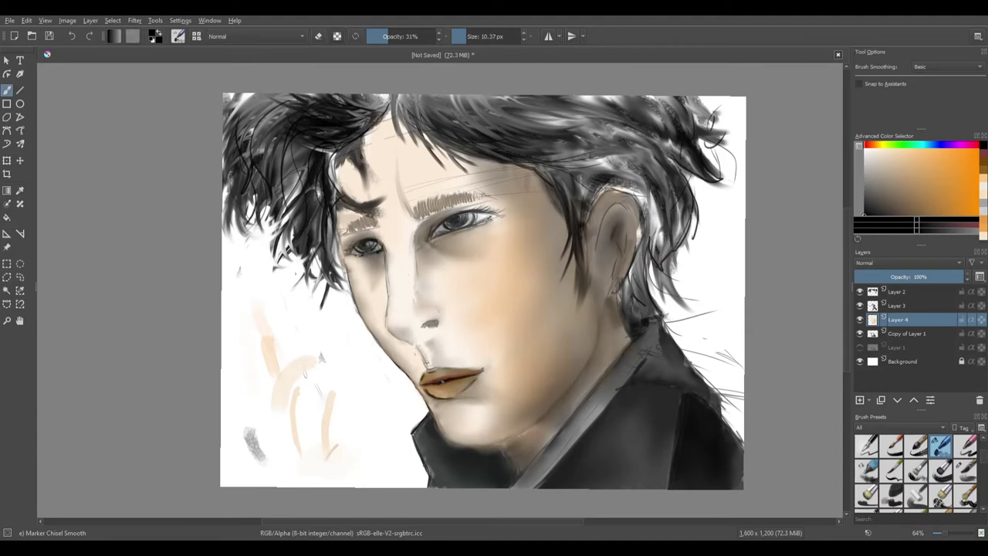
Step: Soften the shading of the lips with the Blender Blur brush at moderate opacity
scroll(915, 472, down, 2)
click(866, 457)
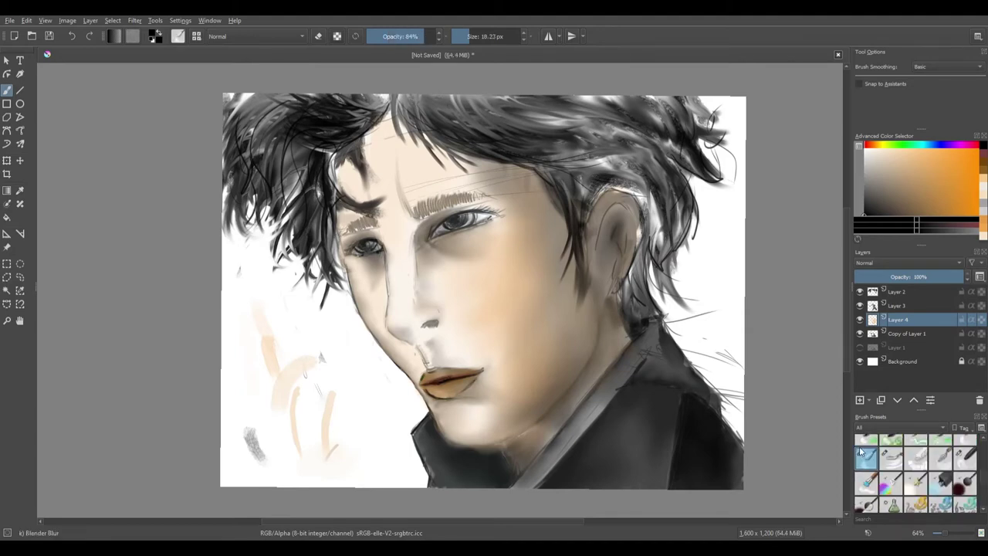
click(472, 36)
drag(425, 36, 406, 37)
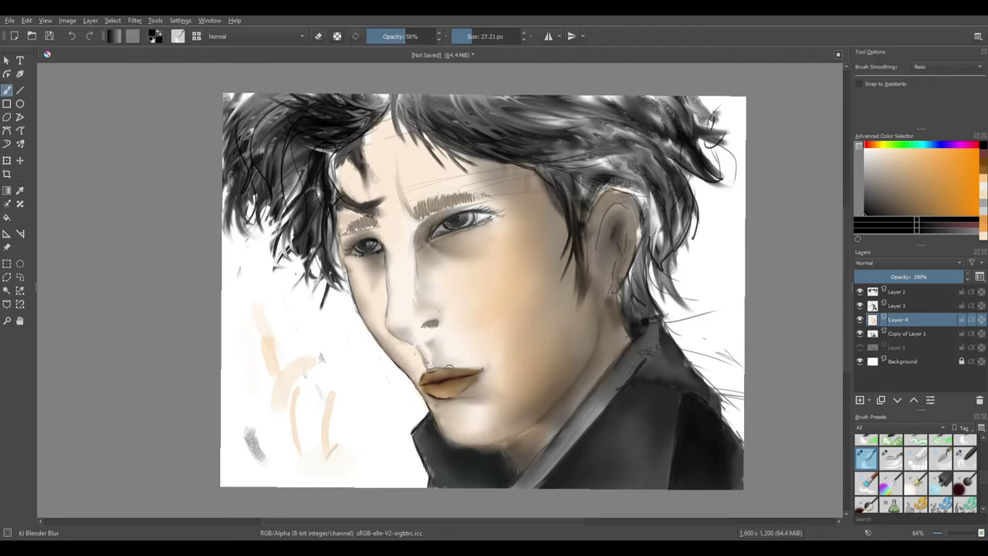
key(i)
key(bracketleft)
Step: Darken the line between the lips with the Marker Chisel Smooth brush at 49% opacity and 2.92 px
scroll(918, 470, down, 3)
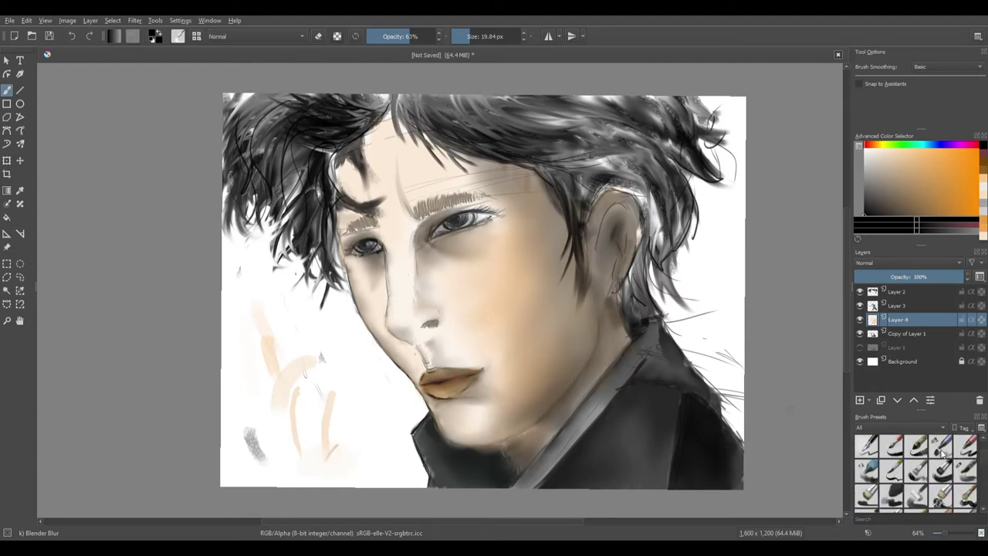
click(941, 443)
scroll(439, 290, up, 3)
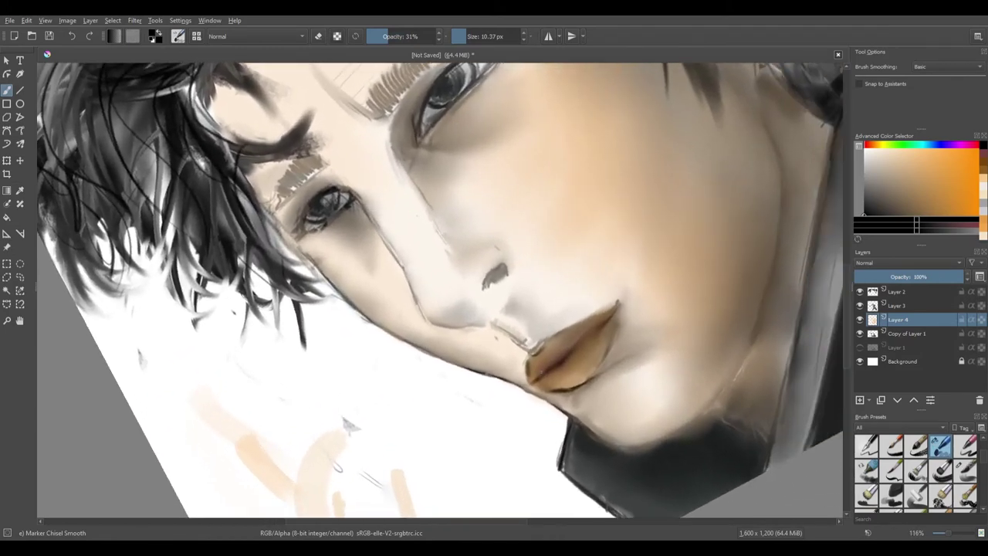
click(964, 220)
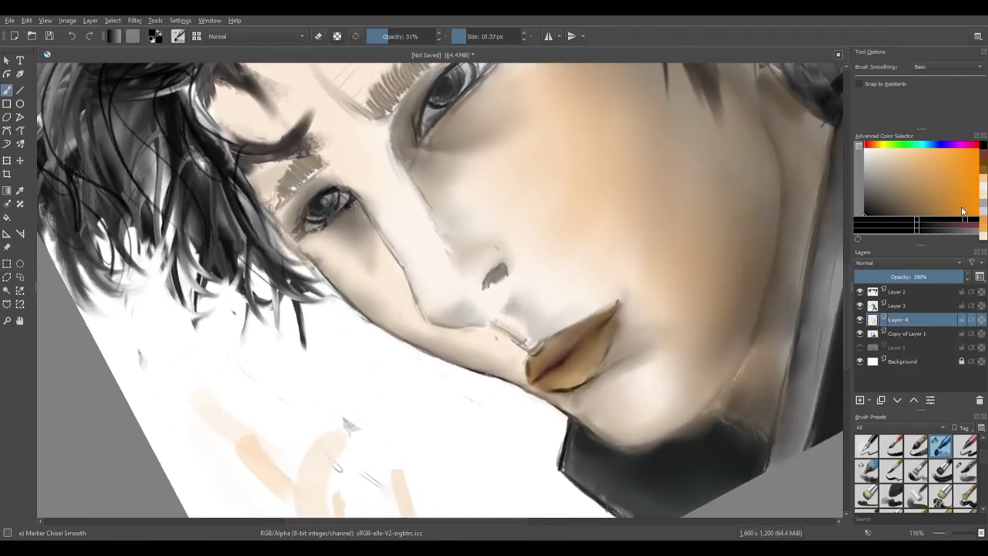
click(401, 37)
click(461, 36)
drag(574, 349, 611, 314)
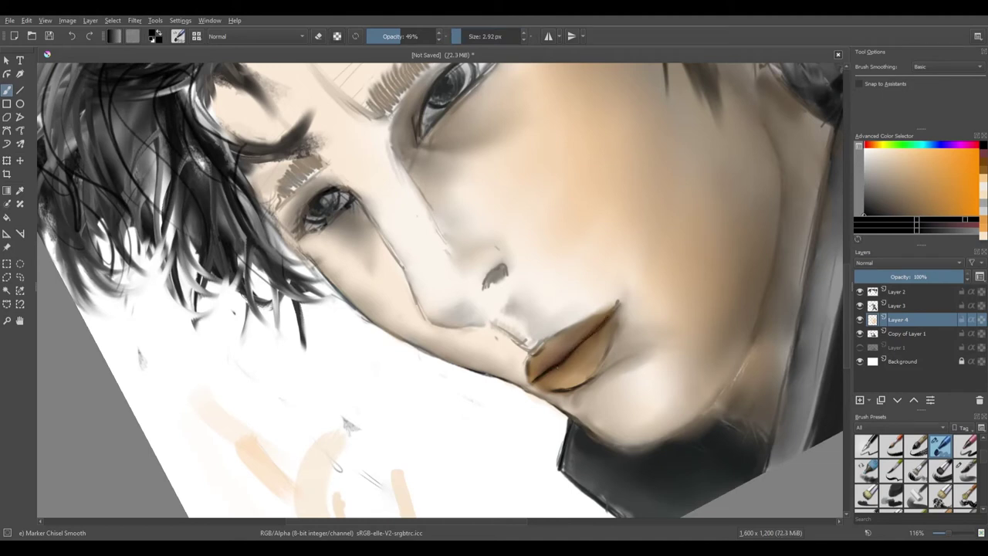
Step: Undo the last lip strokes and redraw the dark line toward the near-profile corner of the mouth
click(71, 36)
click(71, 37)
click(71, 36)
drag(553, 371, 534, 385)
Step: Step back through the recent lip strokes and restore them to compare both versions
click(71, 36)
click(71, 36)
click(71, 36)
click(71, 37)
click(71, 36)
key(ctrl+shift+z)
key(ctrl+shift+z)
key(ctrl+shift+z)
key(ctrl+shift+z)
key(ctrl+shift+z)
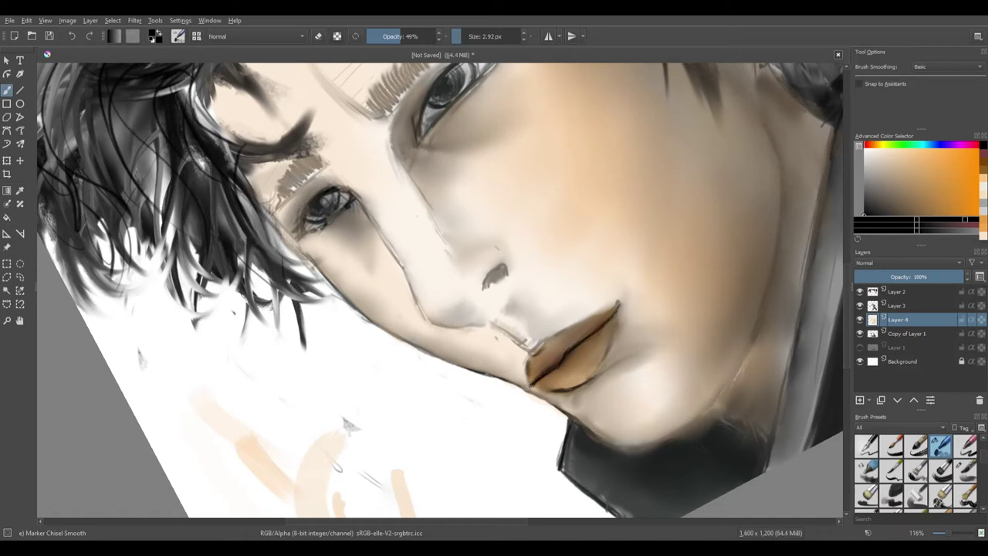
Step: Blend the dark line between the lips with Blender Blur at 63% opacity and 9.34 px
scroll(917, 471, down, 4)
click(866, 486)
drag(486, 37, 473, 40)
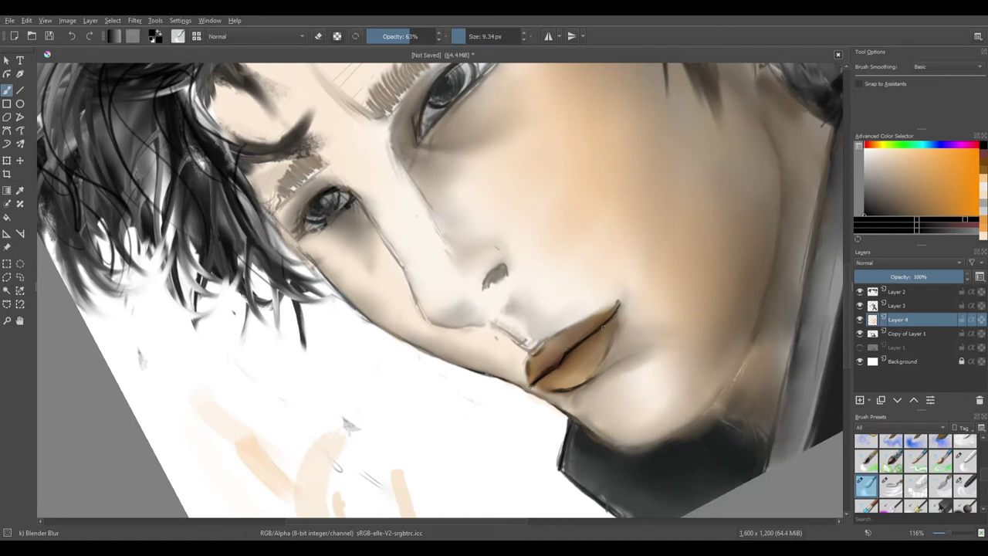
drag(543, 374, 531, 385)
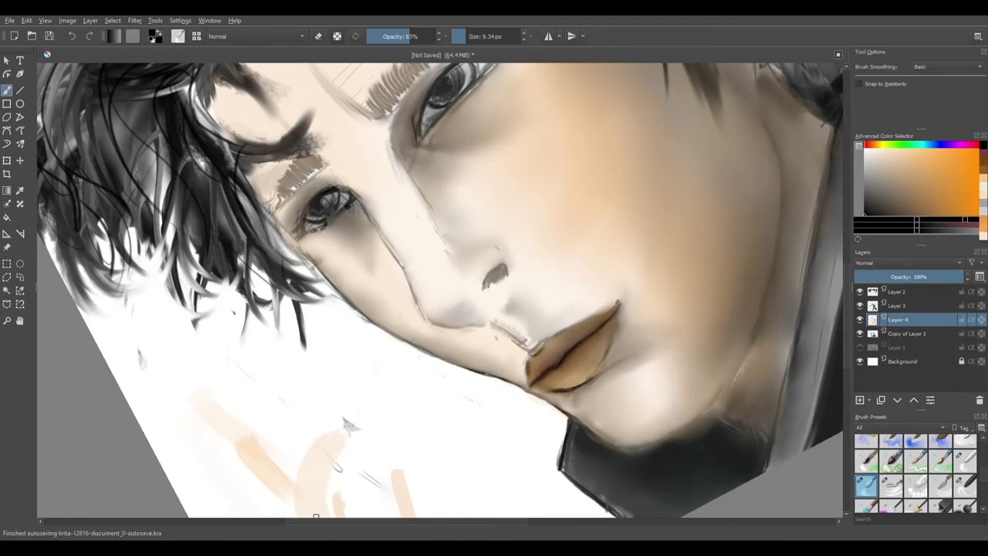
Step: Paint light orange on the underside of the nose tip with the Bristles-4 Glaze brush
click(931, 159)
drag(983, 473, 983, 443)
click(966, 471)
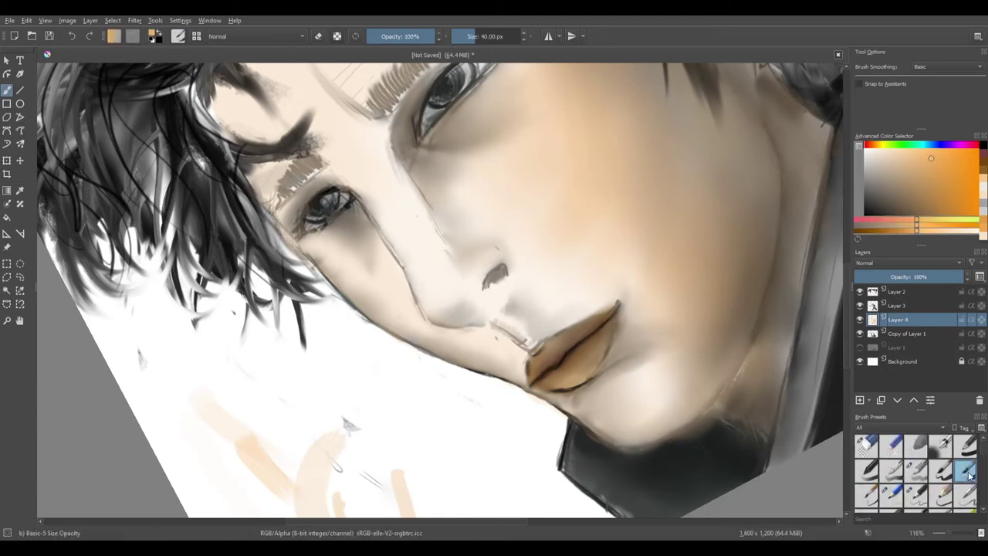
click(982, 491)
click(965, 486)
mouse_move(467, 306)
mouse_down()
mouse_move(453, 320)
mouse_move(475, 294)
mouse_move(452, 319)
mouse_move(480, 284)
mouse_up()
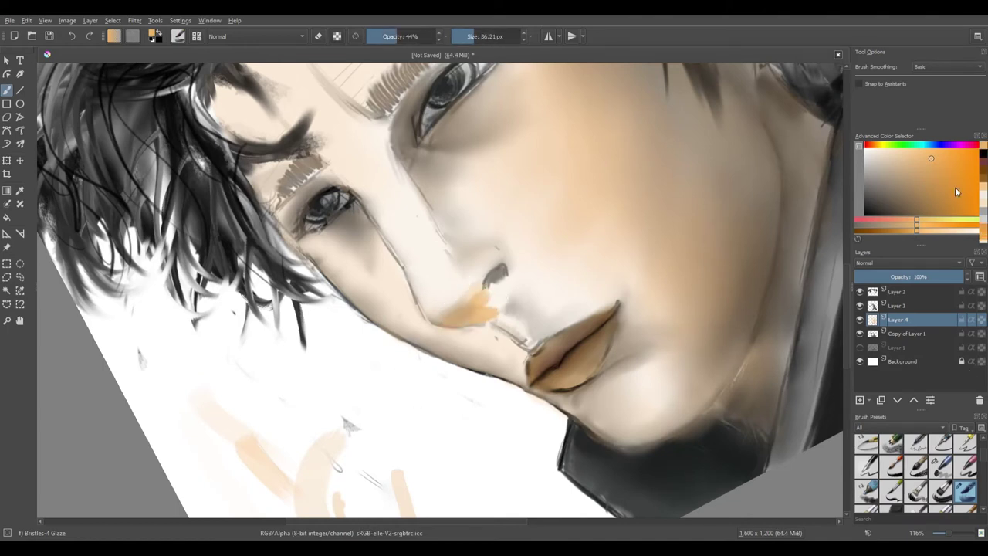
Step: Blend the orange patch on the nose tip into the surrounding skin with the Blender Blur brush
scroll(982, 508, down, 3)
click(866, 480)
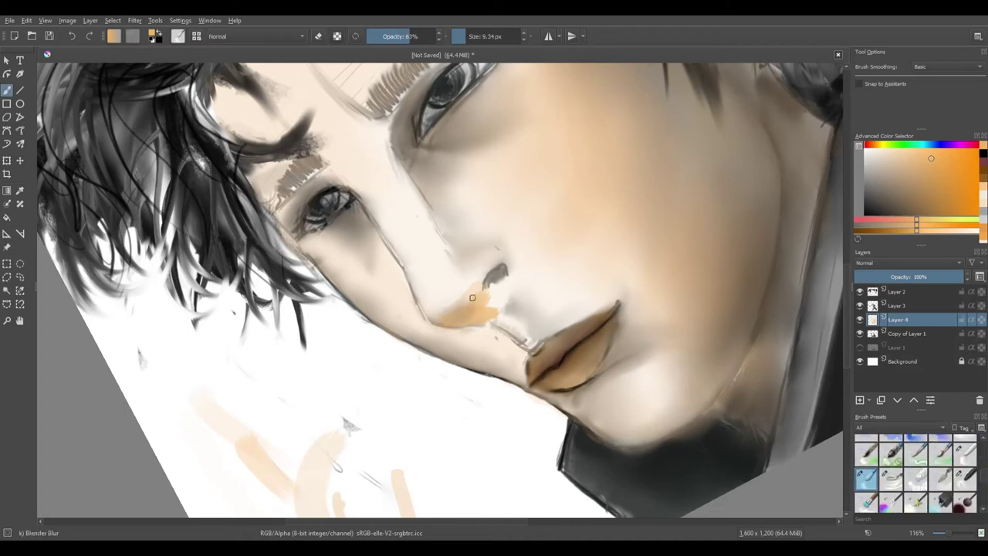
mouse_move(446, 300)
mouse_down()
mouse_move(479, 315)
mouse_move(497, 265)
mouse_move(510, 301)
mouse_move(428, 300)
mouse_move(471, 278)
mouse_move(493, 293)
mouse_move(499, 268)
mouse_up()
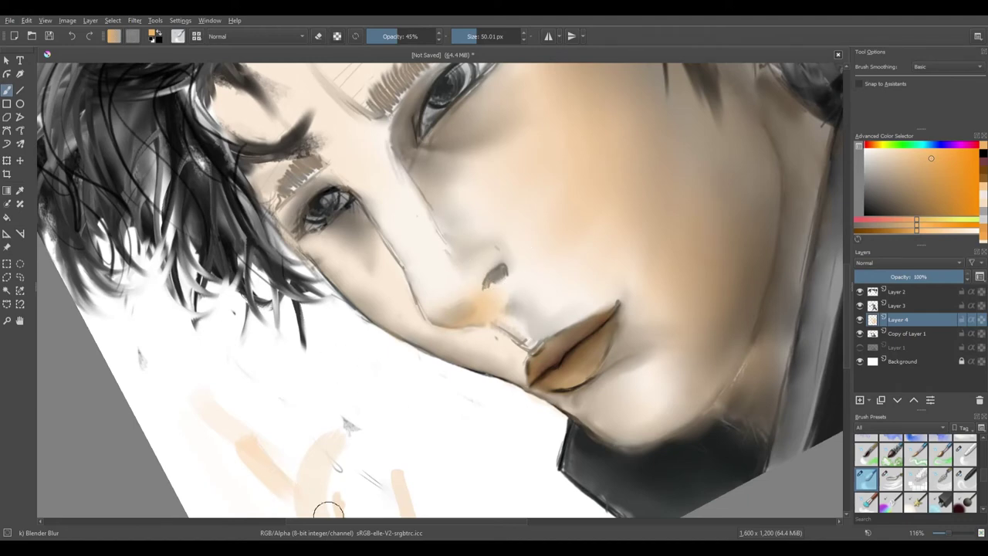
Step: Compare the portrait with and without Layer 4's colour, then vary its opacity and return it to 100%
scroll(333, 355, down, 3)
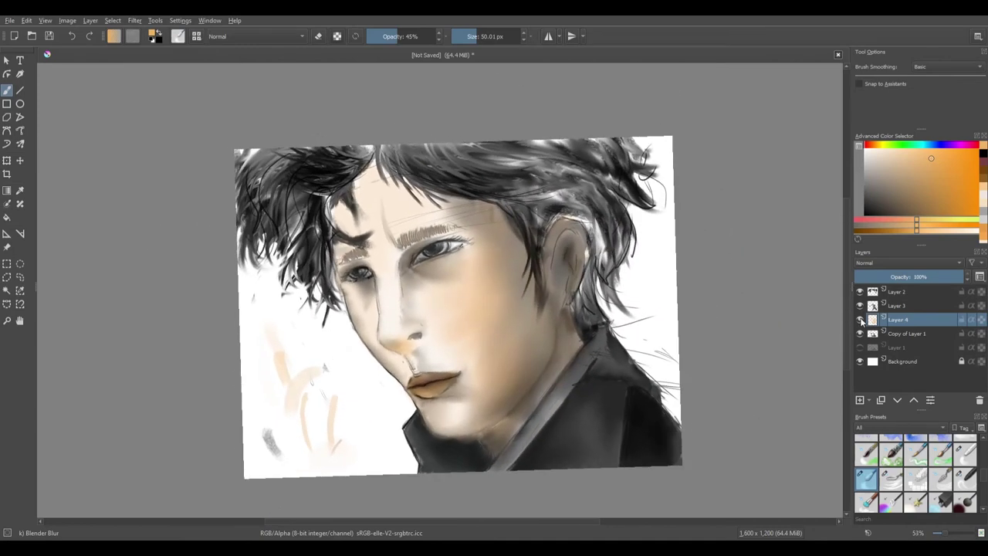
click(860, 319)
click(860, 319)
drag(867, 277, 970, 277)
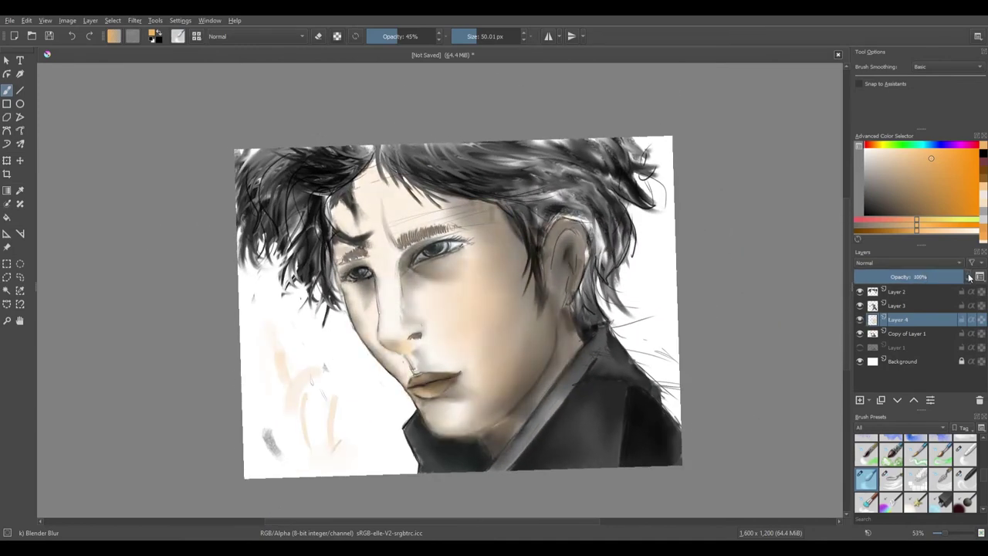
drag(983, 473, 984, 448)
click(868, 449)
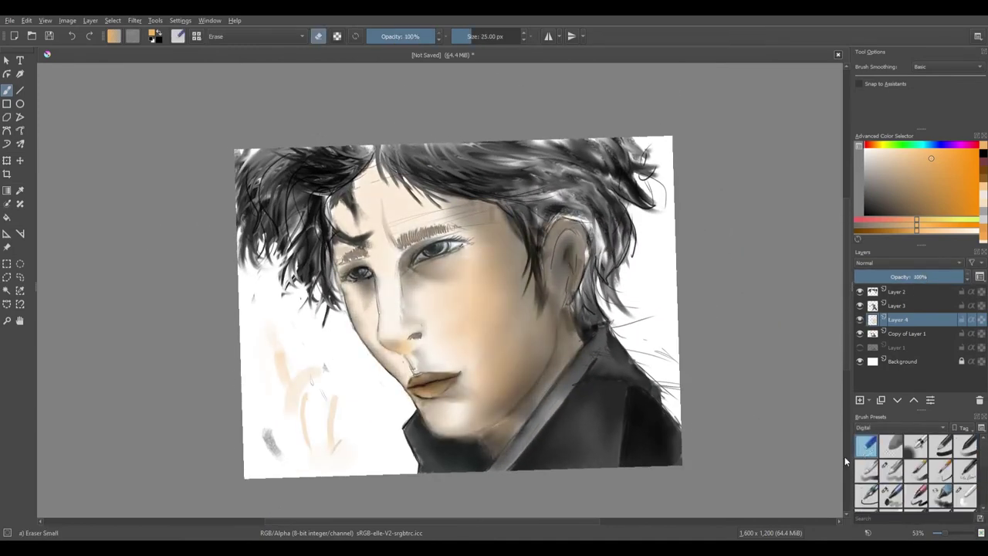
scroll(972, 463, down, 2)
scroll(973, 463, up, 2)
click(892, 446)
click(867, 446)
right_click(724, 344)
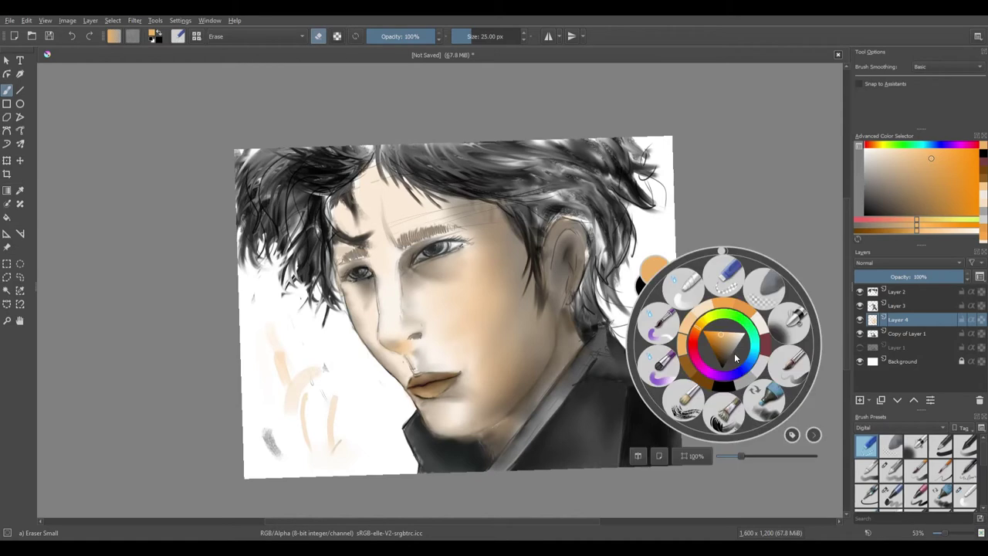
click(724, 275)
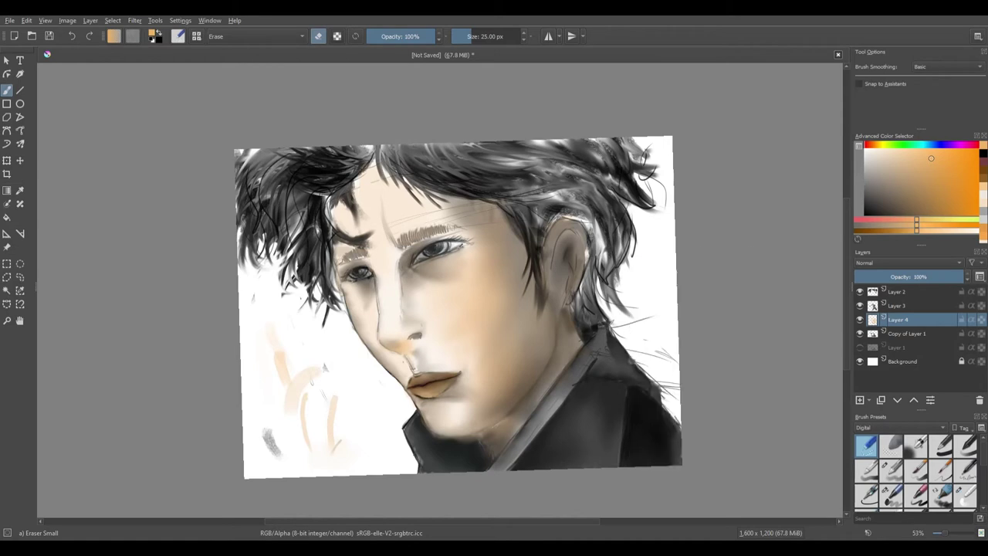
click(891, 447)
drag(985, 450, 984, 437)
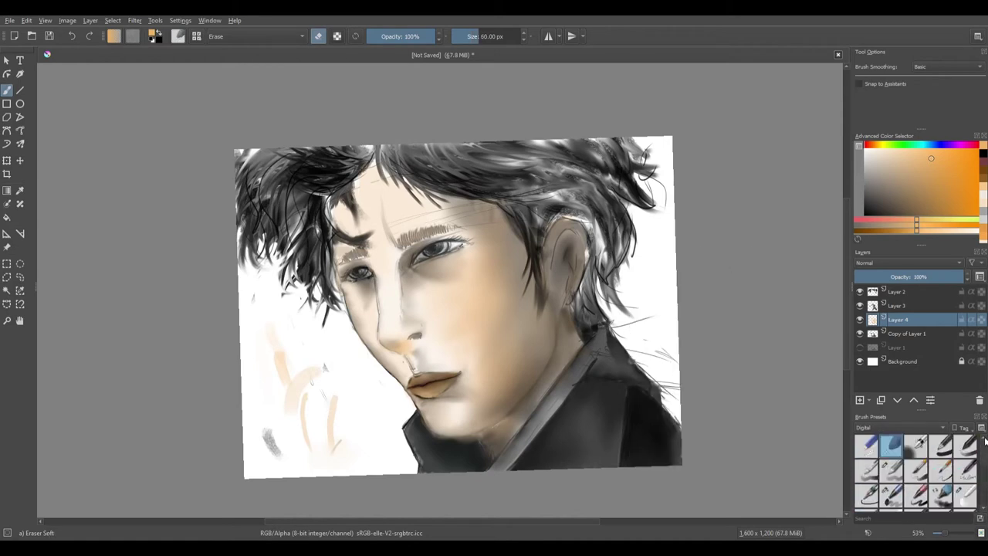
Step: List all brush presets and use Eraser Circle at 31.50 px to erase Layer 4's skin colour spilling onto the collar
click(931, 428)
click(926, 417)
click(872, 440)
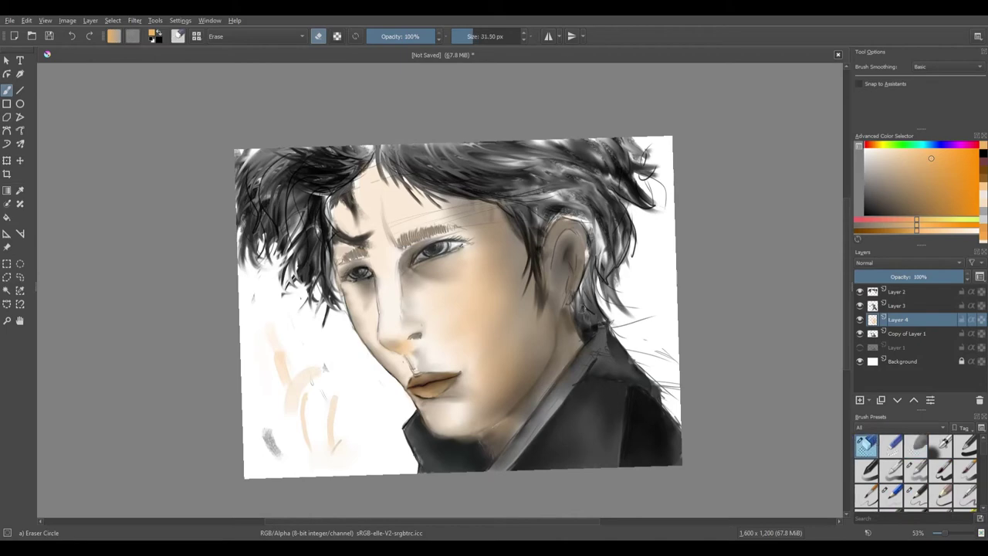
click(898, 305)
click(896, 319)
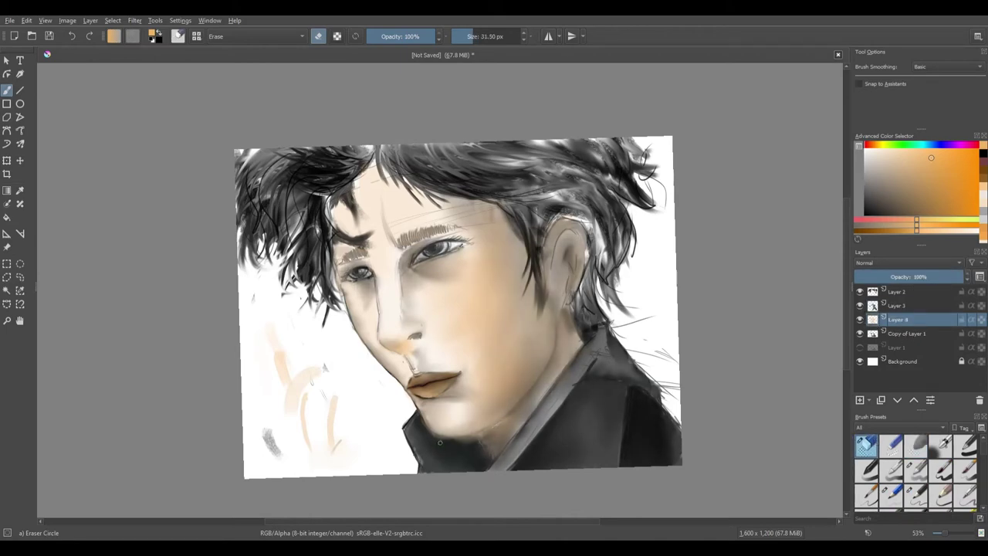
scroll(301, 411, up, 3)
scroll(301, 411, up, 1)
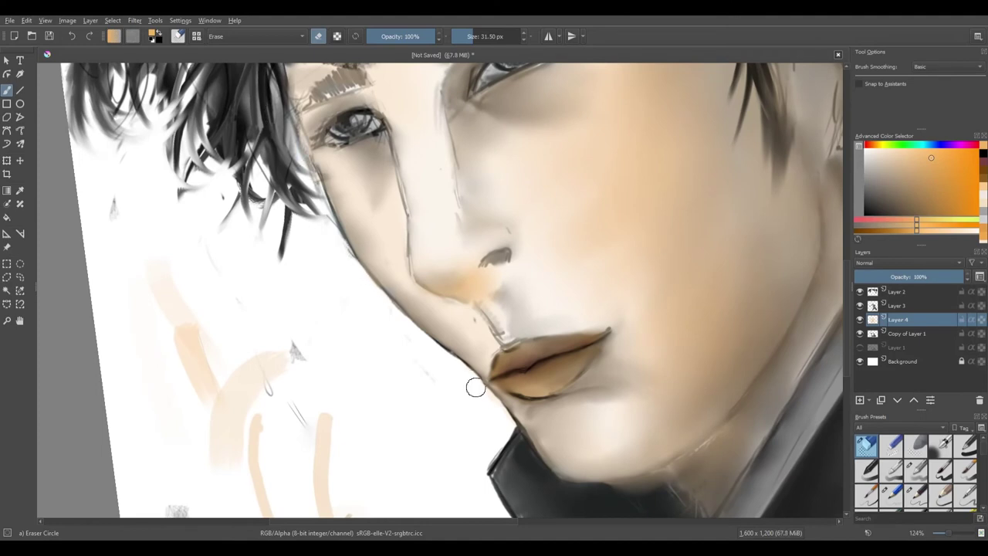
mouse_move(636, 489)
mouse_down()
mouse_move(595, 487)
mouse_move(664, 479)
mouse_move(688, 502)
mouse_move(667, 476)
mouse_move(639, 484)
mouse_up()
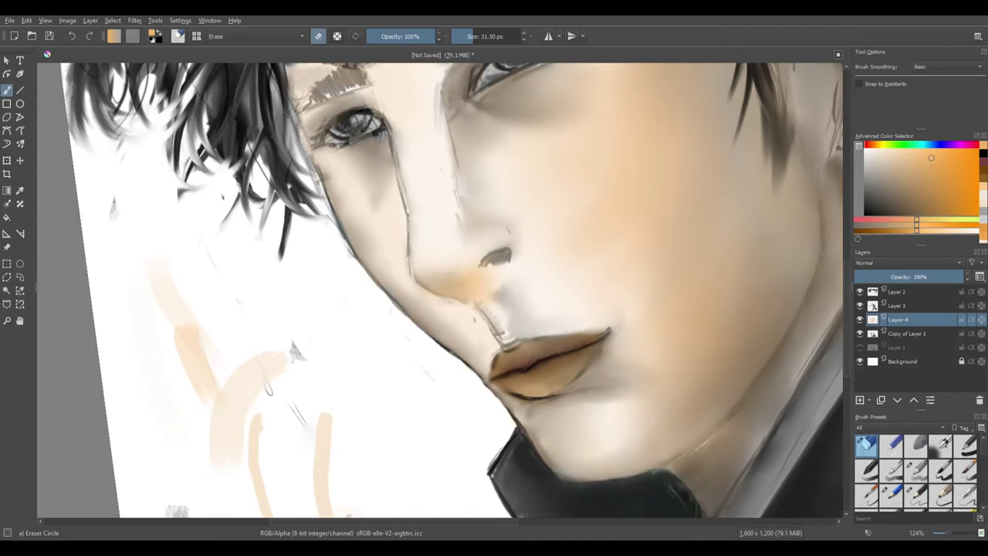
drag(728, 506, 764, 447)
mouse_move(330, 453)
mouse_down()
mouse_move(281, 331)
mouse_move(232, 342)
mouse_up()
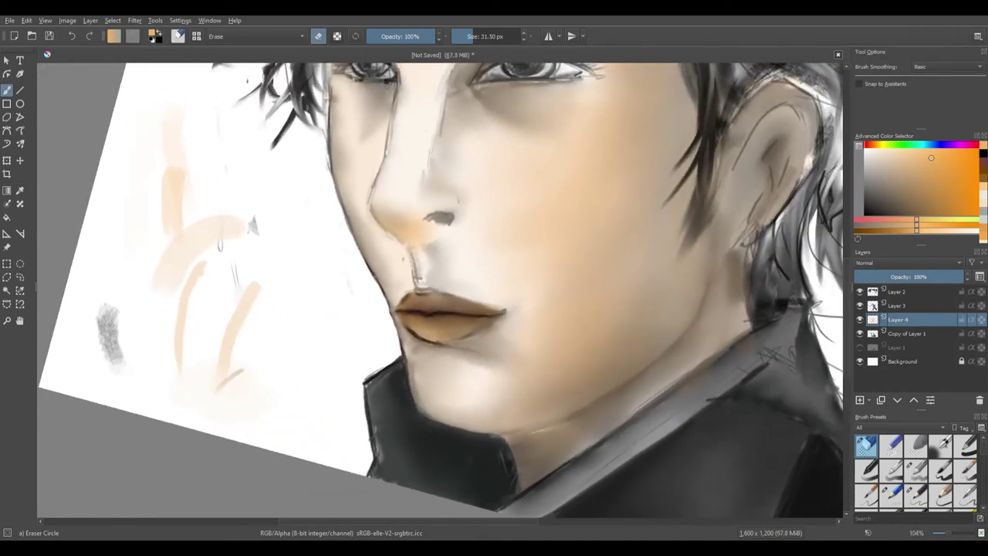
mouse_move(643, 411)
mouse_down()
mouse_move(743, 343)
mouse_move(758, 290)
mouse_up()
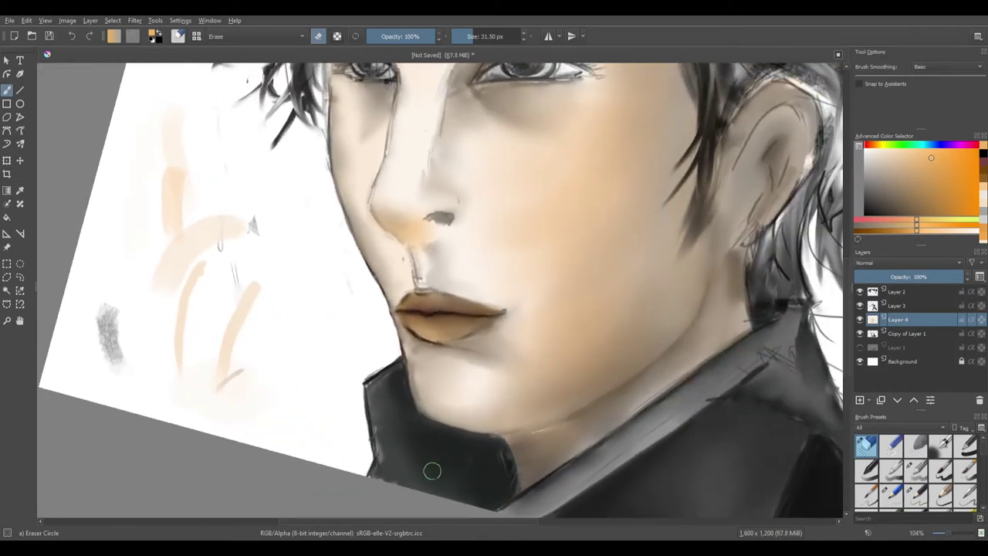
Step: Enlarge the eraser to about 210 px and erase the peach test swatches beside the face
drag(432, 468, 324, 288)
click(477, 39)
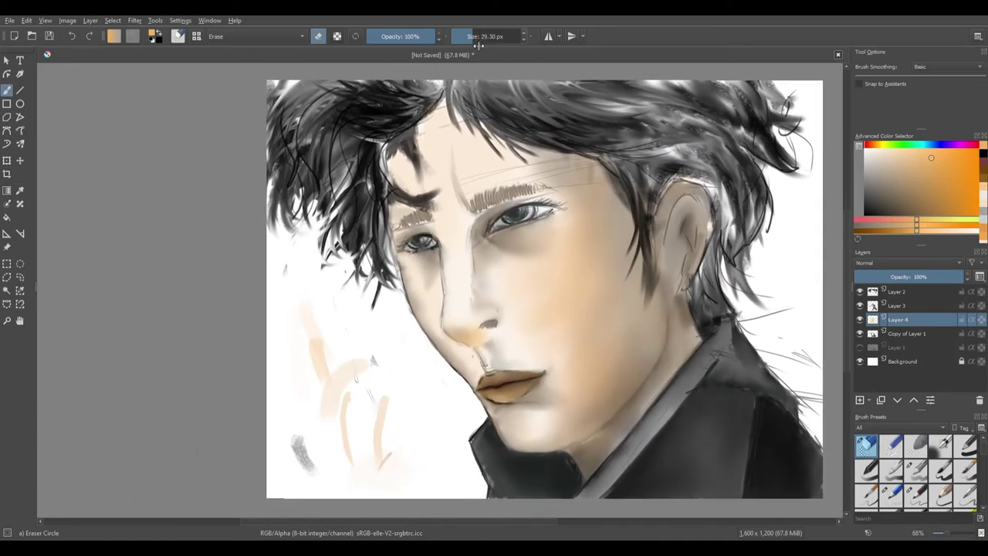
click(493, 35)
mouse_move(382, 402)
mouse_down()
mouse_move(382, 466)
mouse_move(311, 419)
mouse_up()
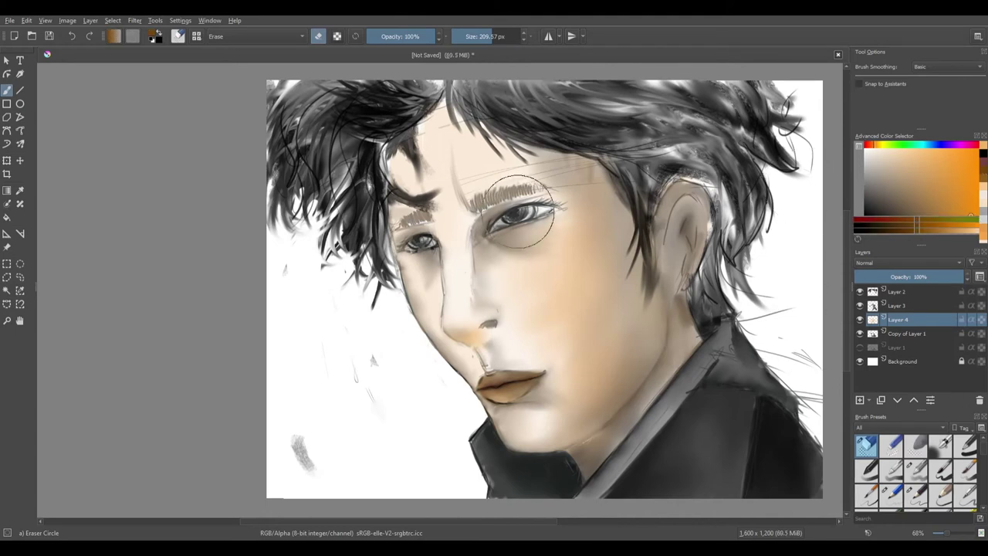
Step: Tint both irises brown with the Marker Chisel Smooth brush at 36% opacity and 18.23 px
scroll(915, 471, down, 2)
click(866, 454)
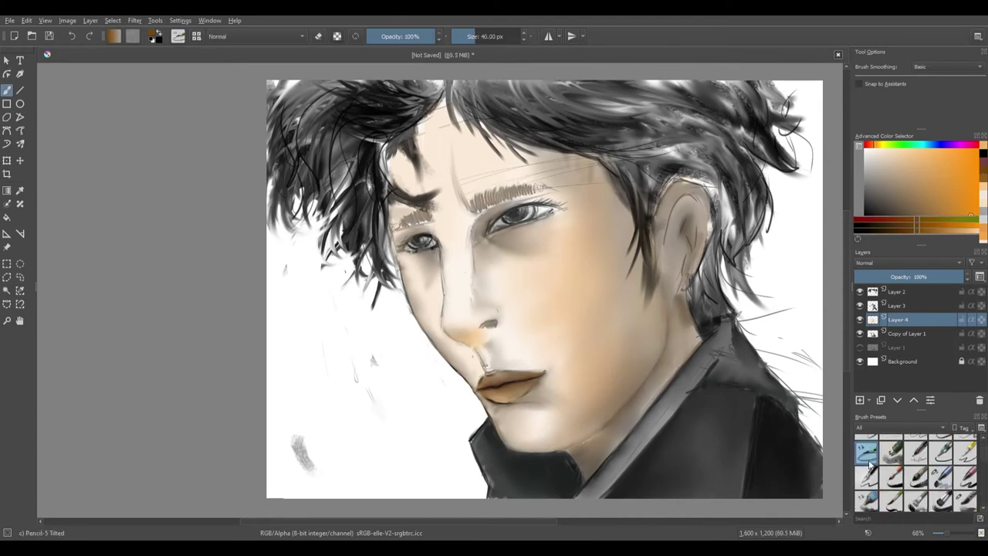
click(940, 477)
click(922, 145)
click(984, 179)
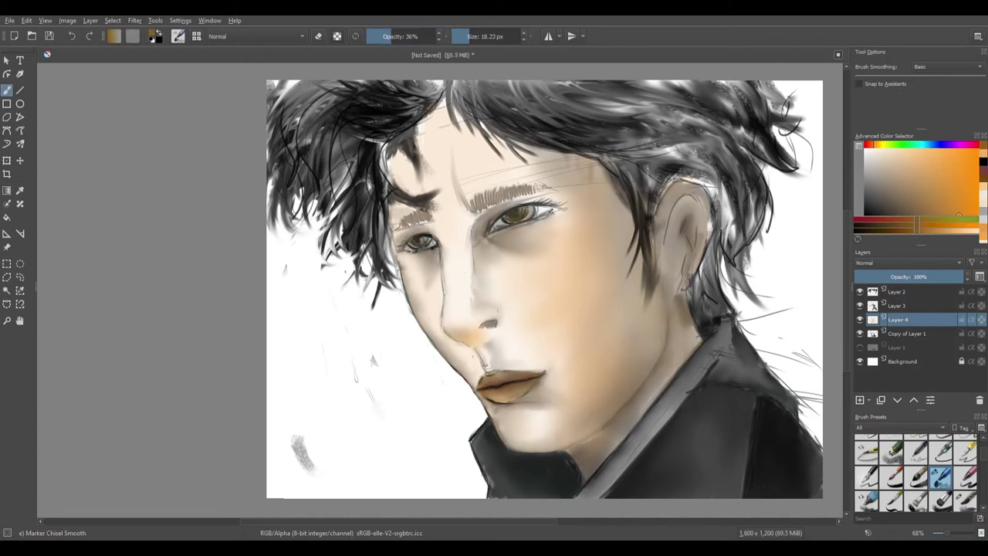
Step: Pick a pale blue and paint it over both eyes
click(936, 144)
click(905, 151)
mouse_move(502, 217)
mouse_down()
mouse_move(522, 222)
mouse_move(512, 216)
mouse_move(526, 209)
mouse_up()
drag(413, 244, 432, 244)
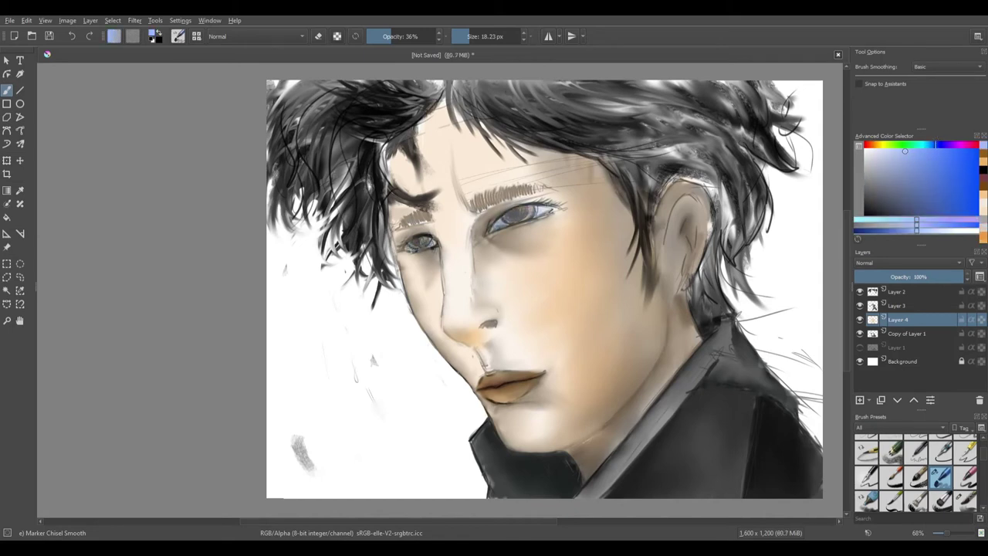
Step: Paint both eyes with a more saturated blue
click(940, 153)
drag(491, 226, 550, 209)
click(954, 164)
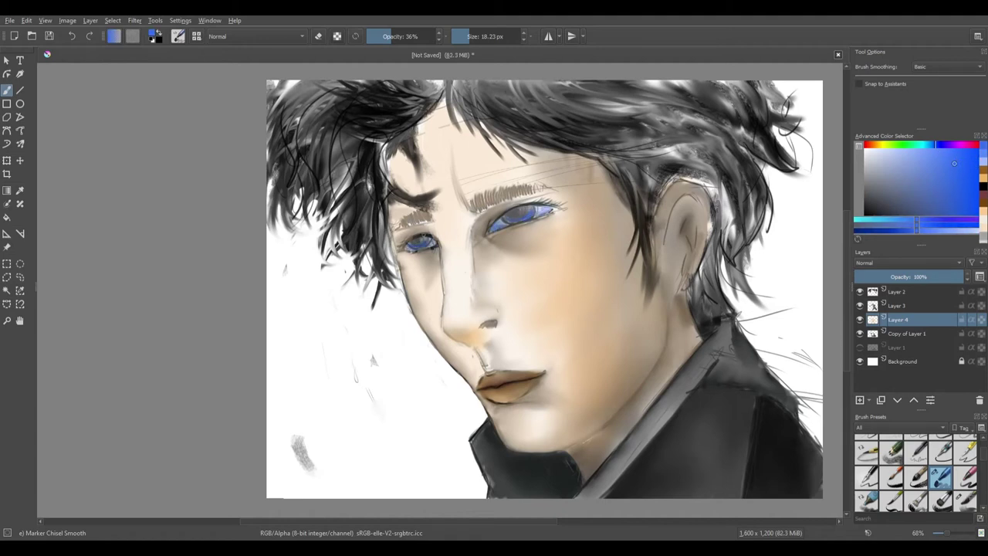
scroll(974, 480, up, 5)
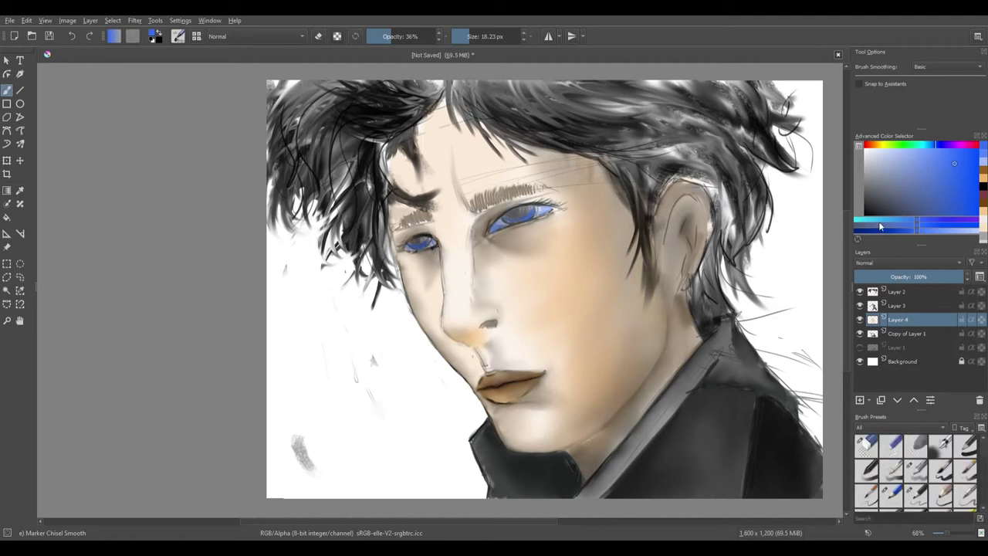
Step: Set Layer 4's blending mode to Overlay and check the effect by toggling its visibility and varying its opacity
click(878, 262)
click(870, 355)
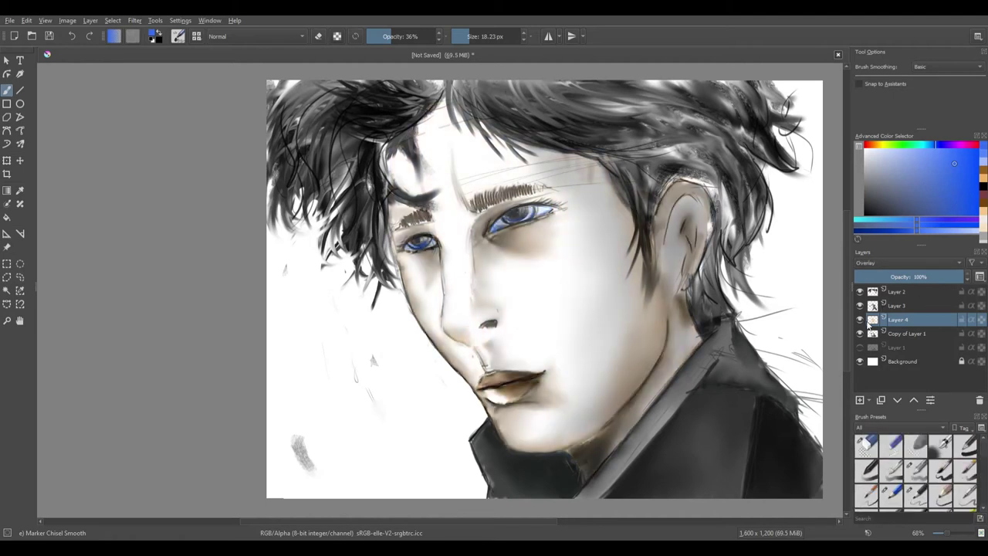
click(859, 320)
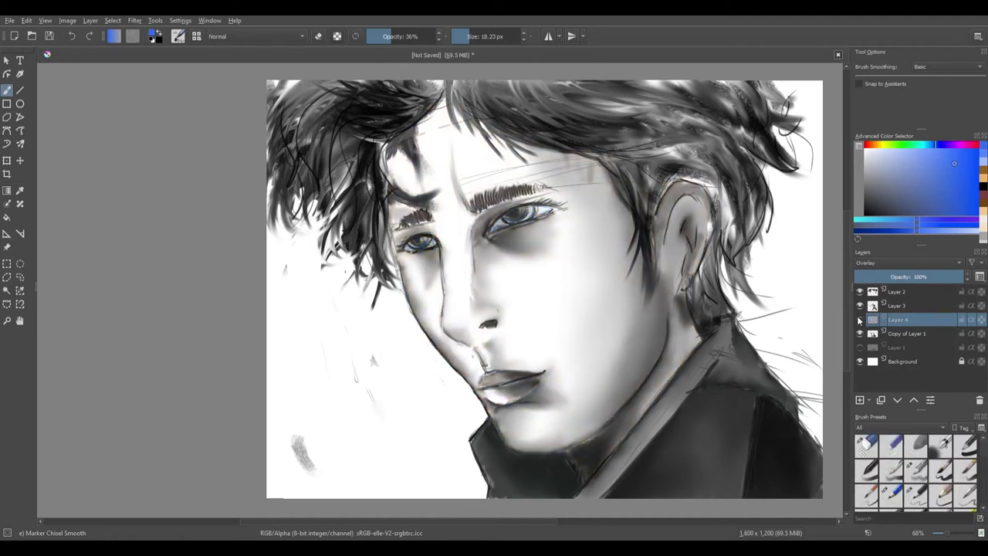
click(859, 319)
drag(907, 277, 964, 274)
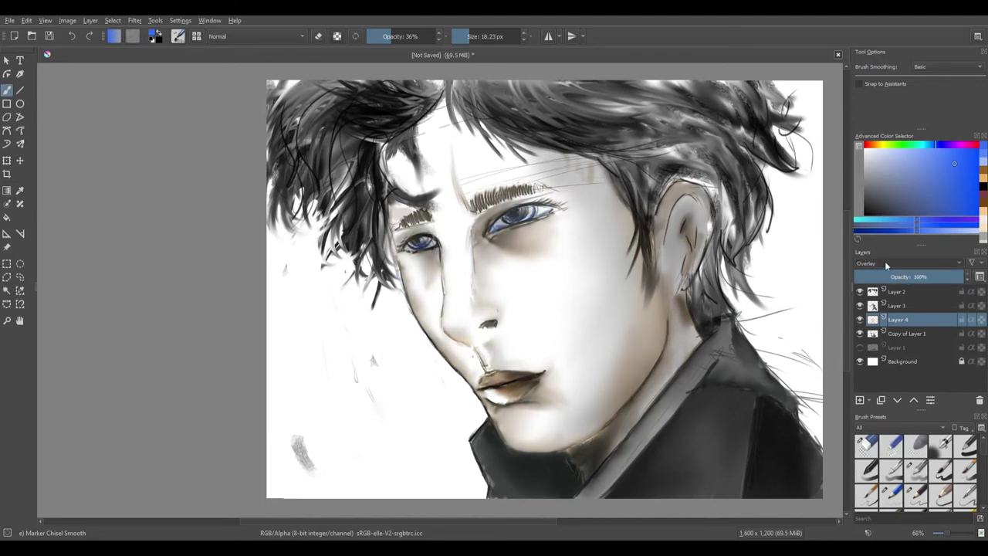
Step: Undo Layer 4's Overlay blending mode and the blue paint on both eyes
click(71, 35)
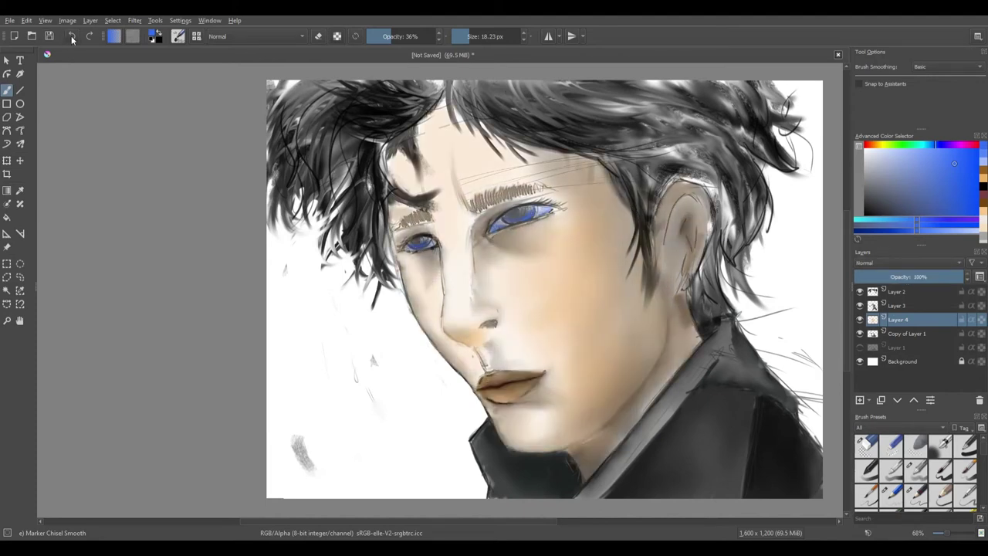
click(71, 36)
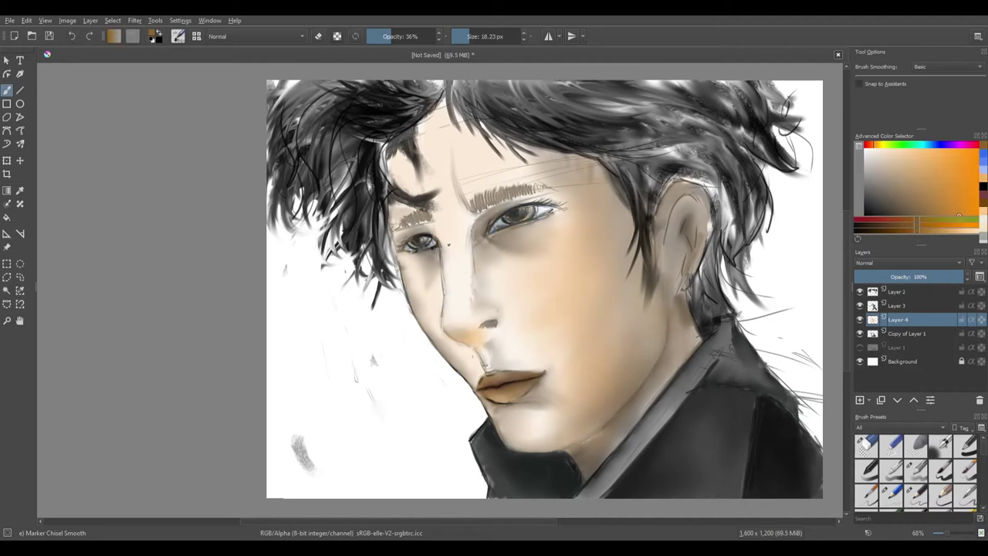
Step: Try dabbing black with Airbrush Soft and orange with Pencil-3 Large 4B on the iris of the larger eye
click(941, 445)
click(867, 215)
click(515, 216)
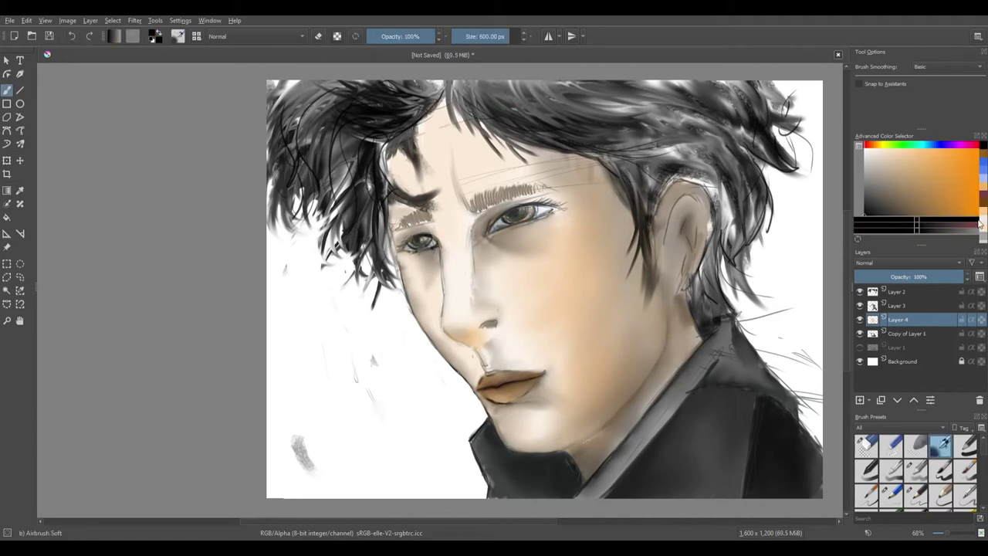
click(967, 215)
click(943, 491)
drag(508, 213, 514, 217)
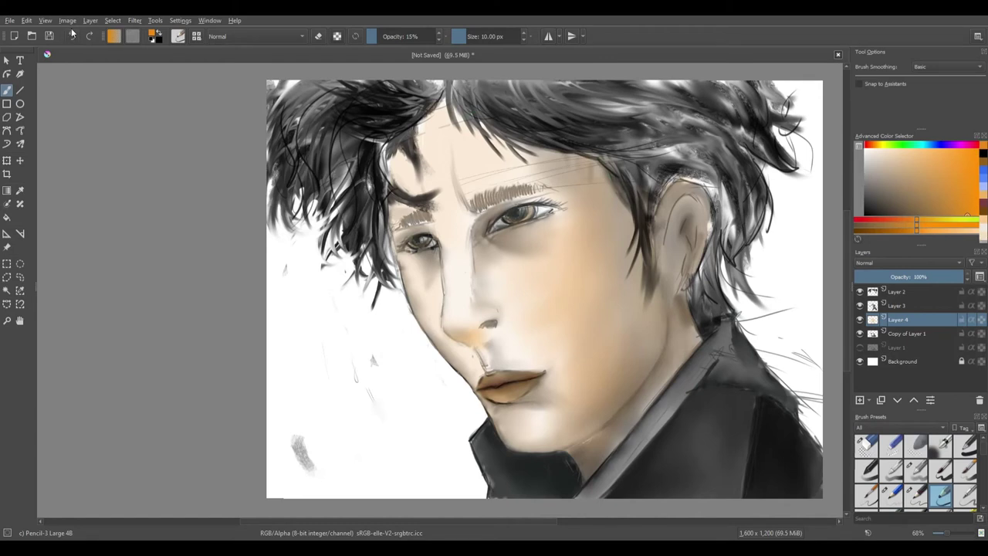
Step: Darken the pupils in near-black with the Basic-5 Size Opacity brush at 29% opacity and 6.65 px
click(965, 470)
drag(419, 36, 379, 37)
drag(477, 36, 464, 36)
key(o)
click(870, 211)
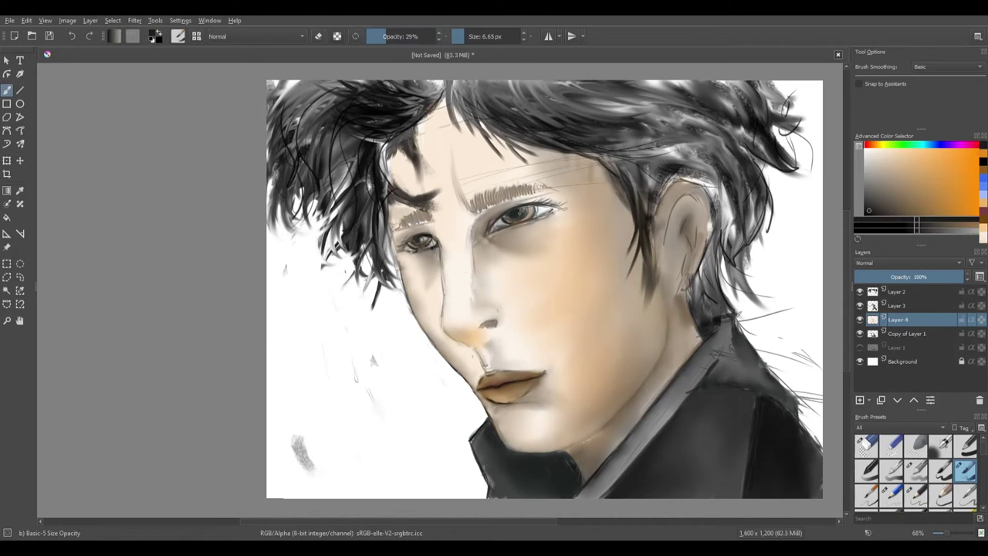
Step: Tint both irises brown and light orange around black pupils with Marker Chisel Smooth at 36% opacity and 18.23 px
scroll(983, 464, down, 5)
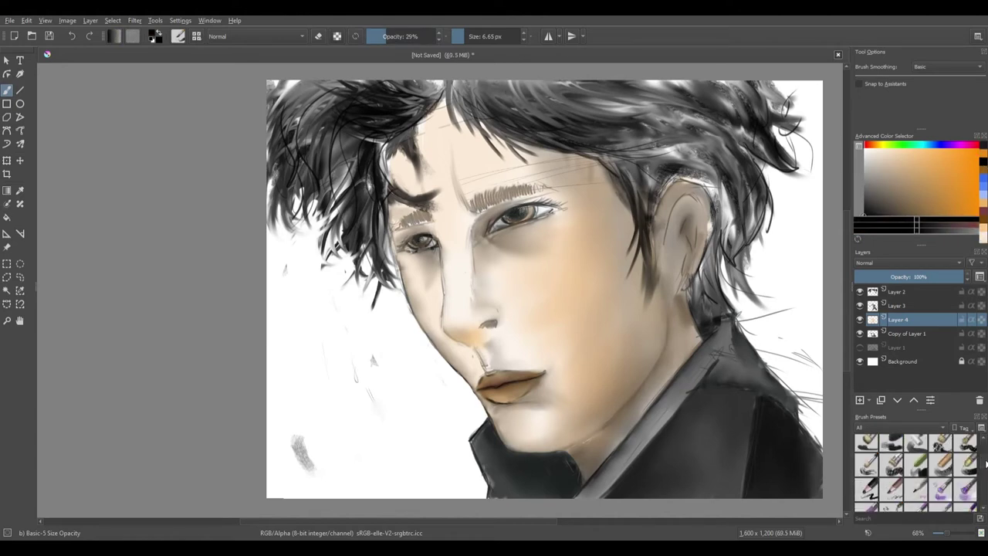
scroll(982, 467, down, 8)
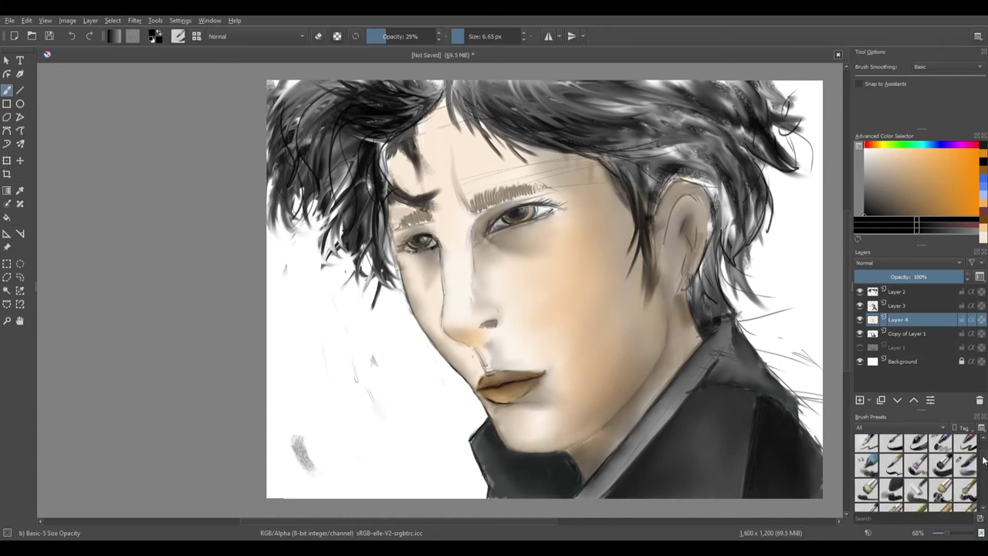
scroll(955, 459, down, 6)
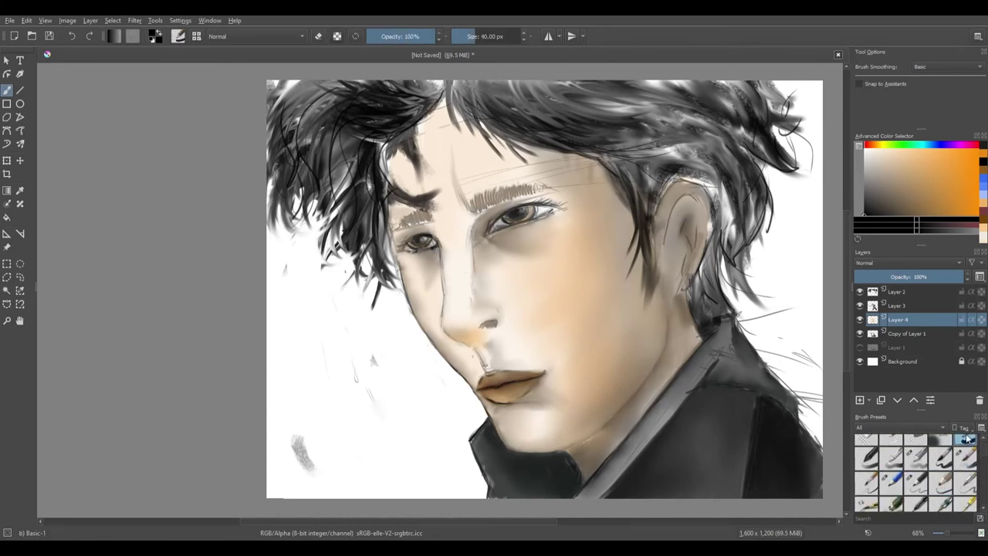
click(942, 442)
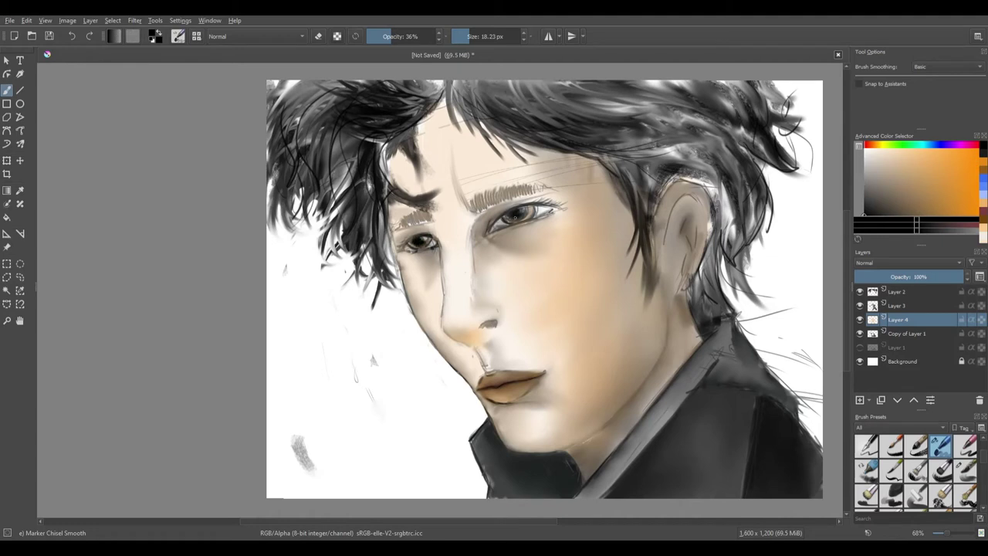
click(919, 208)
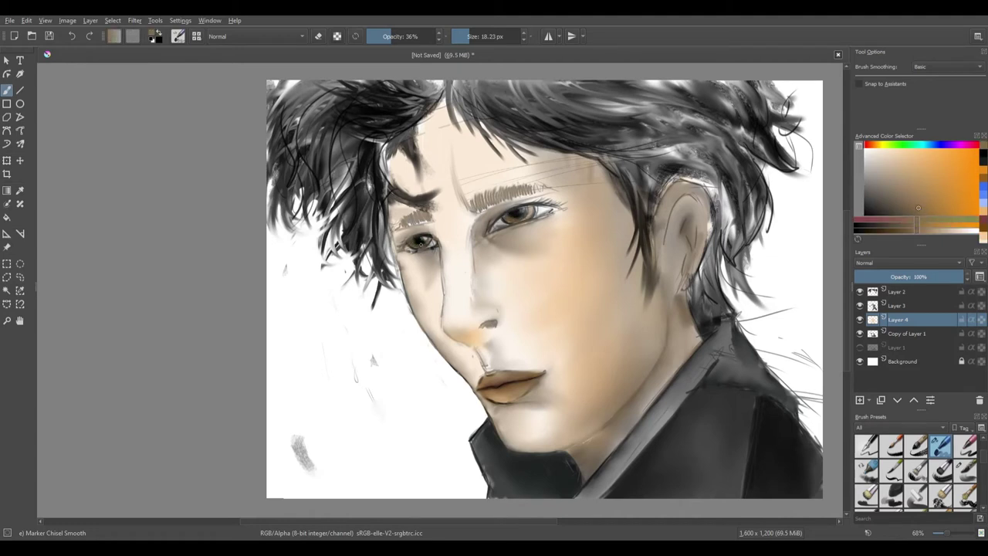
click(984, 210)
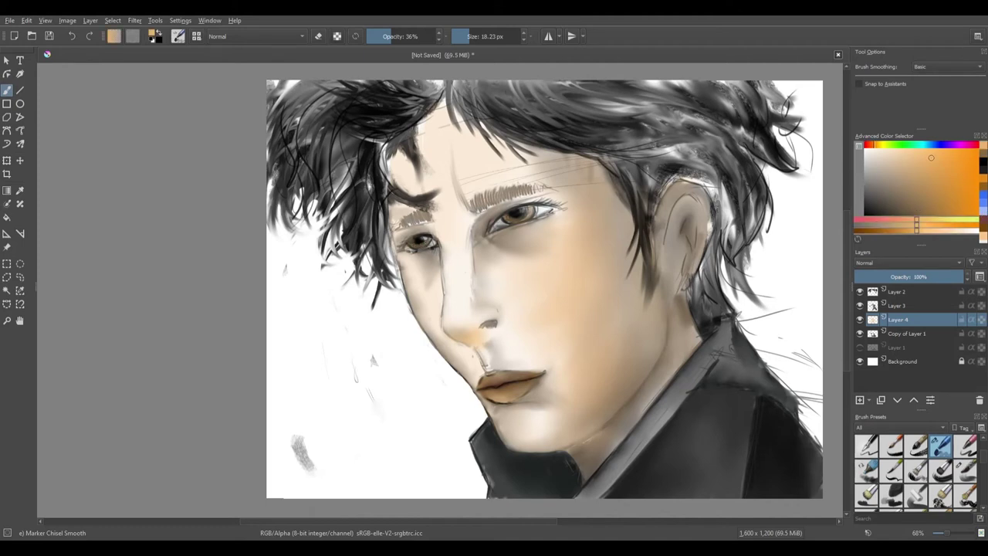
click(984, 163)
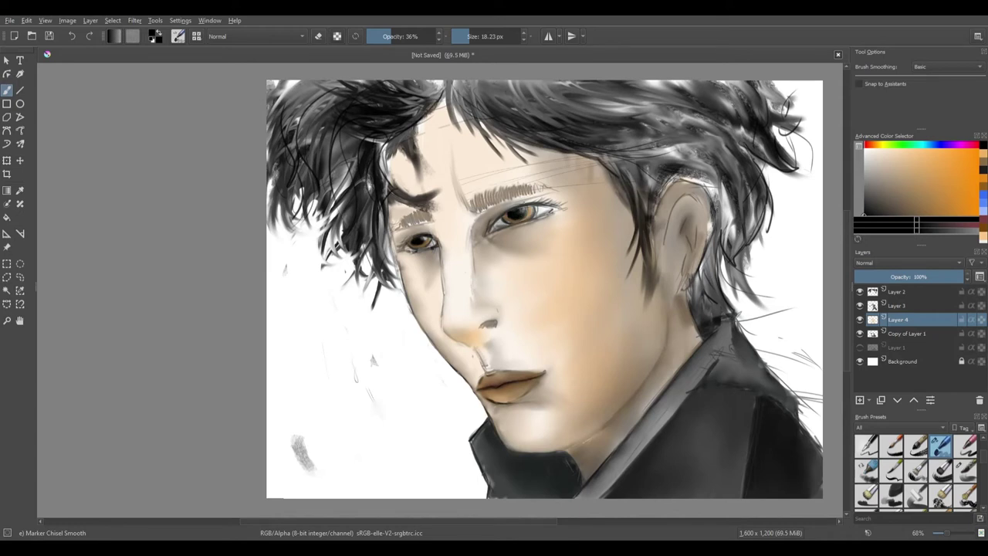
Step: Reduce the brush to 5.88 px at 42% opacity, testing it with black strokes on the empty area beside the face
click(462, 37)
drag(390, 372, 399, 395)
click(465, 36)
drag(343, 372, 357, 403)
click(469, 37)
click(467, 36)
mouse_move(337, 354)
mouse_down()
mouse_move(350, 384)
mouse_move(373, 380)
mouse_up()
click(395, 37)
click(464, 36)
drag(356, 318, 373, 372)
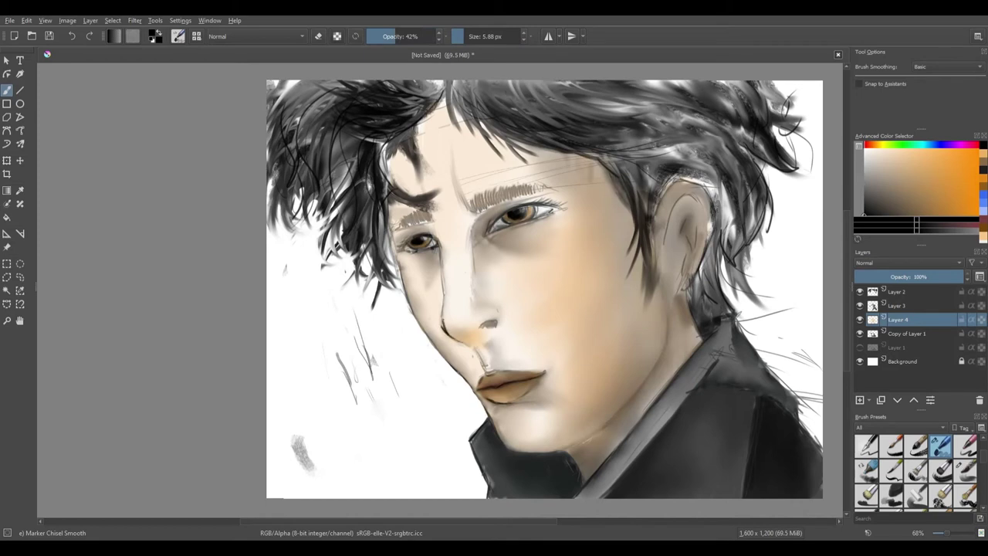
Step: Try outlining the nose in black, and undo the strokes
drag(445, 321, 439, 241)
click(74, 35)
click(73, 35)
click(73, 36)
Step: Strengthen the larger eye's inner corner and lower edge in black, then try a white accent and undo it
drag(492, 234, 533, 223)
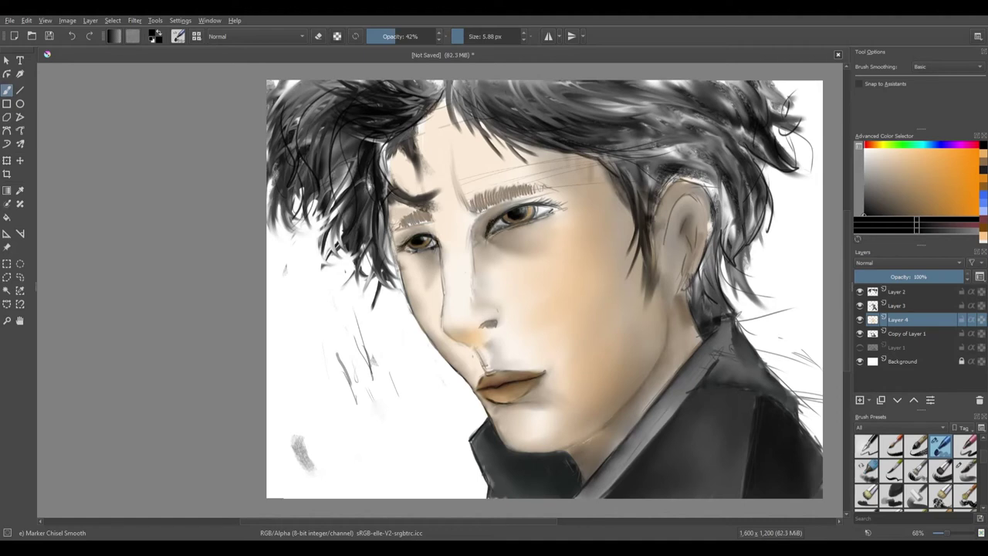
click(869, 148)
click(73, 37)
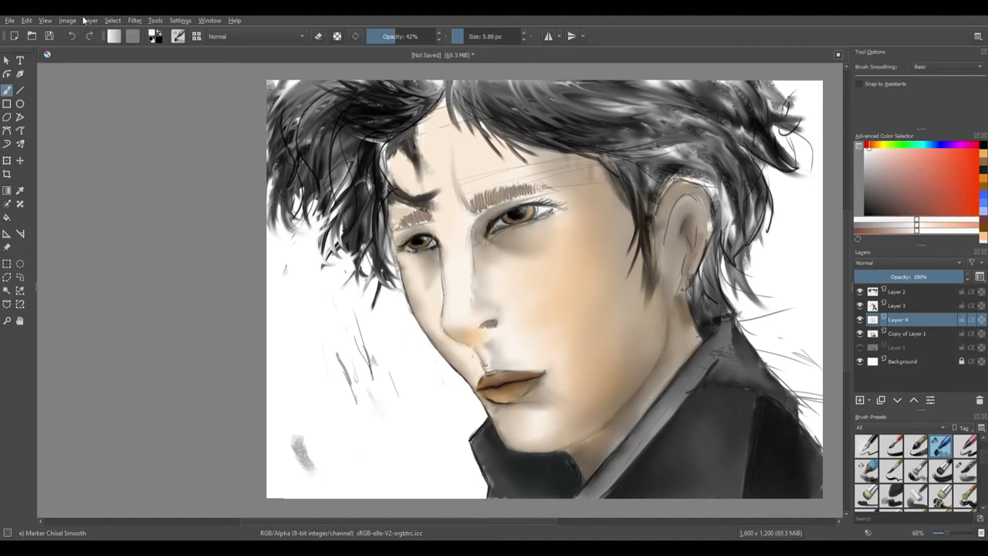
Step: Toggle the visibility of Layer 4, Layer 2, Copy of Layer 1 and Layer 1 to check what each contains
click(859, 321)
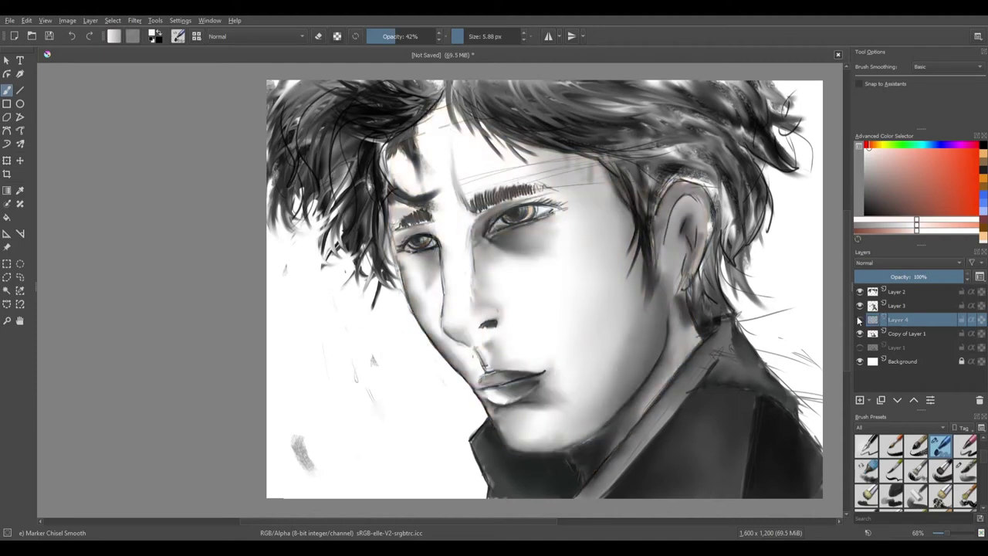
click(859, 320)
click(859, 292)
click(859, 291)
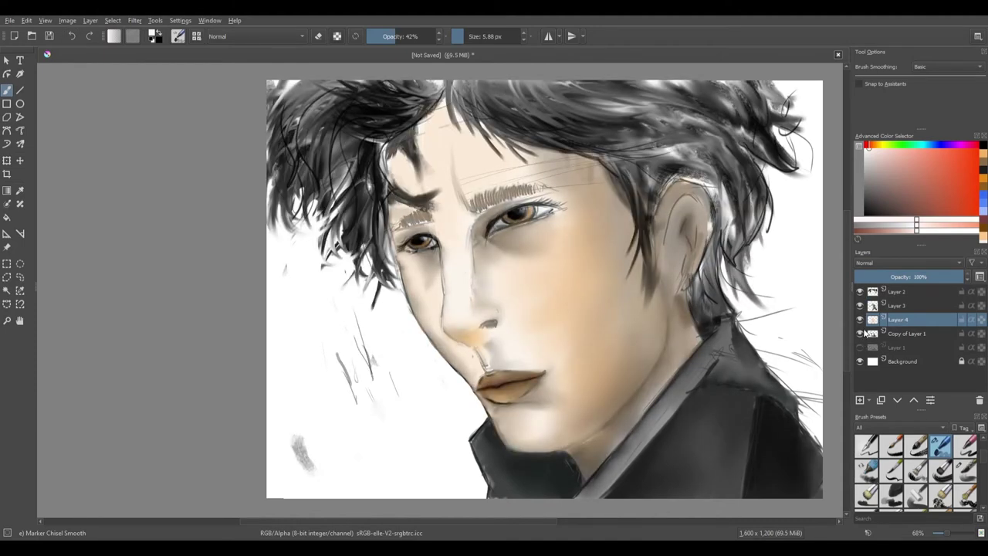
click(859, 333)
click(859, 334)
click(859, 334)
click(859, 333)
click(860, 347)
click(860, 347)
Step: Erase the forehead construction lines and stray background lines from Copy of Layer 1 with Eraser Circle at 66.94 px
click(925, 338)
key(e)
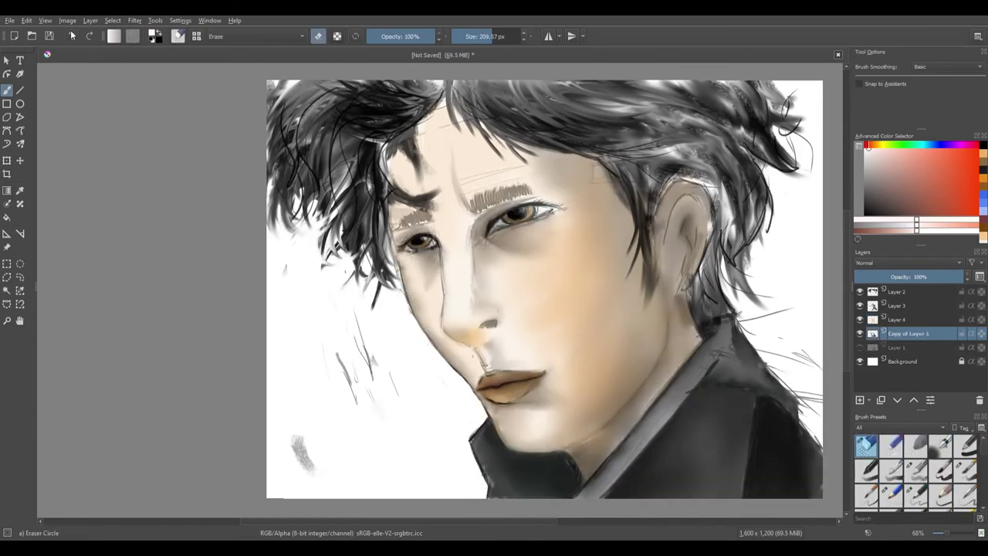
click(476, 36)
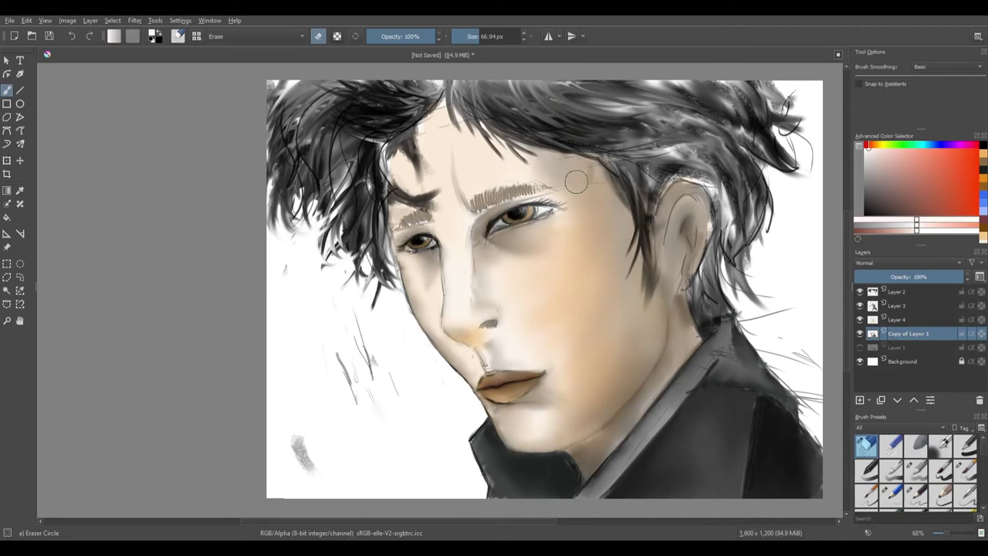
drag(436, 110, 497, 116)
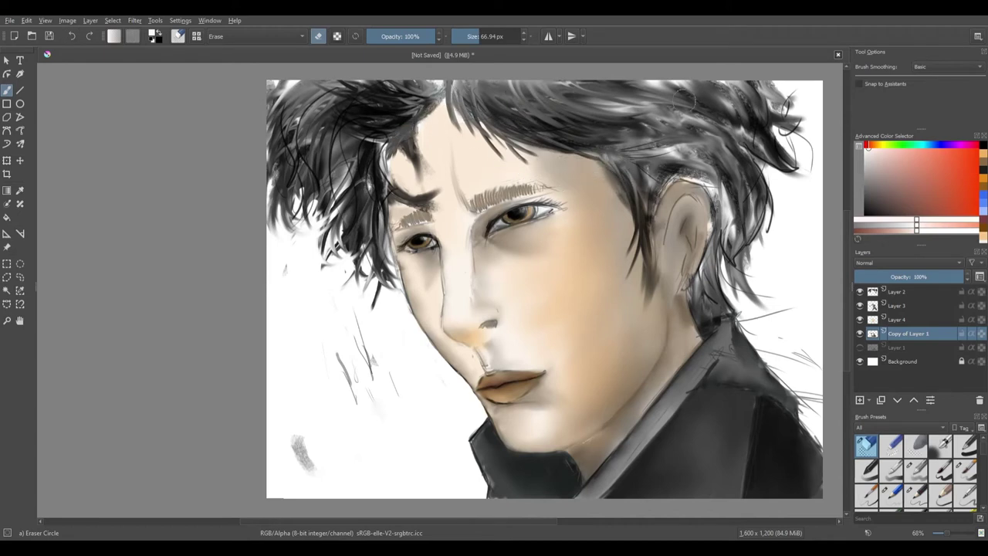
mouse_move(805, 365)
mouse_down()
mouse_move(812, 407)
mouse_move(746, 311)
mouse_move(777, 348)
mouse_move(766, 240)
mouse_move(788, 213)
mouse_move(805, 102)
mouse_up()
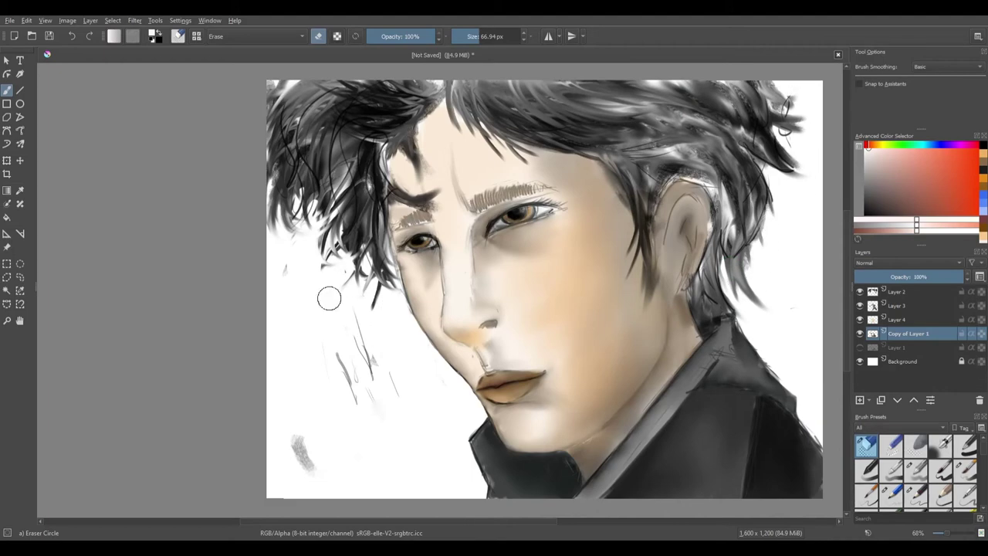
Step: Inspect Layer 2 at 34% opacity, restore it to 100%, and erase its grey smudge in the empty background
click(905, 292)
click(892, 277)
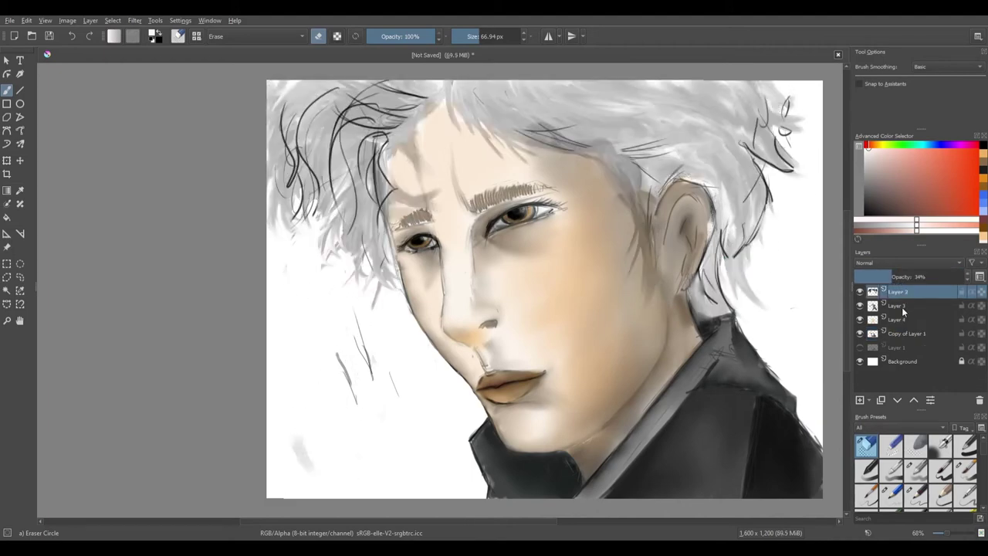
drag(938, 281, 965, 278)
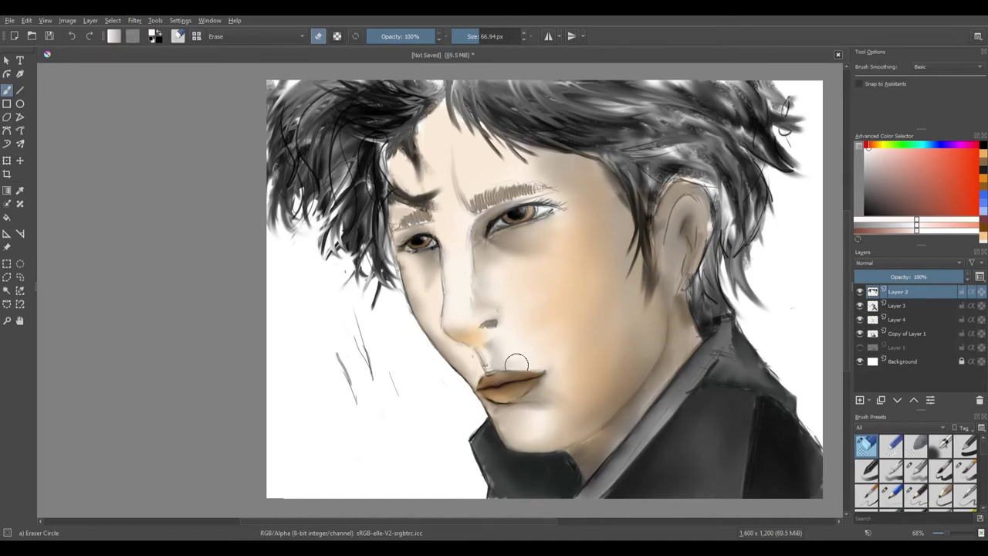
Step: Try lowering Layer 4's opacity and moving it below the Background layer, undo the changes, and leave Layer 4 hidden
click(859, 319)
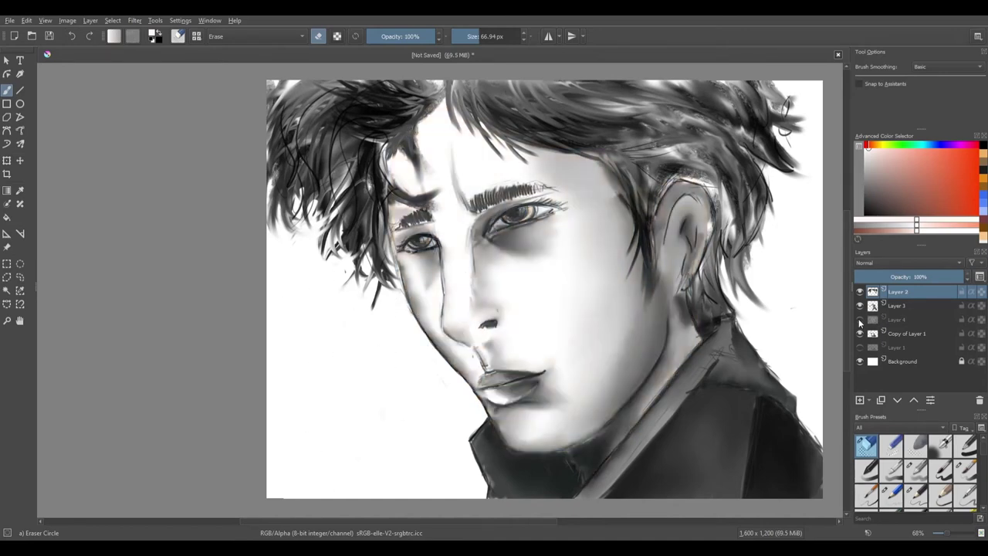
click(859, 319)
click(900, 318)
drag(963, 277, 924, 277)
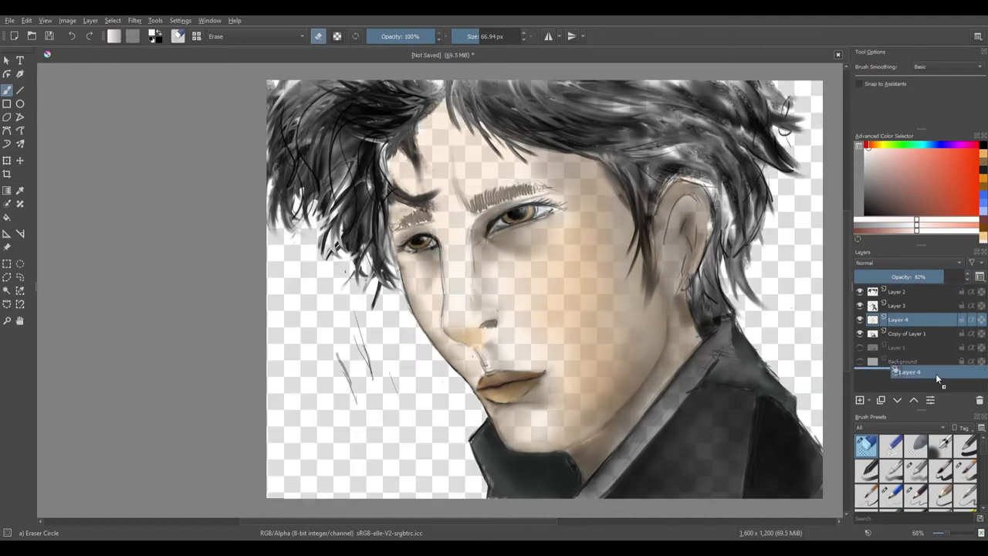
click(79, 37)
click(78, 37)
click(79, 37)
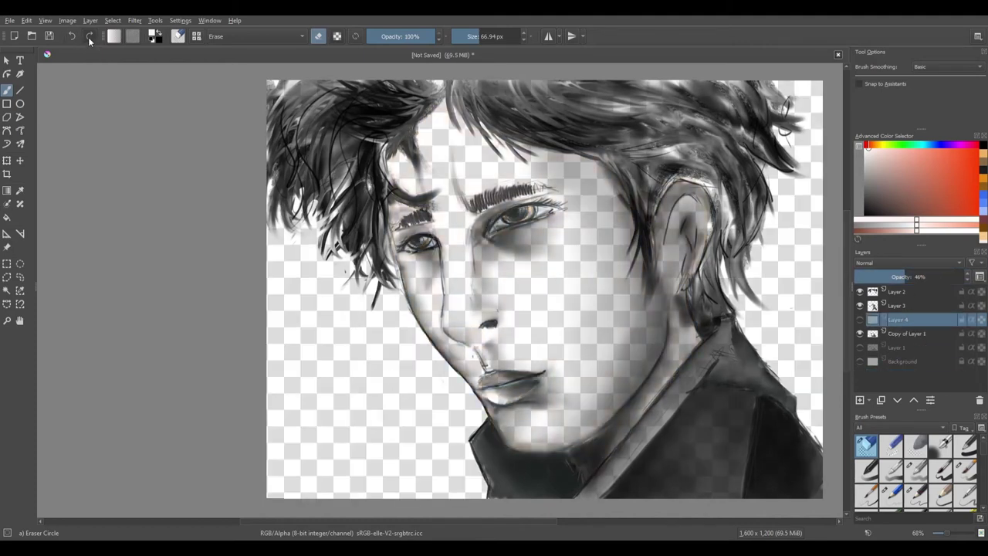
click(88, 37)
click(88, 37)
click(75, 37)
Step: Show the Background layer again and duplicate it
click(859, 361)
click(904, 361)
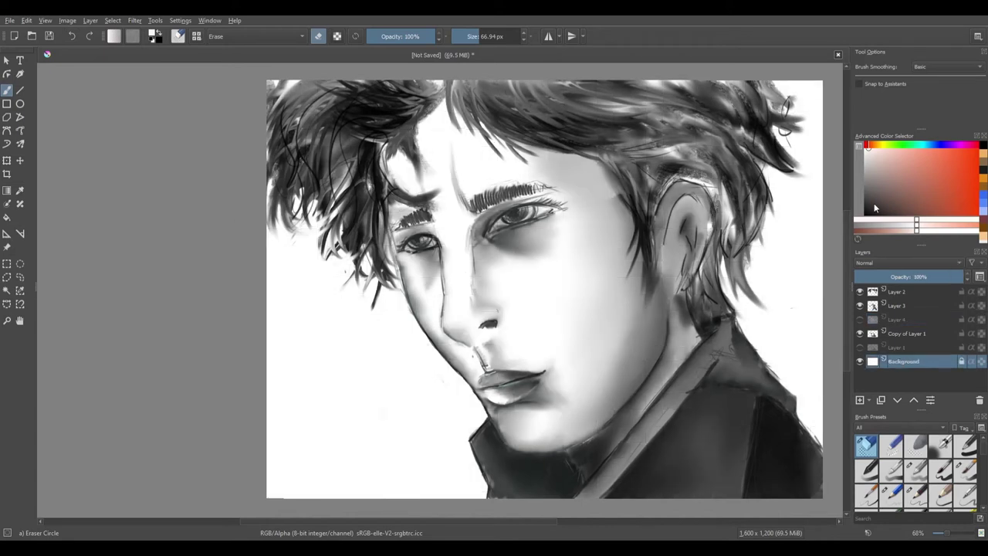
key(ctrl+j)
Step: Cover the duplicated background layer in pale peach with Marker Chisel Smooth at 42% opacity and 478.13 px
click(984, 180)
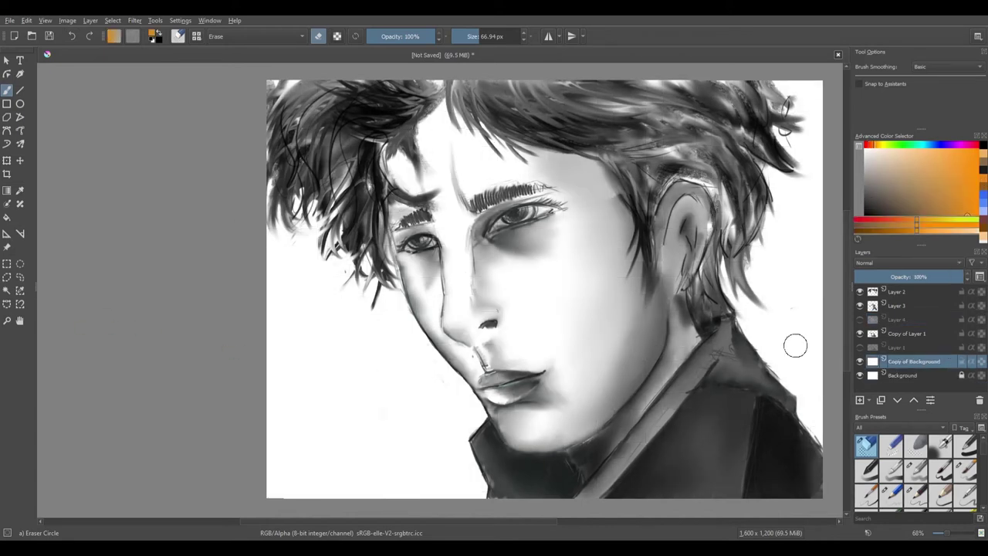
shift+drag(781, 329, 849, 329)
scroll(941, 480, down, 5)
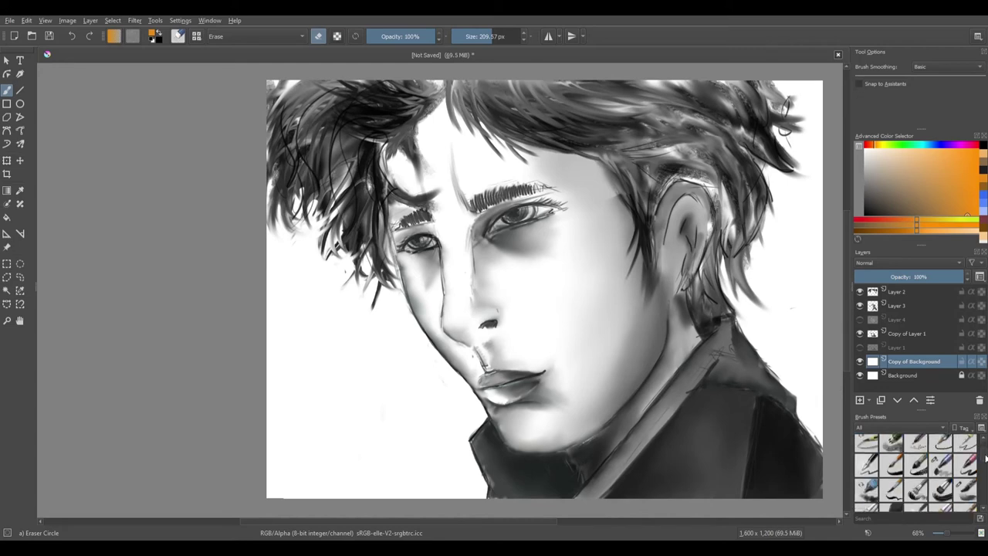
click(965, 459)
scroll(941, 438, up, 2)
click(941, 445)
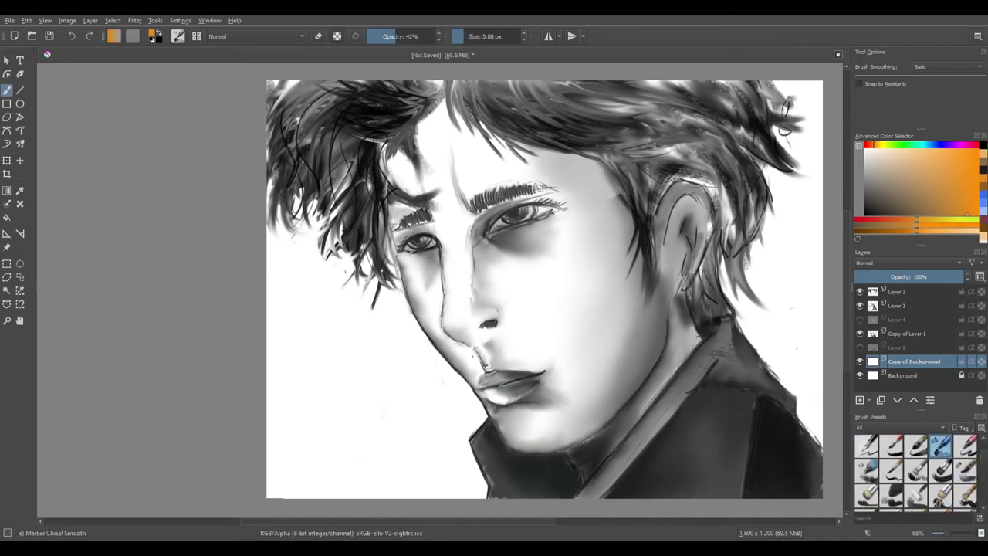
drag(796, 360, 802, 266)
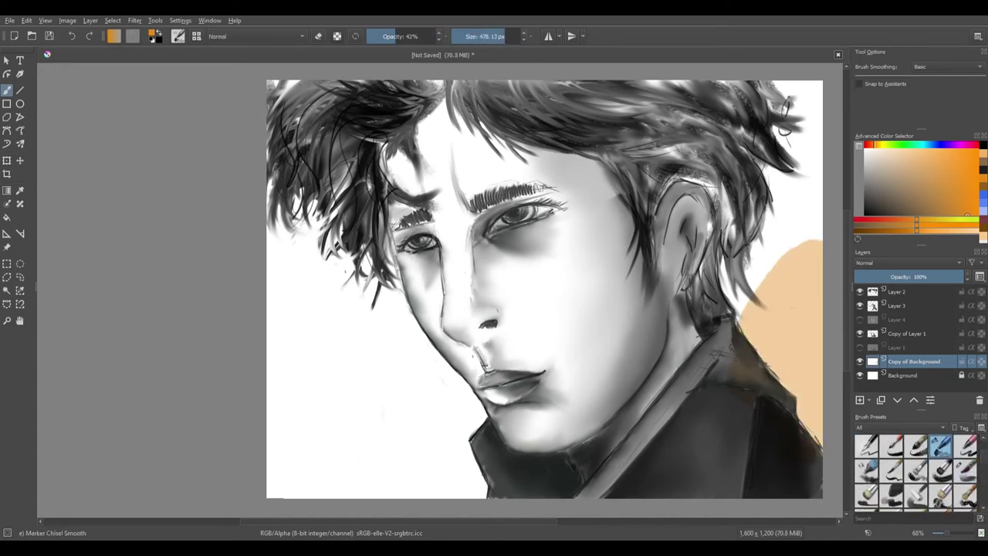
click(71, 36)
click(922, 159)
mouse_move(802, 386)
mouse_down()
mouse_move(787, 322)
mouse_move(786, 195)
mouse_move(507, 409)
mouse_move(409, 410)
mouse_move(542, 478)
mouse_move(797, 445)
mouse_move(338, 458)
mouse_move(514, 139)
mouse_move(254, 382)
mouse_move(351, 439)
mouse_up()
Step: Layer broad diagonal tan strokes at 25% opacity over the background copy, building darker tones toward its lower-right corner
click(925, 199)
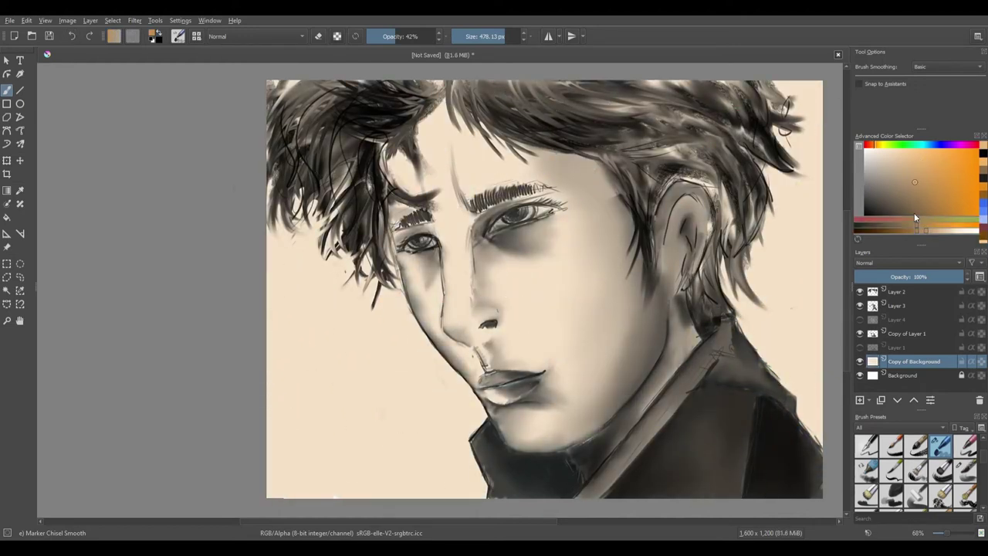
click(384, 37)
drag(808, 390, 794, 116)
mouse_move(587, 491)
mouse_down()
mouse_move(498, 351)
mouse_move(564, 263)
mouse_move(598, 363)
mouse_move(343, 420)
mouse_move(452, 423)
mouse_move(788, 393)
mouse_up()
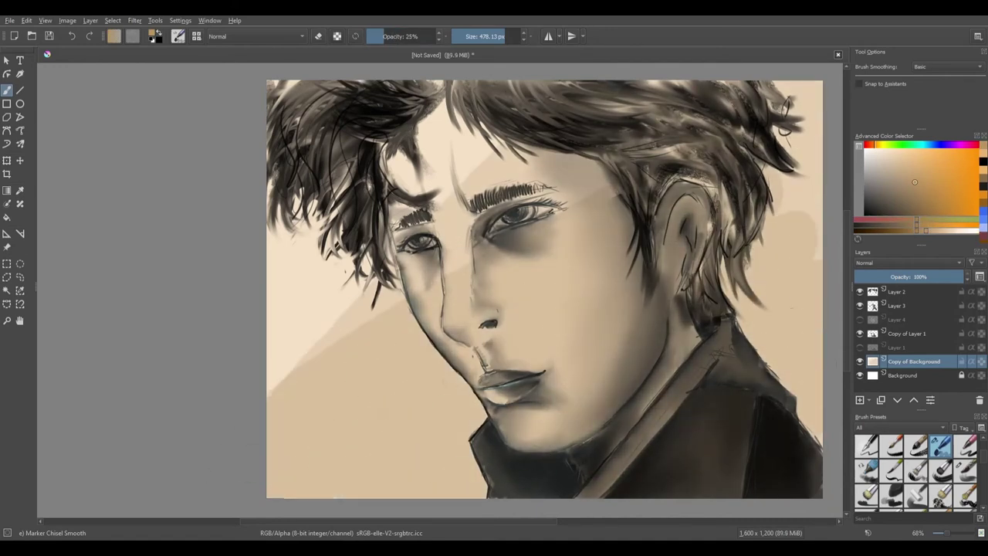
drag(789, 227, 793, 162)
key(ctrl+z)
mouse_move(293, 479)
mouse_down()
mouse_move(360, 421)
mouse_move(607, 310)
mouse_move(795, 353)
mouse_move(796, 413)
mouse_up()
drag(402, 486, 778, 223)
mouse_move(379, 502)
mouse_down()
mouse_move(736, 327)
mouse_move(745, 459)
mouse_move(417, 509)
mouse_move(794, 363)
mouse_move(457, 511)
mouse_up()
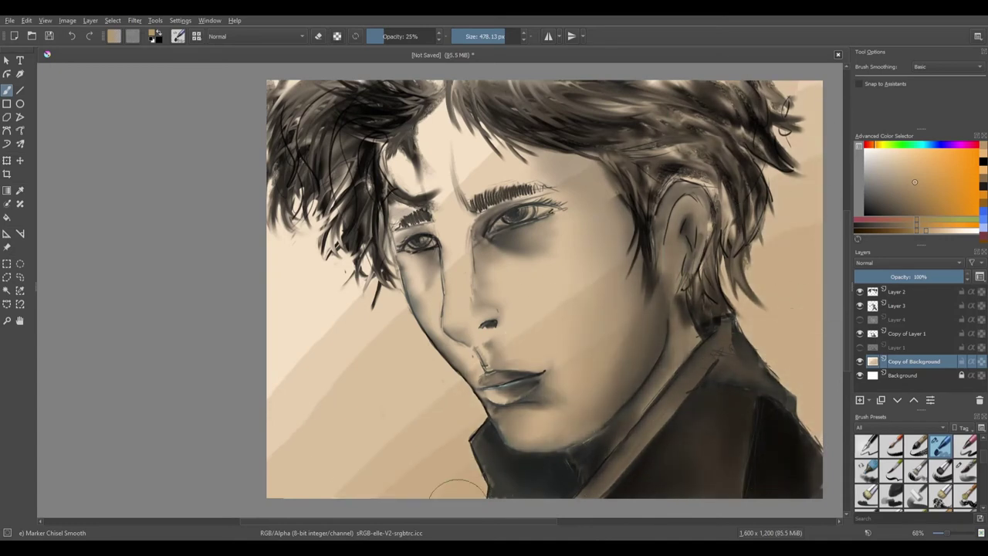
drag(736, 353, 788, 334)
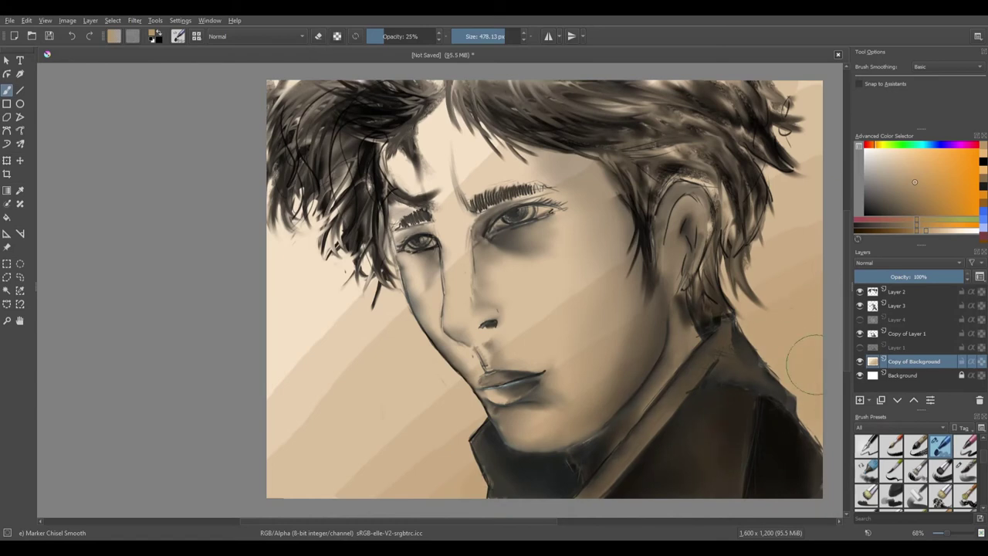
Step: Deepen the background copy with broad dark brown strokes at 12% opacity and 478.13 px, mainly toward its lower-right corner
key(i)
key(i)
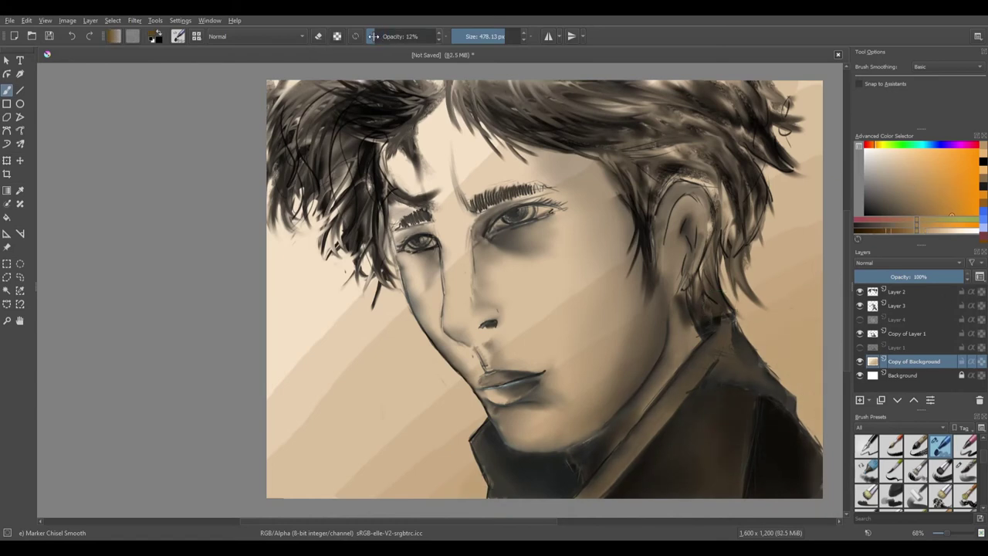
drag(786, 393, 810, 406)
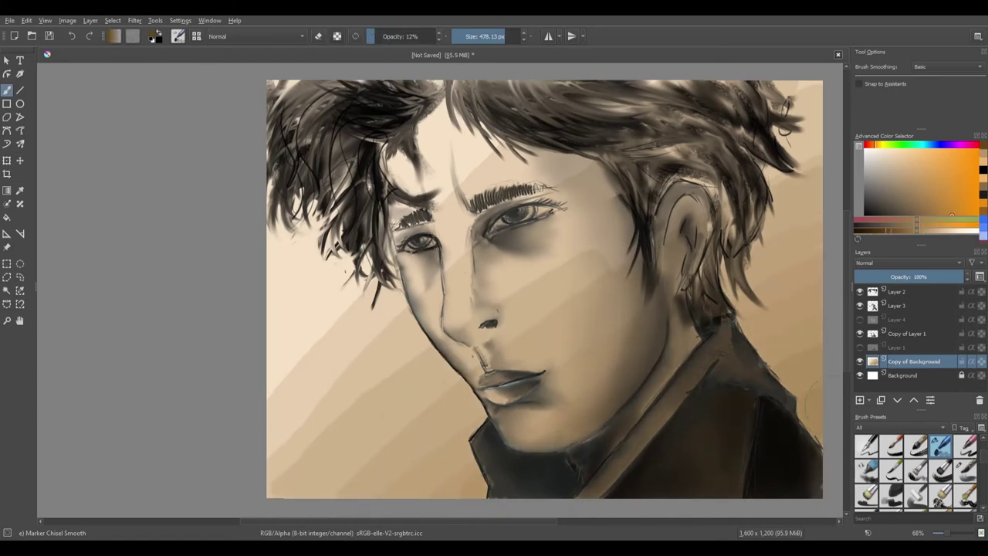
Step: Blend the background copy's diagonal bands into a smooth gradient with Blender Blur at 57% opacity and 270.36 px
scroll(916, 471, down, 5)
click(877, 477)
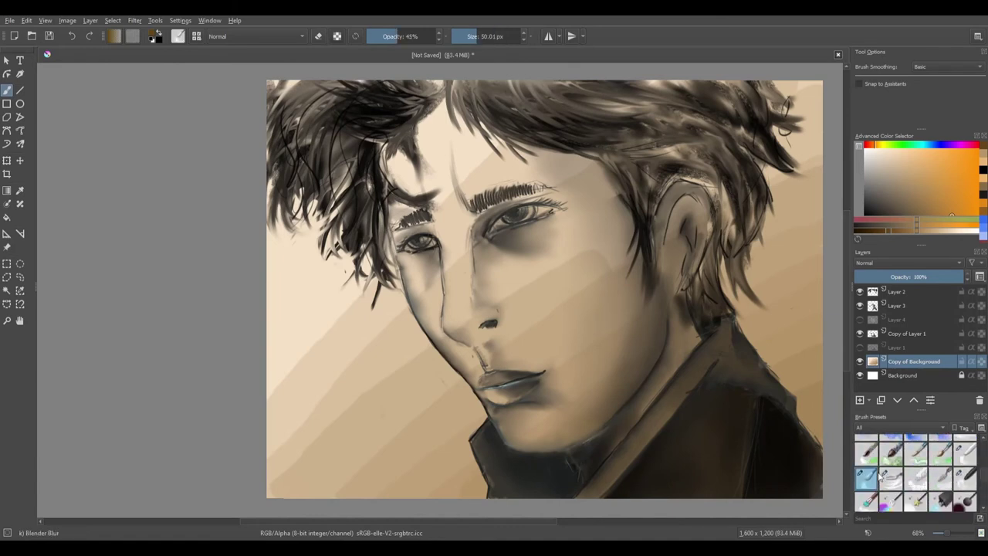
click(496, 36)
click(405, 37)
mouse_move(771, 349)
mouse_down()
mouse_move(781, 210)
mouse_move(465, 465)
mouse_move(494, 222)
mouse_move(375, 99)
mouse_up()
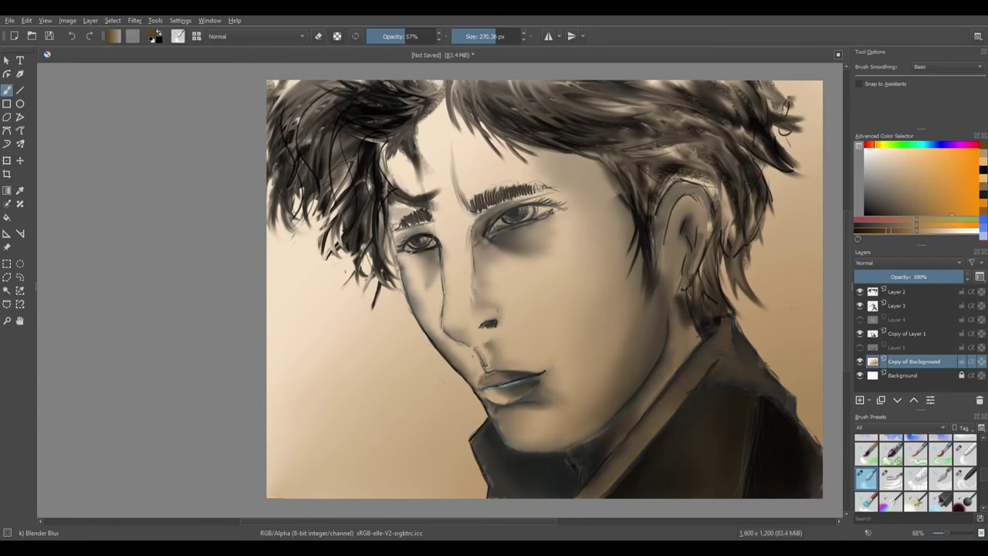
Step: Paint broad dark grey-brown strokes across the lower part of the background copy with Marker Details at 38% opacity and 289.67 px
scroll(981, 452, up, 6)
click(965, 458)
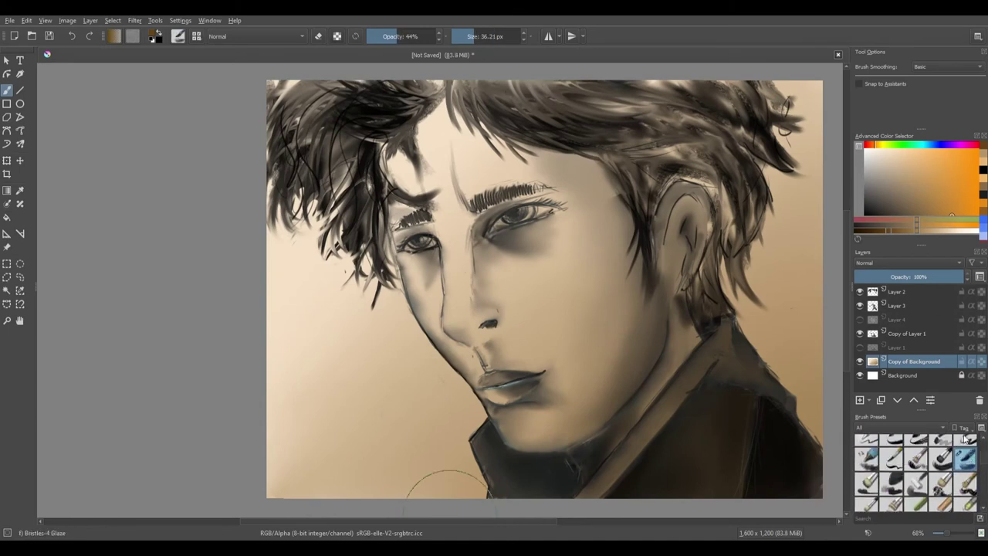
click(965, 438)
click(878, 202)
click(496, 36)
click(392, 36)
mouse_move(774, 353)
mouse_down()
mouse_move(793, 416)
mouse_move(764, 366)
mouse_move(701, 312)
mouse_move(771, 414)
mouse_move(804, 433)
mouse_up()
mouse_move(282, 506)
mouse_down()
mouse_move(481, 472)
mouse_move(386, 416)
mouse_move(525, 355)
mouse_move(547, 397)
mouse_move(629, 463)
mouse_up()
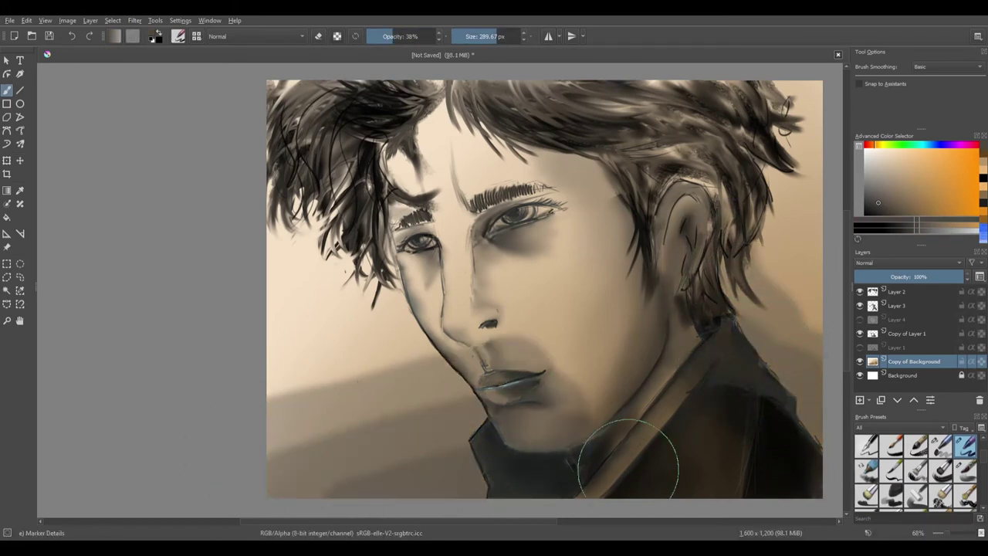
Step: Smooth the grey-brown strokes in the lower background, beside the neck and around the mouth with Blender Blur at 57% opacity
scroll(915, 471, down, 4)
click(965, 472)
click(866, 446)
mouse_move(474, 456)
mouse_down()
mouse_move(305, 451)
mouse_move(412, 319)
mouse_move(368, 403)
mouse_up()
mouse_move(776, 296)
mouse_down()
mouse_move(772, 331)
mouse_move(794, 419)
mouse_up()
drag(528, 357, 569, 352)
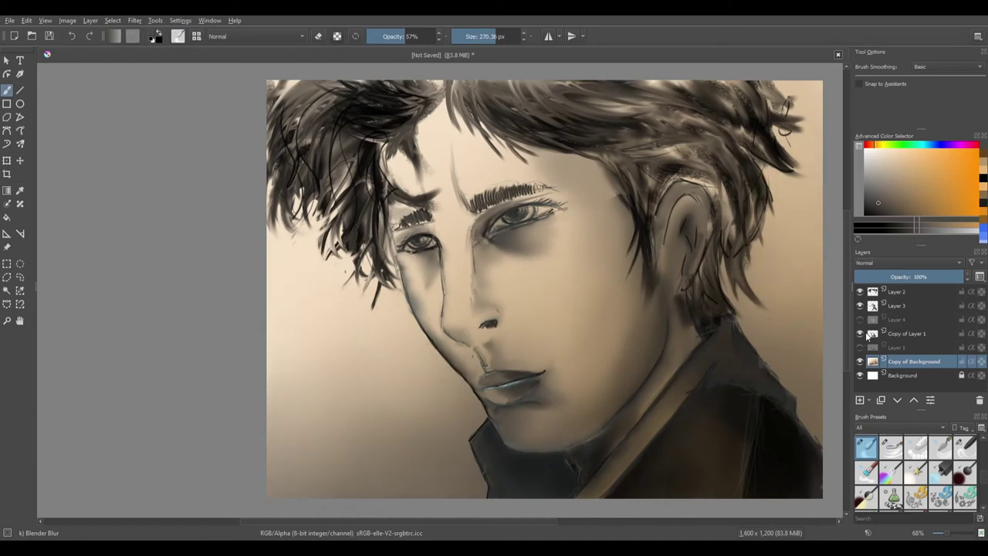
Step: Show Layer 4 again and set the background copy's opacity to 80%
click(860, 320)
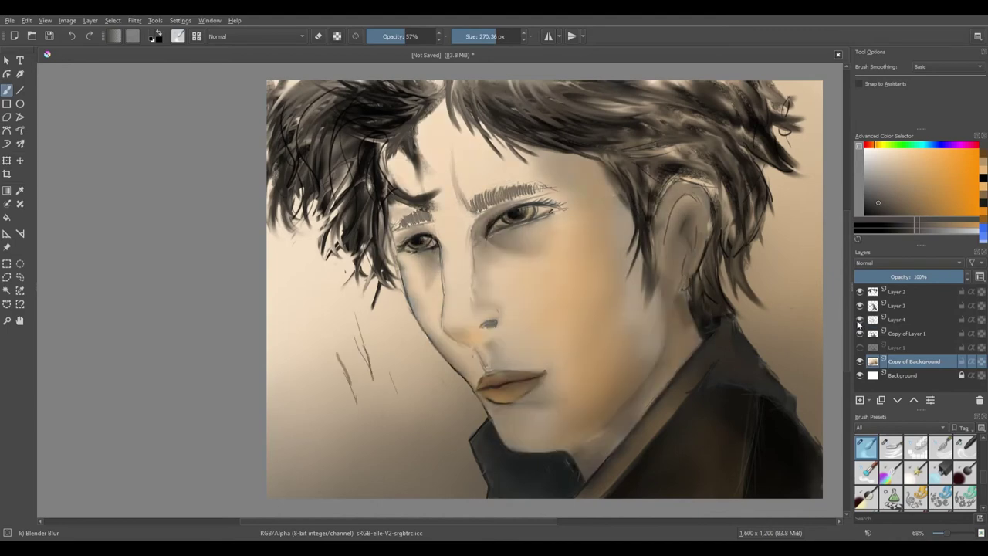
mouse_move(934, 284)
mouse_down()
mouse_move(926, 280)
mouse_move(947, 276)
mouse_up()
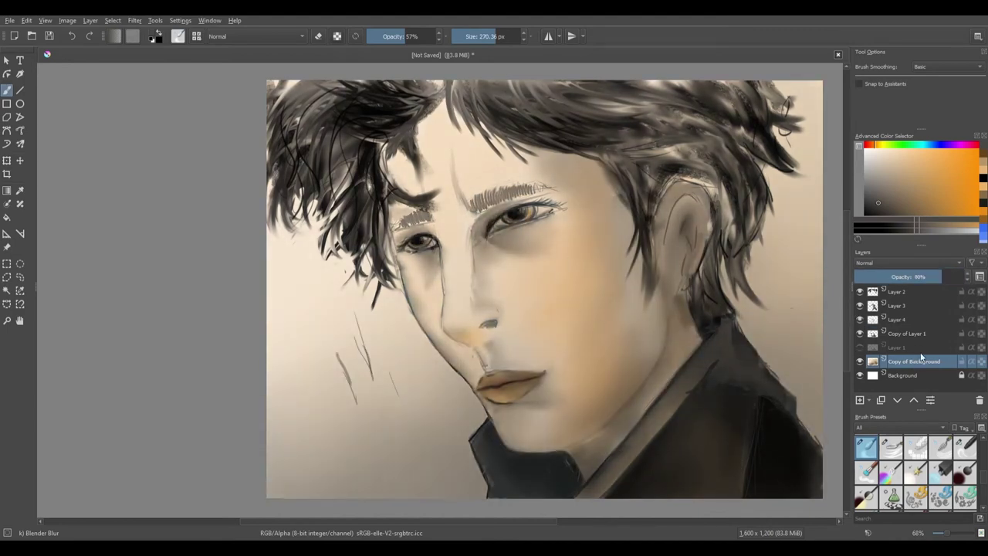
Step: Erase the background copy's tint from the face and clothing with Eraser Circle at 209.57 px
scroll(970, 440, up, 5)
click(865, 443)
mouse_move(535, 302)
mouse_down()
mouse_move(486, 320)
mouse_move(481, 338)
mouse_move(437, 257)
mouse_move(427, 203)
mouse_move(462, 131)
mouse_move(524, 228)
mouse_move(590, 239)
mouse_move(608, 264)
mouse_move(670, 227)
mouse_move(646, 284)
mouse_move(667, 358)
mouse_move(589, 385)
mouse_move(521, 378)
mouse_move(502, 361)
mouse_move(531, 424)
mouse_move(521, 461)
mouse_move(586, 494)
mouse_move(663, 393)
mouse_move(706, 384)
mouse_move(753, 419)
mouse_move(766, 448)
mouse_move(766, 489)
mouse_move(568, 473)
mouse_up()
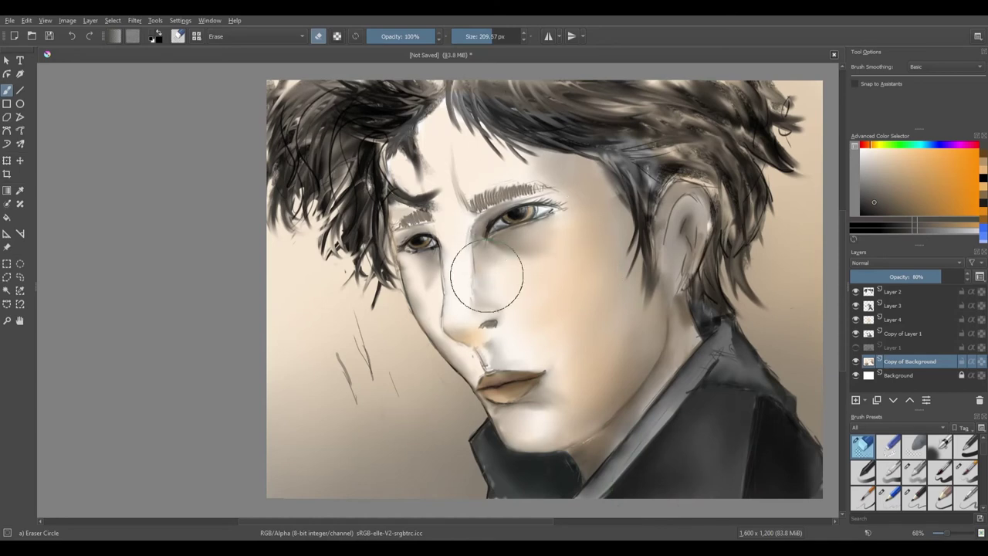
Step: Select Layer 4 and blend away the stray lines in the background beside the face with Blender Blur
scroll(867, 480, down, 6)
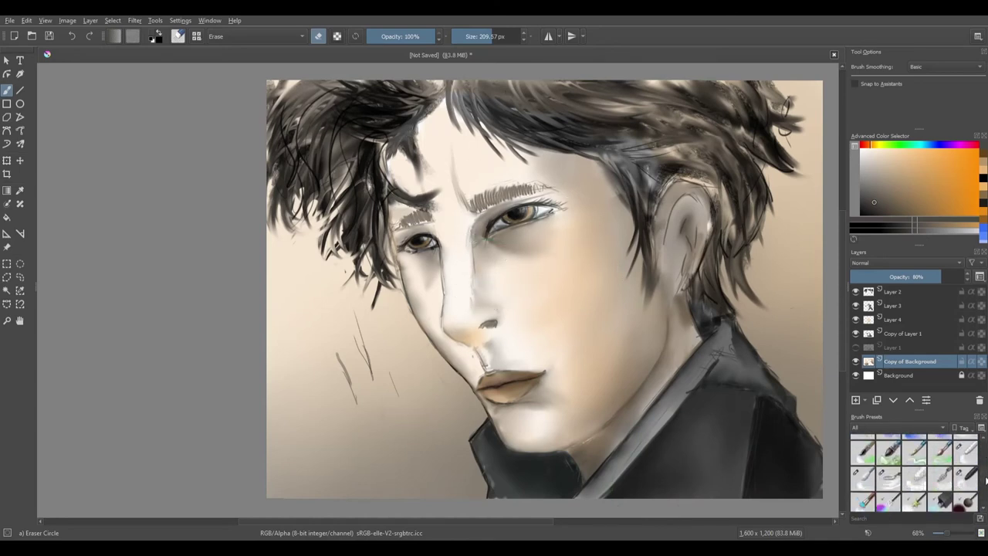
scroll(867, 480, up, 3)
click(882, 454)
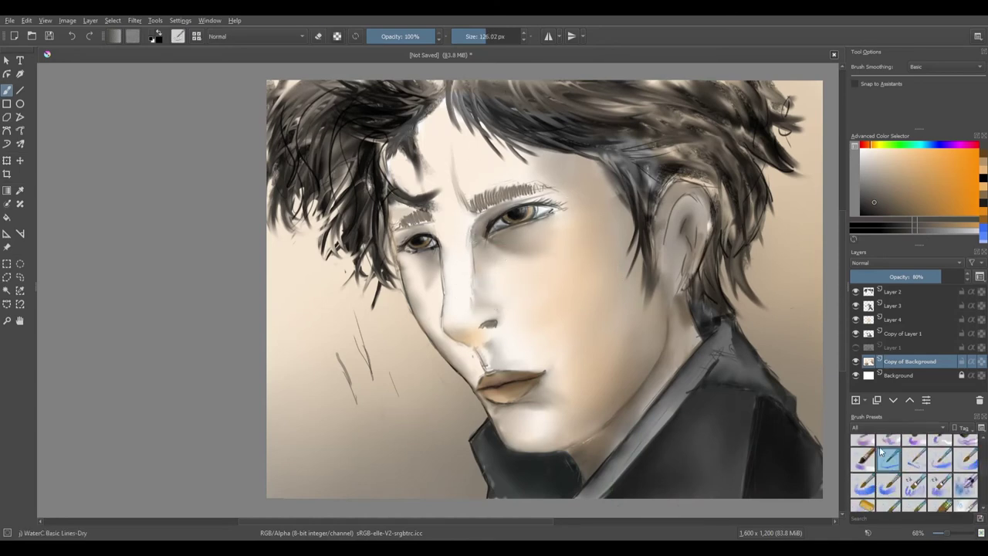
scroll(931, 474, up, 5)
scroll(878, 475, down, 4)
scroll(877, 475, down, 4)
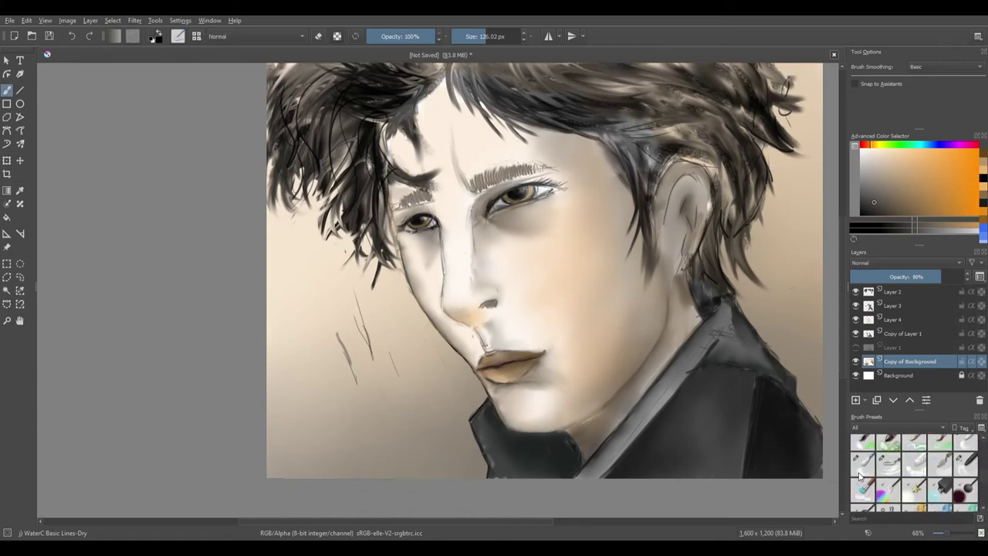
click(862, 463)
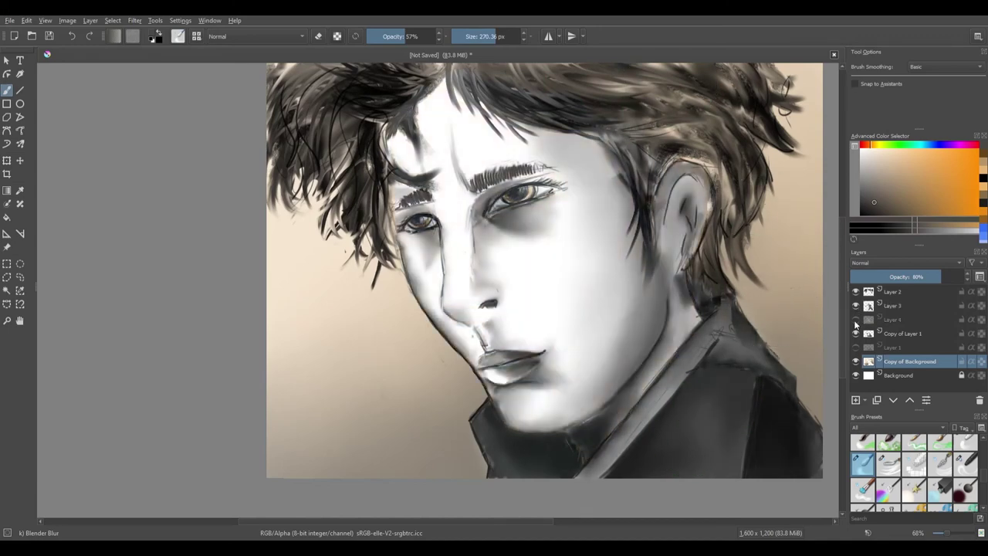
click(888, 320)
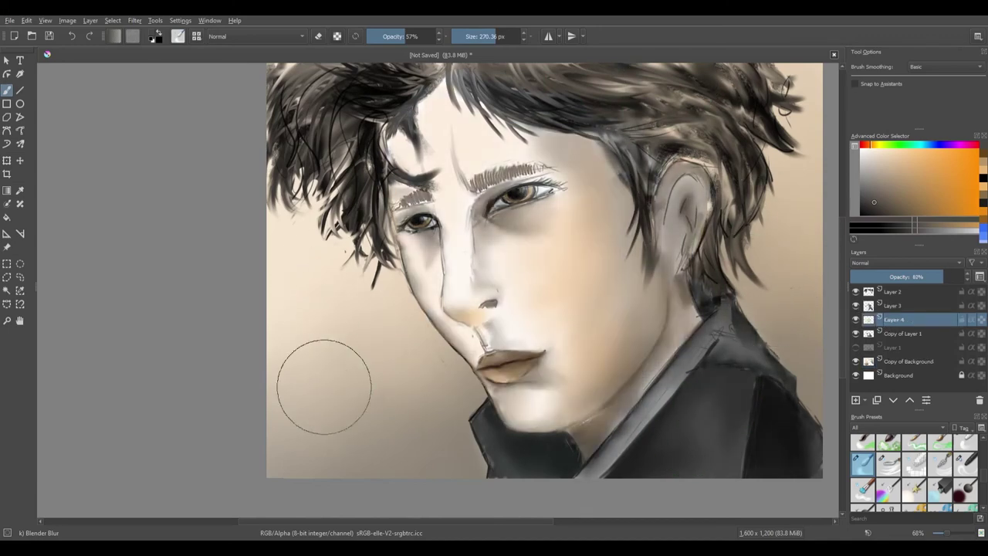
Step: Toggle the visibility of Copy of Layer 1 to compare the portrait with and without it
click(857, 334)
click(857, 334)
click(857, 333)
click(857, 334)
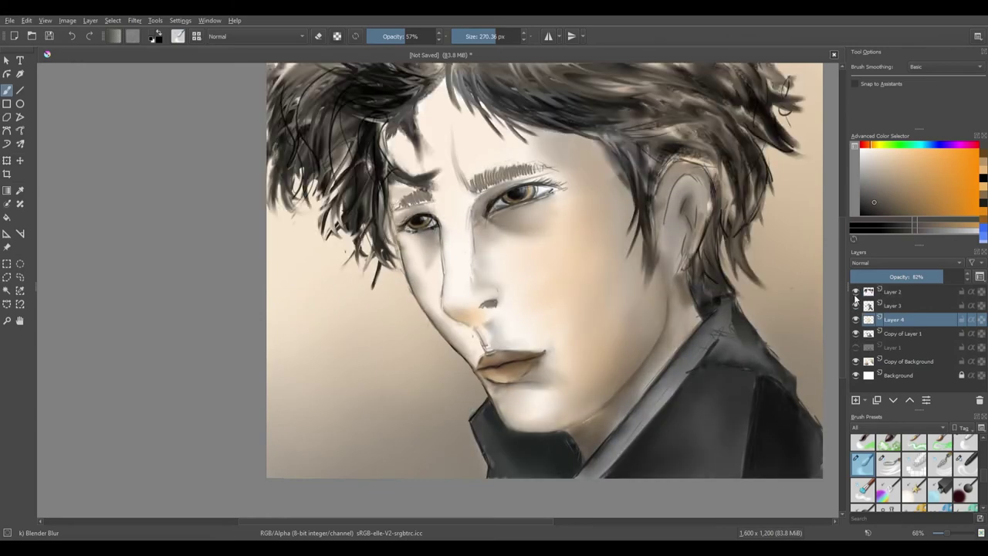
Step: Erase the dark hair strand above the inner eyebrow on Layer 2 with Eraser Soft at 60 px
key(e)
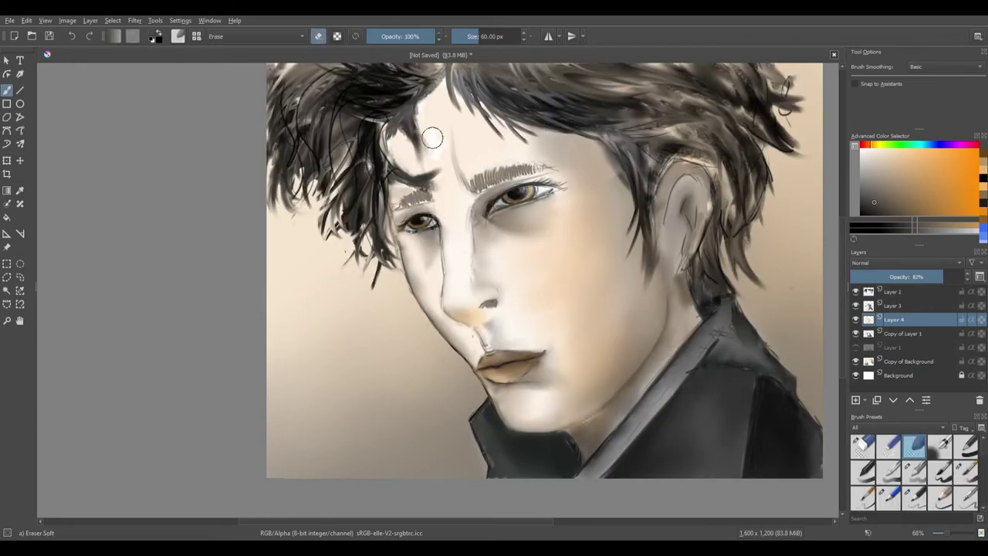
click(893, 292)
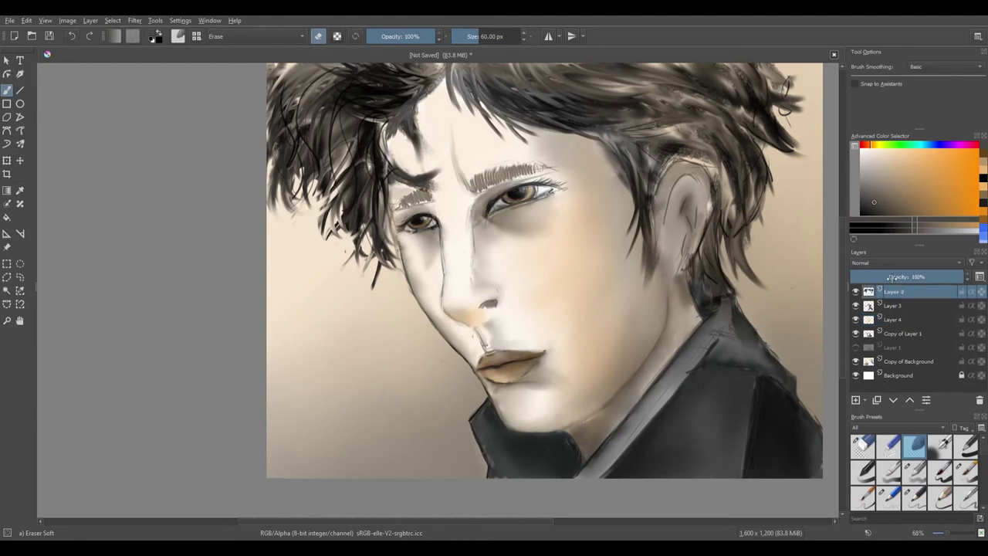
mouse_move(411, 161)
mouse_down()
mouse_move(428, 180)
mouse_move(397, 112)
mouse_move(427, 139)
mouse_move(427, 123)
mouse_move(412, 163)
mouse_up()
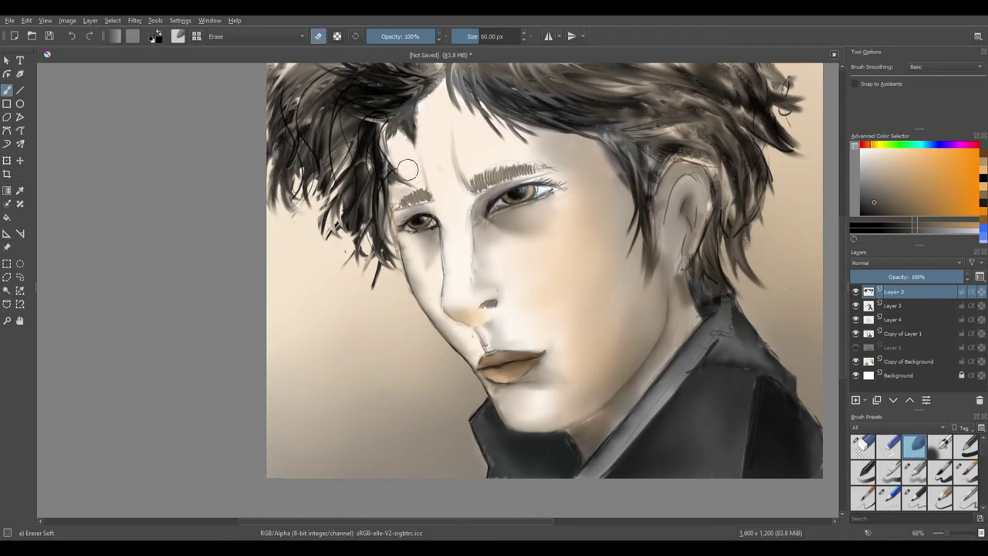
Step: Switch to Blender Blur at 70% opacity on Layer 4 and set the layer's opacity to 87%
click(893, 320)
scroll(863, 461, down, 3)
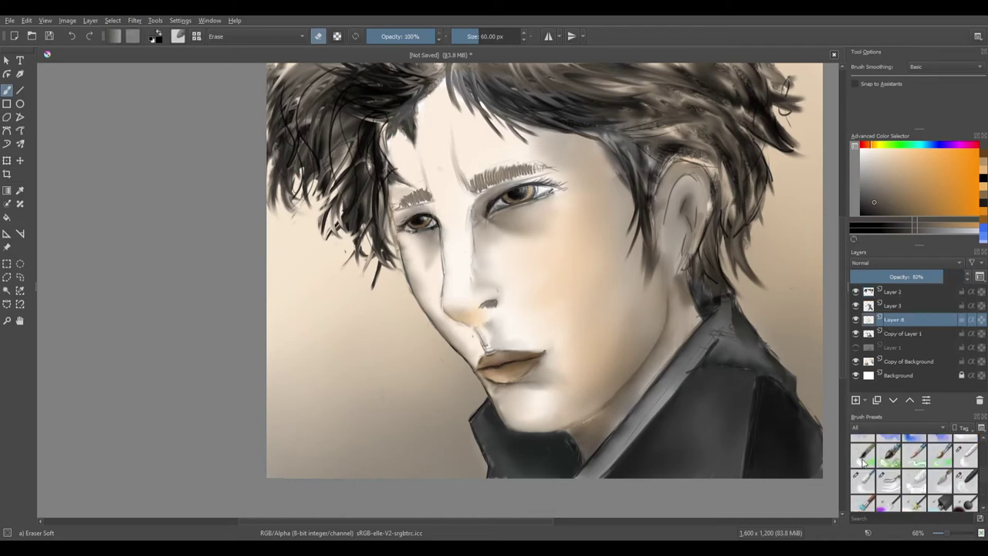
click(863, 478)
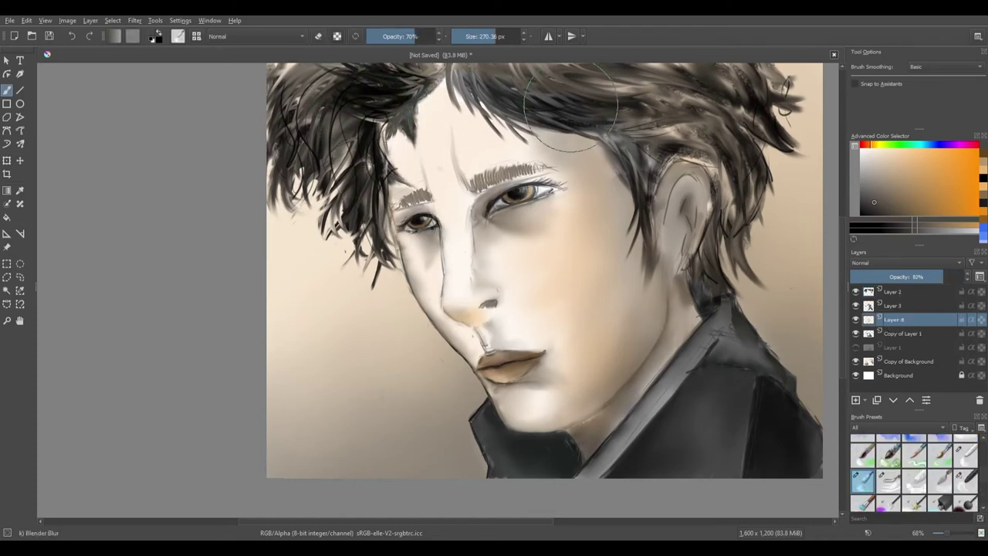
click(959, 277)
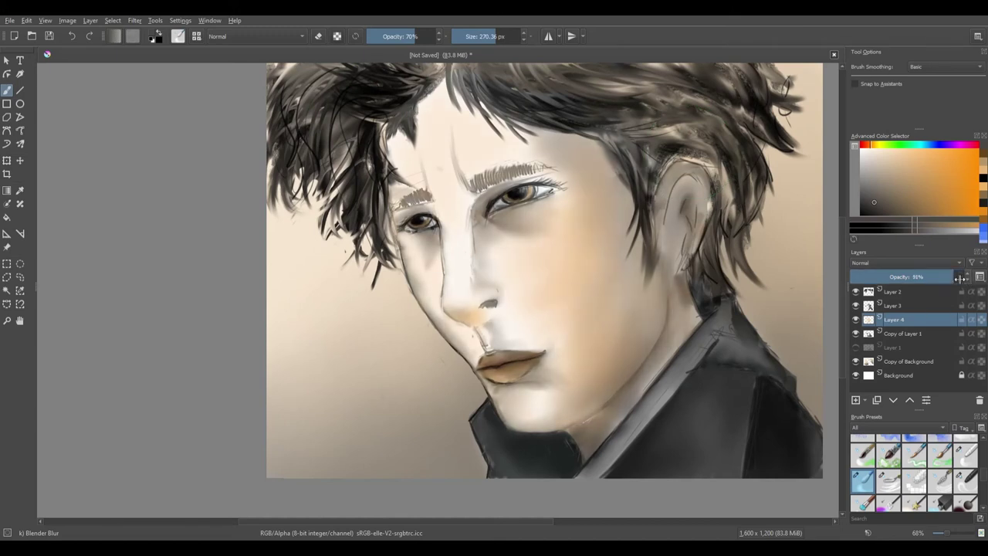
drag(959, 278, 952, 277)
Step: Choose the Texture Random Particles brush for adding skin texture
click(967, 458)
scroll(931, 461, up, 8)
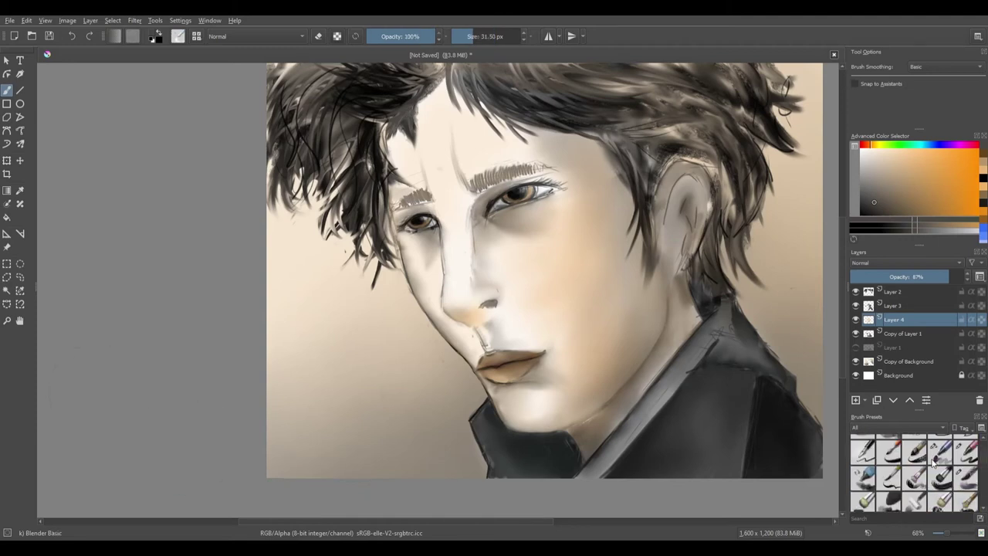
scroll(930, 462, down, 8)
click(863, 500)
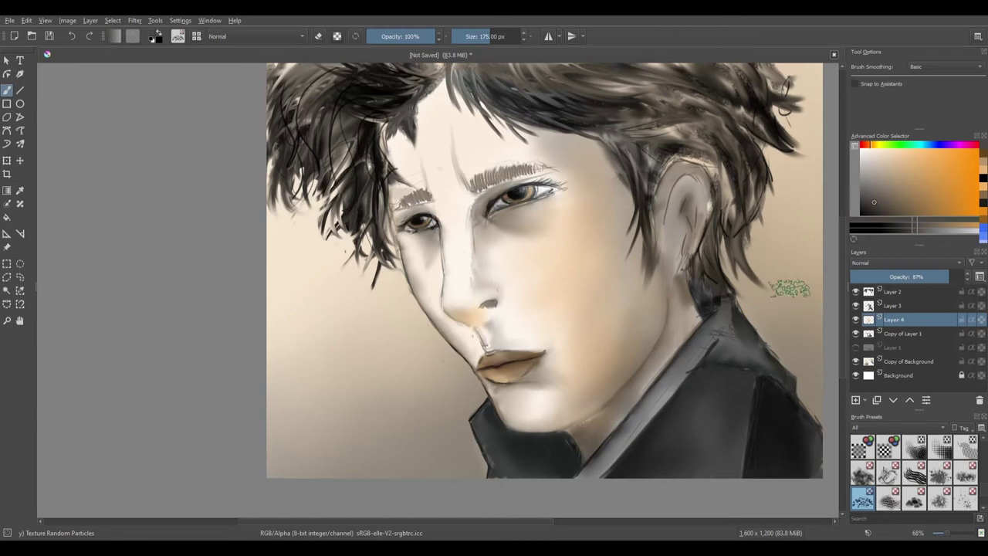
Step: Try stamping particle texture at 66.94 px along the nose bridge on Layer 4, and undo the strokes
drag(461, 280, 452, 243)
click(71, 34)
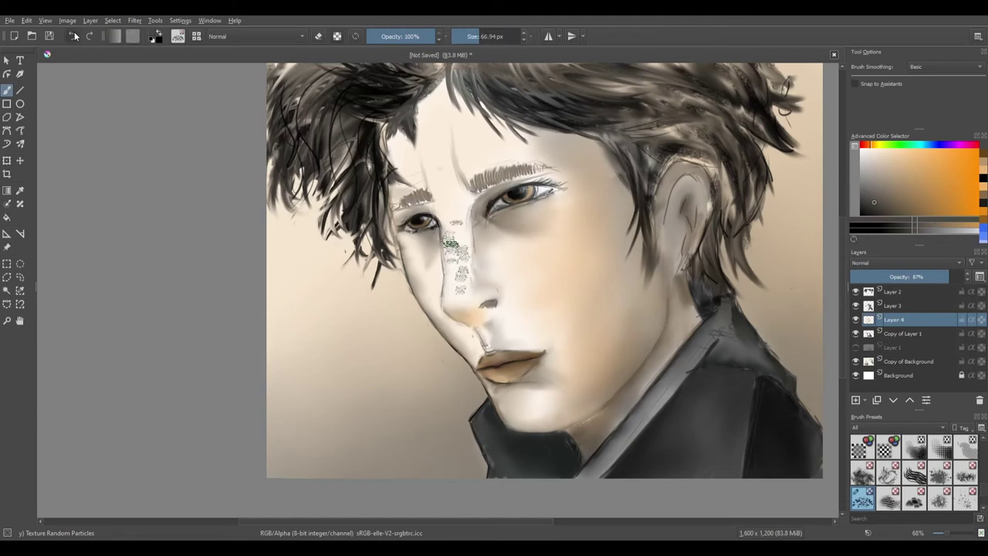
click(71, 32)
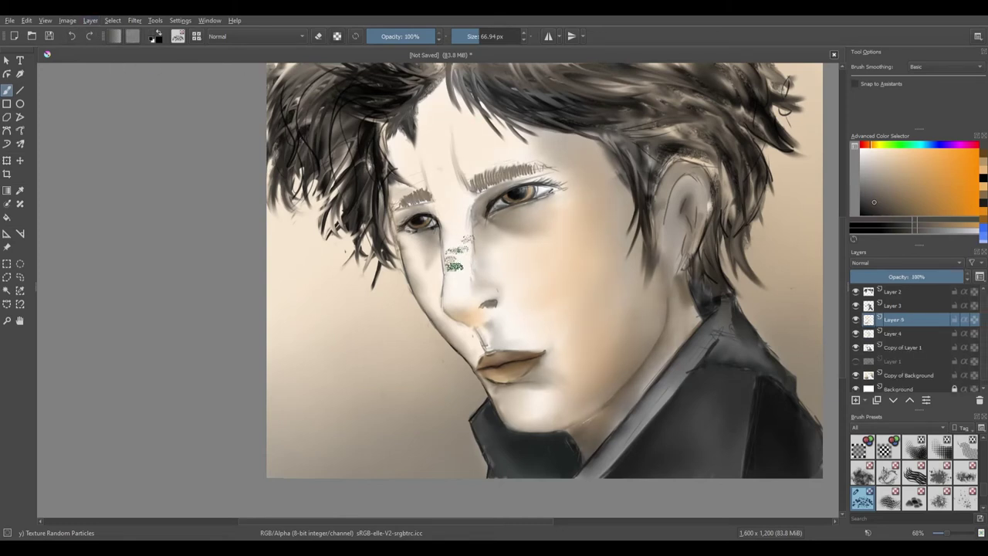
Step: Stamp particle texture over the nose bridge, brow and cheek on a new layer above Layer 4, adding fine spatter to the upper cheek
drag(455, 264, 463, 293)
drag(479, 176, 542, 155)
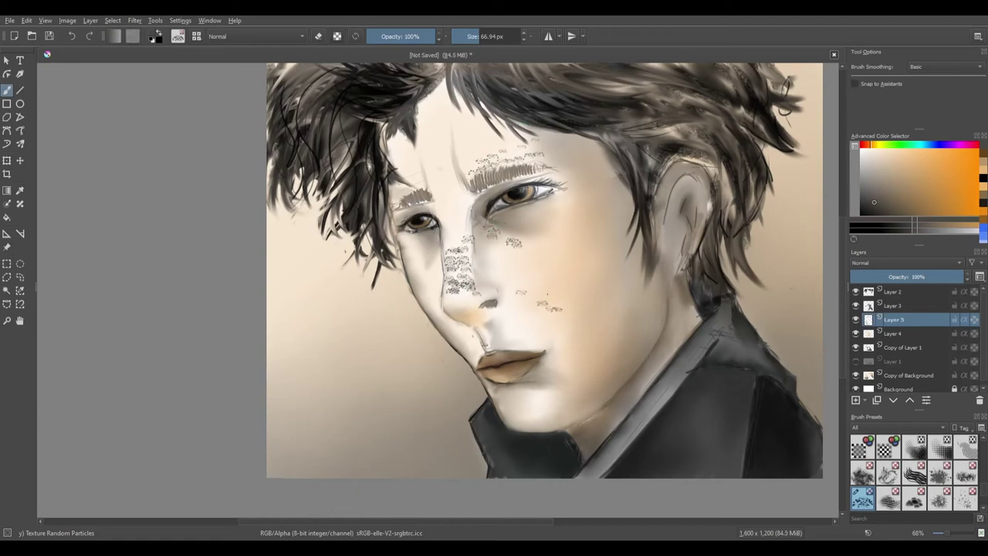
mouse_move(541, 298)
mouse_down()
mouse_move(580, 300)
mouse_move(593, 287)
mouse_move(589, 280)
mouse_move(593, 317)
mouse_up()
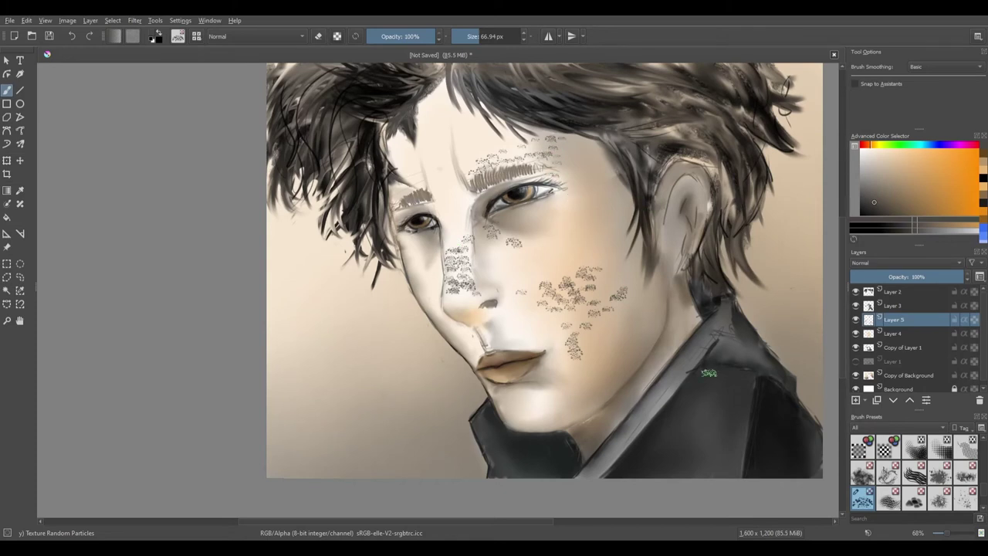
click(965, 498)
Step: Soften the skin texture with Blender Blur at 70% brush opacity, and set the texture layer's opacity to 76%
scroll(914, 471, up, 3)
click(862, 462)
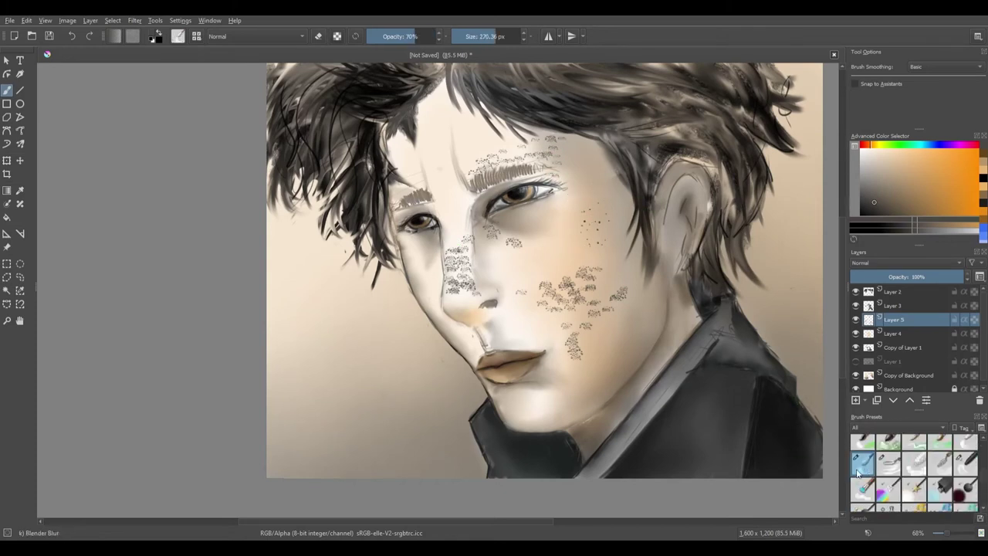
mouse_move(581, 307)
mouse_down()
mouse_move(595, 287)
mouse_move(537, 294)
mouse_up()
key(ctrl+z)
key(ctrl+z)
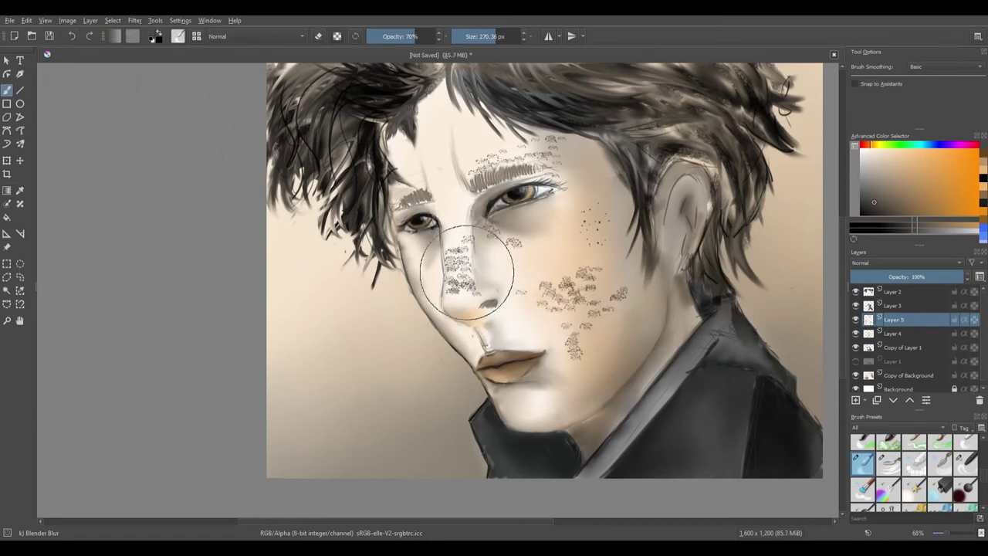
mouse_move(515, 154)
mouse_down()
mouse_move(545, 153)
mouse_move(584, 214)
mouse_move(586, 349)
mouse_move(546, 313)
mouse_move(525, 222)
mouse_move(392, 146)
mouse_move(440, 233)
mouse_move(421, 310)
mouse_move(441, 327)
mouse_move(457, 308)
mouse_move(435, 296)
mouse_move(457, 250)
mouse_move(552, 280)
mouse_up()
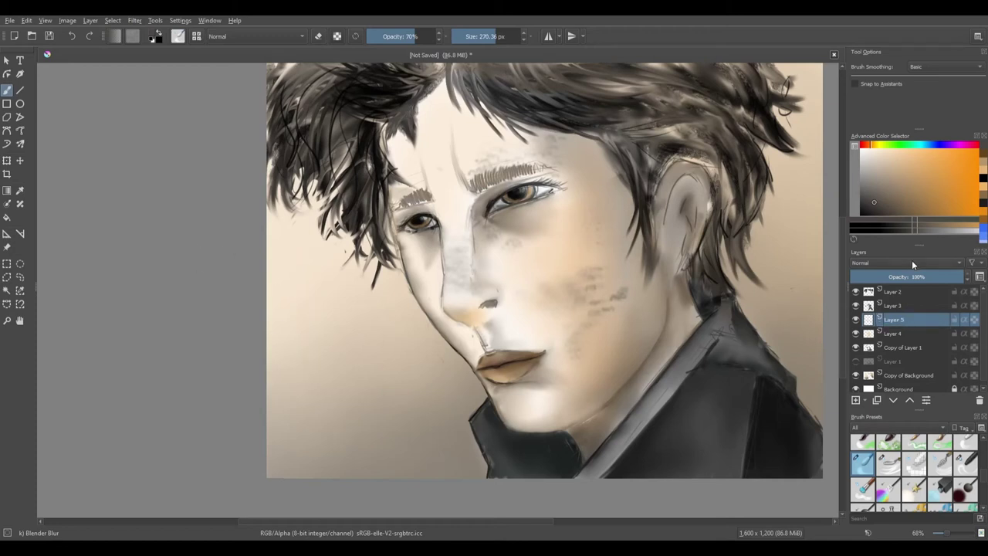
drag(914, 277, 937, 280)
click(473, 36)
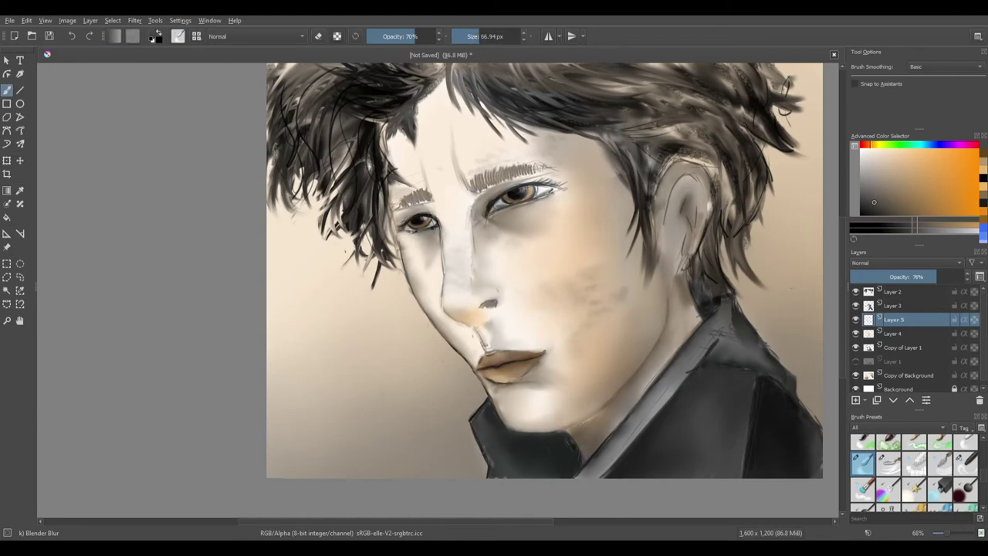
Step: Add a new layer above Layer 3 and make a short test stroke beside the face with Basic-1 at 48% opacity and 40 px
click(262, 74)
drag(883, 313, 888, 300)
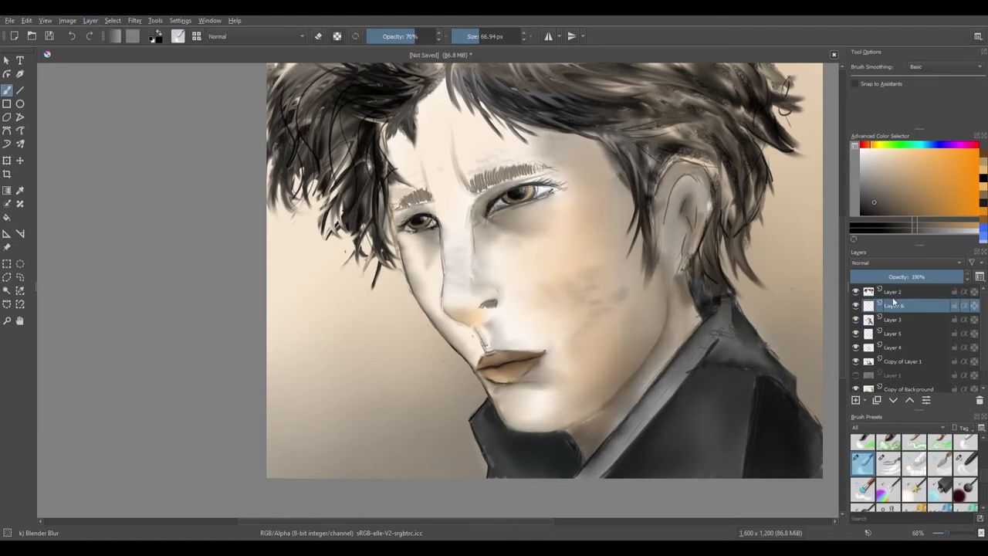
scroll(918, 471, down, 4)
click(965, 443)
click(889, 447)
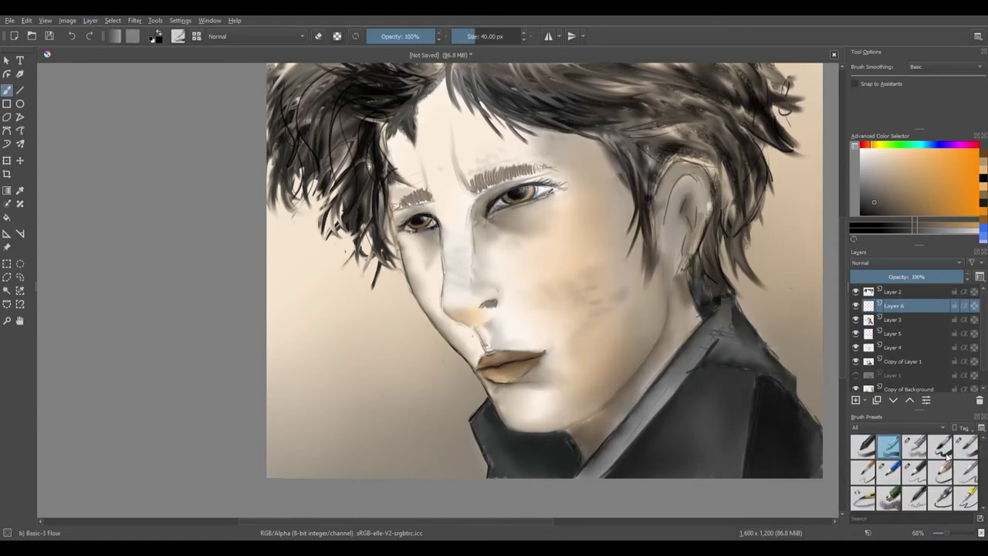
scroll(914, 467, up, 2)
click(963, 443)
click(395, 34)
drag(325, 338, 325, 348)
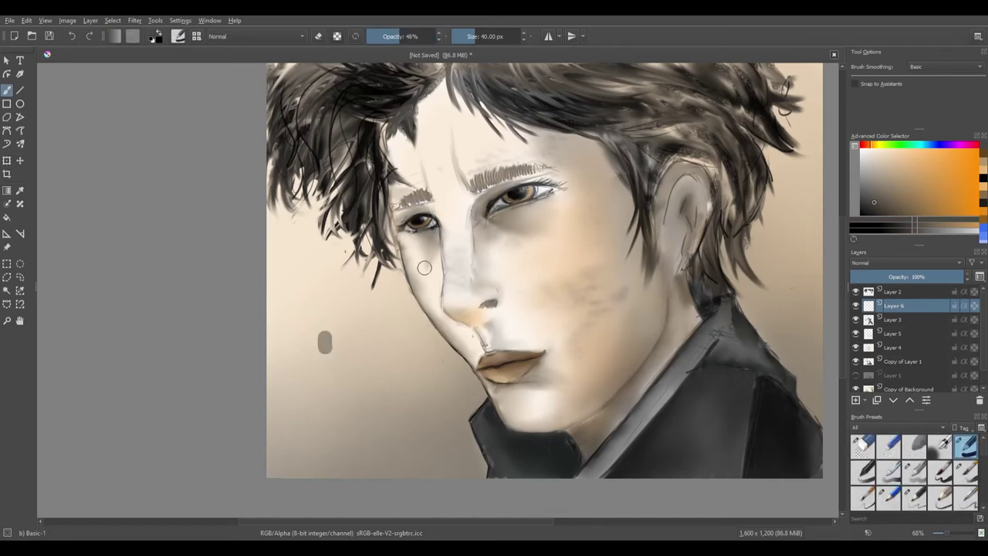
Step: Make three more test strokes beside the face at progressively lower brush opacities, ending at 11%
click(387, 34)
drag(340, 302, 344, 320)
click(381, 34)
drag(307, 279, 304, 301)
click(375, 35)
drag(294, 337, 295, 360)
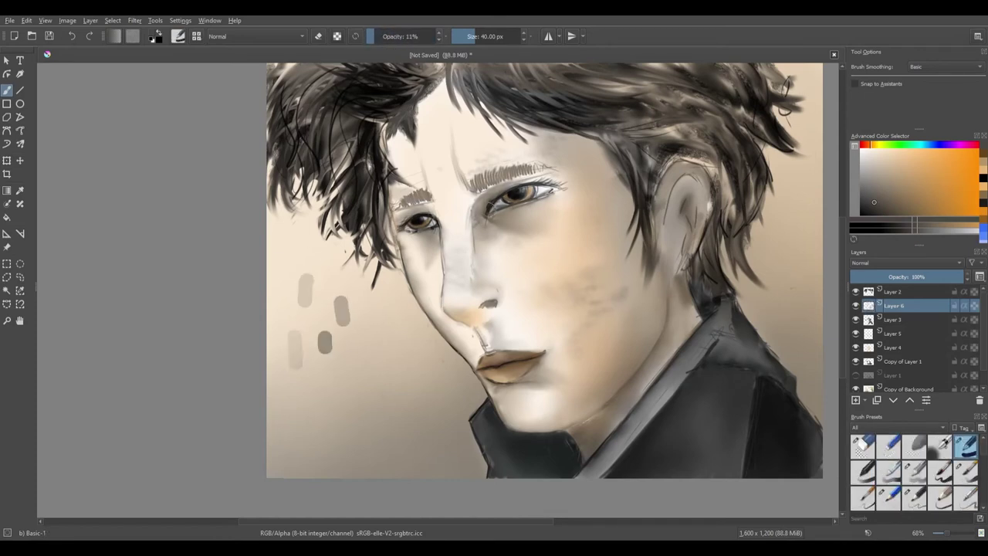
Step: Shade both eye sockets, the side of the nose, under the lower lip, the neck and the ear at 11% to 15% brush opacity
mouse_move(485, 236)
mouse_down()
mouse_move(514, 231)
mouse_move(516, 213)
mouse_move(548, 233)
mouse_up()
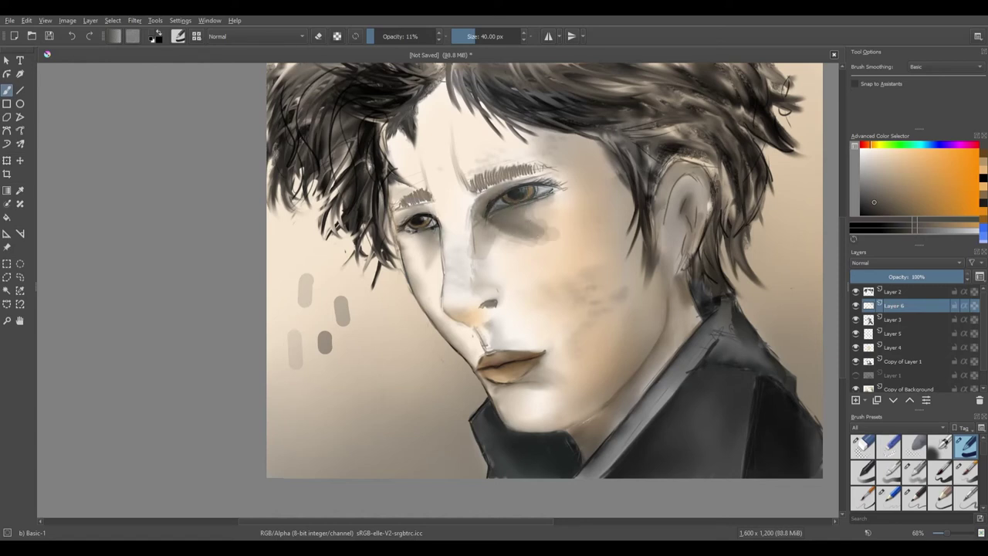
click(378, 36)
drag(405, 222, 424, 221)
drag(471, 205, 487, 287)
mouse_move(519, 371)
mouse_down()
mouse_move(589, 379)
mouse_move(545, 354)
mouse_up()
drag(674, 290, 687, 373)
mouse_move(571, 430)
mouse_down()
mouse_move(611, 411)
mouse_move(594, 419)
mouse_up()
drag(678, 232, 694, 184)
drag(474, 36, 470, 37)
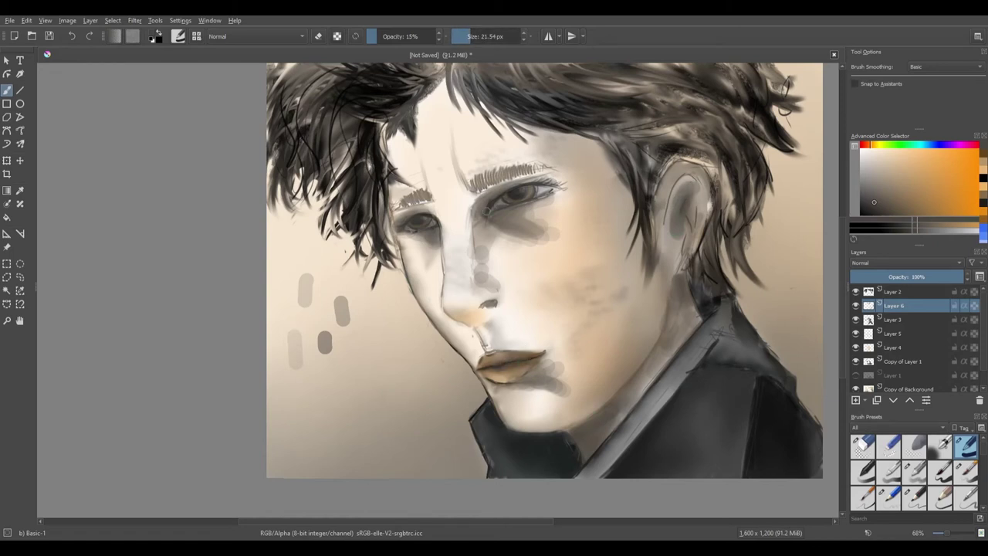
mouse_move(487, 211)
mouse_down()
mouse_move(483, 221)
mouse_move(492, 217)
mouse_up()
Step: Try shading the far eye socket, nose bridge and brow area with a 50.01 px brush, and undo the strokes
drag(470, 36, 476, 36)
mouse_move(403, 240)
mouse_down()
mouse_move(402, 223)
mouse_move(420, 214)
mouse_up()
mouse_move(432, 256)
mouse_down()
mouse_move(430, 185)
mouse_move(480, 235)
mouse_up()
drag(498, 183, 561, 202)
drag(462, 249, 452, 300)
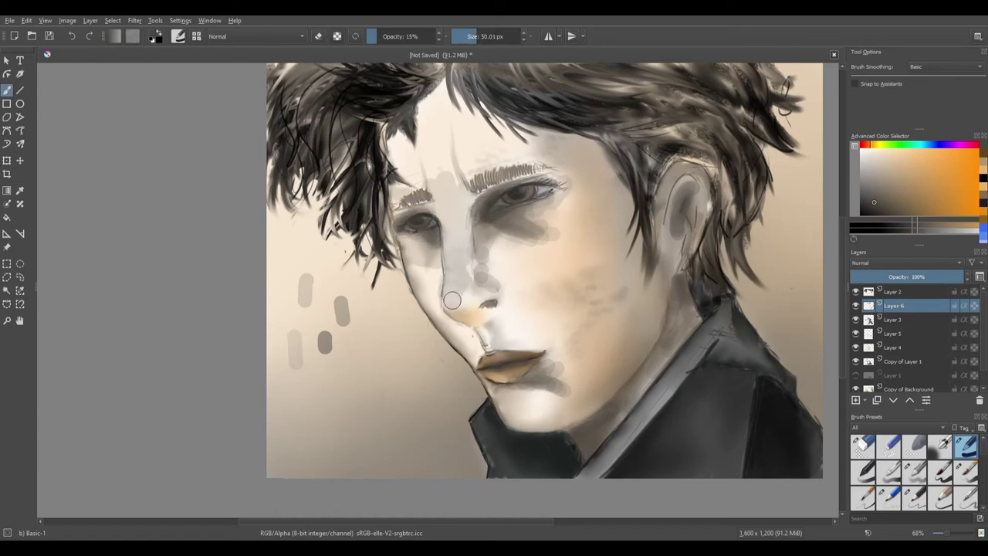
mouse_move(485, 176)
mouse_down()
mouse_move(398, 185)
mouse_move(597, 142)
mouse_up()
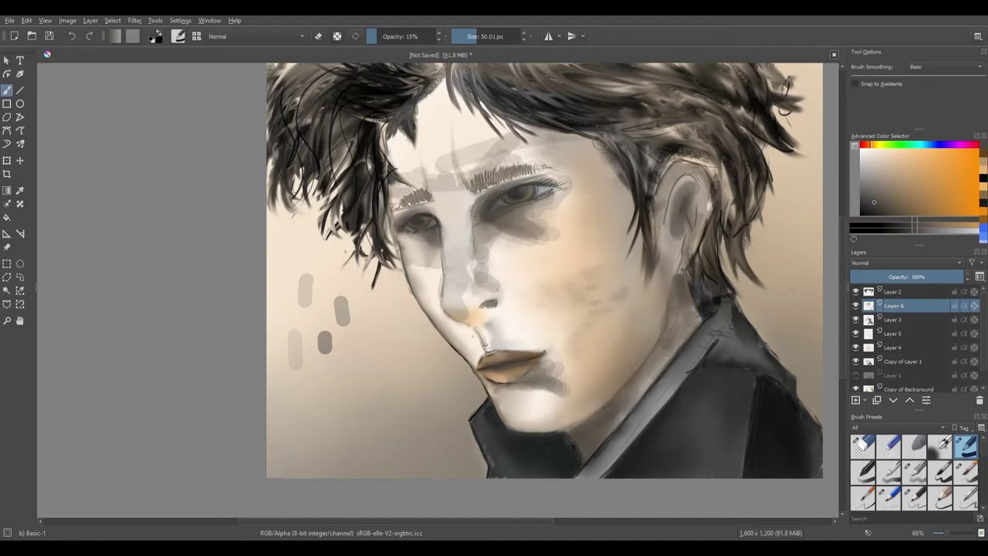
key(ctrl+z)
key(ctrl+z)
key(ctrl+z)
key(ctrl+z)
key(ctrl+z)
Step: Shade the nose bridge, the temple and the outer edge of the near cheek at 15% brush opacity
mouse_move(457, 206)
mouse_down()
mouse_move(443, 219)
mouse_move(447, 201)
mouse_move(466, 289)
mouse_move(456, 194)
mouse_move(609, 170)
mouse_move(656, 348)
mouse_up()
click(70, 36)
click(71, 36)
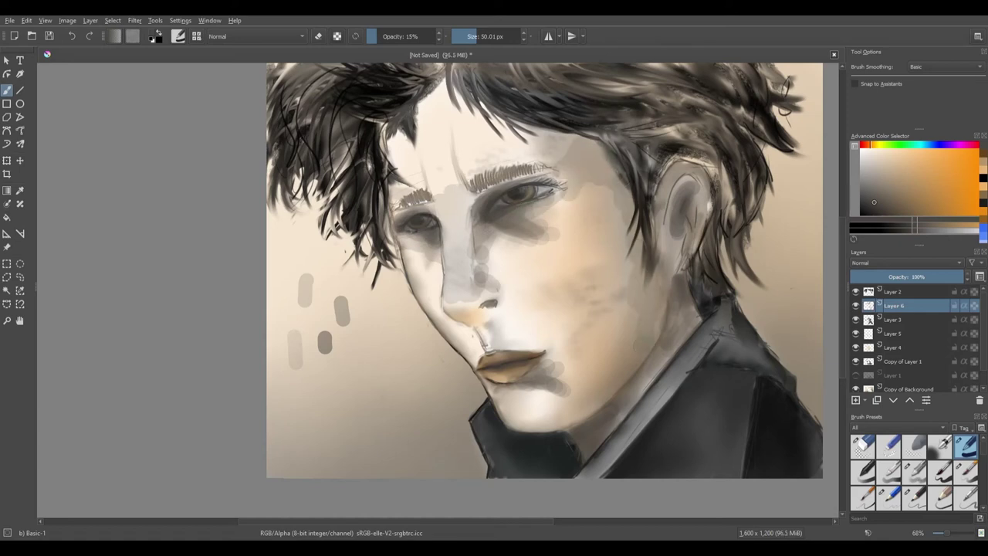
drag(664, 286, 663, 232)
Step: Soften the new shadows on the cheek, chin, nose and eye sockets with Blender Blur at 70% opacity, reducing the brush to 50.01 px
scroll(915, 471, down, 5)
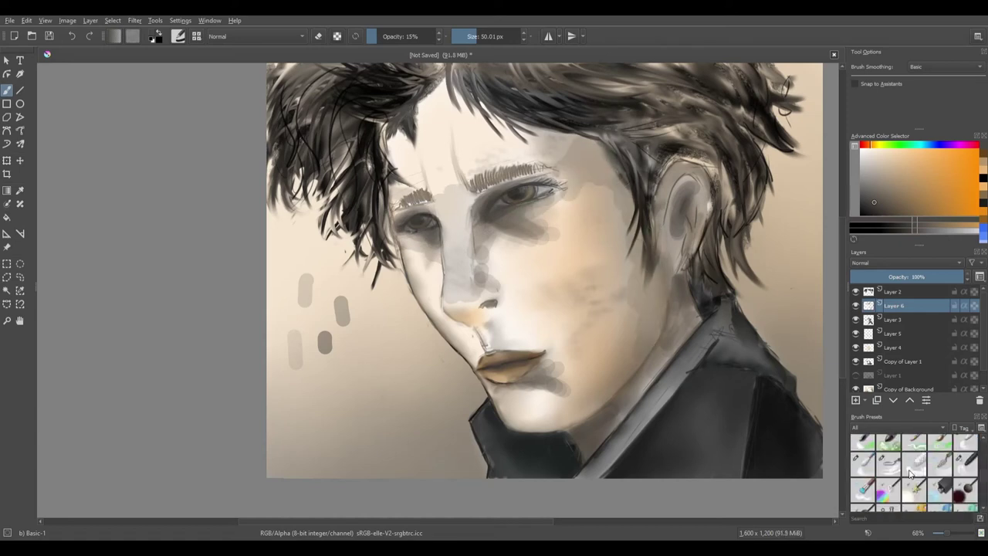
click(862, 463)
mouse_move(586, 201)
mouse_down()
mouse_move(572, 155)
mouse_move(621, 257)
mouse_move(665, 315)
mouse_move(681, 266)
mouse_move(680, 189)
mouse_up()
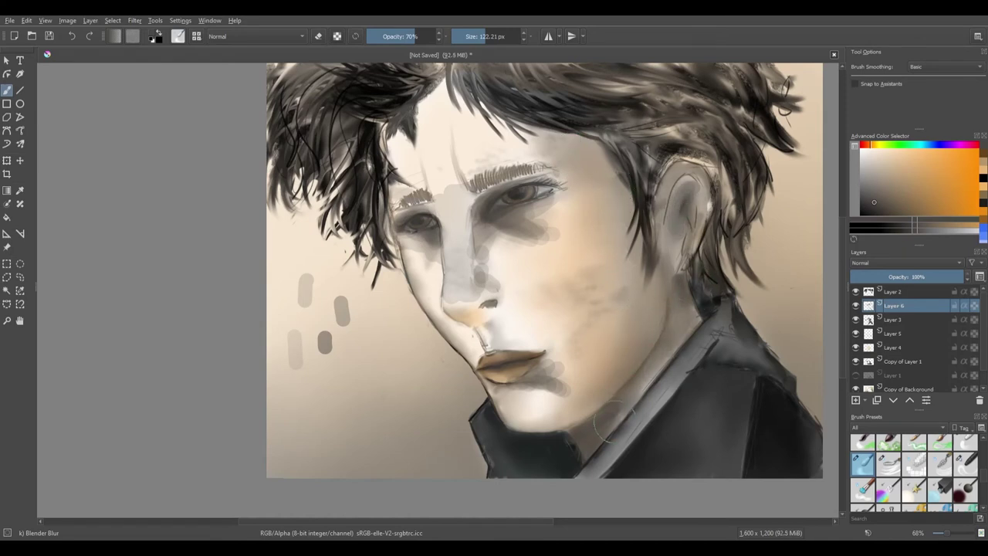
click(476, 36)
mouse_move(521, 392)
mouse_down()
mouse_move(555, 380)
mouse_move(543, 364)
mouse_move(536, 390)
mouse_up()
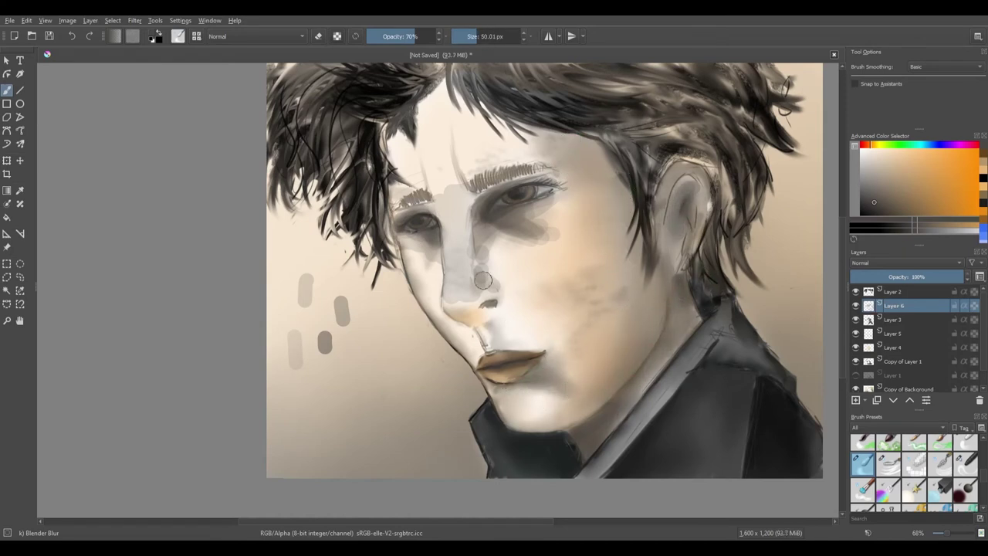
drag(484, 280, 498, 214)
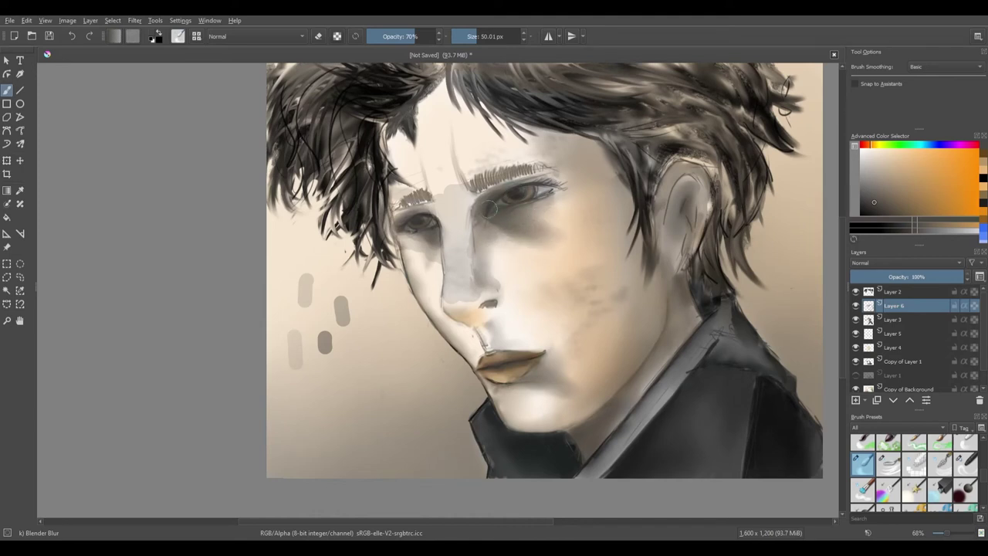
mouse_move(421, 245)
mouse_down()
mouse_move(438, 280)
mouse_move(410, 257)
mouse_up()
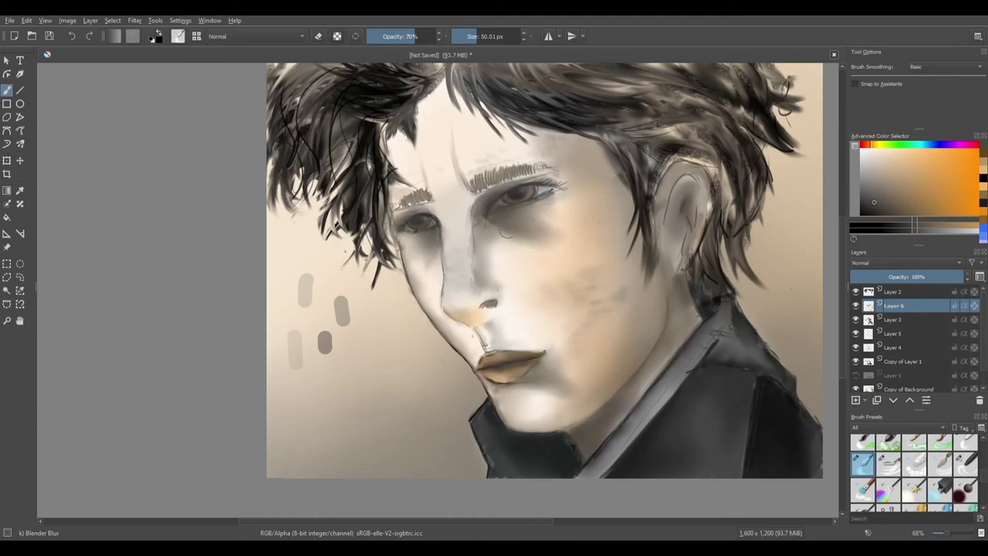
Step: Blend the shadows under both eyes and beside the nose further with Blender Blur at 100% opacity and 96.48 px
click(434, 36)
drag(494, 37, 484, 48)
drag(505, 257, 559, 245)
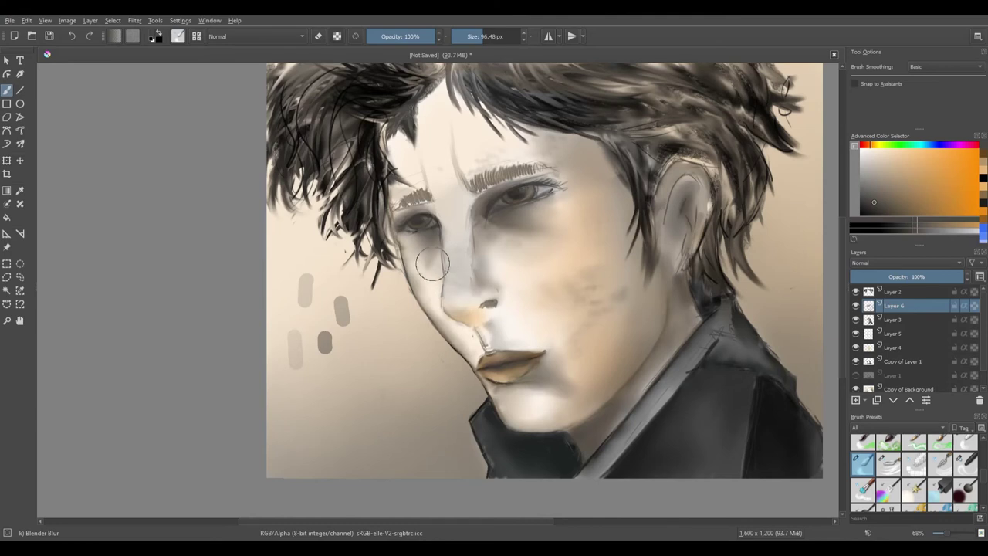
mouse_move(432, 265)
mouse_down()
mouse_move(430, 253)
mouse_move(409, 273)
mouse_up()
Step: Set Layer 6's opacity to 62% and remove the test swatches beside the face
mouse_move(914, 278)
mouse_down()
mouse_move(887, 280)
mouse_move(923, 282)
mouse_up()
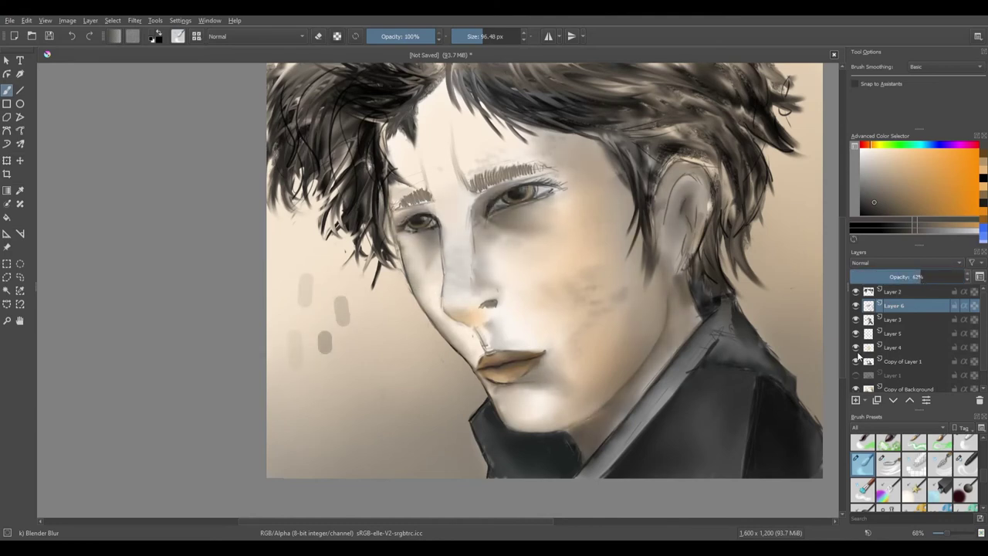
click(894, 347)
click(893, 306)
mouse_move(348, 332)
mouse_down()
mouse_move(325, 298)
mouse_move(339, 324)
mouse_up()
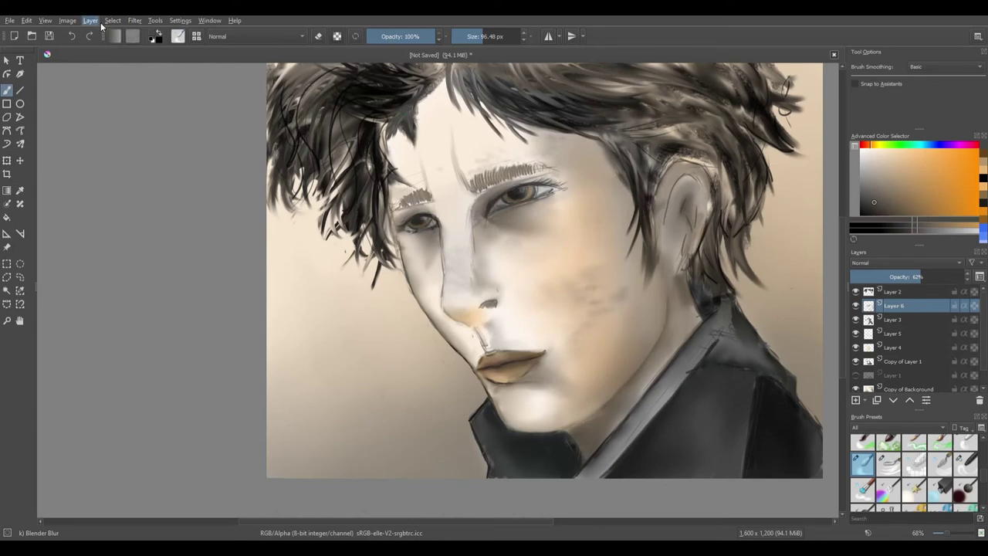
Step: Add a new layer above Layer 6 and outline the nose, lips and near eye in near-black with Pencil-2
key(Insert)
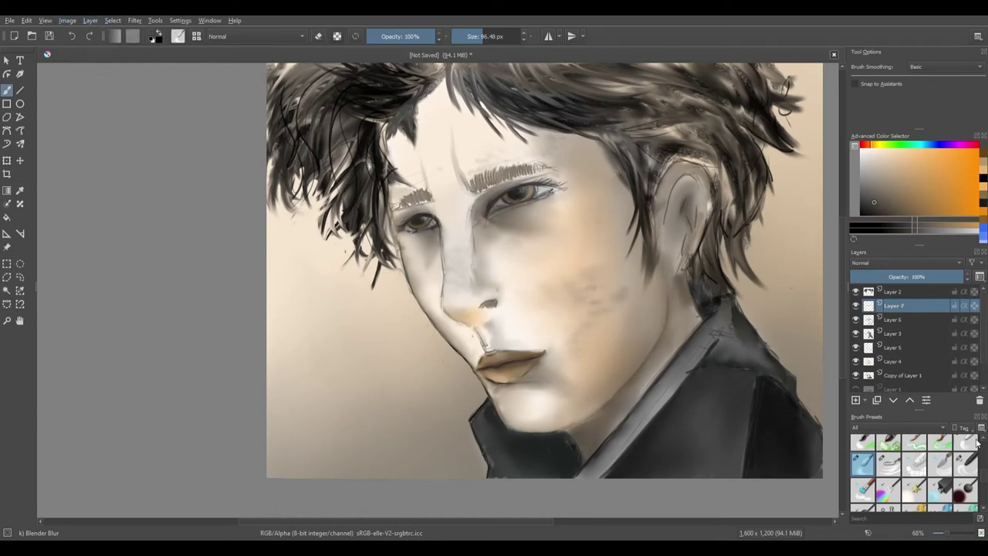
scroll(975, 448, down, 3)
click(915, 498)
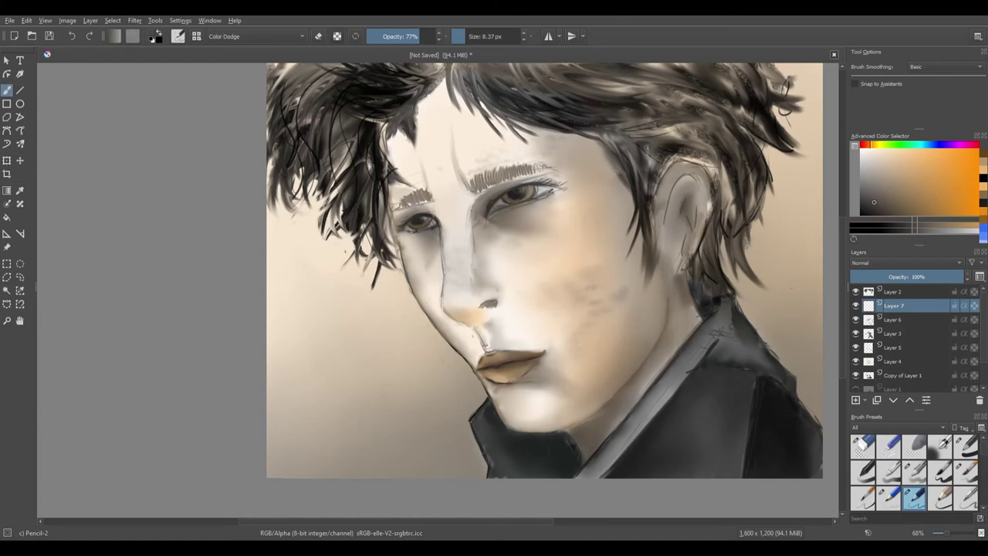
click(865, 211)
drag(279, 279, 272, 296)
drag(495, 202, 506, 194)
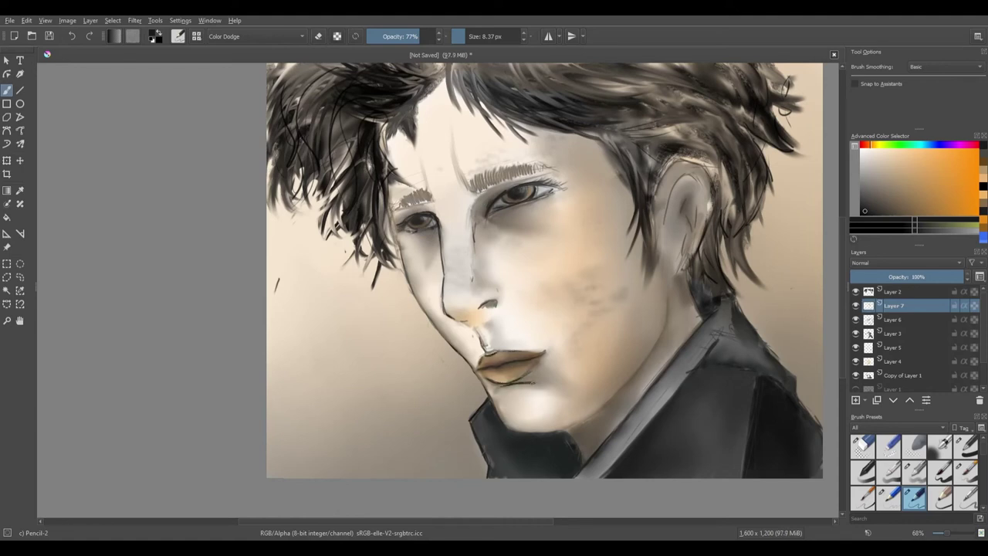
Step: Outline the far cheek, the chin and the near jawline in near-black with Pencil-2
drag(449, 343, 403, 262)
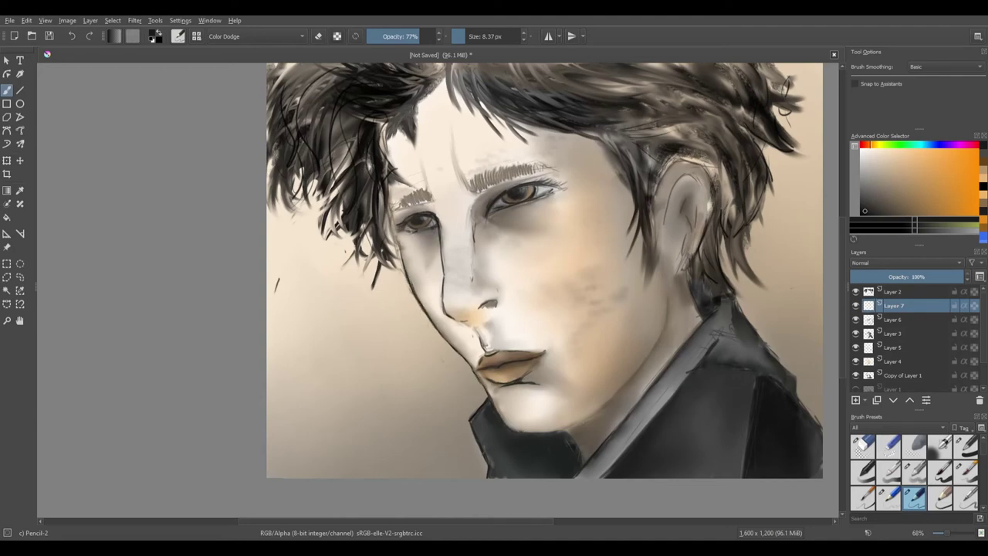
scroll(364, 370, up, 2)
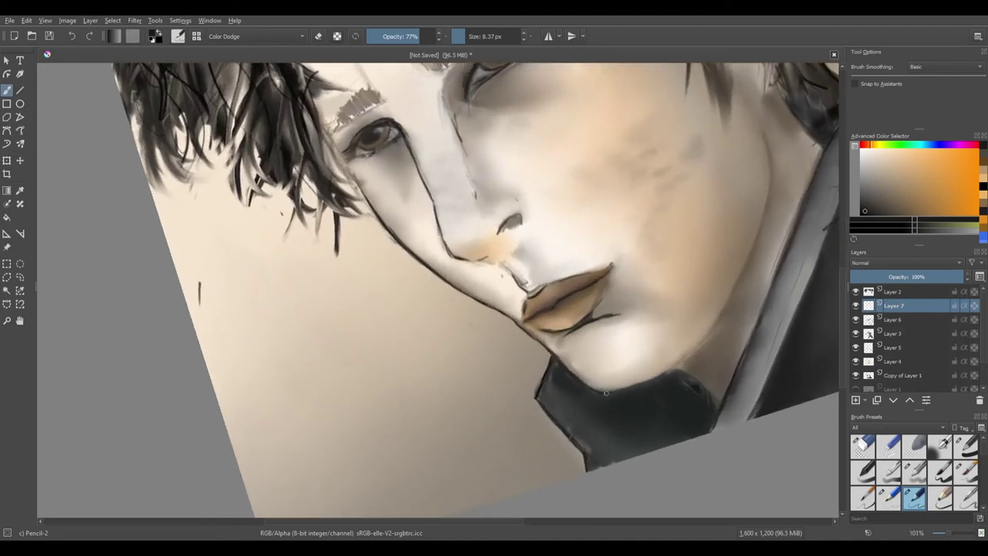
mouse_move(607, 394)
mouse_down()
mouse_move(662, 375)
mouse_move(709, 332)
mouse_up()
drag(678, 370, 683, 368)
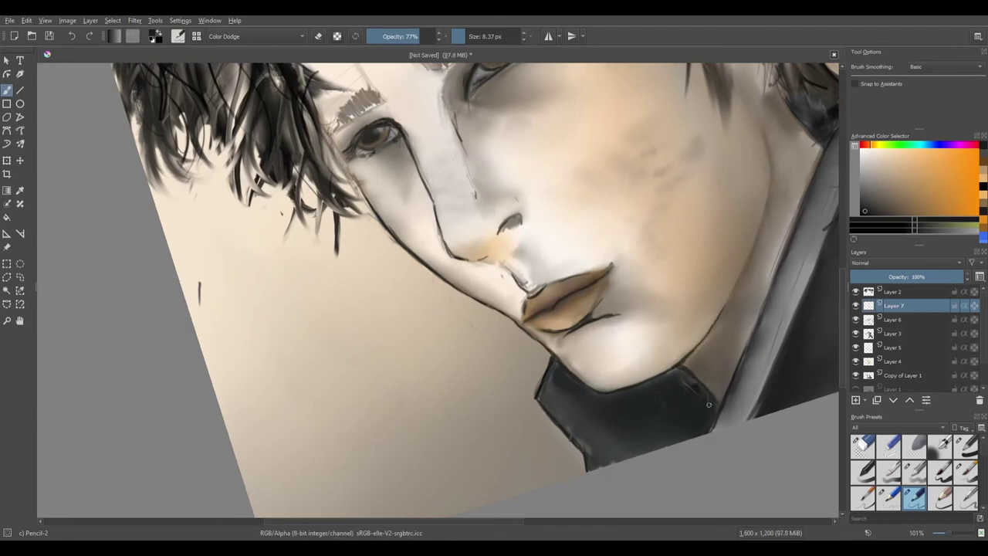
Step: Draw contour lines around and inside the ear, and continue the line below it down the neck
scroll(131, 307, down, 2)
drag(515, 147, 511, 186)
drag(523, 140, 536, 135)
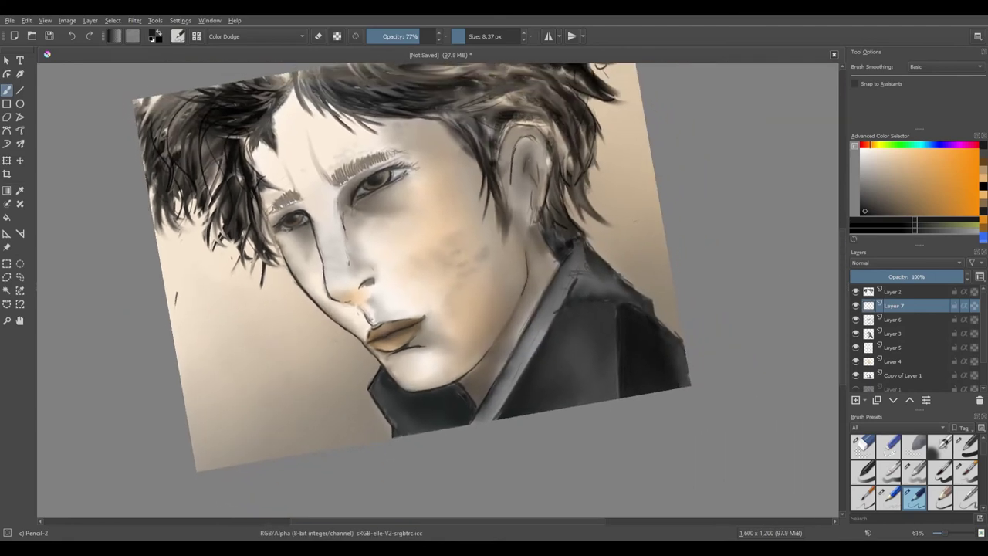
drag(531, 188, 543, 223)
drag(515, 122, 500, 153)
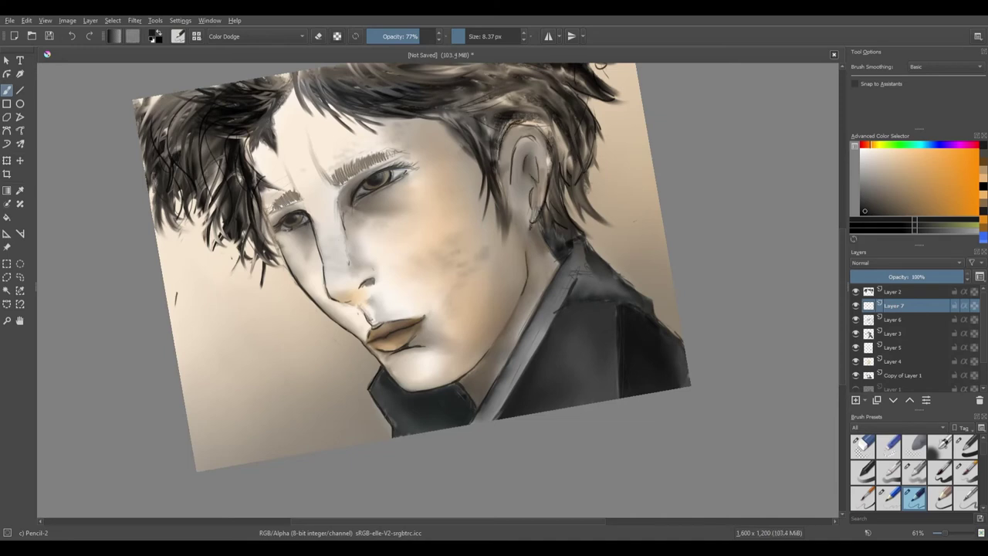
drag(535, 222, 532, 289)
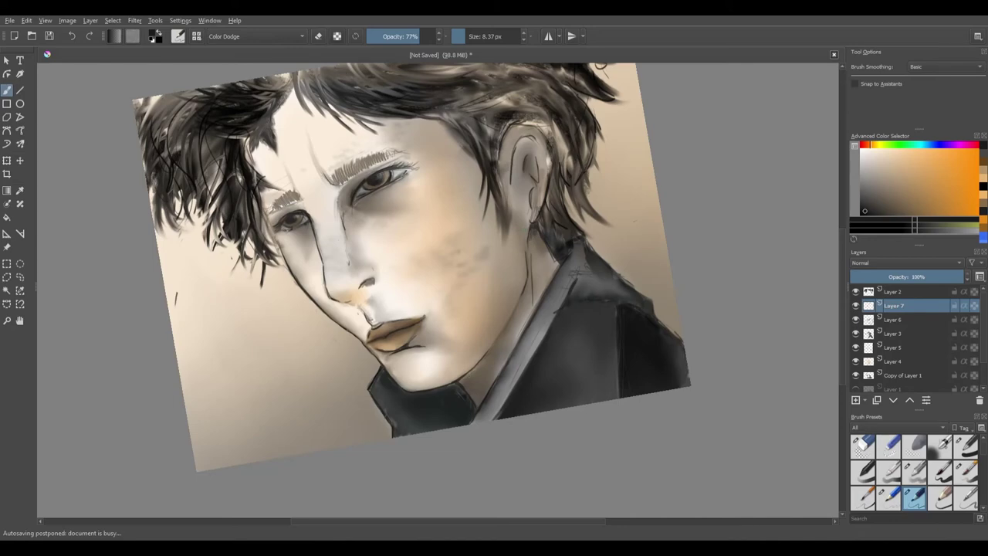
Step: Darken the frown crease and fill both eyebrows with short dark hair strokes, undoing the stray ones
drag(286, 165, 298, 193)
scroll(438, 289, up, 3)
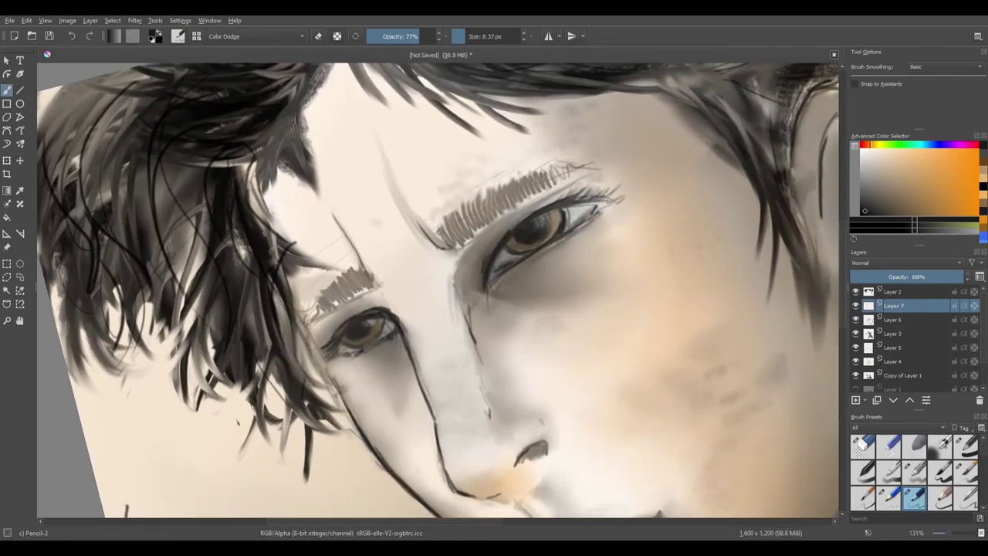
mouse_move(439, 231)
mouse_down()
mouse_move(568, 165)
mouse_move(550, 162)
mouse_move(576, 169)
mouse_move(351, 297)
mouse_move(367, 278)
mouse_move(305, 326)
mouse_move(314, 316)
mouse_up()
click(71, 36)
key(ctrl+z)
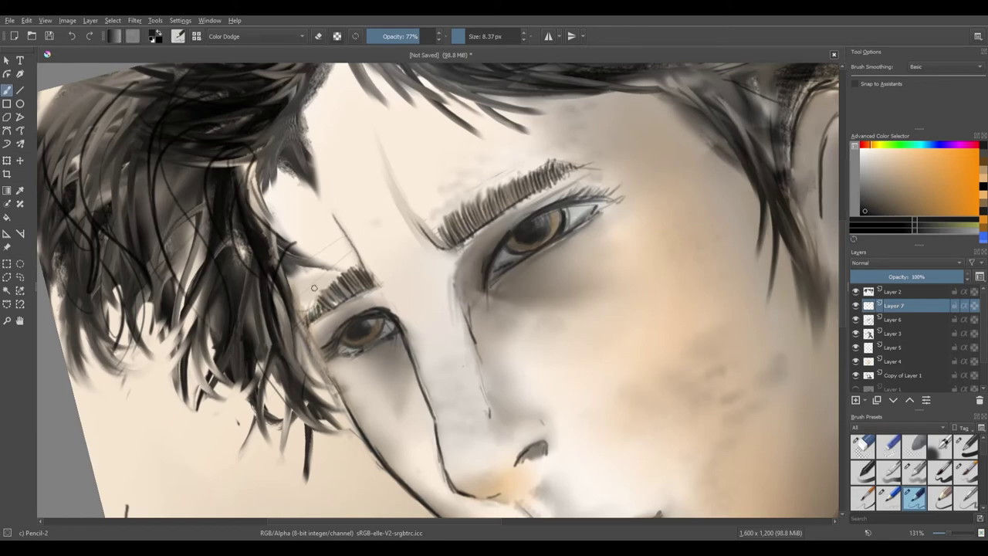
click(71, 36)
click(71, 36)
click(71, 36)
Step: Strengthen the lines at the far brow and outer eye corner, and add small creases under the near eye and beside the nostril
key(6)
key(6)
key(6)
key(6)
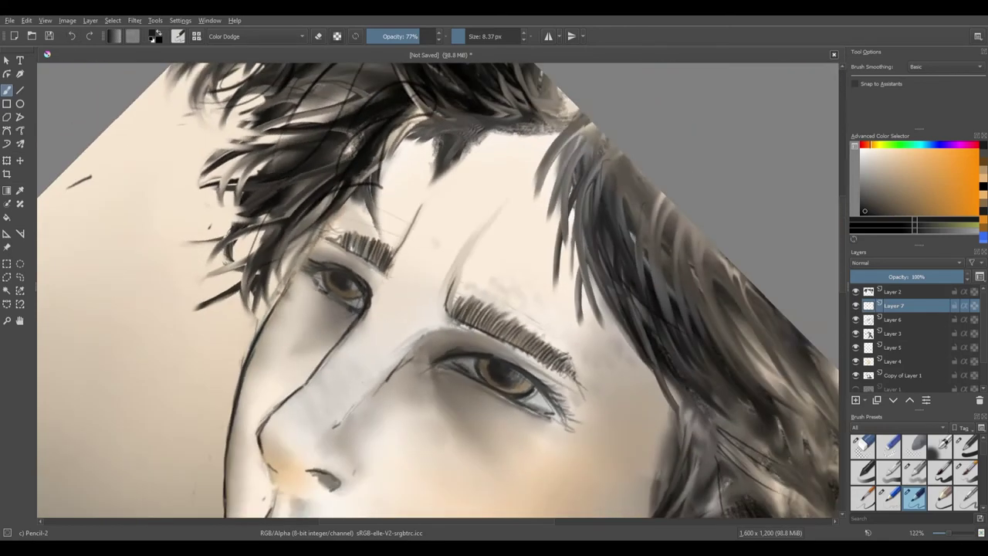
drag(349, 223, 286, 282)
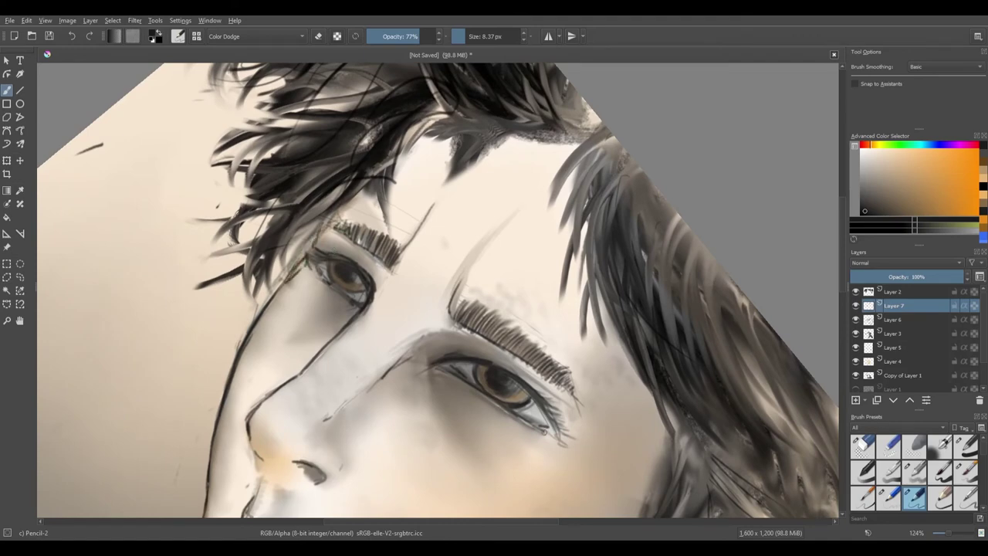
drag(429, 365, 430, 399)
drag(353, 466, 356, 476)
Step: Draw dark strands through the fringe over the forehead and the hair on the far side of the face
scroll(438, 290, down, 2)
key(4)
key(4)
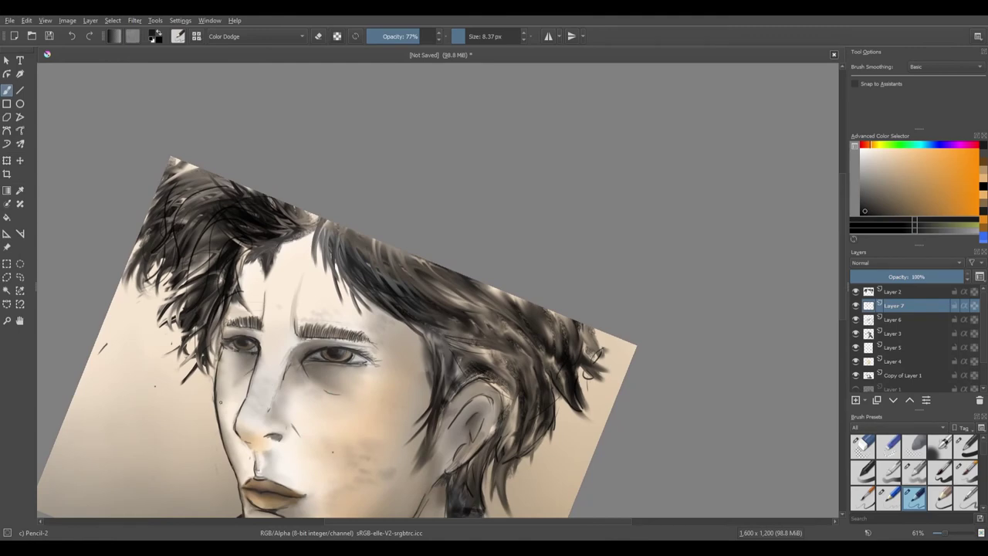
scroll(221, 403, up, 1)
key(4)
key(4)
drag(325, 176, 390, 210)
drag(268, 247, 292, 270)
mouse_move(270, 258)
mouse_down()
mouse_move(263, 347)
mouse_move(272, 367)
mouse_up()
mouse_move(229, 285)
mouse_down()
mouse_move(221, 310)
mouse_move(206, 315)
mouse_up()
drag(195, 273, 174, 301)
drag(162, 248, 158, 304)
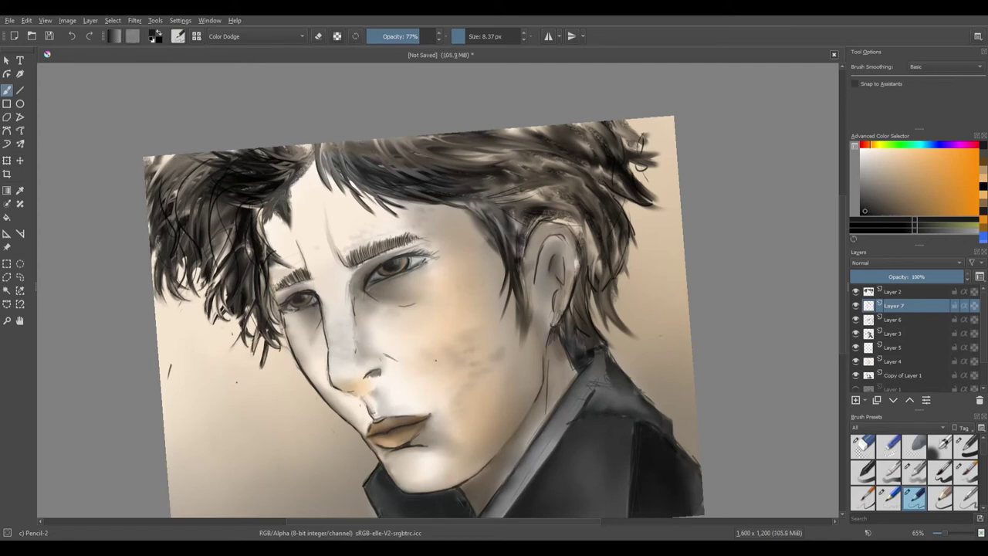
Step: Add dark strands to the hair behind the ear and define the ear's upper rim
drag(637, 230, 624, 276)
mouse_move(616, 266)
mouse_down()
mouse_move(613, 292)
mouse_move(629, 331)
mouse_up()
drag(601, 295, 610, 329)
drag(593, 286, 591, 313)
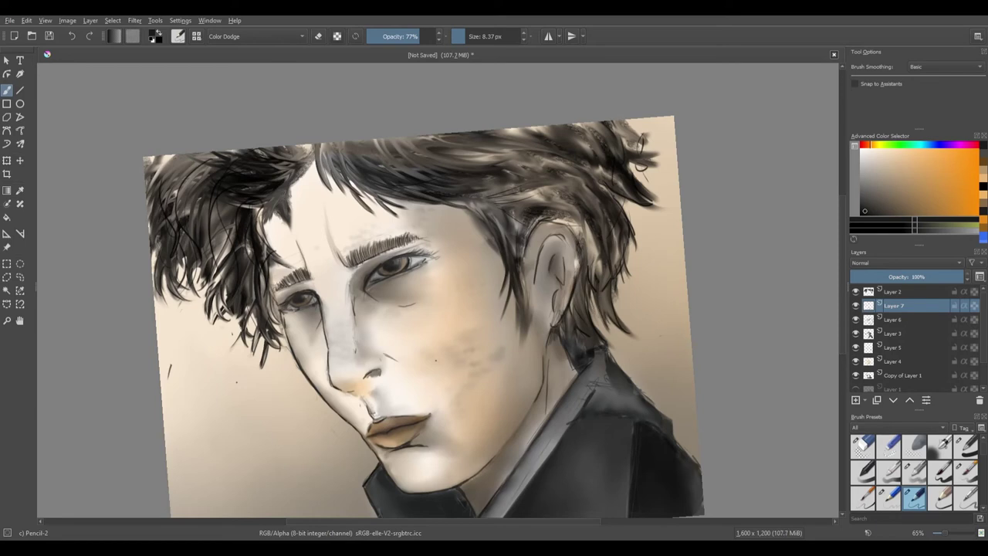
drag(572, 217, 551, 226)
drag(579, 220, 562, 239)
Step: Straighten the canvas and erase the stray pencil marks on Layer 7 with Eraser Circle
key(5)
scroll(200, 371, down, 3)
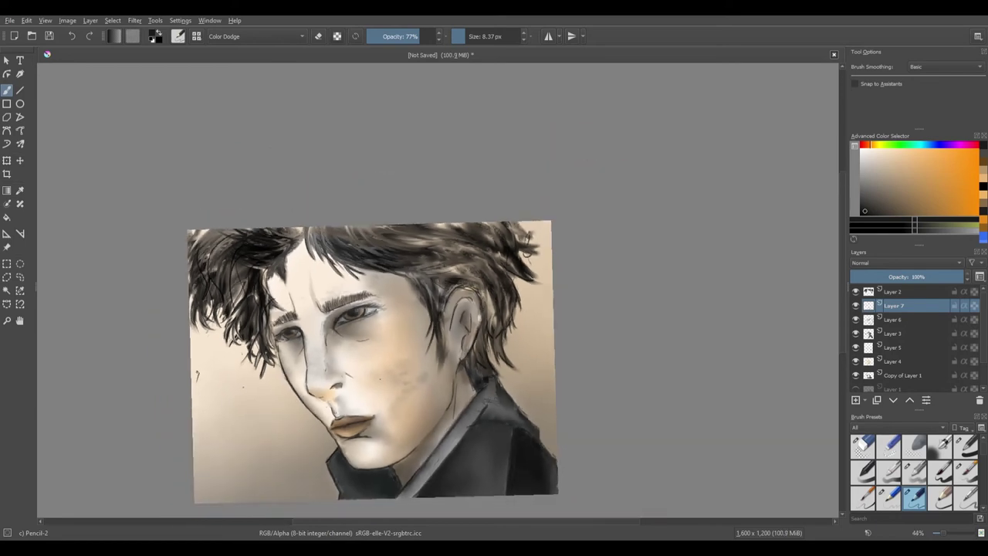
click(862, 445)
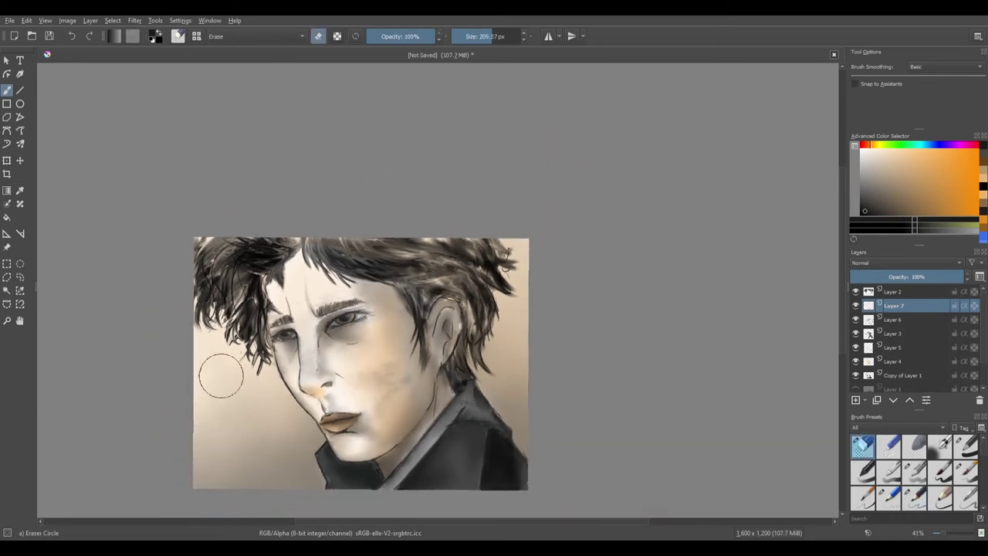
drag(521, 373, 523, 385)
scroll(361, 363, up, 3)
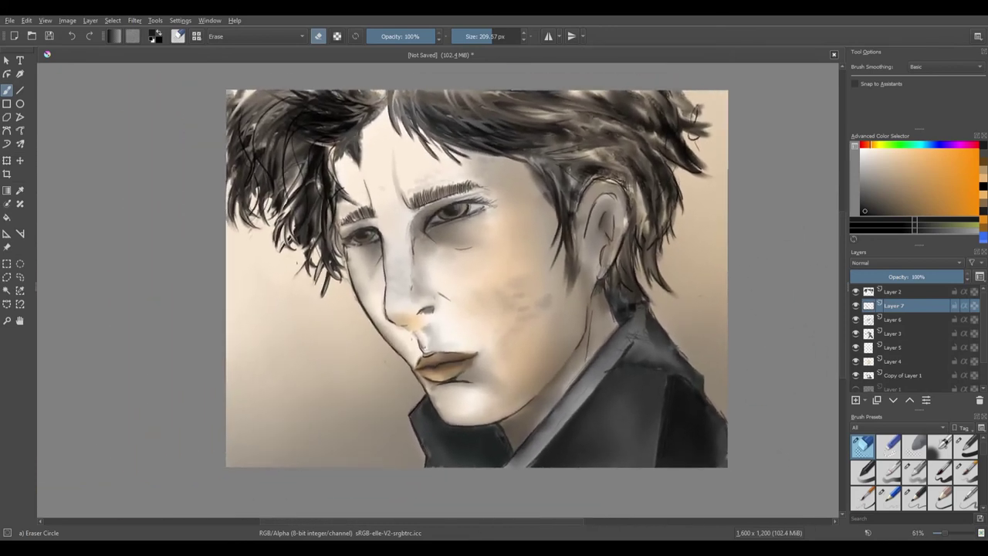
Step: Duplicate Layer 4 and set the copy's blending mode to Burn
click(910, 361)
key(ctrl+j)
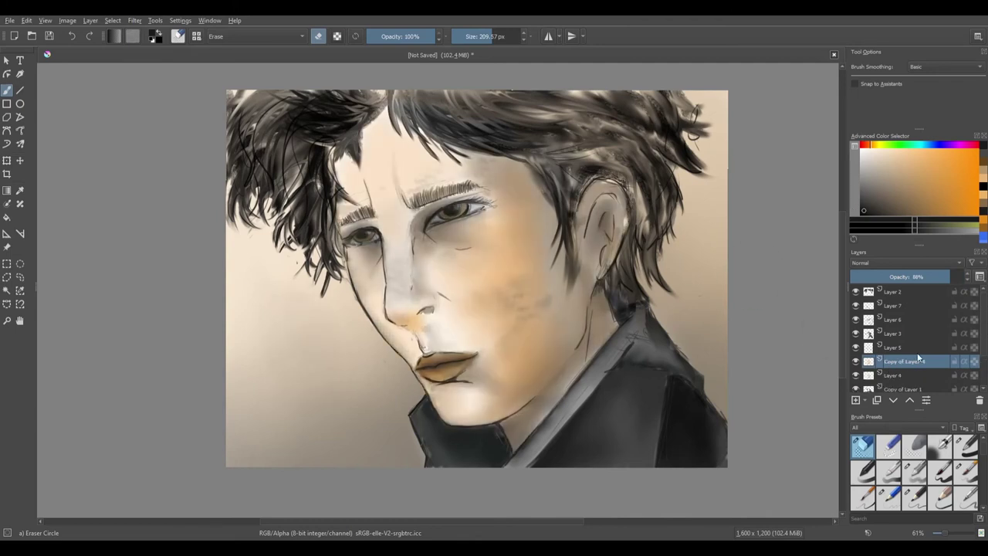
key(alt+shift+b)
click(925, 262)
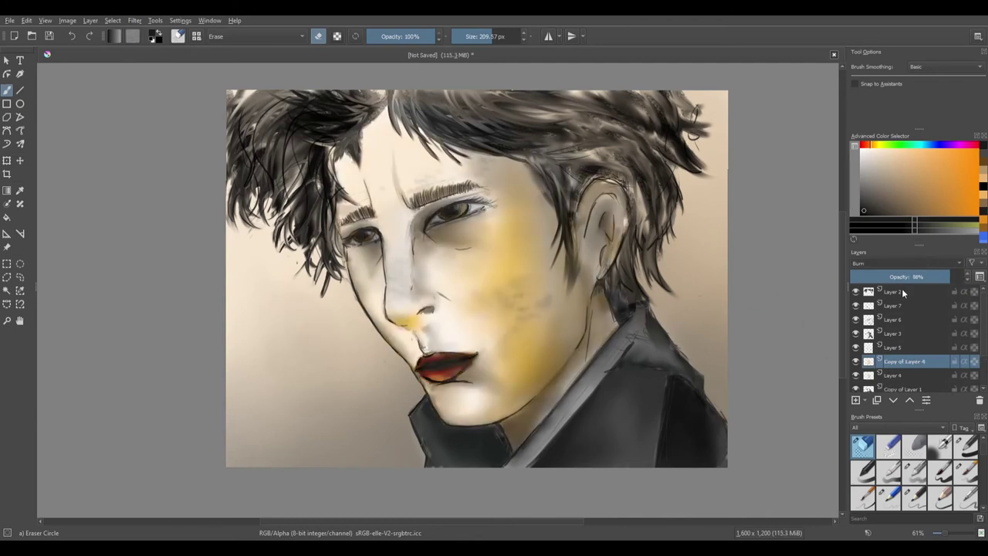
Step: Set the copy of Layer 4 to the Lighten blending mode and reduce its opacity to 84%
click(901, 290)
click(904, 262)
click(900, 306)
click(917, 264)
click(917, 282)
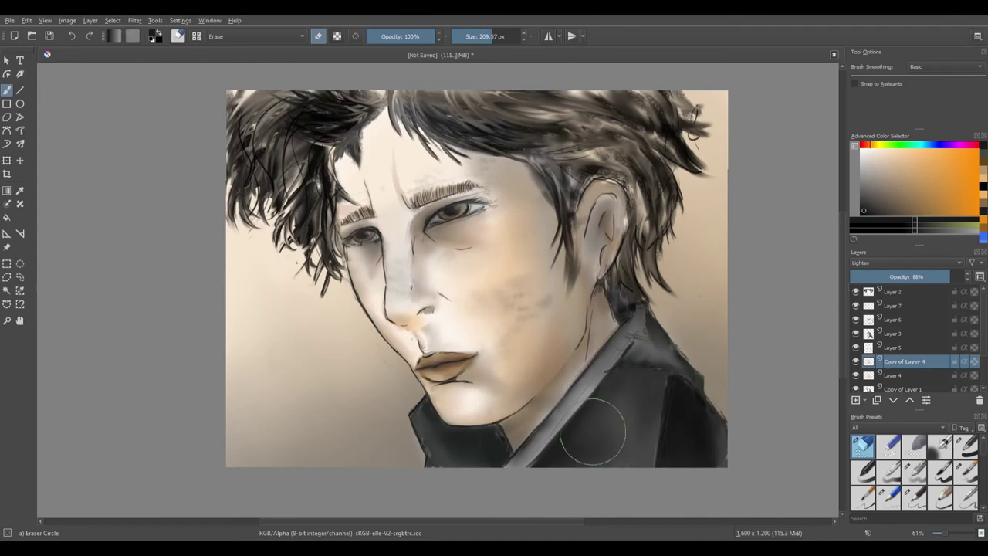
drag(944, 284, 952, 283)
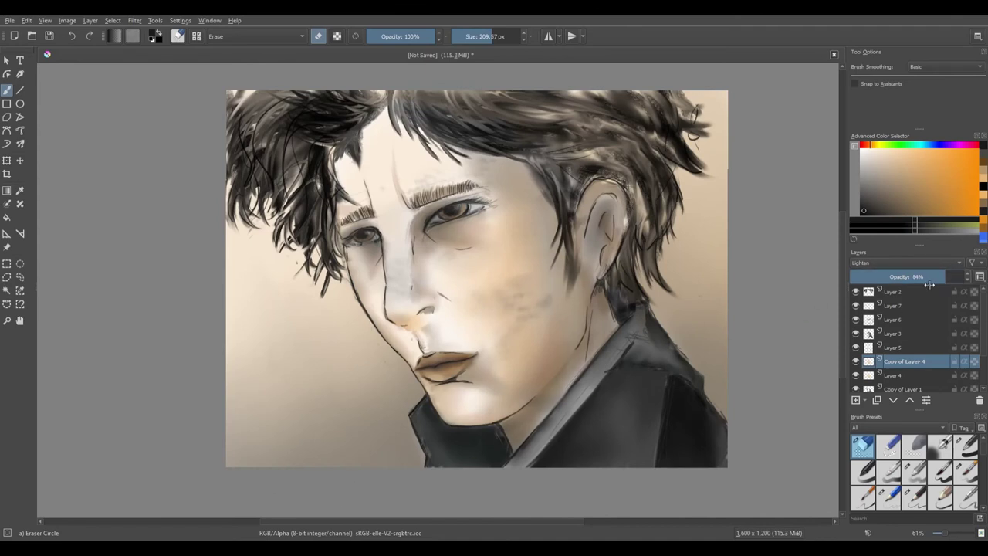
Step: Try the Overlay and Soft Light (SVG) blending modes on the copy of Layer 4
key(alt+shift+n)
click(891, 262)
click(878, 354)
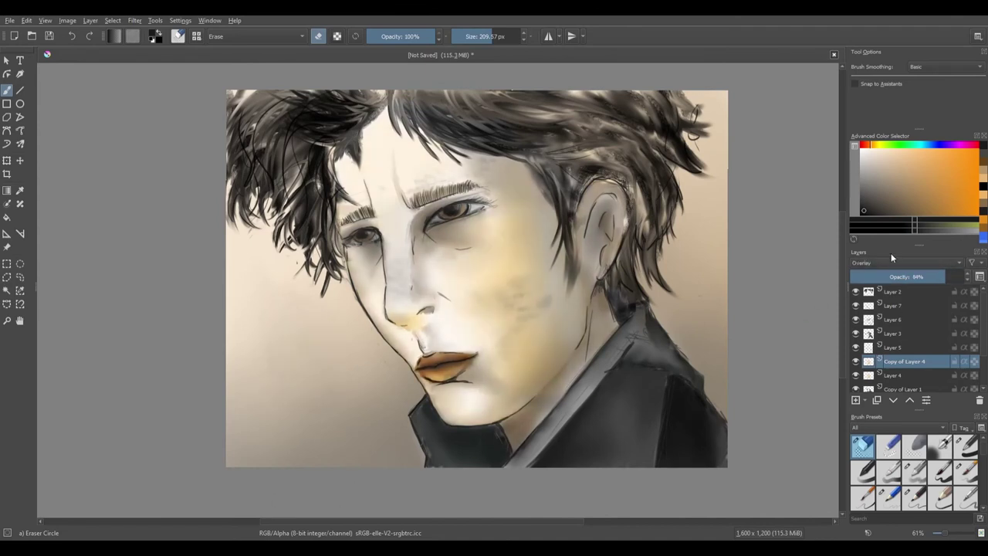
click(891, 259)
click(876, 361)
click(890, 261)
click(870, 375)
Step: Set the blending mode of the copy of Layer 4 to Saturation
click(895, 263)
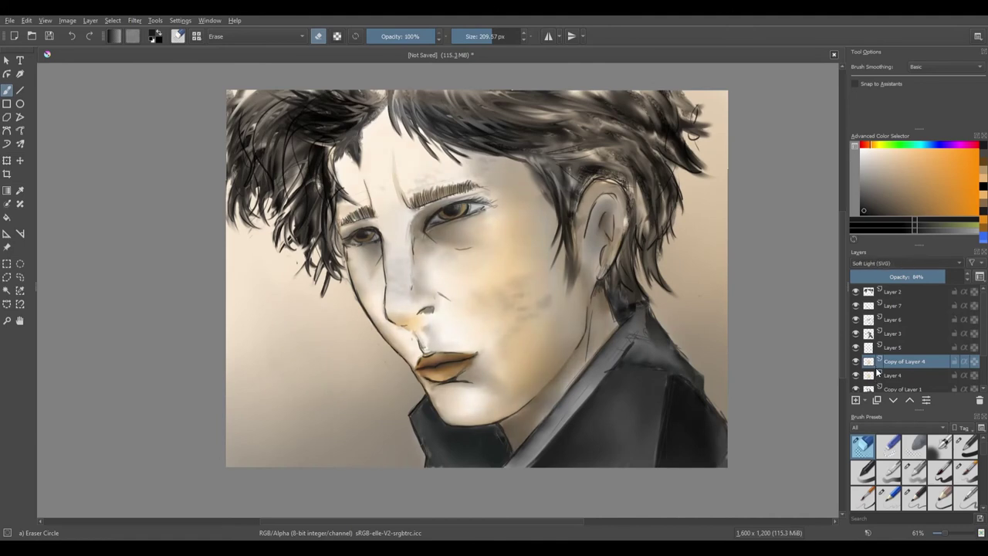
click(876, 371)
click(908, 262)
click(875, 360)
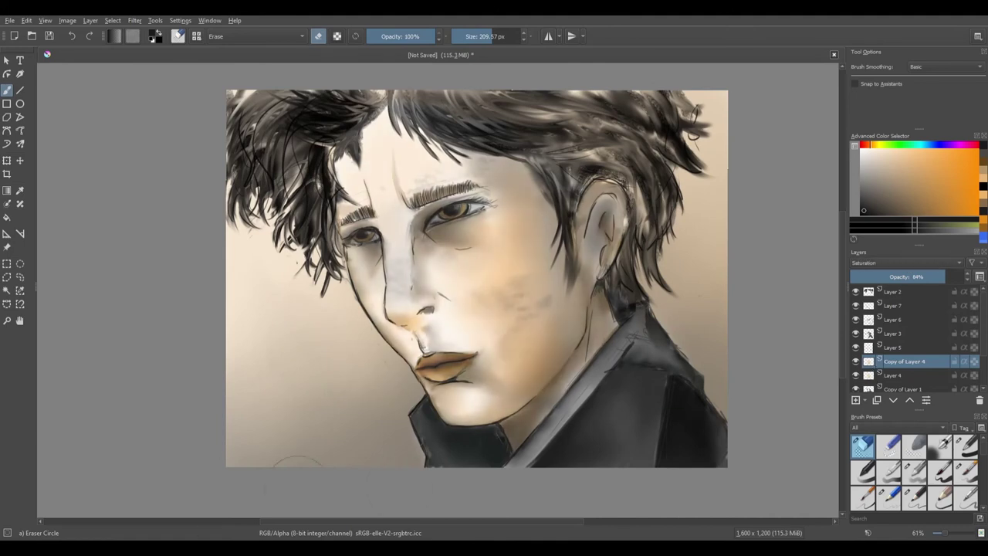
Step: Soften the marks beneath the lower lip on Layer 7 with Eraser Soft, Blender Basic and Blender Smear
click(893, 305)
click(914, 446)
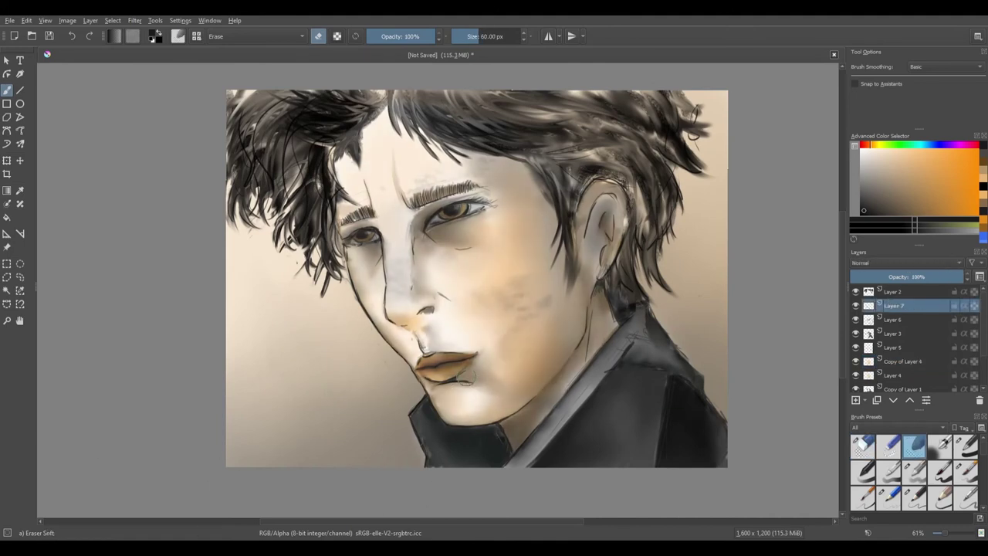
drag(985, 449, 986, 479)
scroll(985, 480, down, 2)
click(863, 473)
click(965, 447)
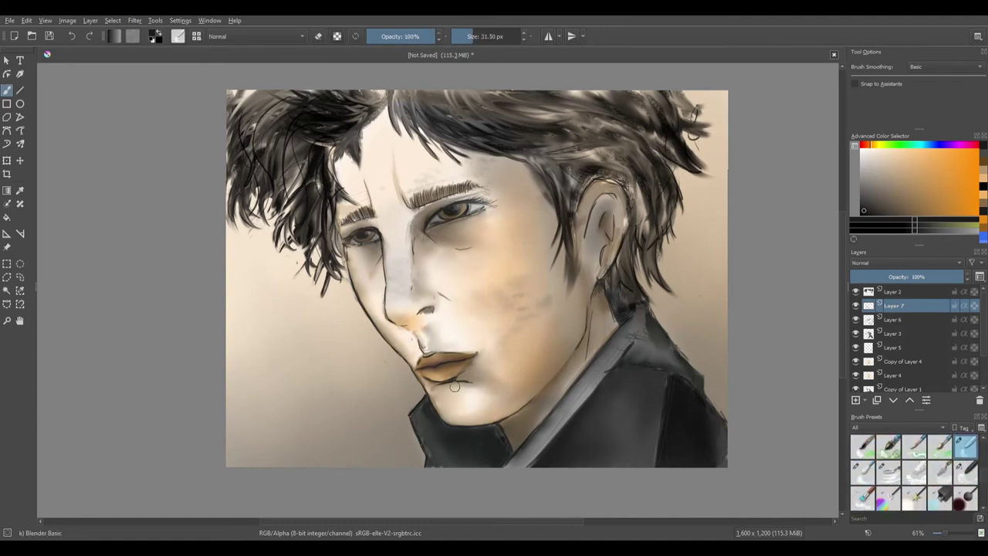
click(463, 34)
click(966, 474)
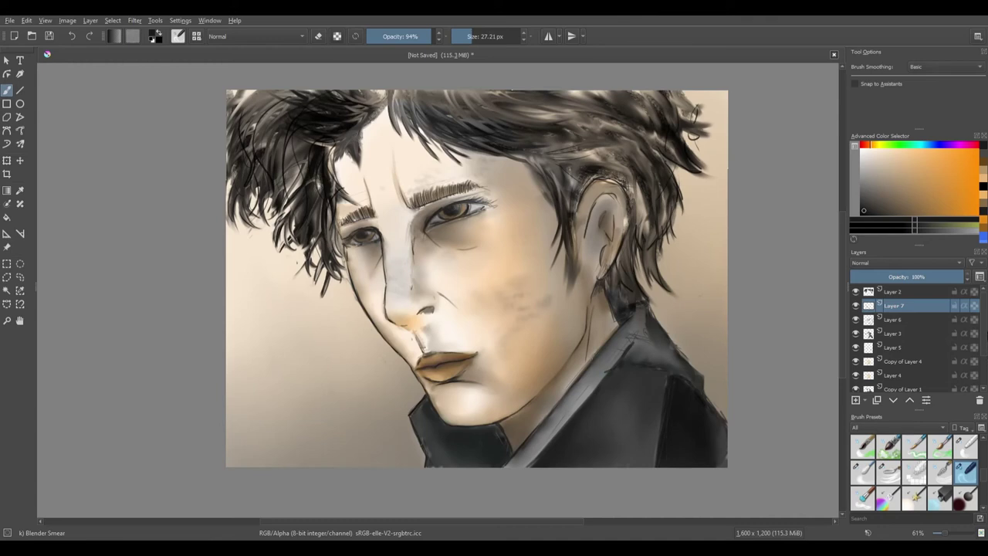
Step: Sign the painting in the lower-left corner of the background with the Pencil-2 brush, undoing and redrawing the first signature
scroll(985, 445, down, 3)
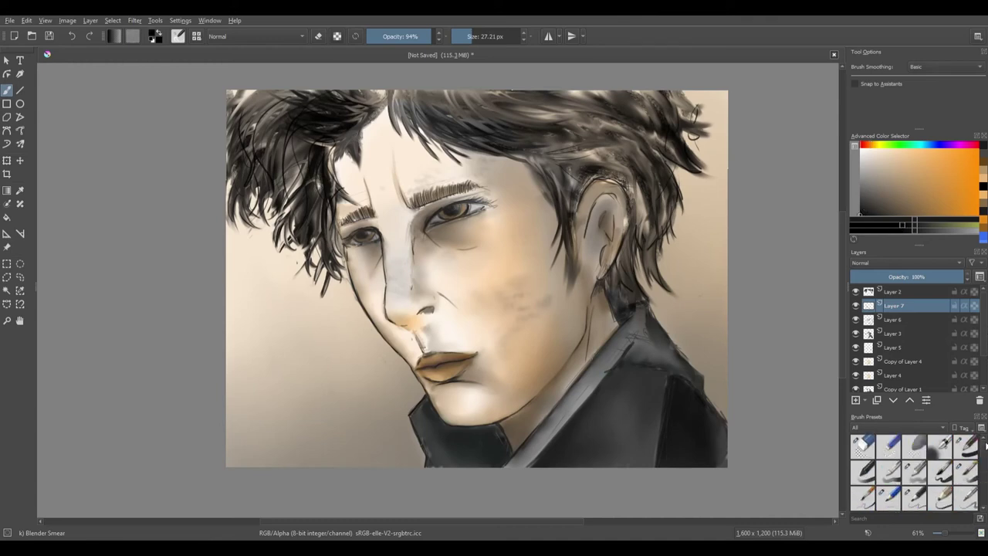
click(924, 505)
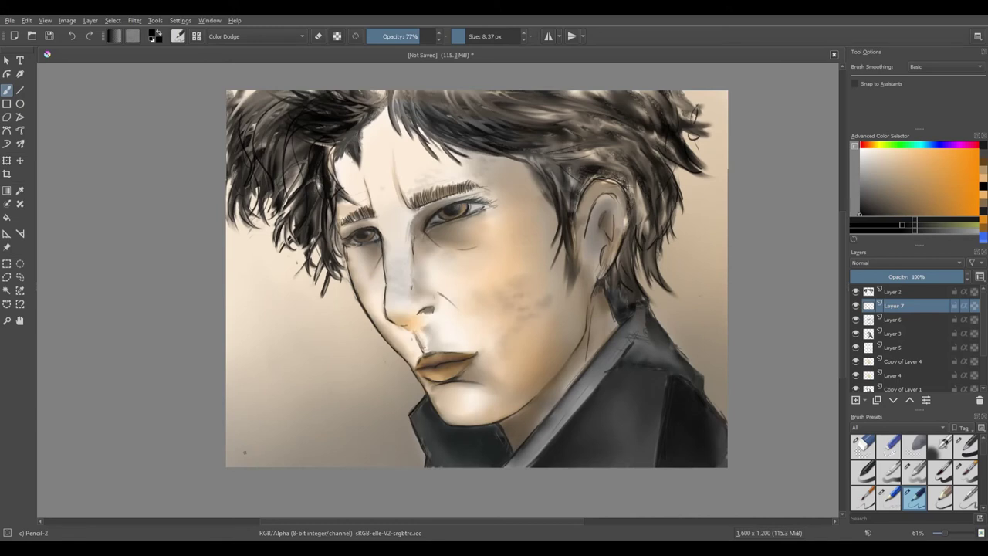
mouse_move(238, 465)
mouse_down()
mouse_move(257, 431)
mouse_move(319, 446)
mouse_up()
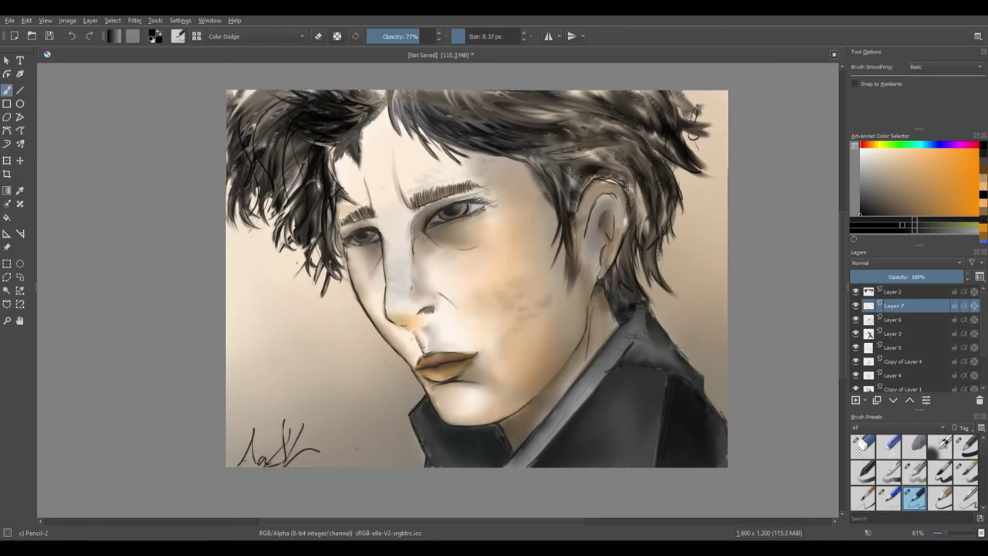
click(70, 36)
click(70, 36)
drag(243, 460, 338, 455)
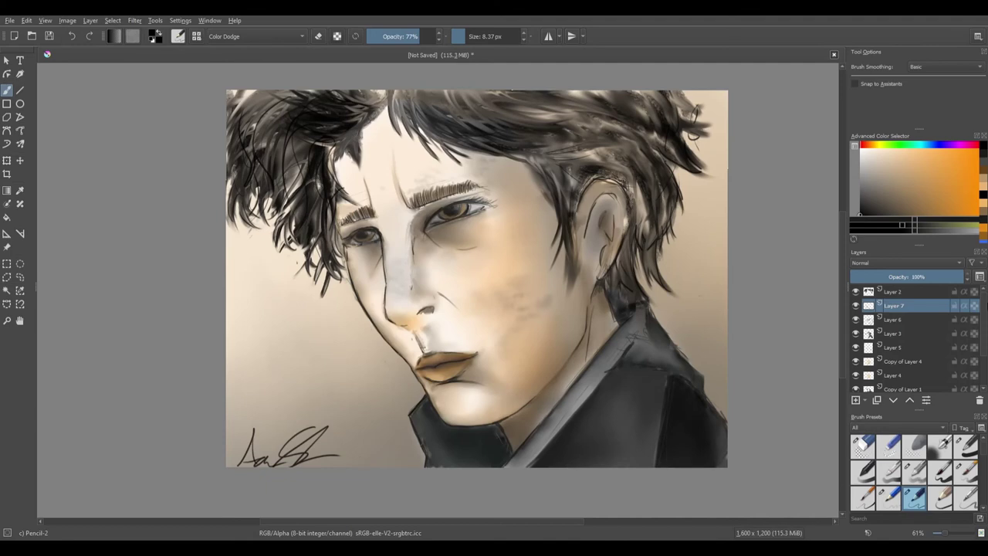
Step: Duplicate the hair layer, Layer 2, and set the copy's blending mode to Color Dodge
click(135, 22)
click(892, 291)
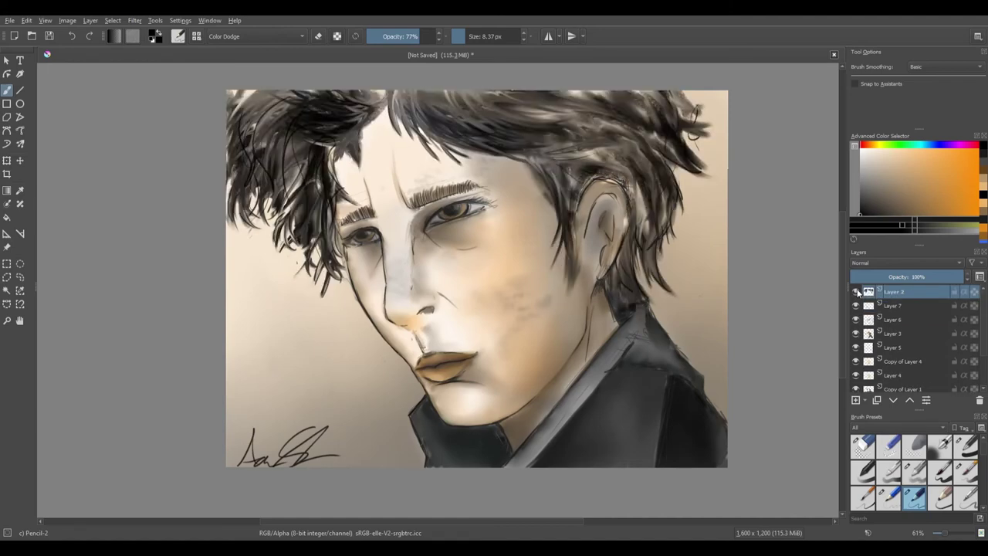
click(856, 291)
click(856, 291)
key(ctrl+j)
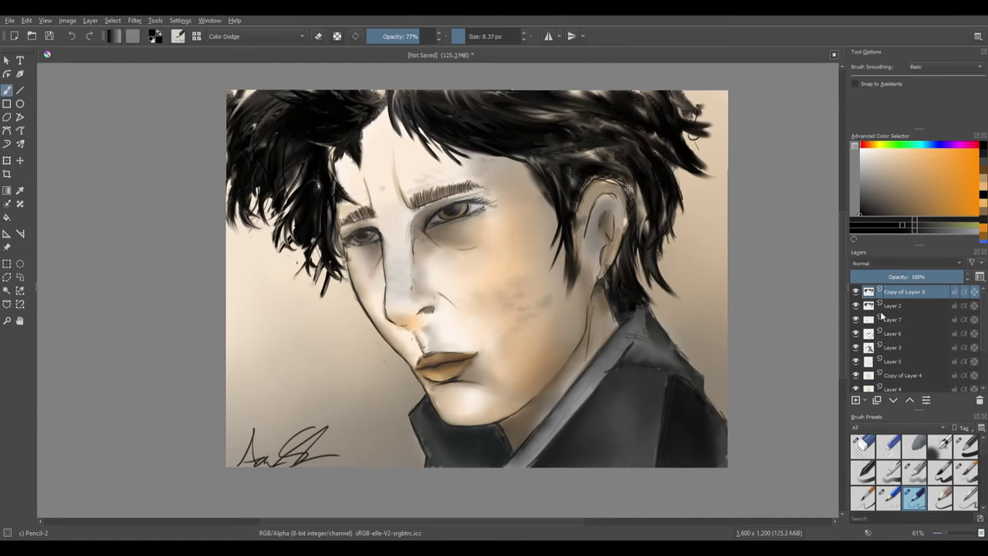
scroll(881, 263, down, 3)
scroll(875, 262, down, 4)
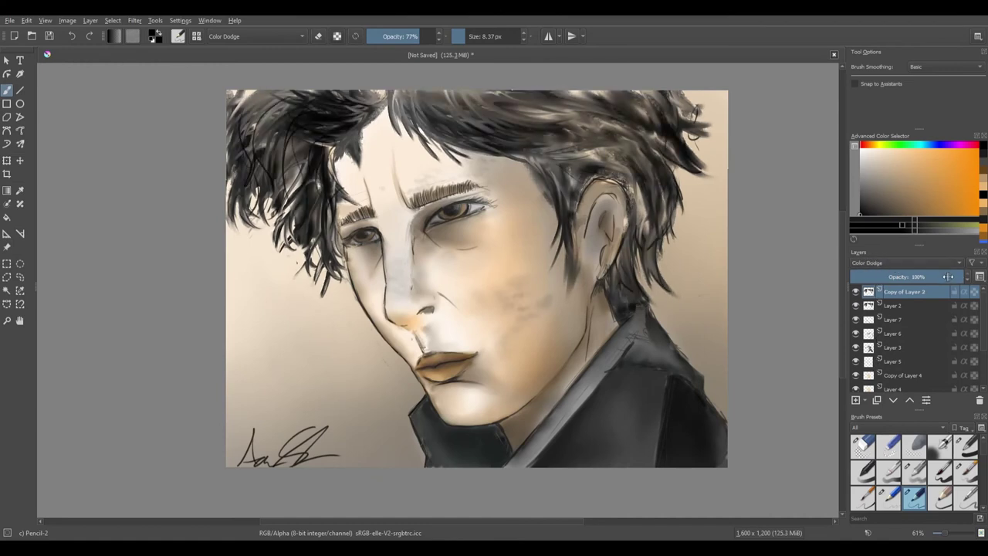
Step: Glaze muted orange over the hair on the copy of Layer 2 with a large Basic-1 brush at 15% opacity
click(934, 179)
click(965, 446)
click(493, 36)
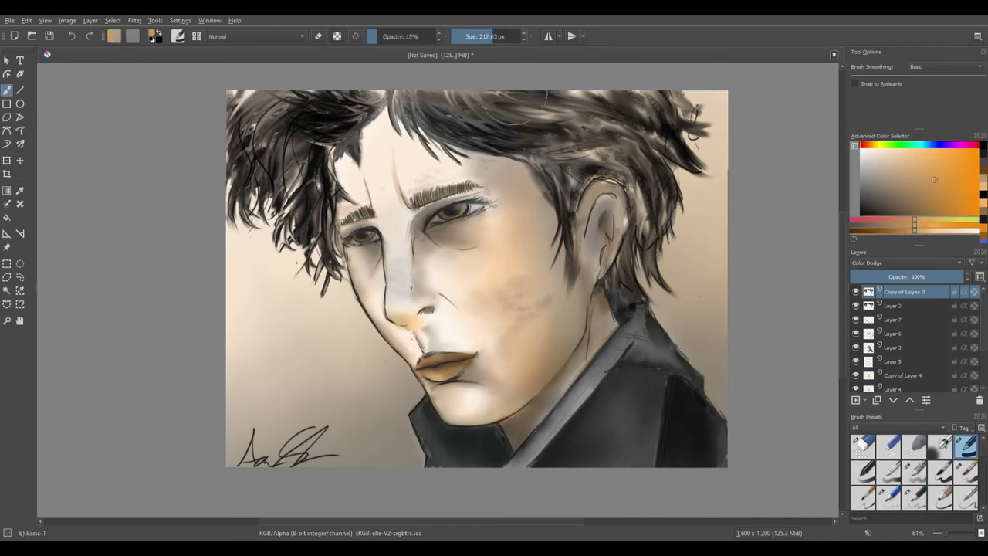
mouse_move(517, 104)
mouse_down()
mouse_move(611, 197)
mouse_move(657, 315)
mouse_up()
mouse_move(479, 112)
mouse_down()
mouse_move(398, 112)
mouse_move(270, 220)
mouse_up()
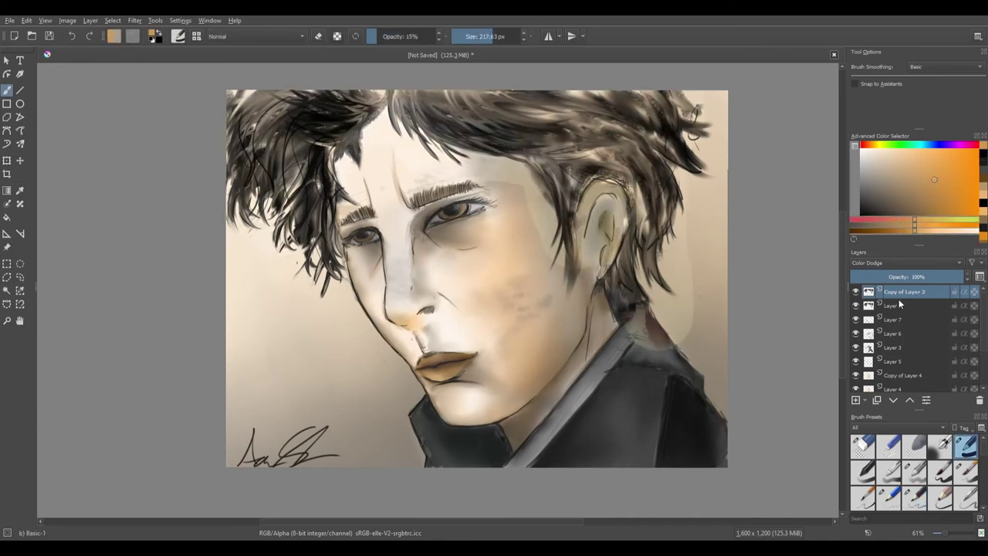
Step: Set the copy of Layer 2 to the Overlay blending mode at 89% opacity
mouse_move(938, 276)
mouse_down()
mouse_move(914, 278)
mouse_move(961, 278)
mouse_up()
scroll(905, 263, up, 1)
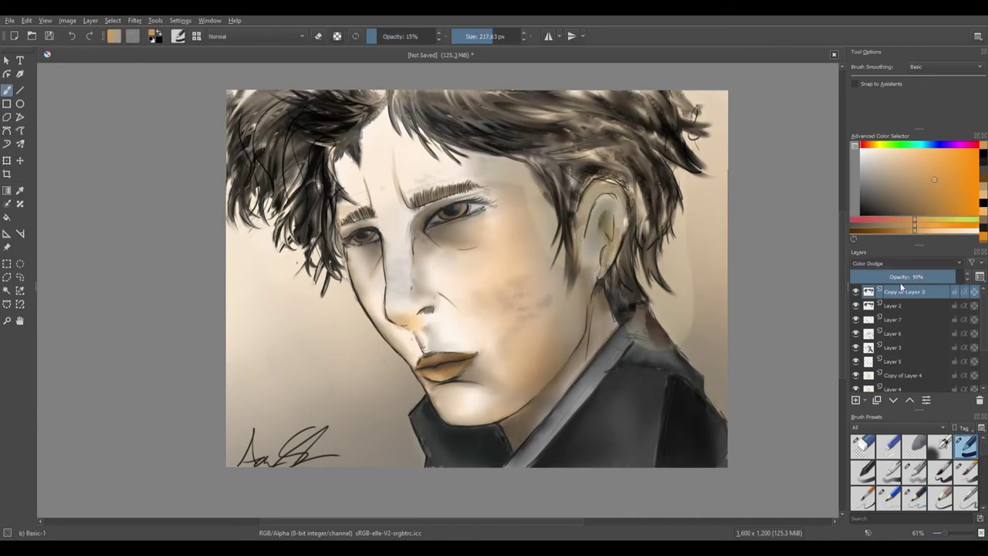
click(906, 276)
key(alt+shift+o)
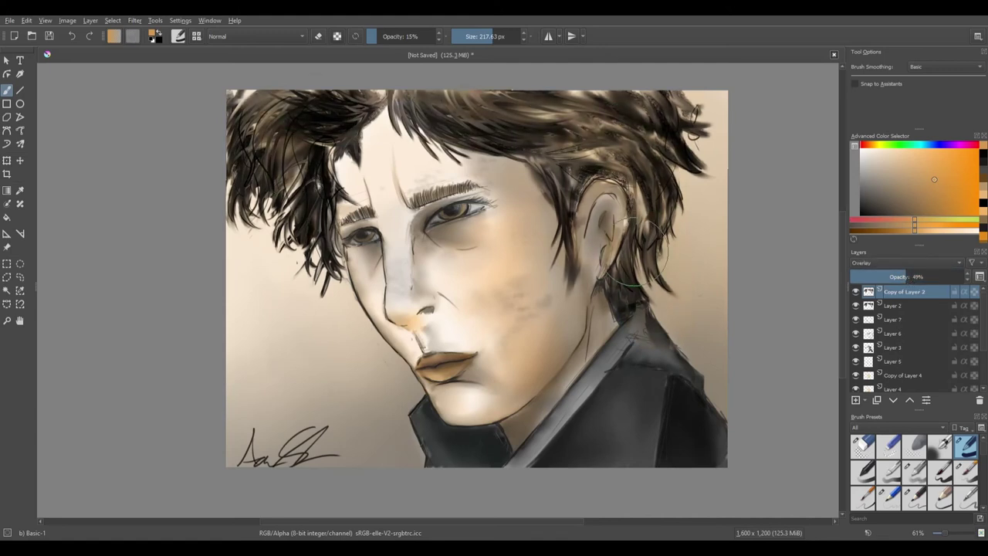
mouse_move(948, 278)
mouse_down()
mouse_move(915, 279)
mouse_move(948, 279)
mouse_up()
Step: Erase the orange spill on the skin around the hair with Eraser Soft at 76% opacity, and set the layer's opacity to 64%
click(914, 446)
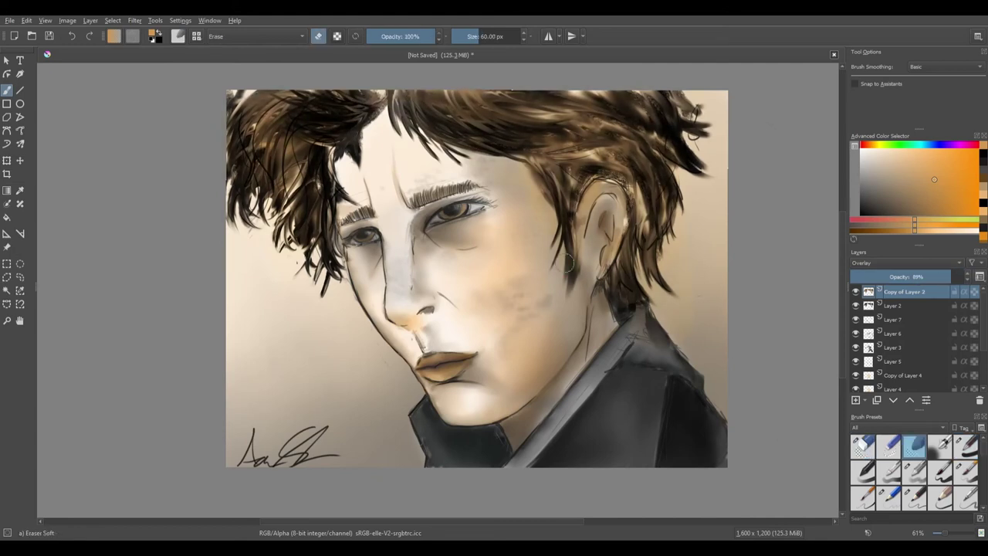
click(420, 37)
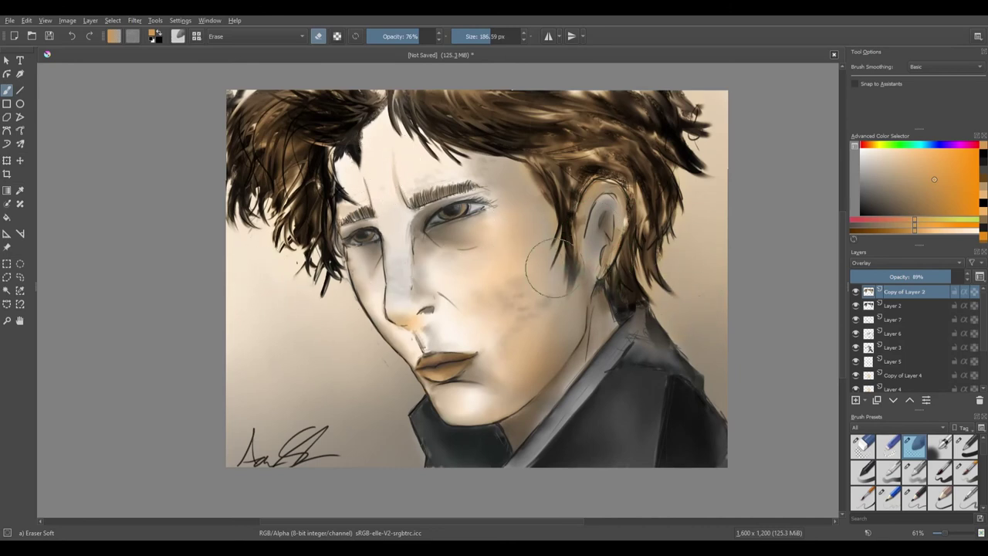
drag(953, 277, 929, 283)
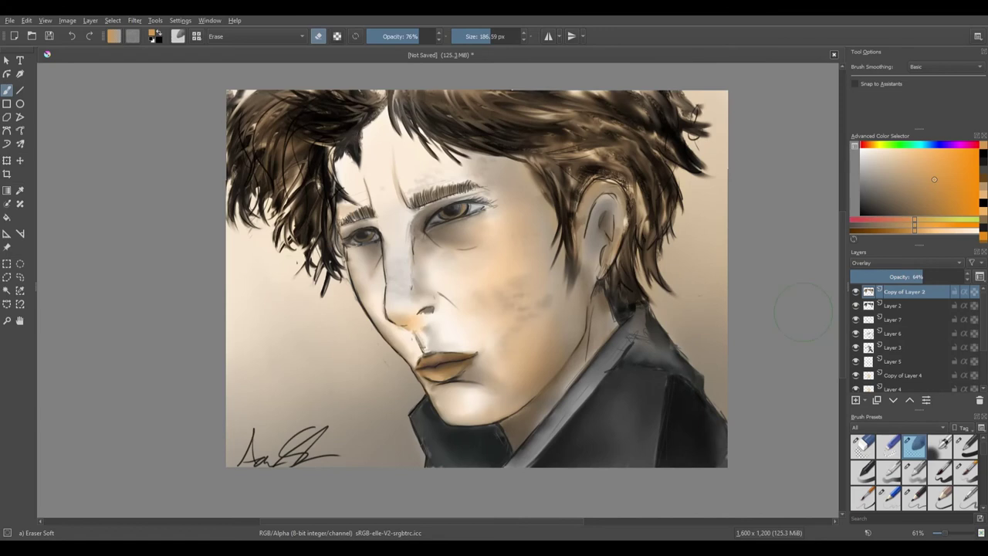
Step: Merge the hair, linework and skin colour layers down into Copy of Layer 1
key(ctrl+e)
key(ctrl+e)
key(ctrl+e)
key(ctrl+e)
key(ctrl+e)
key(ctrl+e)
key(ctrl+e)
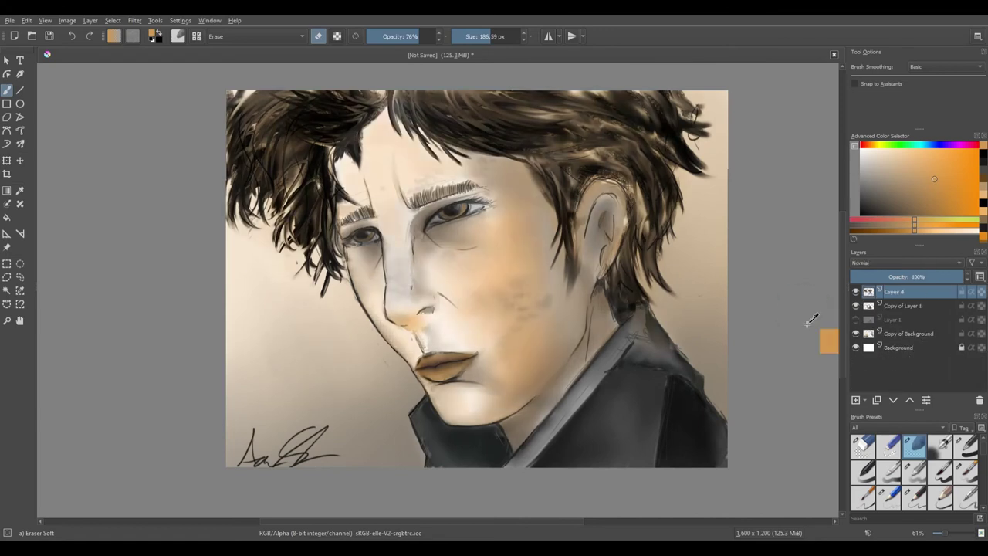
key(ctrl+z)
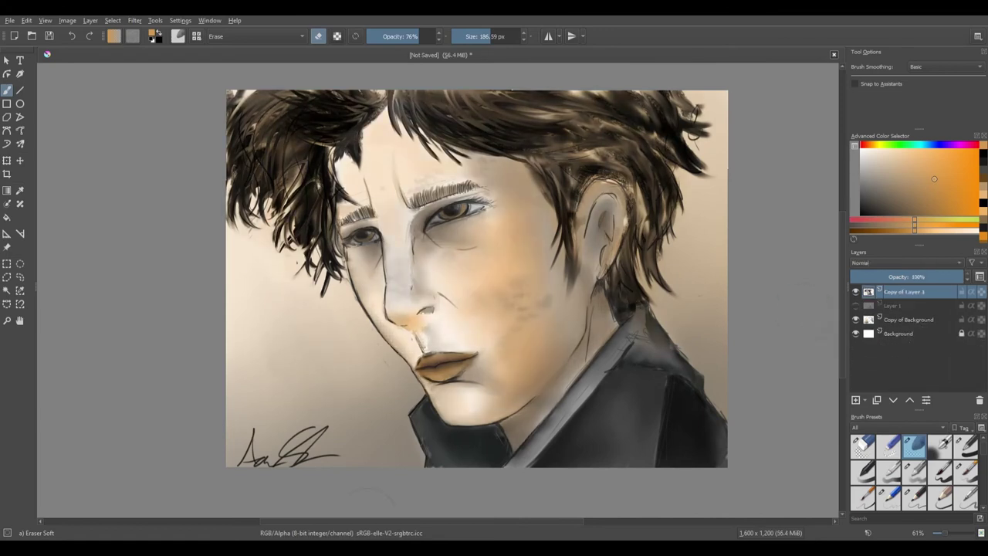
Step: Duplicate the merged Copy of Layer 1 above the original
click(894, 307)
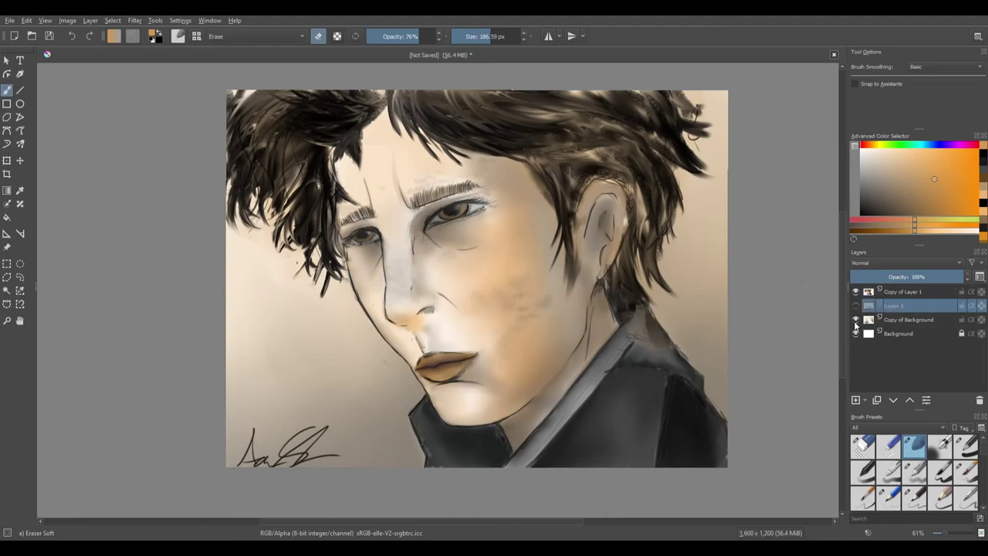
click(881, 294)
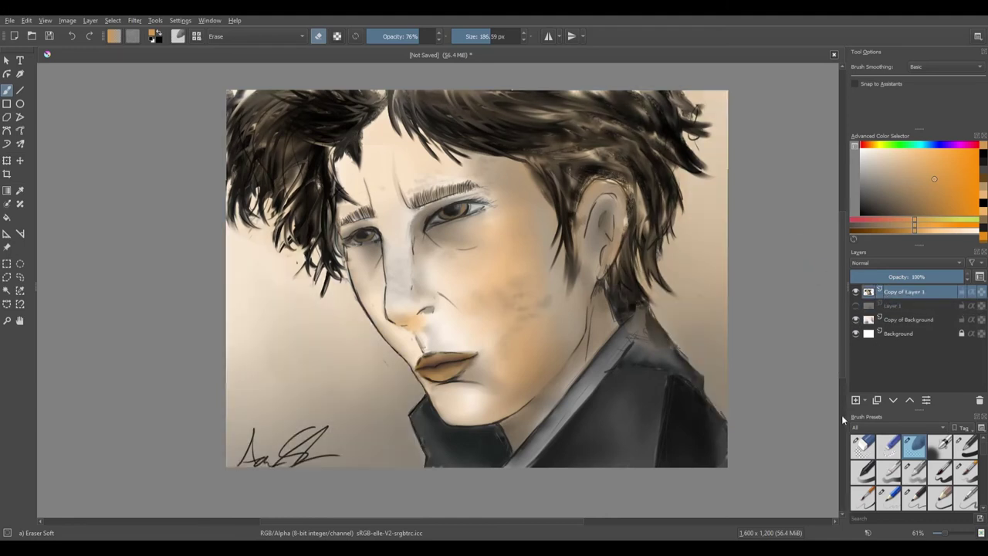
key(ctrl+j)
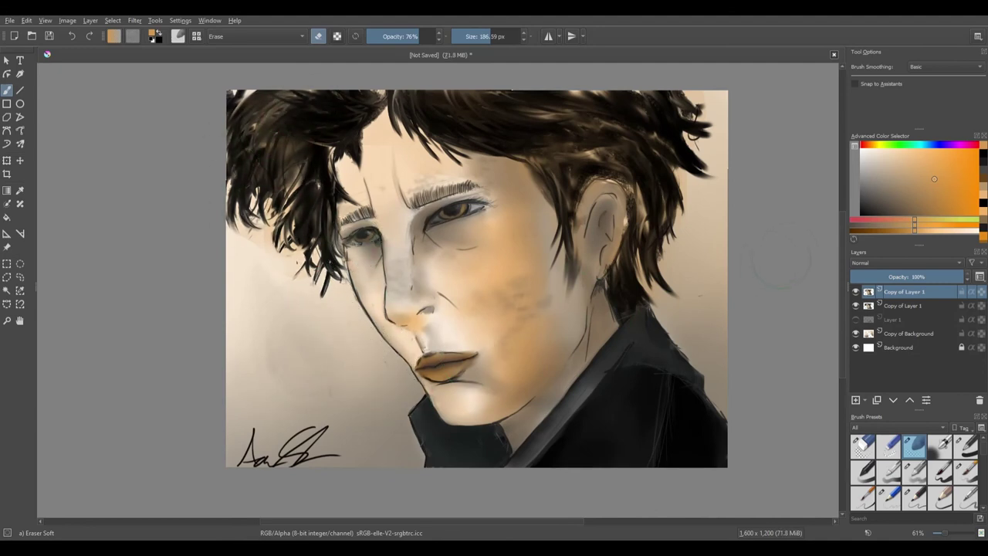
Step: Hide the lower Copy of Layer 1 and try erasing the far-side hair and cheek on the upper one at 76%, 52% and 18% opacity
click(855, 306)
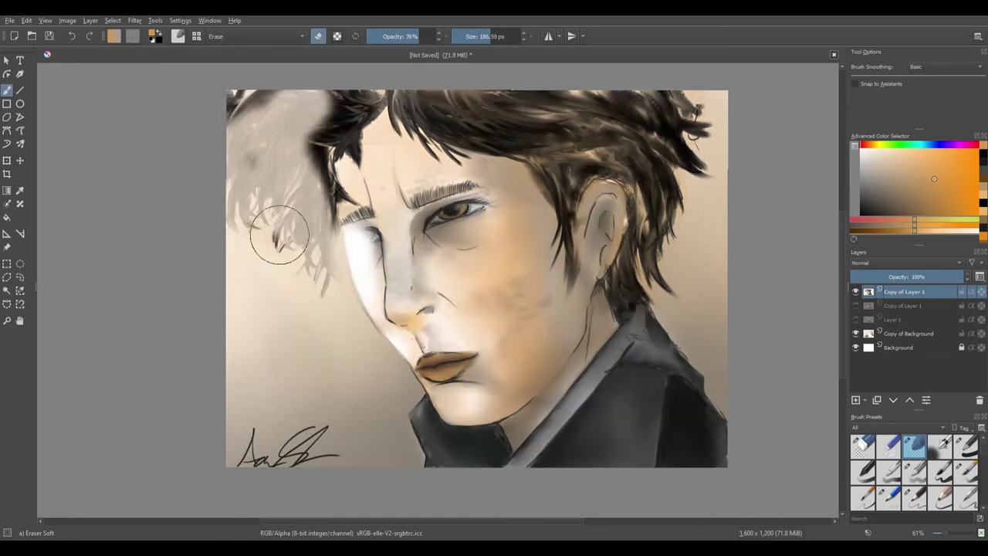
mouse_move(384, 348)
mouse_down()
mouse_move(354, 243)
mouse_move(304, 253)
mouse_move(358, 238)
mouse_move(362, 297)
mouse_up()
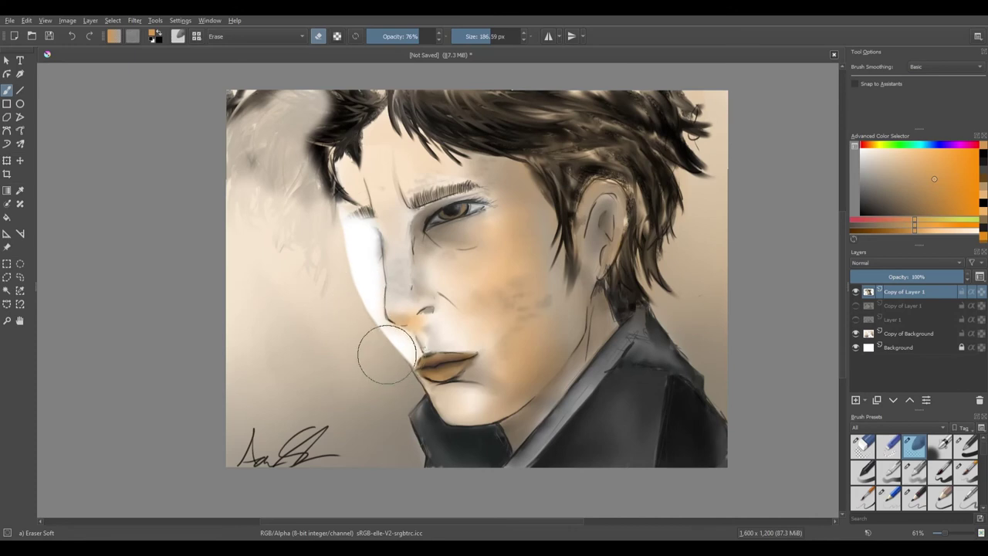
drag(300, 159, 288, 190)
key(ctrl+z)
click(403, 36)
drag(332, 139, 294, 79)
click(72, 38)
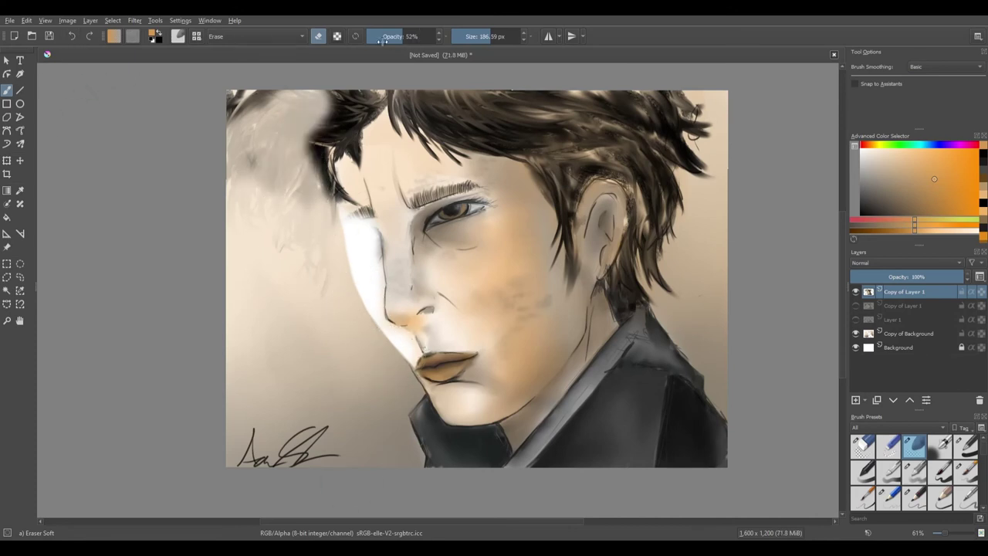
click(379, 37)
mouse_move(299, 123)
mouse_down()
mouse_move(328, 104)
mouse_move(247, 142)
mouse_move(224, 96)
mouse_up()
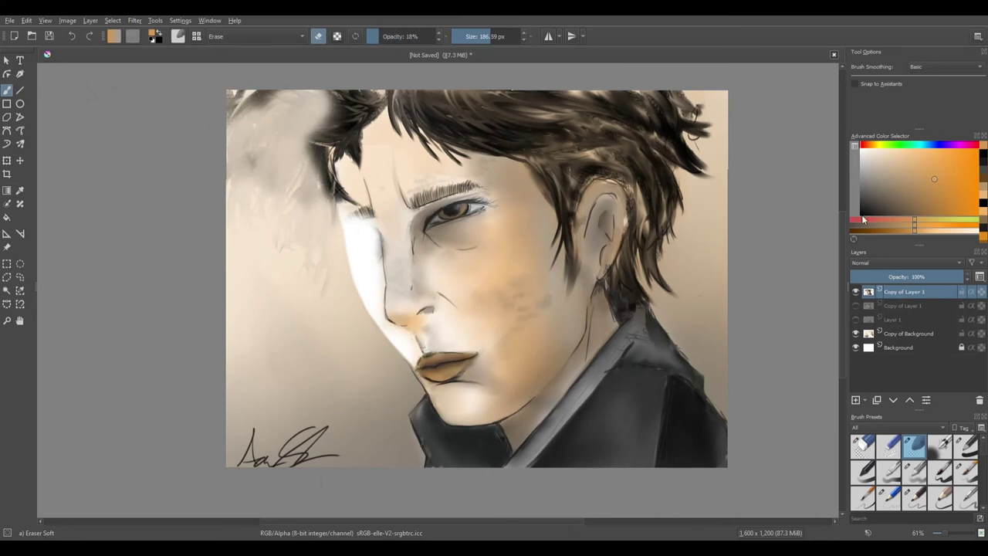
Step: Show the lower Copy of Layer 1 again and undo the erasing of the far-side hair and cheek
click(856, 306)
click(881, 307)
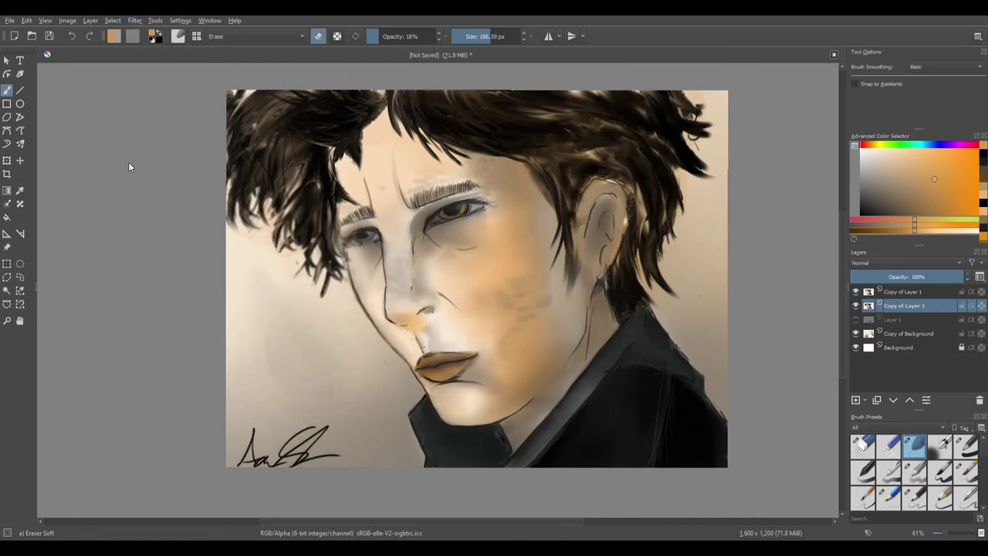
key(ctrl+z)
key(ctrl+z)
Step: Lighten the dark hair above and behind the ear on the upper Copy of Layer 1 with Eraser Soft, raising its opacity to 41%
click(899, 292)
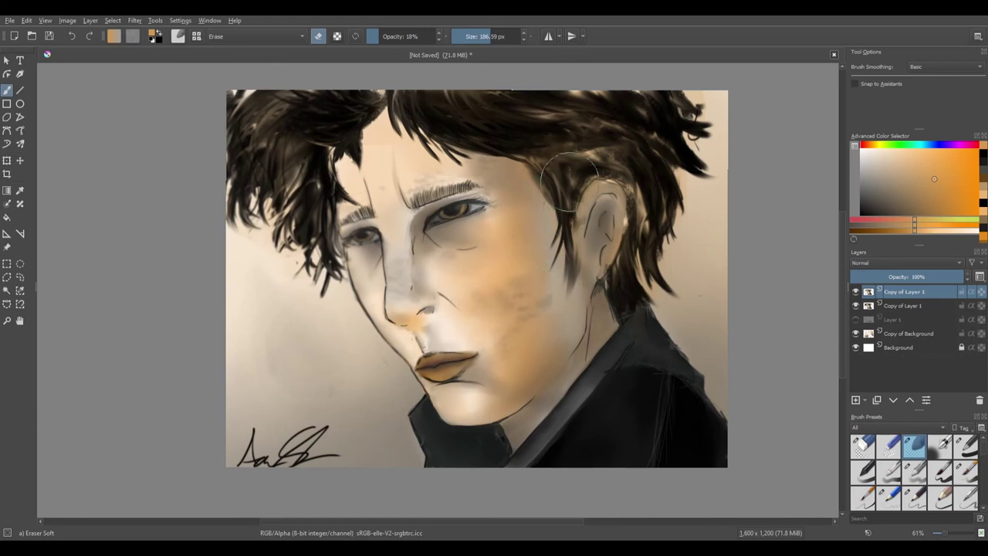
drag(690, 108, 693, 170)
click(395, 38)
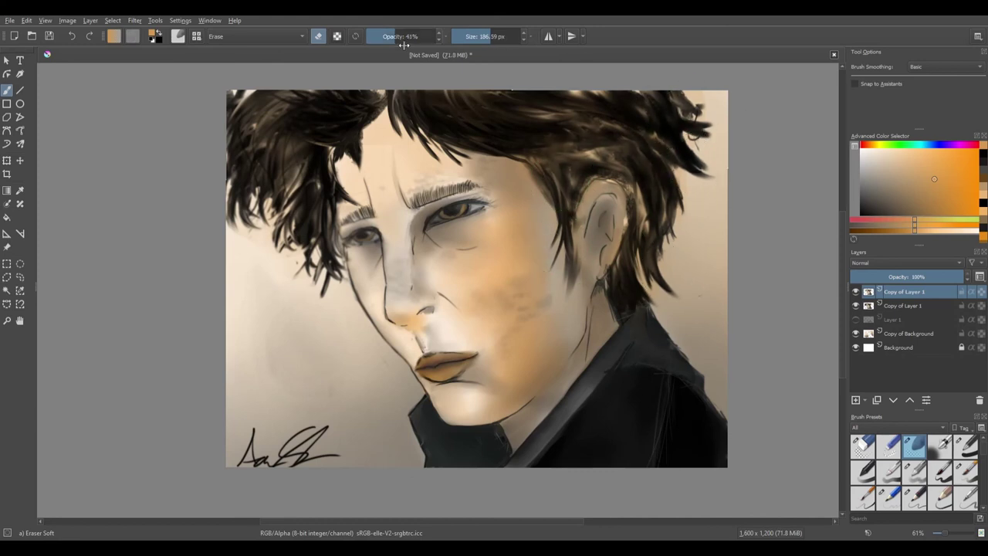
drag(540, 116, 572, 176)
click(905, 306)
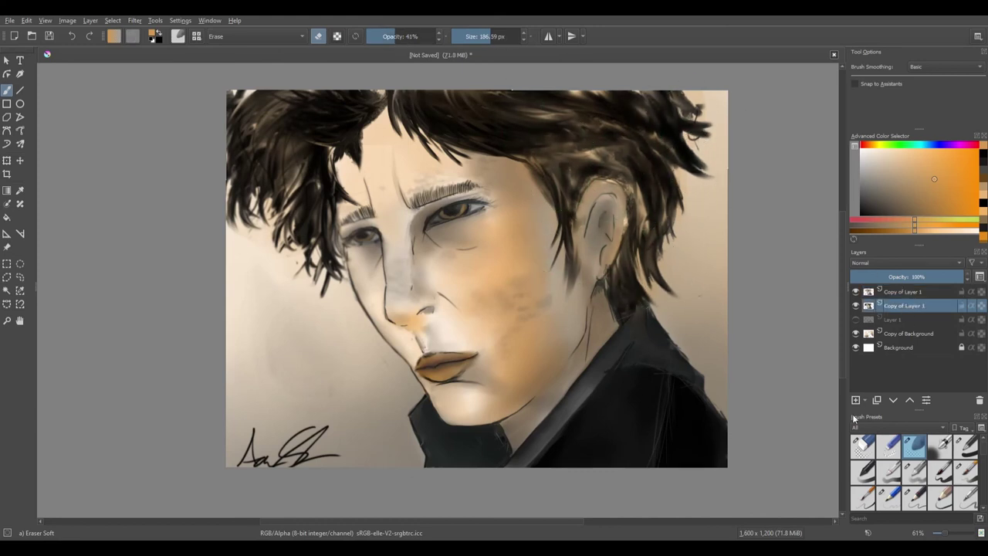
Step: Merge the lower Copy of Layer 1 with the hidden Layer 1, duplicate the result, and toggle the duplicate's visibility for comparison
key(ctrl+e)
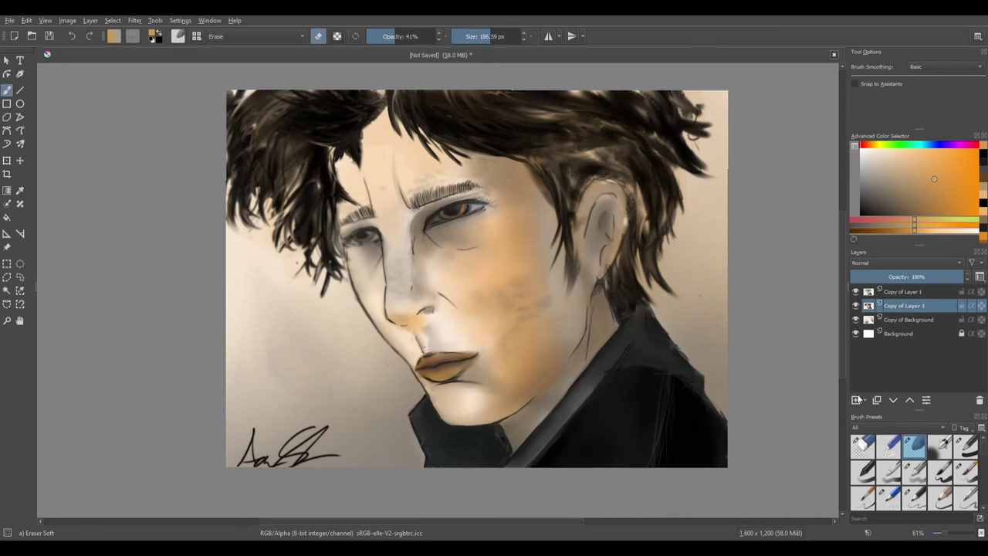
click(876, 400)
click(856, 305)
click(856, 306)
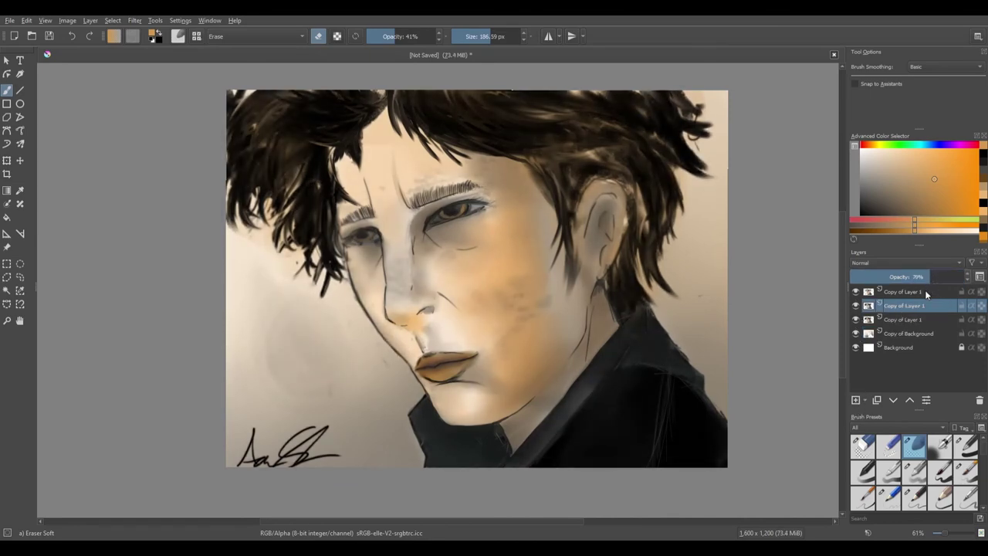
Step: Set the top Copy of Layer 1 to 92% opacity and try Overlay among other blending modes on the middle copy at 62%
click(909, 290)
mouse_move(909, 285)
mouse_down()
mouse_move(965, 278)
mouse_move(921, 280)
mouse_up()
click(930, 307)
click(905, 262)
click(902, 348)
click(917, 263)
click(890, 320)
click(914, 263)
click(903, 331)
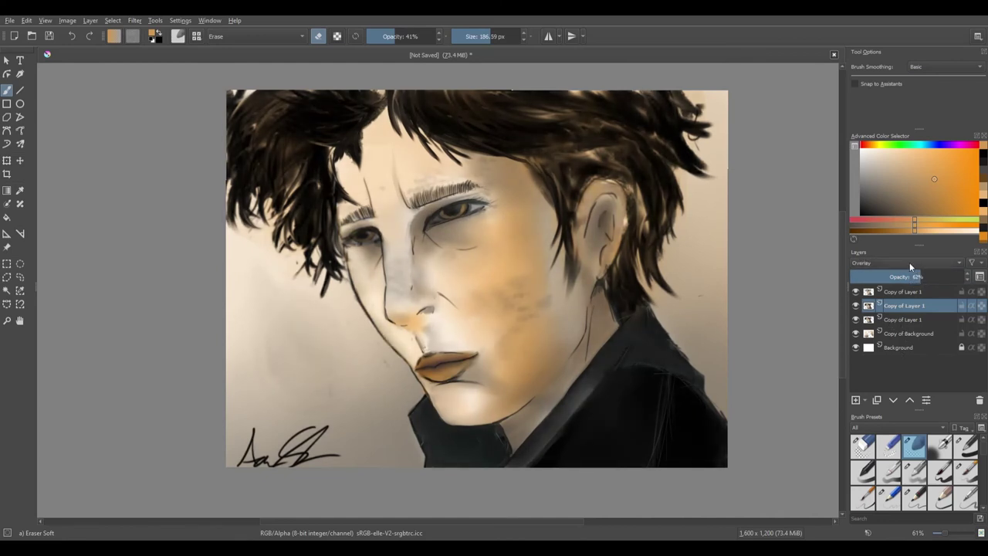
Step: Try Saturation blending on the middle Copy of Layer 1, and settle on Burn at 46% opacity
click(909, 262)
click(904, 350)
click(909, 263)
click(903, 359)
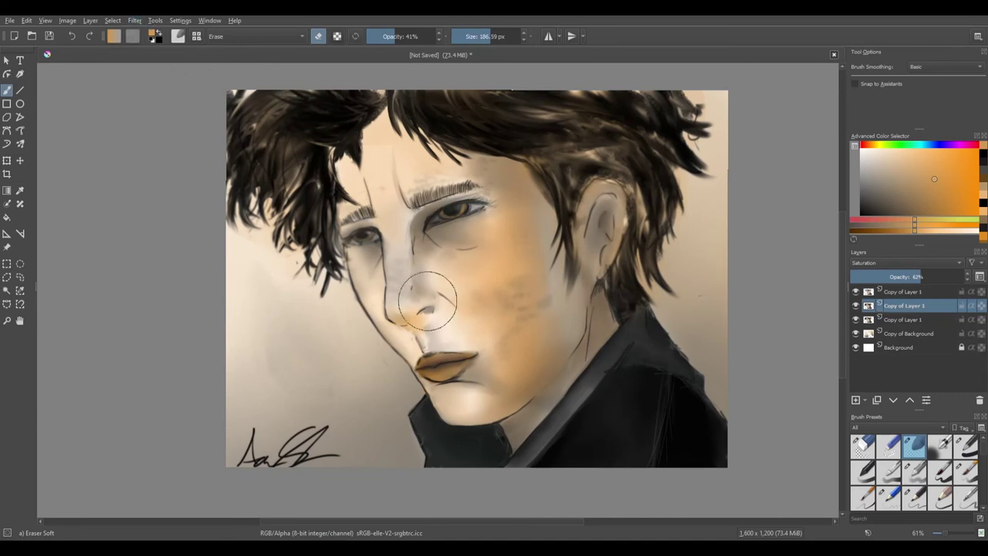
mouse_move(957, 278)
mouse_down()
mouse_move(891, 283)
mouse_move(902, 276)
mouse_up()
scroll(891, 262, up, 5)
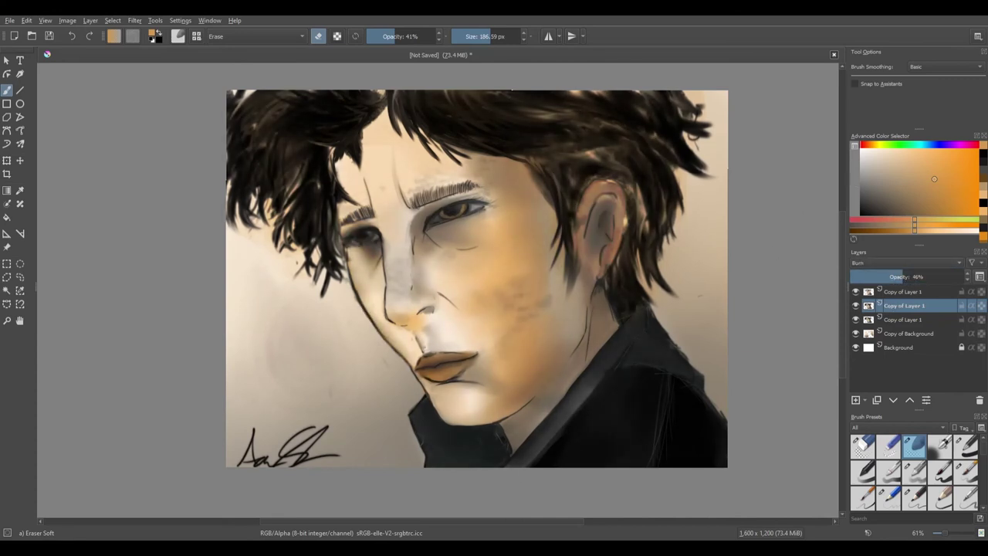
Step: Merge the three Copy of Layer 1 layers down into Copy of Background
click(900, 294)
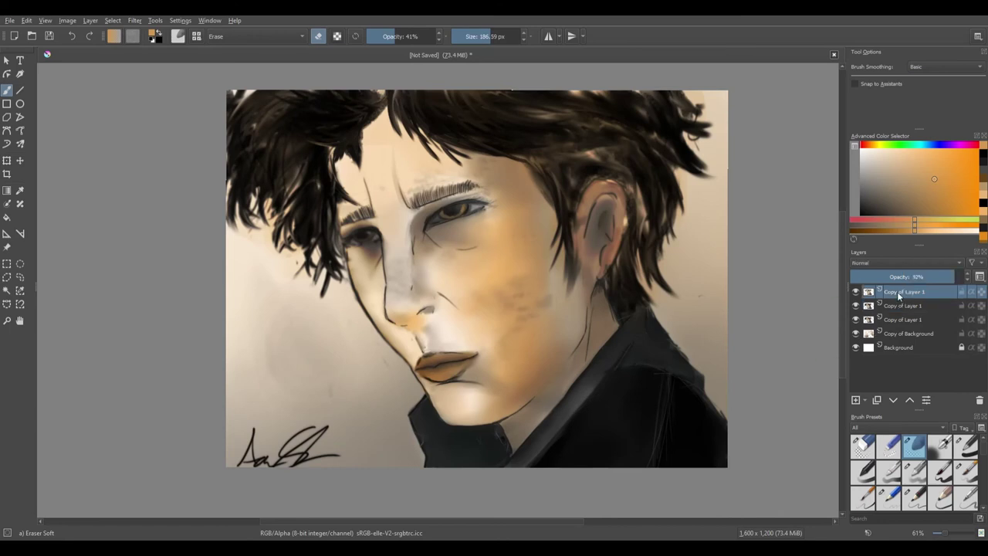
key(ctrl+e)
key(ctrl+e)
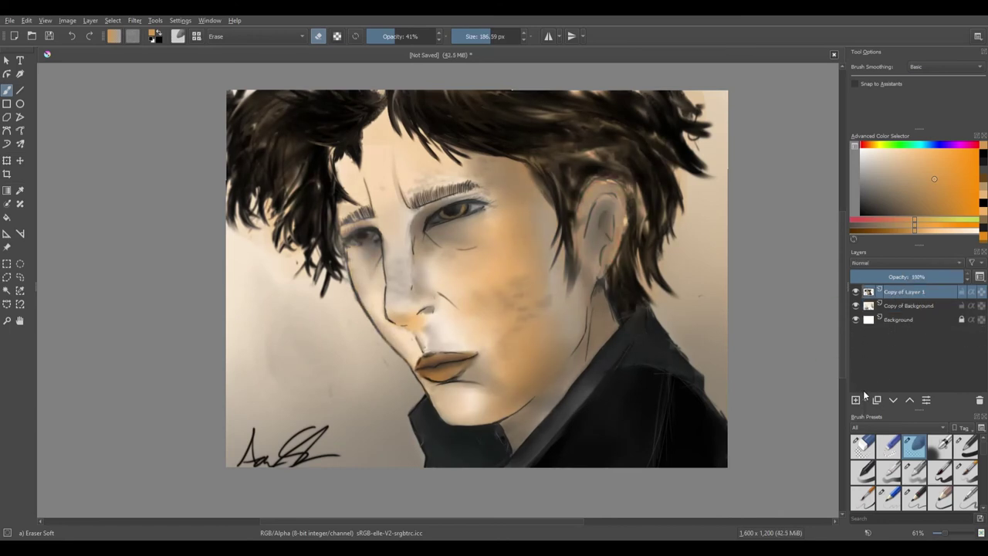
key(ctrl+e)
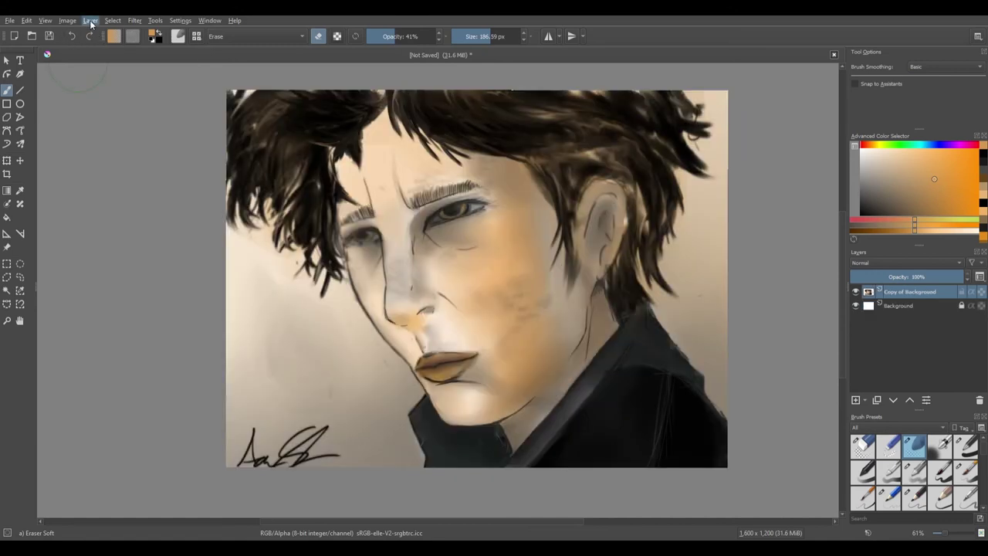
Step: Add a new paint layer and cover the canvas with pale tan using Bristles-4 Glaze at about 400 px and 56% opacity
key(Insert)
drag(899, 159, 889, 166)
scroll(915, 471, down, 2)
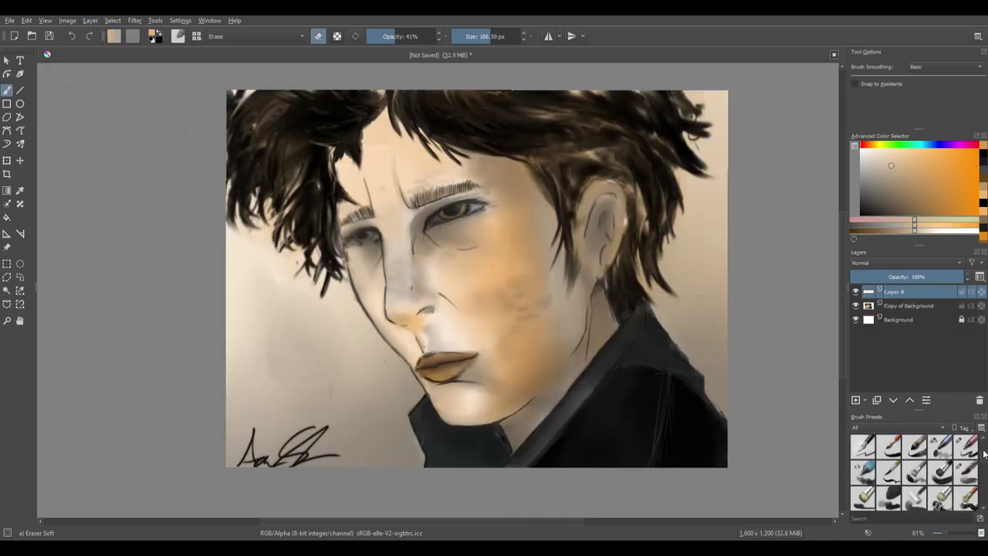
click(965, 471)
click(501, 37)
click(406, 38)
mouse_move(282, 166)
mouse_down()
mouse_move(721, 131)
mouse_move(710, 472)
mouse_up()
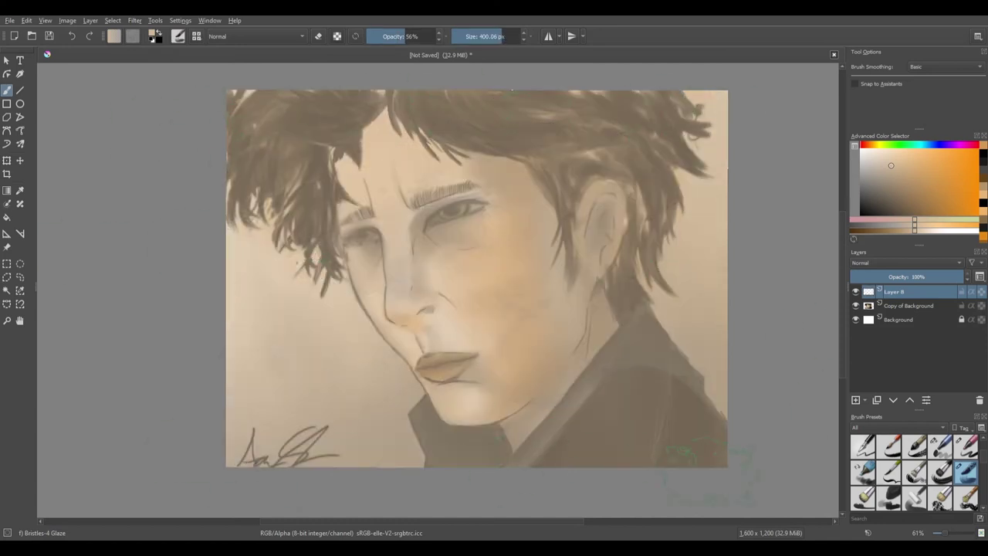
Step: Compare Burn, Darken and Divide blending on the tan layer, and set it to Overlay at 65% opacity
scroll(878, 262, up, 3)
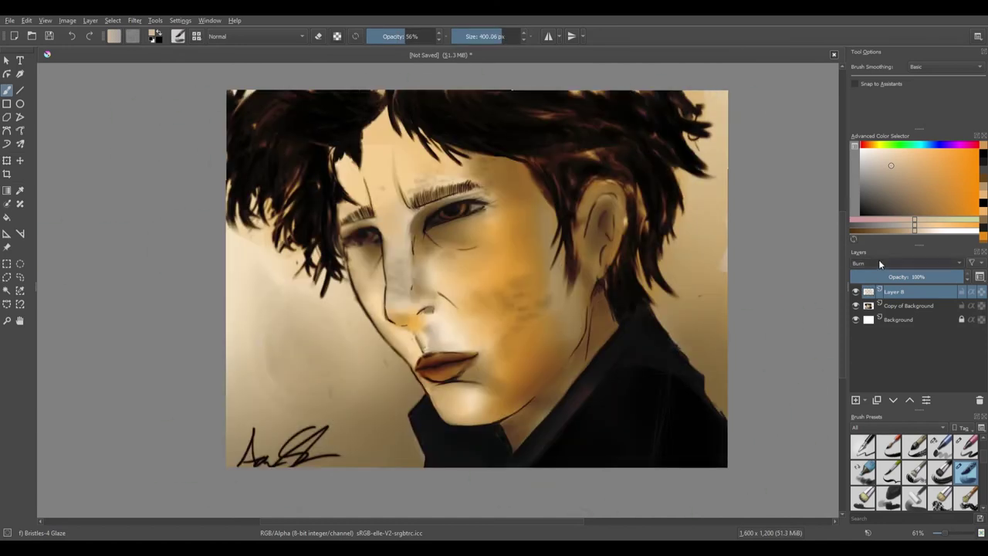
scroll(899, 263, down, 1)
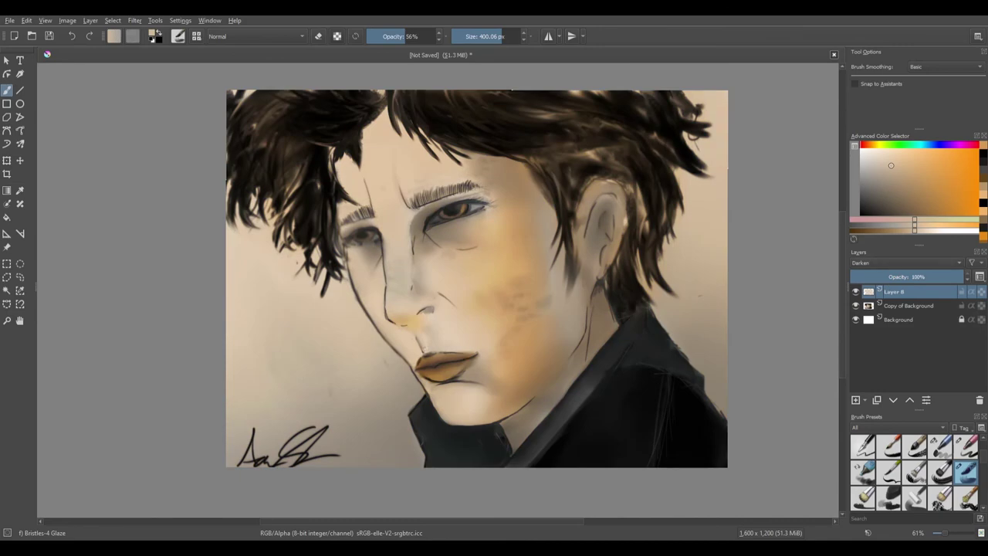
drag(949, 277, 929, 277)
scroll(903, 261, down, 4)
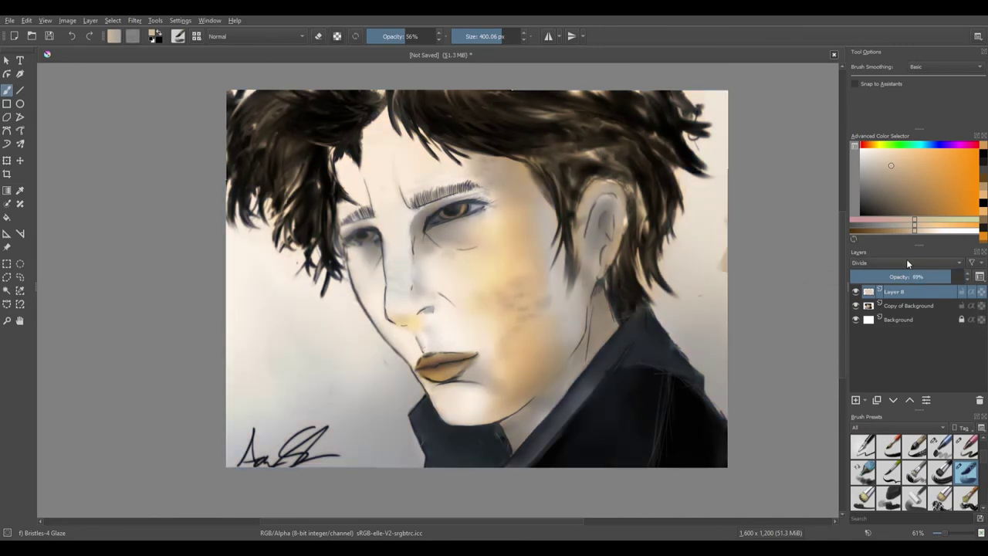
click(895, 276)
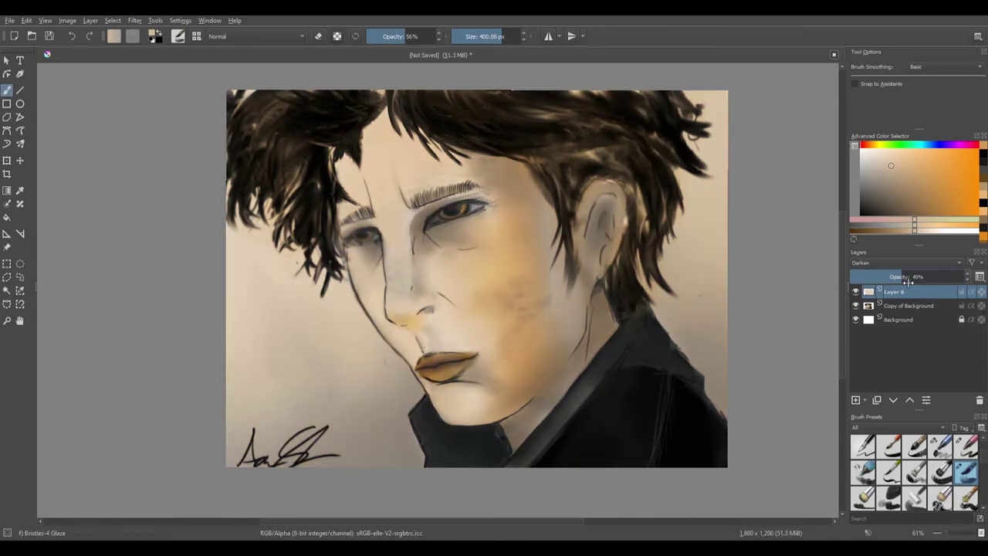
drag(897, 279, 924, 279)
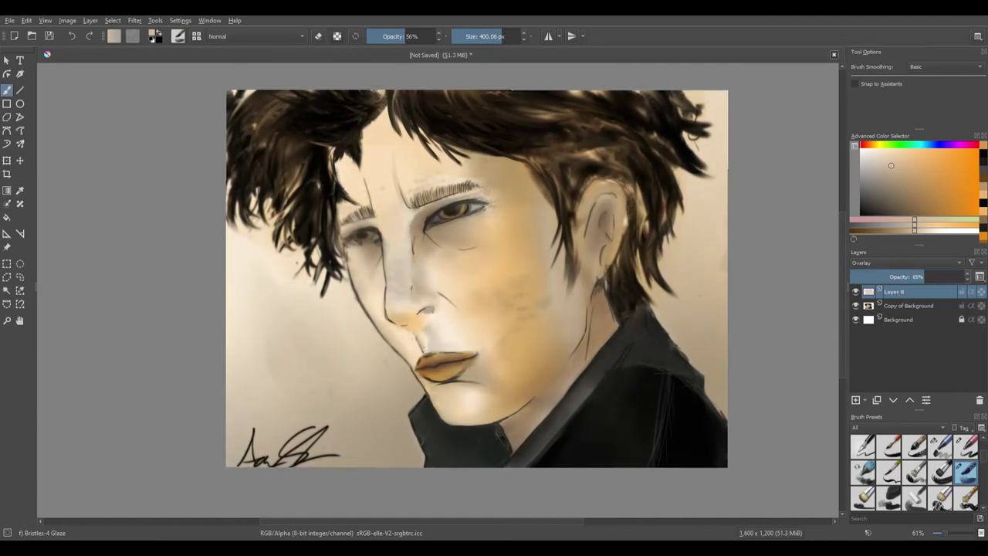
Step: Select Copy of Background and undo the embossed brush-texture effect and a subsequent filter effect on it
click(909, 306)
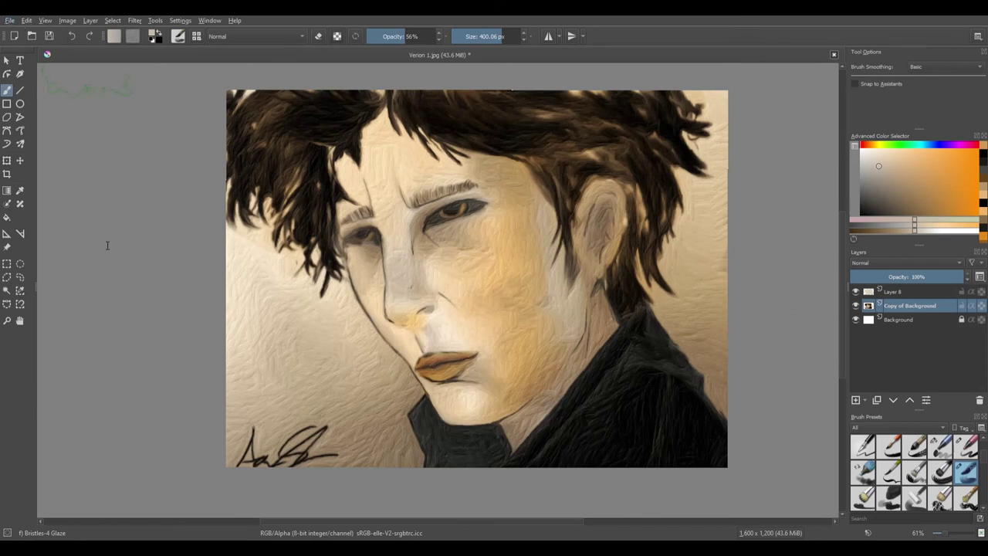
click(71, 36)
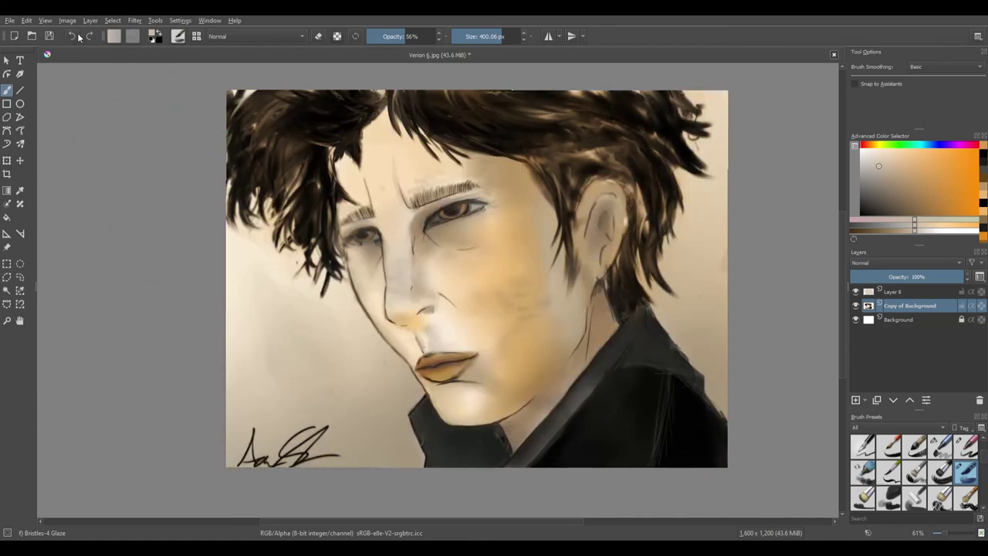
click(76, 35)
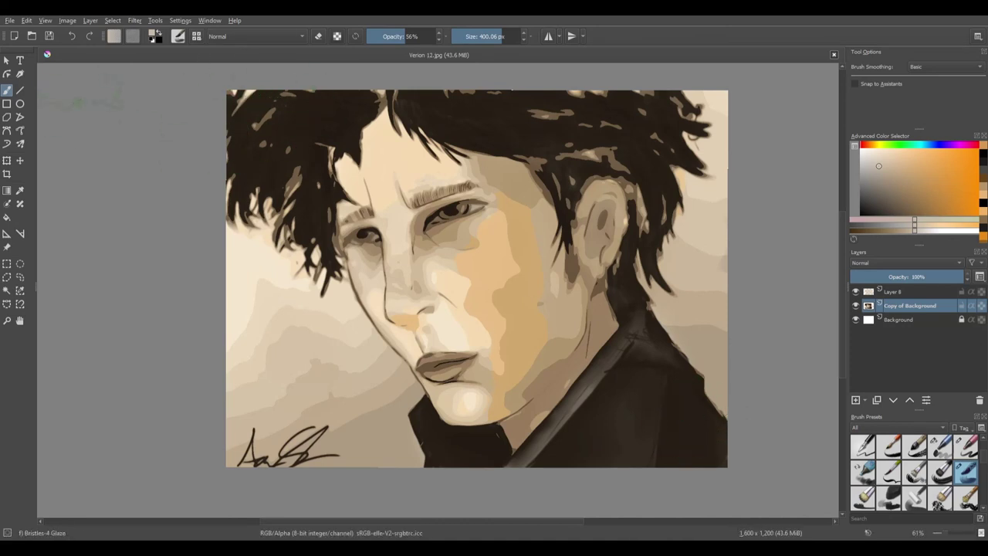
Step: Undo the posterized flat-tone effect on Copy of Background, reapplying it once to compare
click(74, 37)
click(87, 36)
click(74, 36)
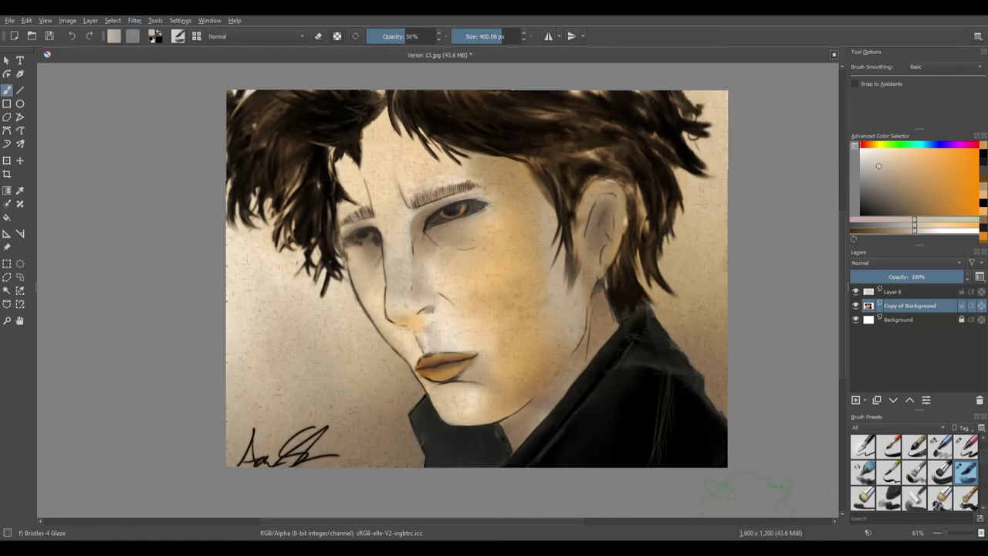
Step: Undo the speckled paper-texture effect on Copy of Background and redo it to compare
click(71, 36)
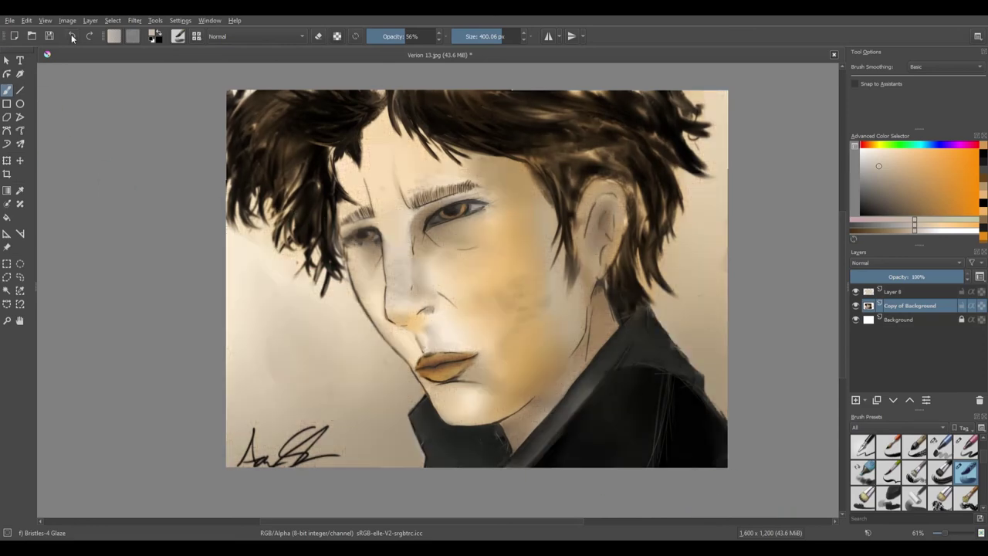
click(89, 36)
key(ctrl+shift+z)
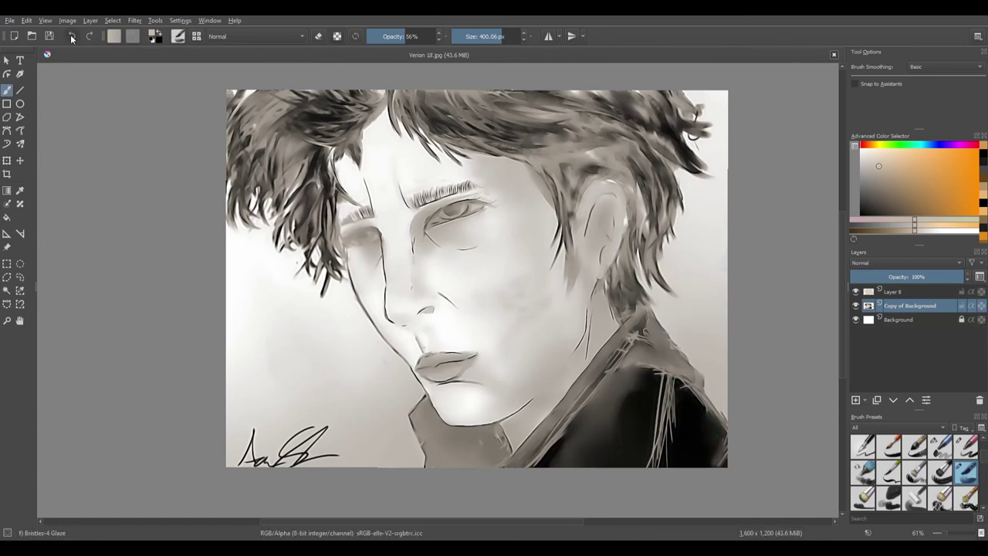
Step: Undo the greyscale sketch effect and the darkened-corner effect on Copy of Background
click(71, 36)
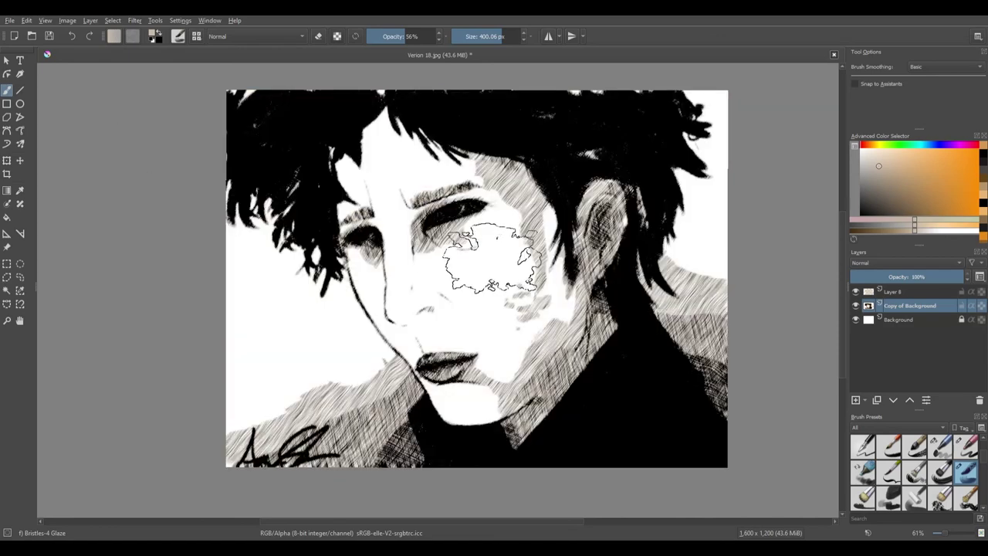
key(ctrl+shift+a)
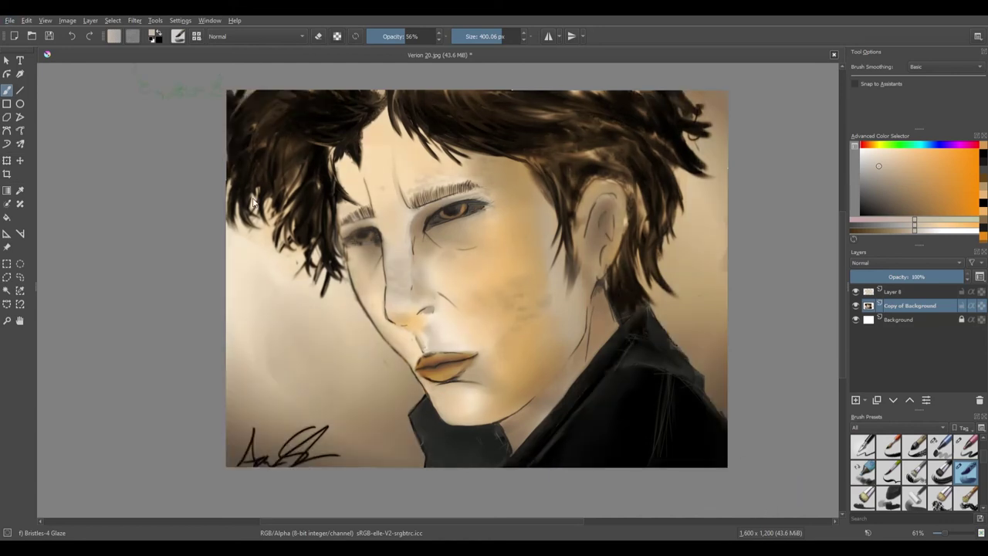
click(71, 35)
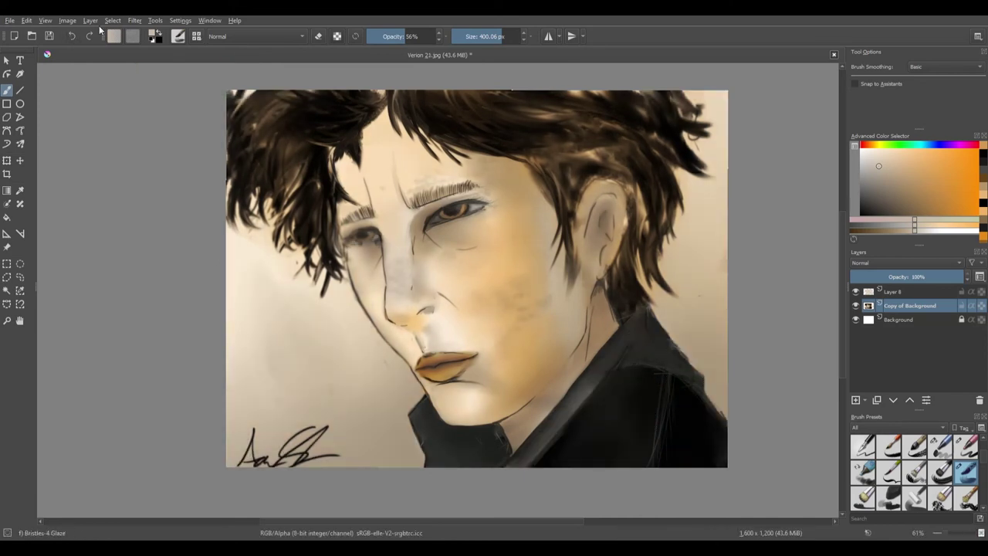
Step: Apply a grainy texture filter to Copy of Background and save this variant as Verion 22.jpg
click(134, 21)
click(159, 148)
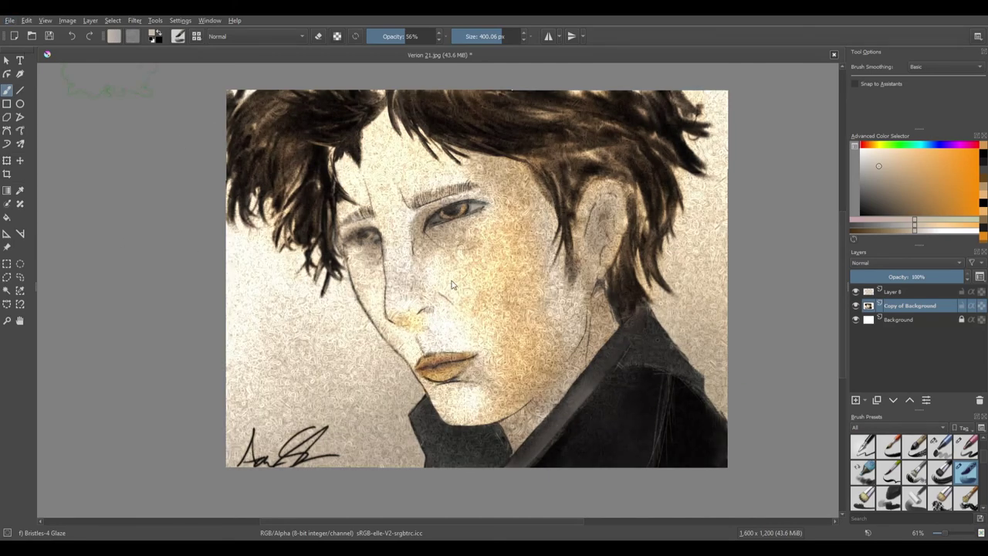
key(ctrl+alt+s)
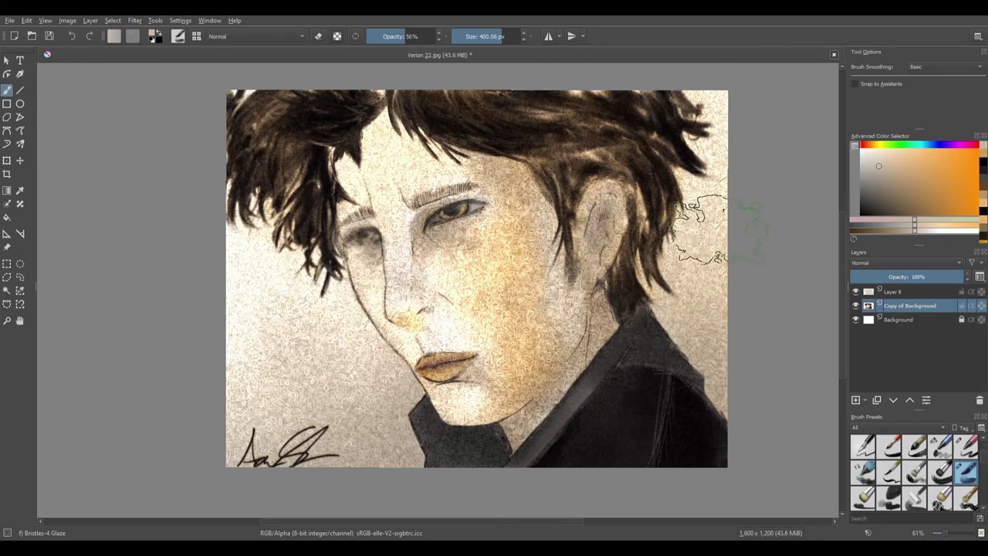
Step: Undo the grainy filter, the tan overlay layer and the merges, stepping back to the separate Copy of Layer 1 layers
click(75, 38)
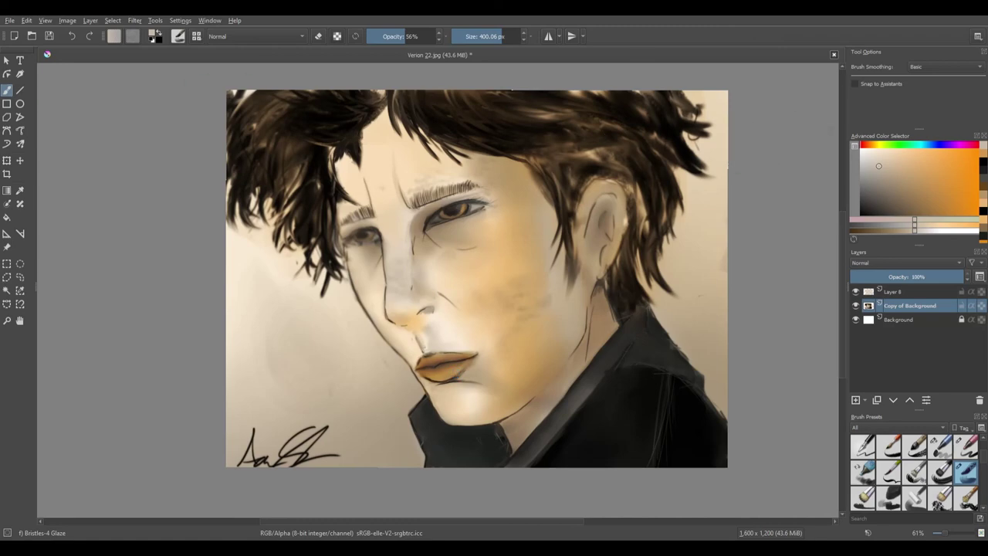
click(76, 38)
click(76, 38)
click(77, 38)
click(79, 38)
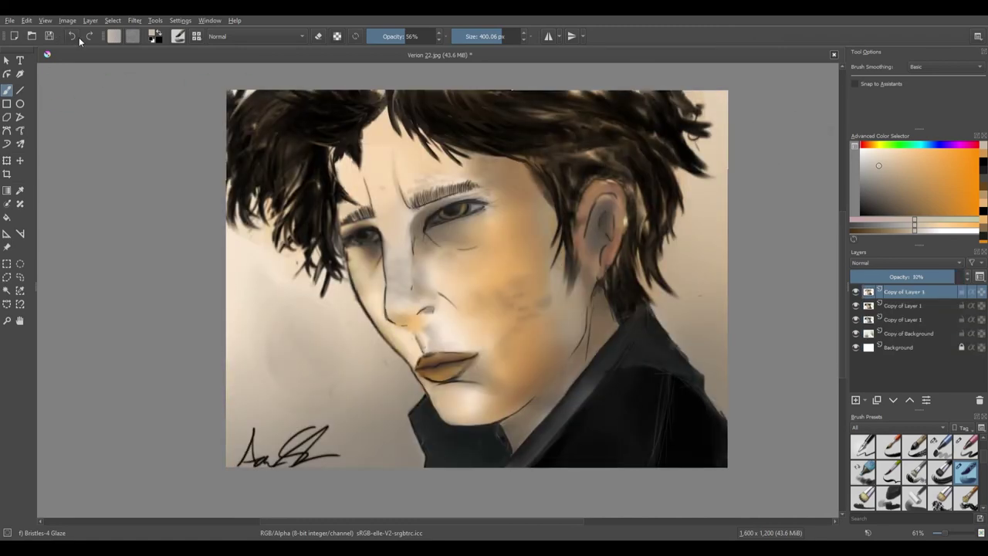
click(94, 38)
click(91, 39)
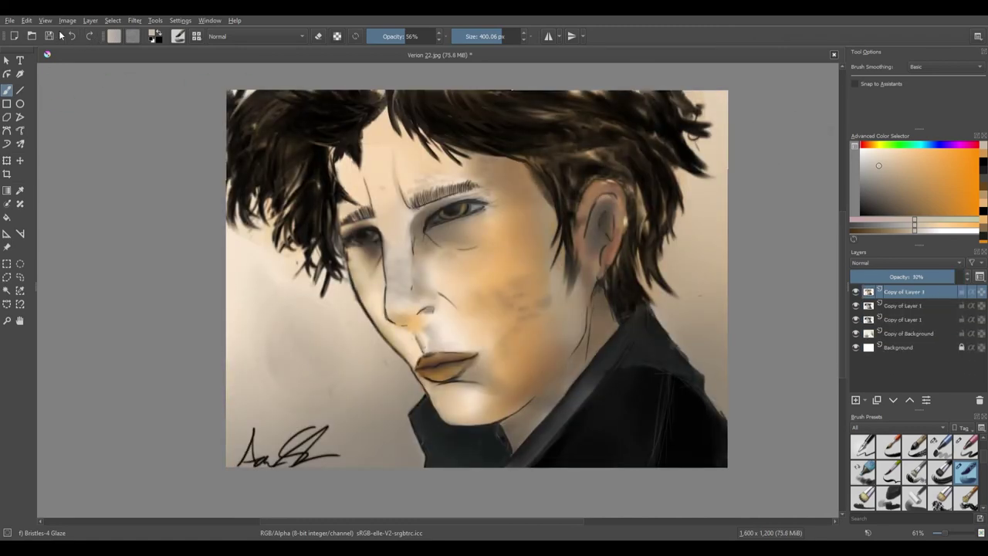